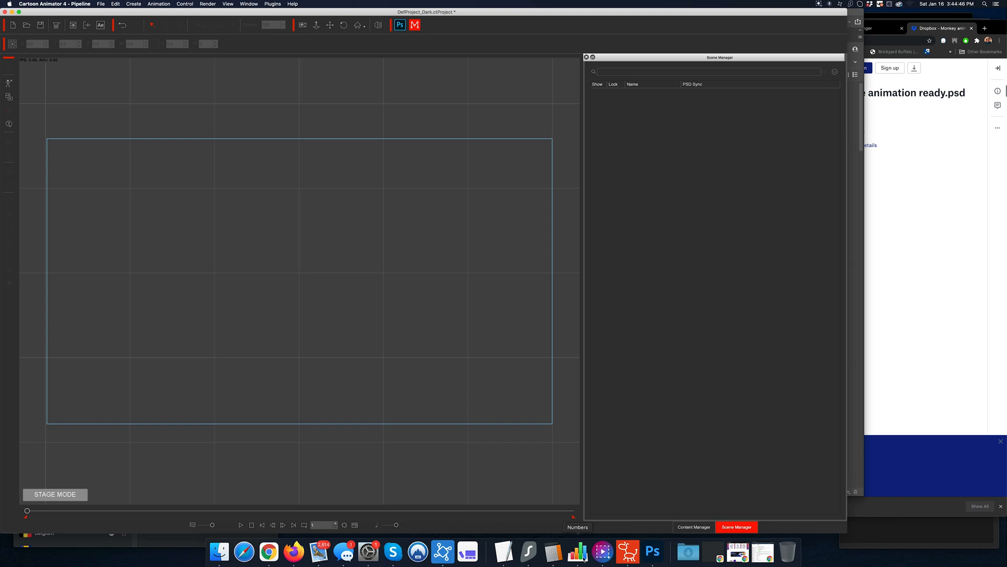
Switch to Photoshop and view the monkey artwork in Clive animation ready.psd.
{"action": "left_click", "coordinate": [654, 555]}
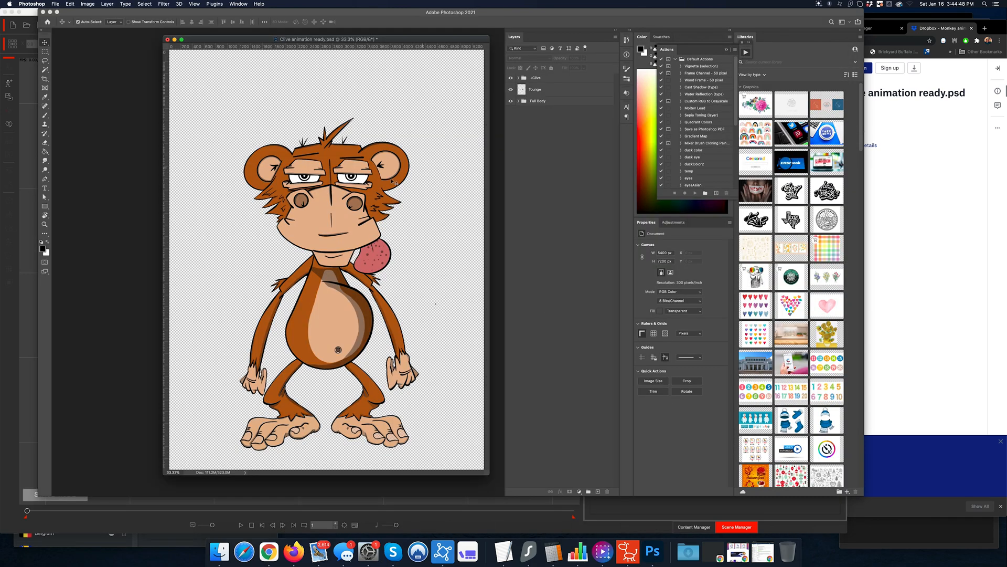
{"action": "left_click", "coordinate": [628, 551]}
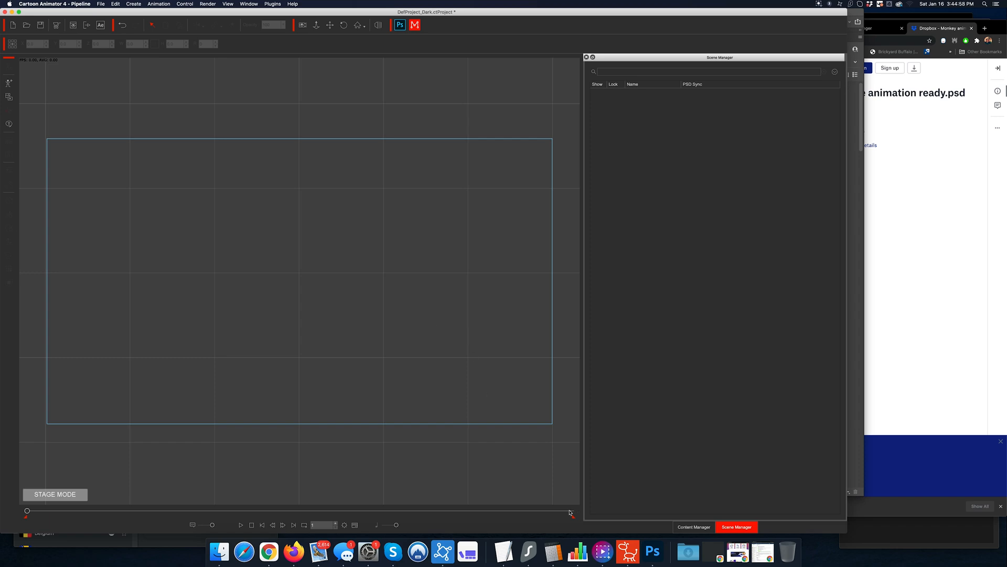
{"action": "left_click", "coordinate": [653, 551]}
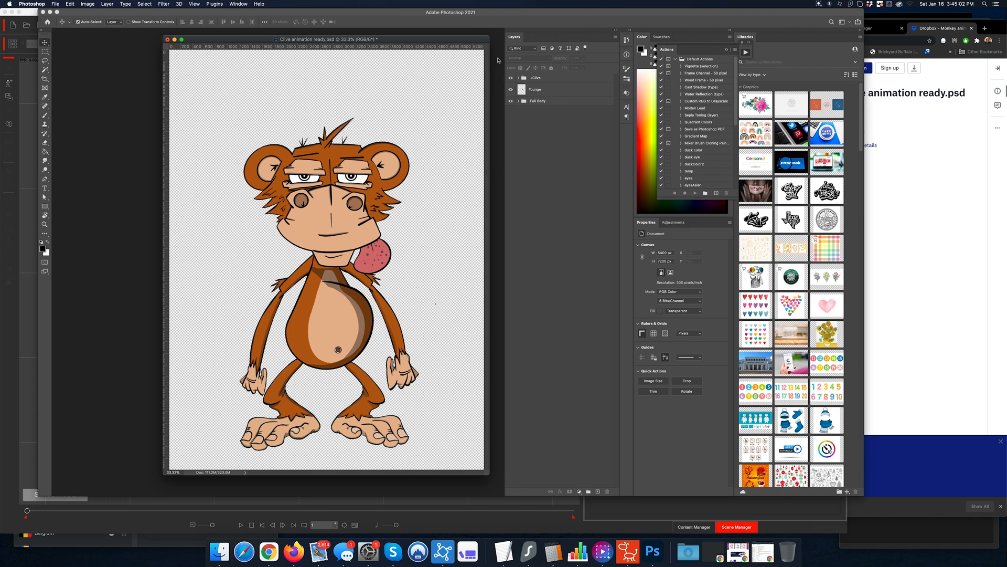
{"action": "left_click_drag", "start_coordinate": [390, 40], "coordinate": [401, 37]}
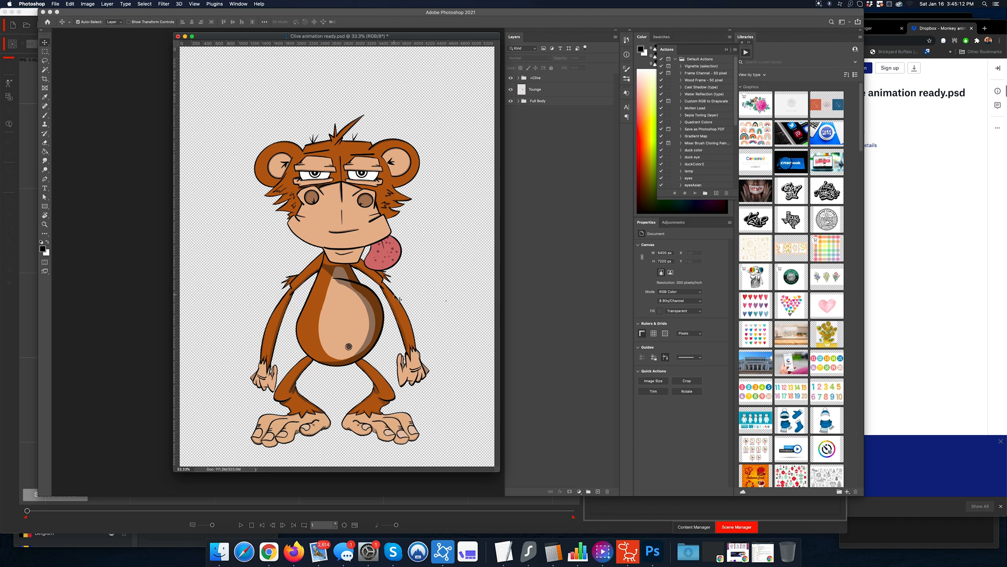
{"action": "left_click_drag", "start_coordinate": [417, 37], "coordinate": [421, 35]}
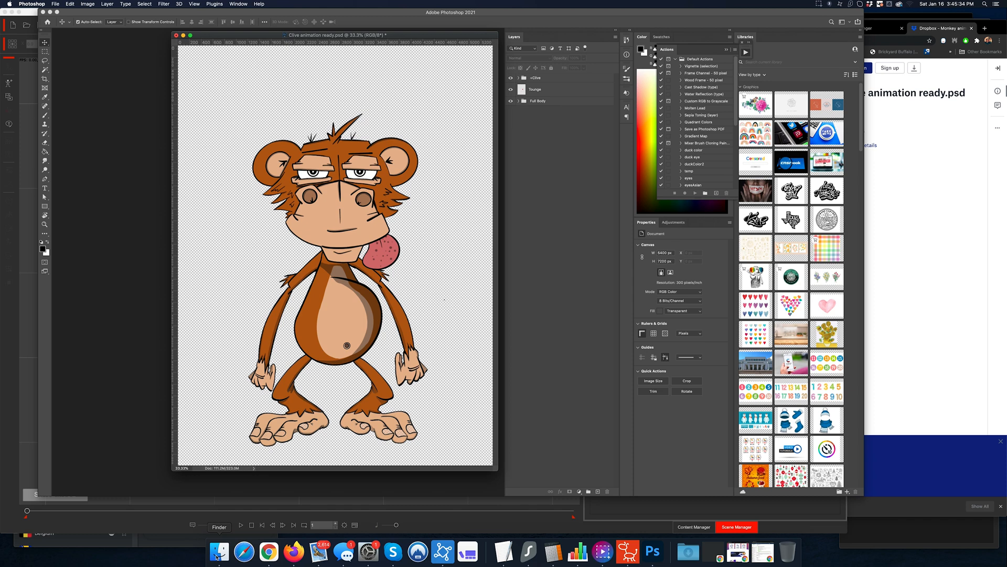
Switch to Cartoon Animator 4 and import Clive animation ready.psd from the downloads onto the stage as a Bone Actor.
{"action": "left_click", "coordinate": [628, 551]}
{"action": "left_click", "coordinate": [693, 549]}
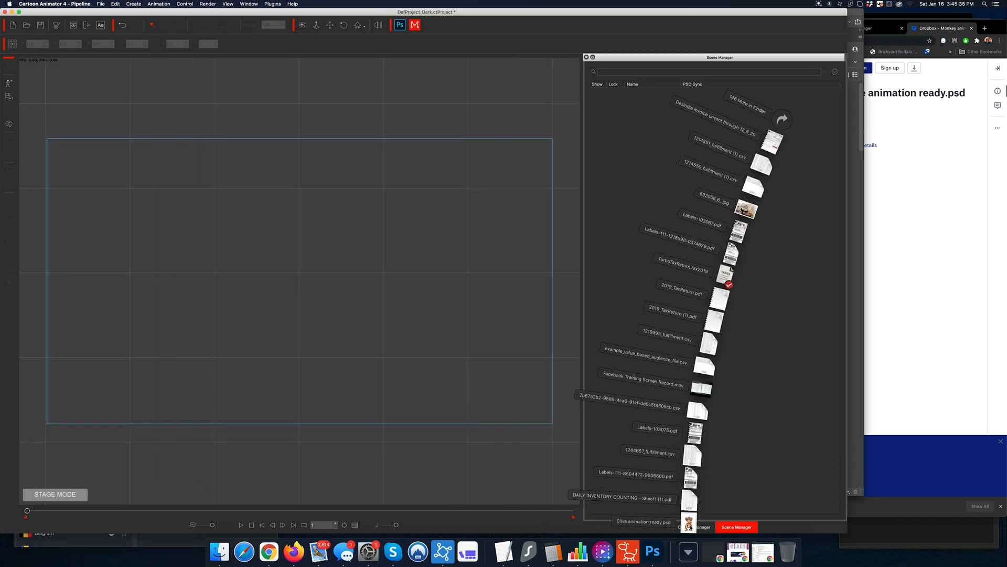
{"action": "left_click_drag", "start_coordinate": [689, 523], "coordinate": [324, 264]}
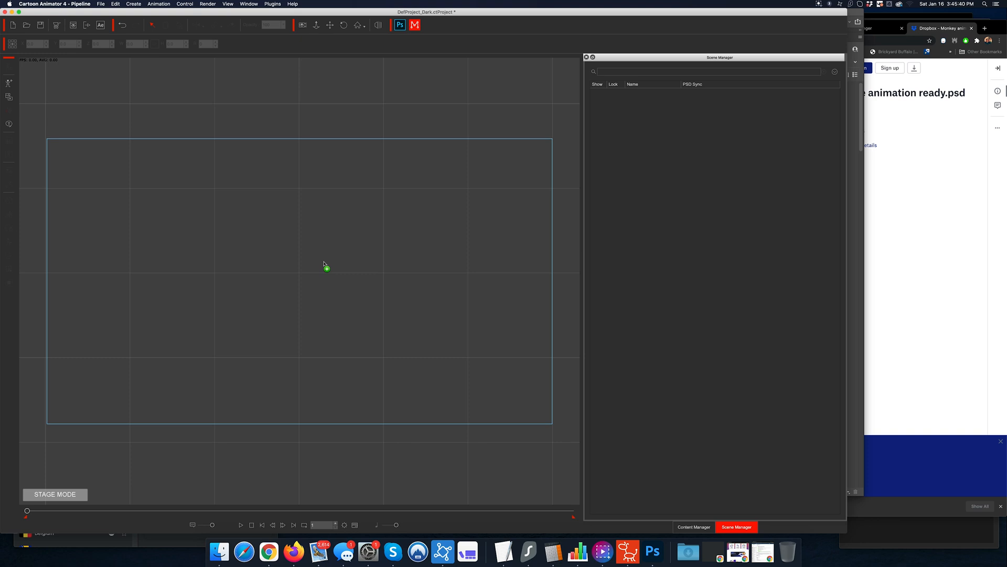
{"action": "left_click_drag", "start_coordinate": [324, 264], "coordinate": [324, 264]}
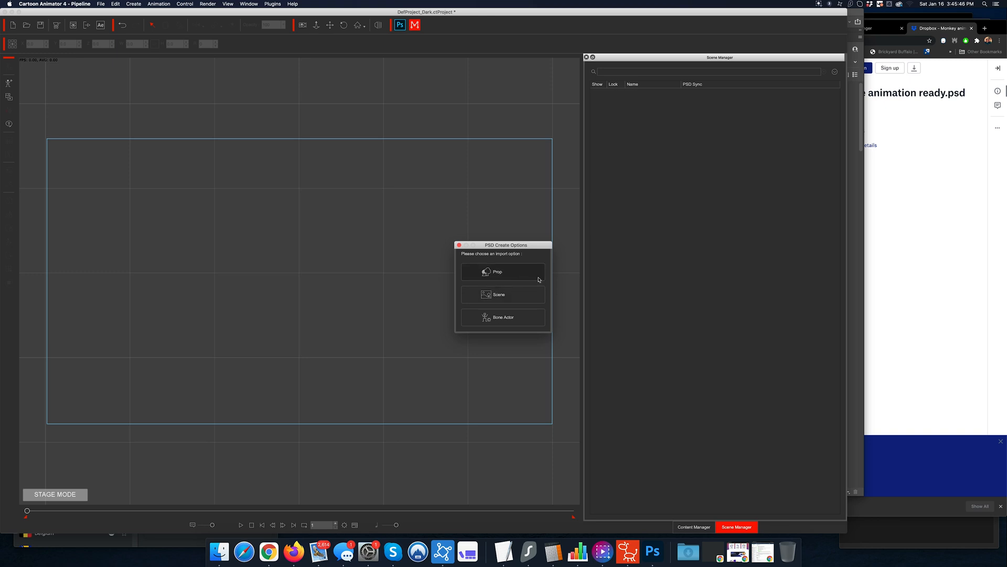
{"action": "left_click", "coordinate": [502, 318]}
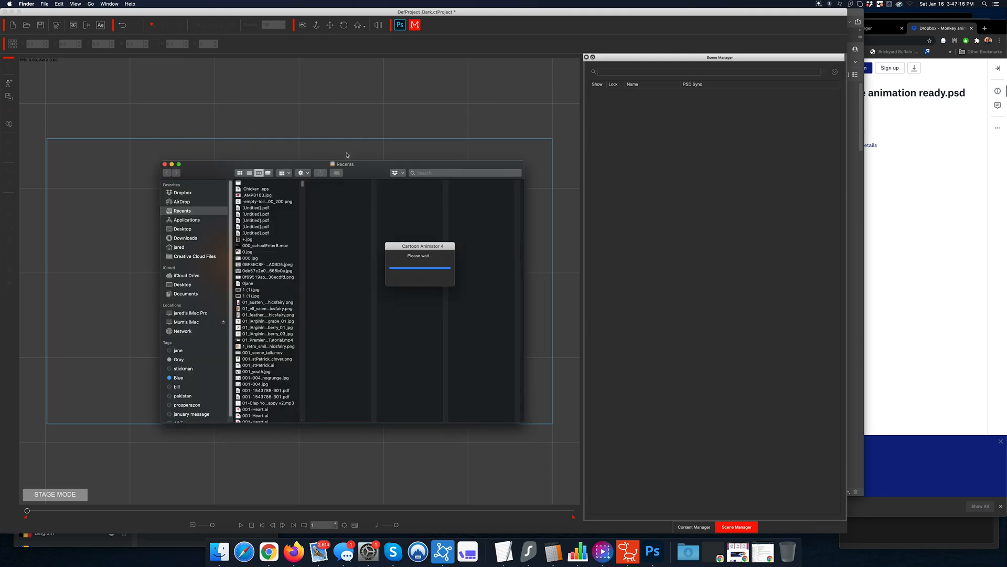
Move the Finder window aside and browse iCloud Drive to the animation/FamilySet/American folder.
{"action": "left_click_drag", "start_coordinate": [336, 163], "coordinate": [770, 110]}
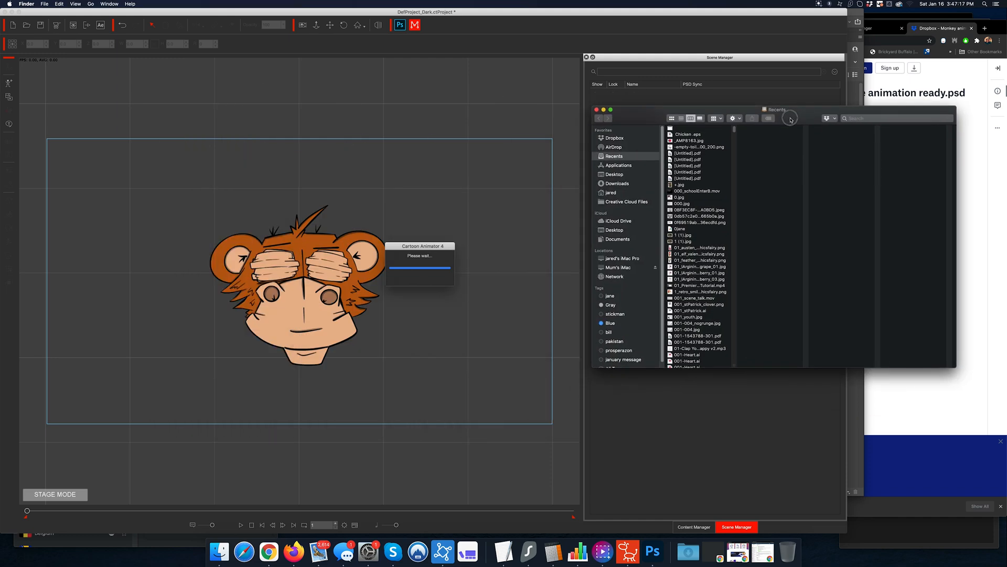
{"action": "left_click", "coordinate": [629, 222]}
{"action": "left_click", "coordinate": [702, 135]}
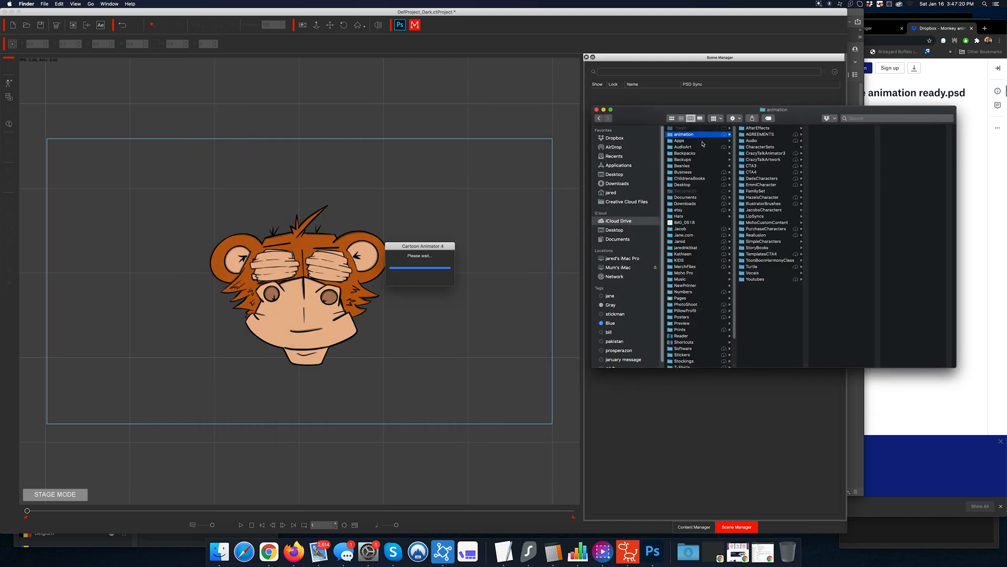
{"action": "left_click", "coordinate": [763, 192]}
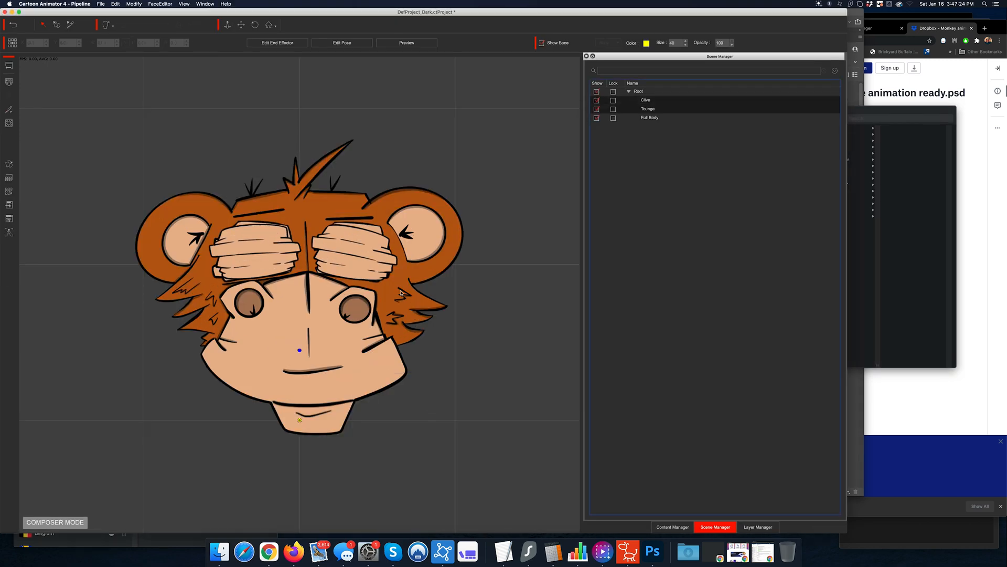
{"action": "left_click", "coordinate": [939, 241]}
{"action": "left_click", "coordinate": [827, 135]}
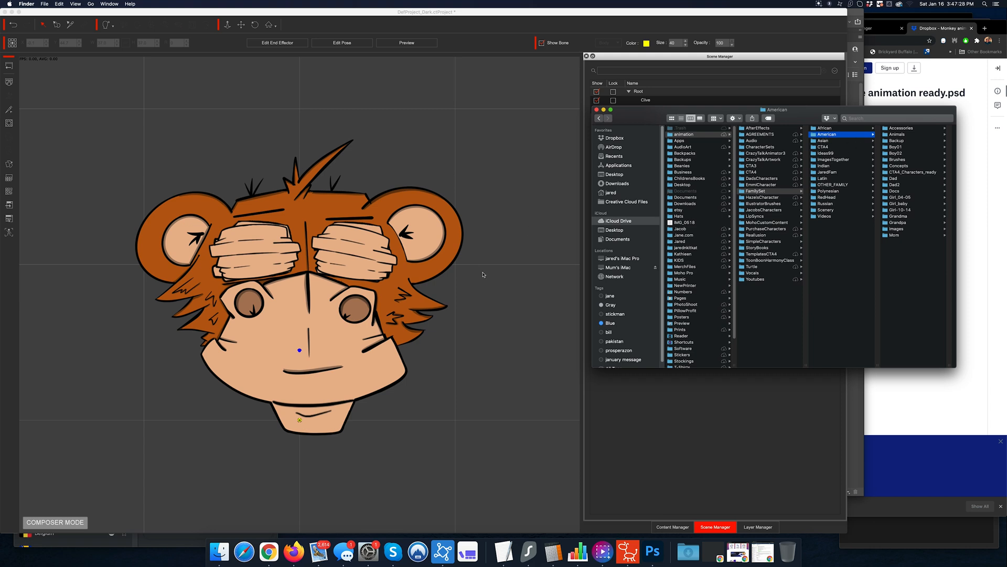
Compare the imported monkey head in Cartoon Animator's composer with the layer structure of Clive animation ready.psd in Photoshop.
{"action": "left_click", "coordinate": [252, 230]}
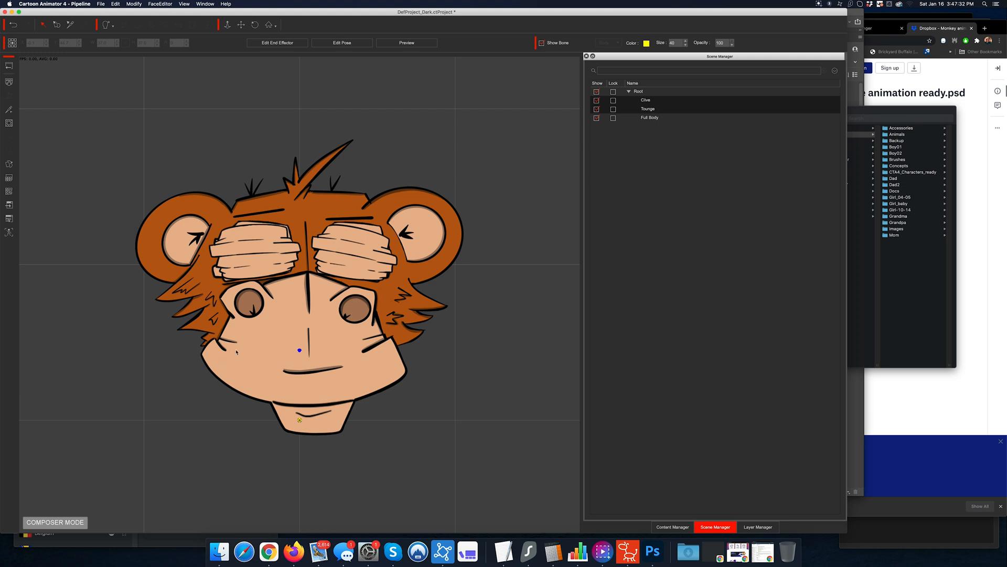
{"action": "left_click", "coordinate": [282, 373]}
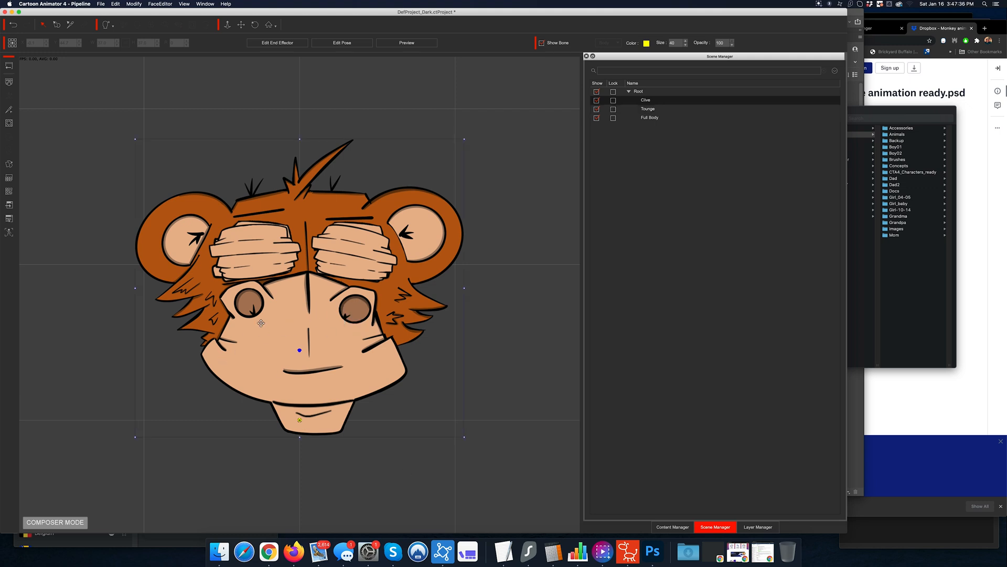
{"action": "left_click", "coordinate": [658, 553]}
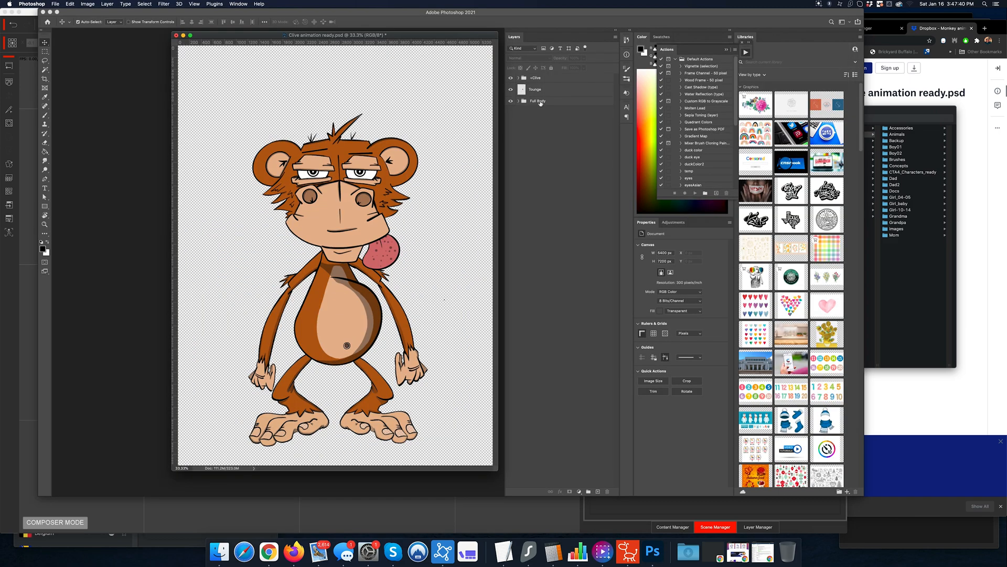
{"action": "left_click", "coordinate": [633, 559]}
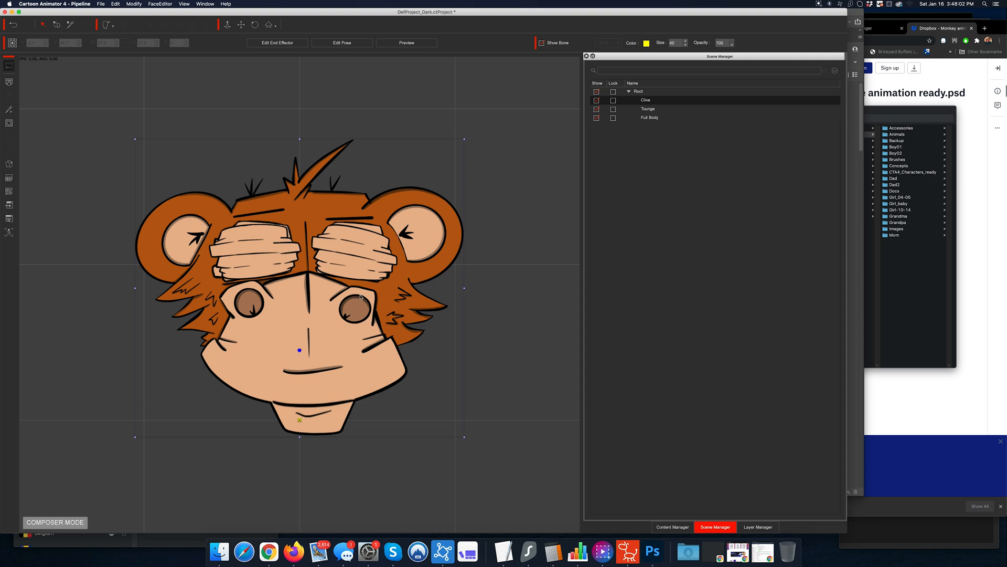
Delete the imported monkey actor from the stage.
{"action": "left_click", "coordinate": [887, 214]}
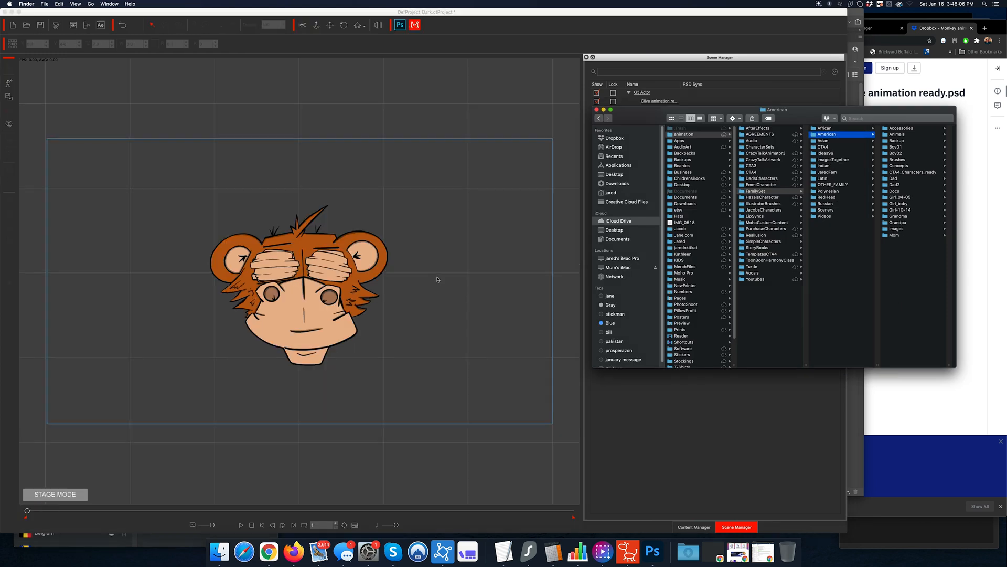
{"action": "left_click", "coordinate": [439, 279]}
{"action": "left_click", "coordinate": [325, 282]}
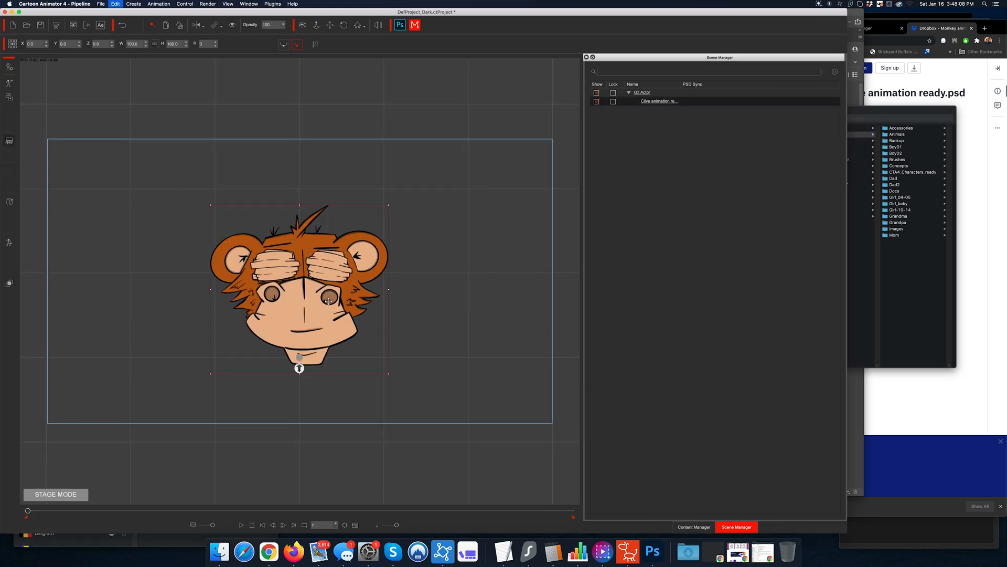
{"action": "key", "text": "Delete"}
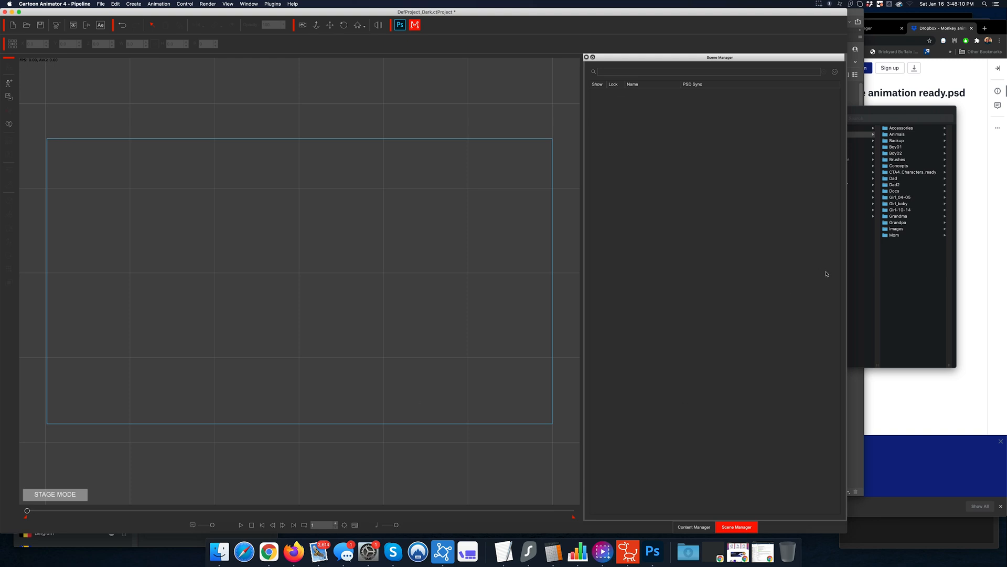
Look through the boy and girl subfolders of FamilySet/Polynesian in Finder for a rigged character template.
{"action": "left_click", "coordinate": [910, 267]}
{"action": "left_click", "coordinate": [838, 192]}
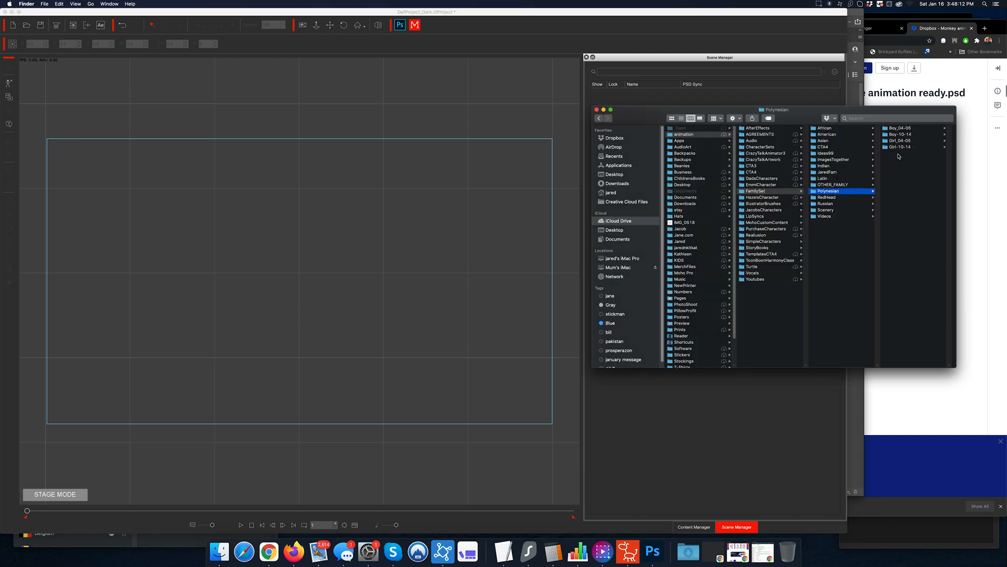
{"action": "left_click", "coordinate": [901, 134]}
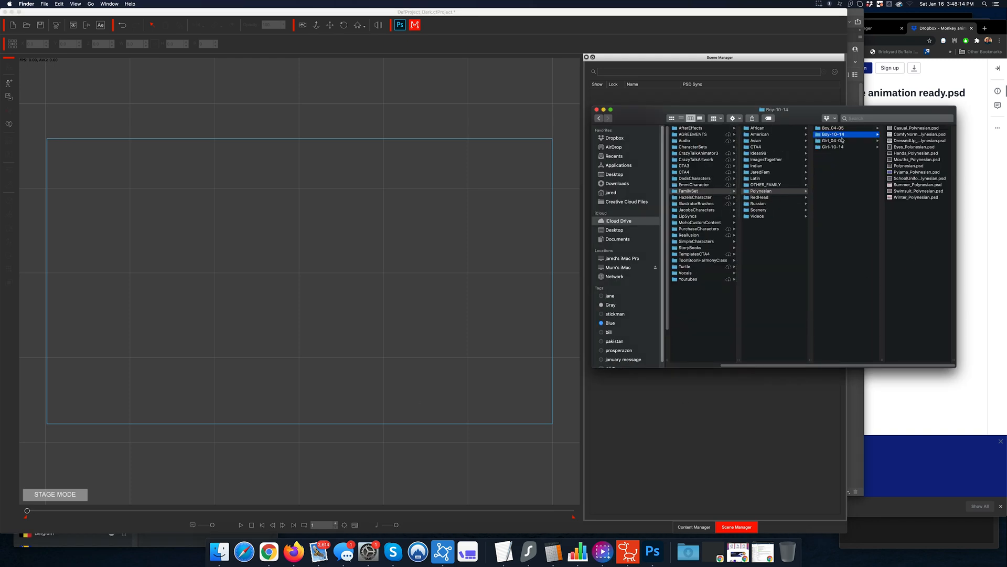
{"action": "left_click", "coordinate": [842, 140]}
{"action": "left_click", "coordinate": [849, 148]}
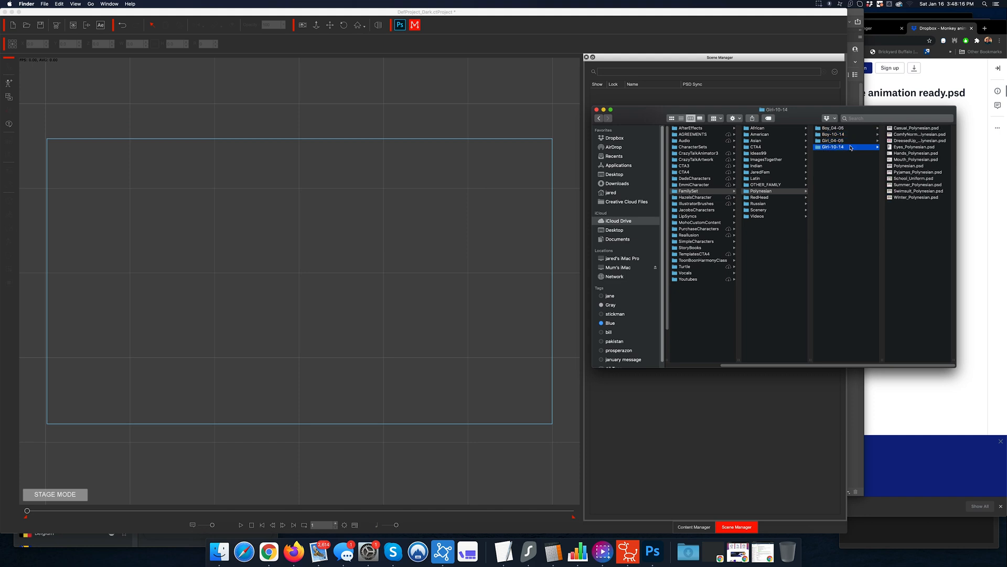
{"action": "left_click", "coordinate": [835, 129]}
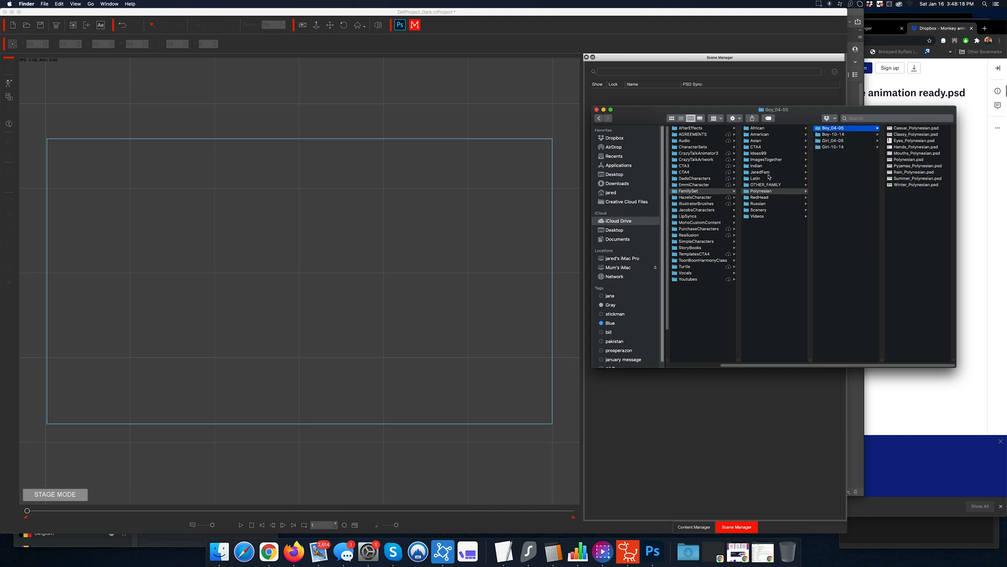
Open FrontF_template.psd from the African/Boy-10-14/Rigged folder in Photoshop.
{"action": "left_click", "coordinate": [766, 128]}
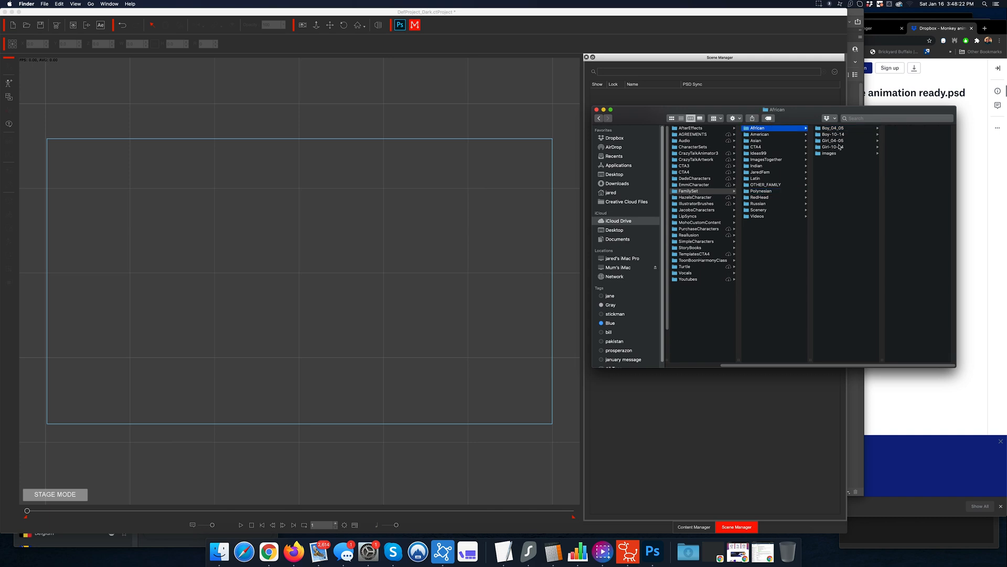
{"action": "left_click", "coordinate": [839, 134]}
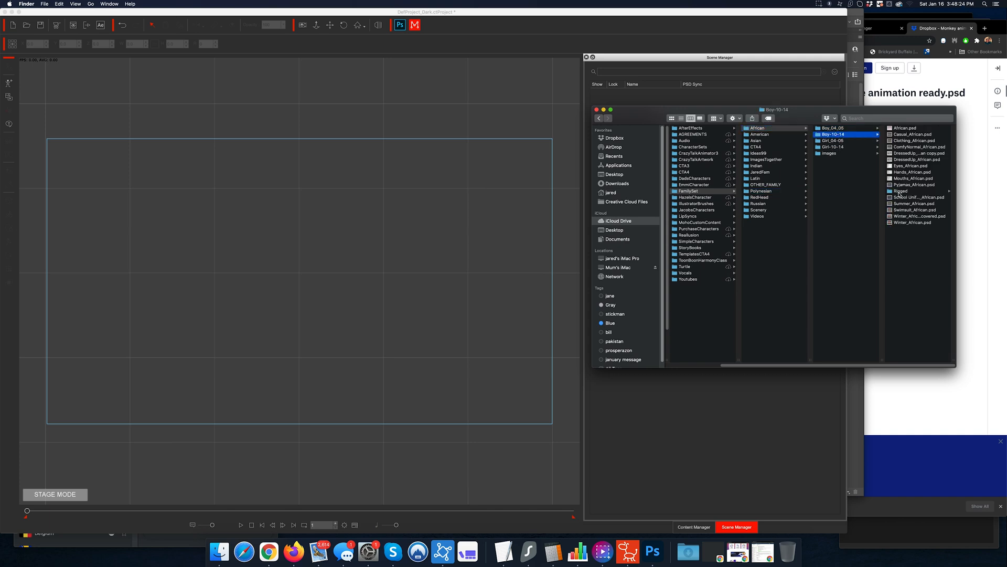
{"action": "left_click", "coordinate": [900, 192]}
{"action": "left_click", "coordinate": [912, 135]}
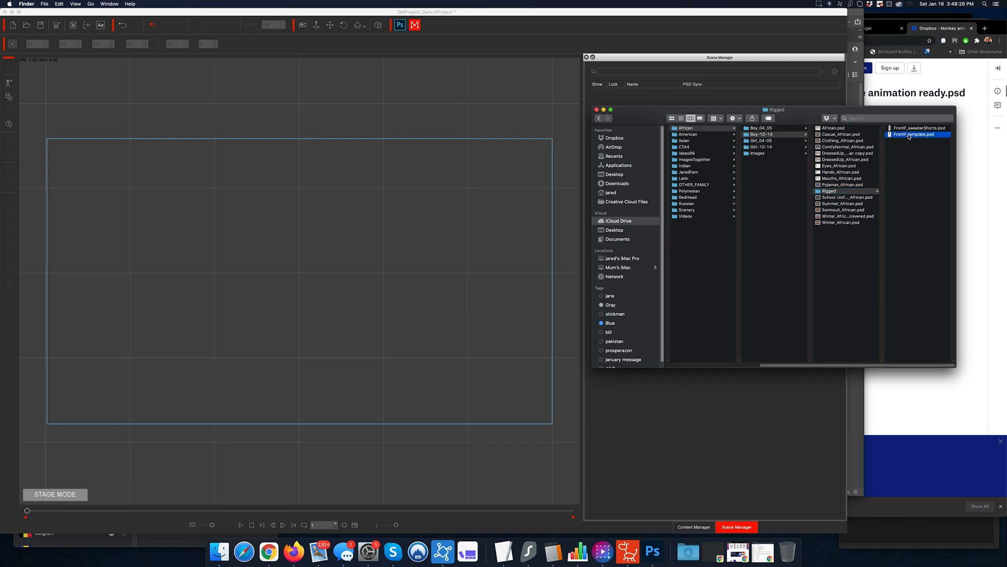
{"action": "double_click", "coordinate": [822, 134]}
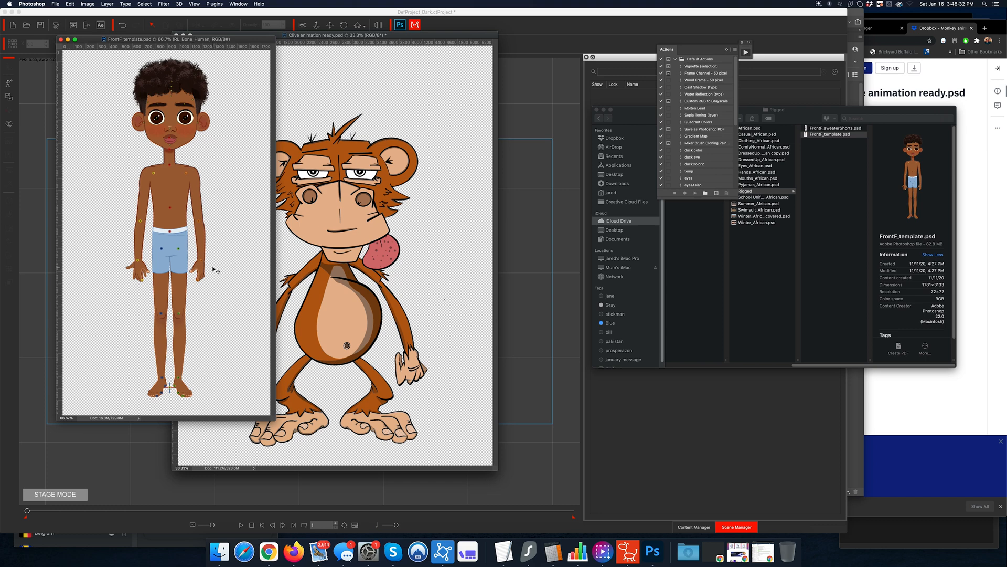
Bring up the full Photoshop workspace and collapse the RL_TalkingHead group in FrontF_template.psd.
{"action": "left_click", "coordinate": [213, 203]}
{"action": "left_click", "coordinate": [652, 551]}
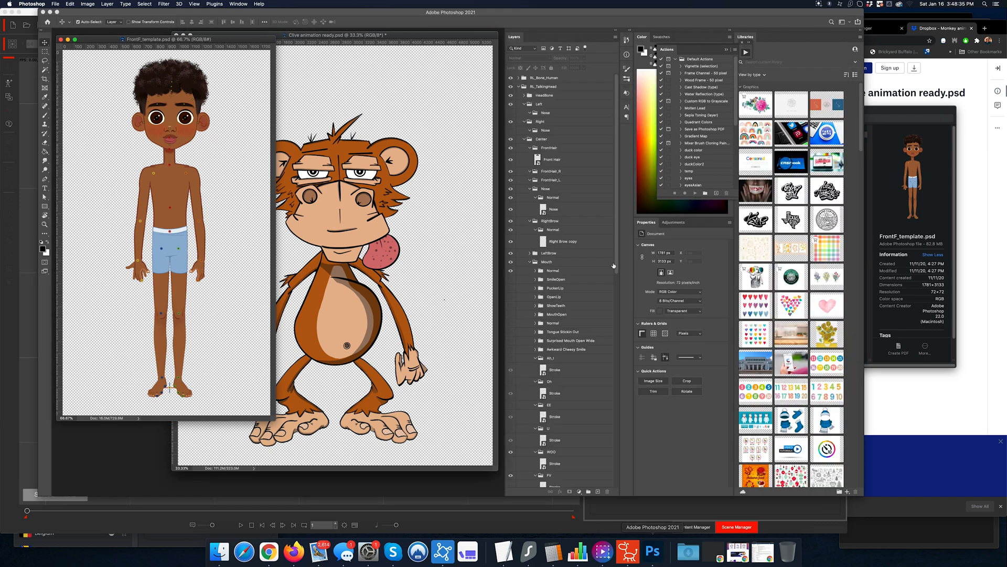
{"action": "left_click", "coordinate": [533, 87]}
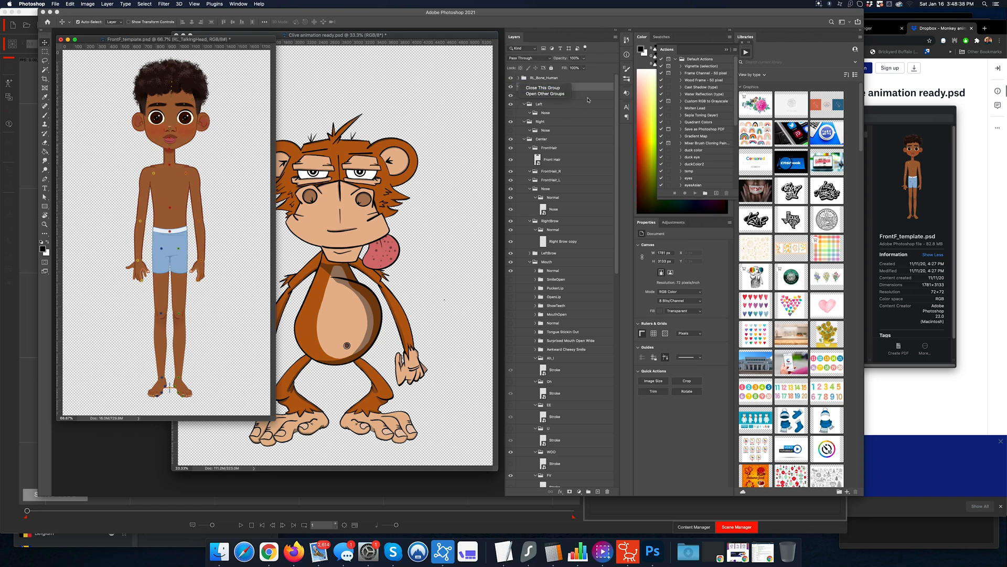
{"action": "left_click", "coordinate": [519, 87]}
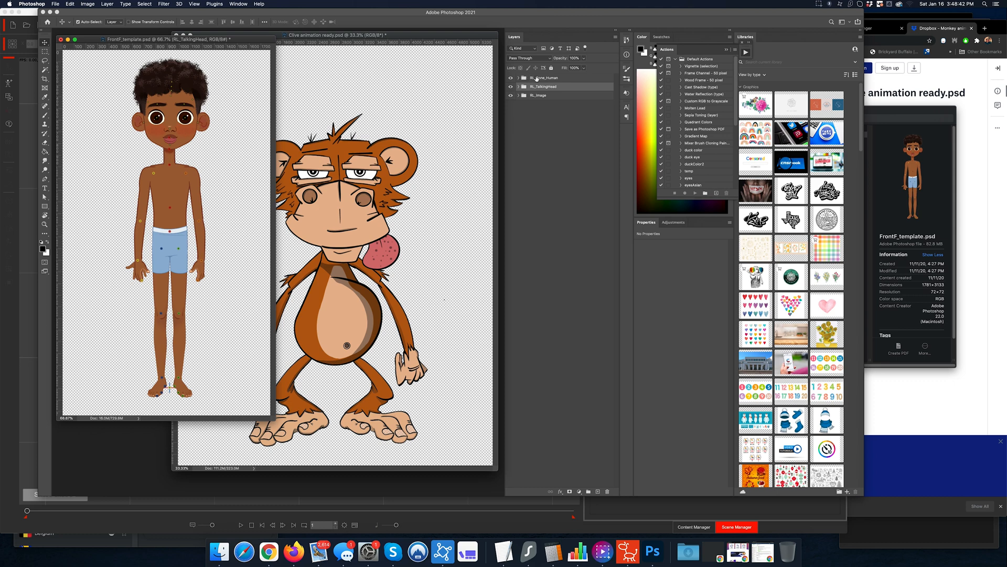
Inspect the template's three top-level groups, toggling RL_Image and RL_TalkingHead off and on, and return to the Clive animation ready.psd document.
{"action": "left_click", "coordinate": [537, 79]}
{"action": "left_click", "coordinate": [543, 87]}
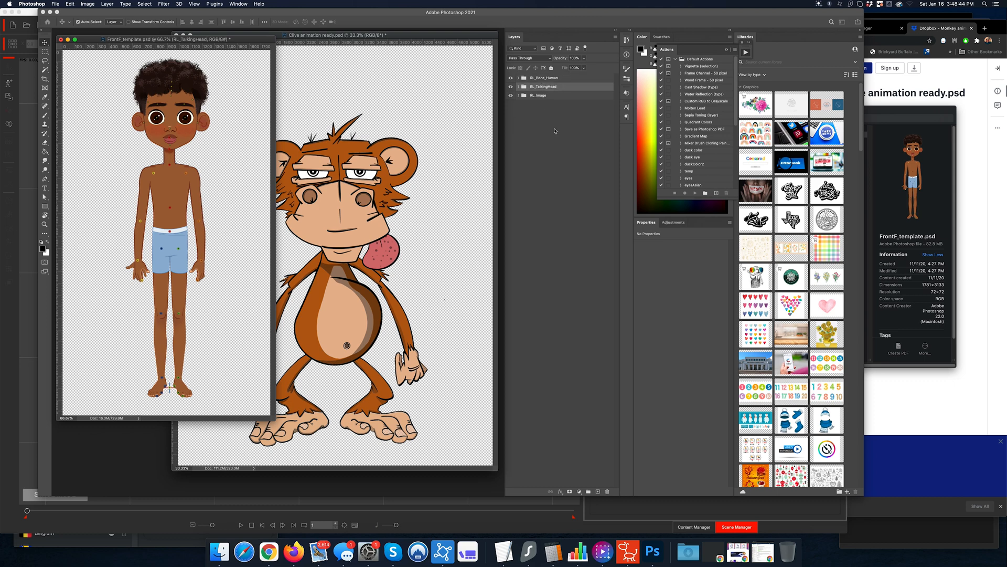
{"action": "left_click", "coordinate": [540, 96]}
{"action": "left_click", "coordinate": [511, 95]}
{"action": "left_click", "coordinate": [510, 95]}
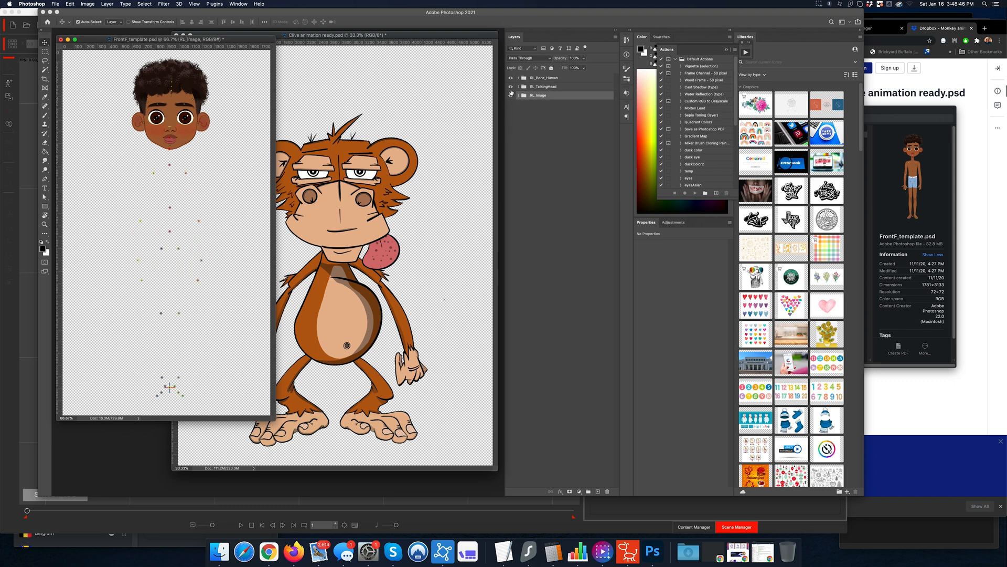
{"action": "left_click", "coordinate": [511, 86]}
{"action": "left_click", "coordinate": [511, 87]}
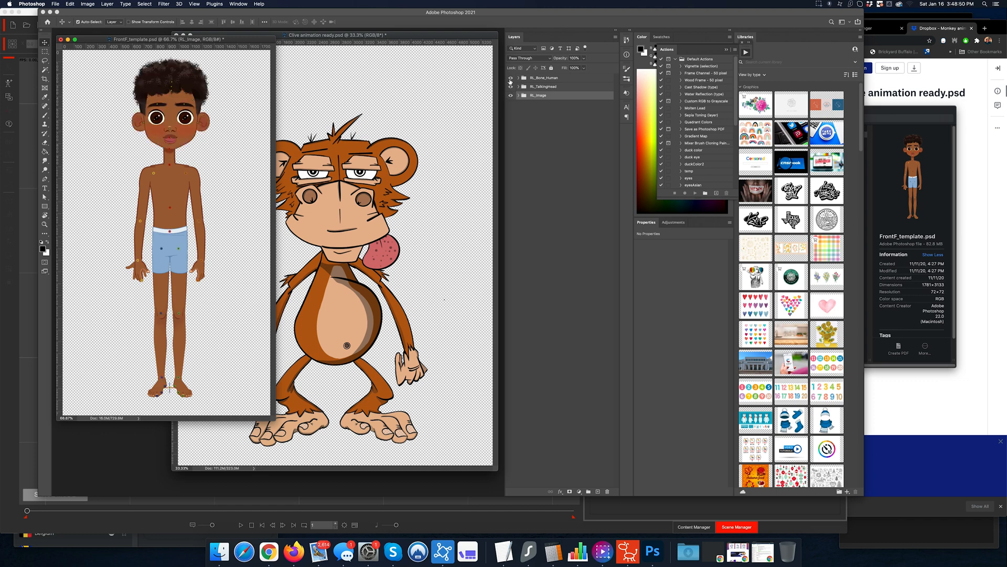
{"action": "left_click", "coordinate": [434, 171]}
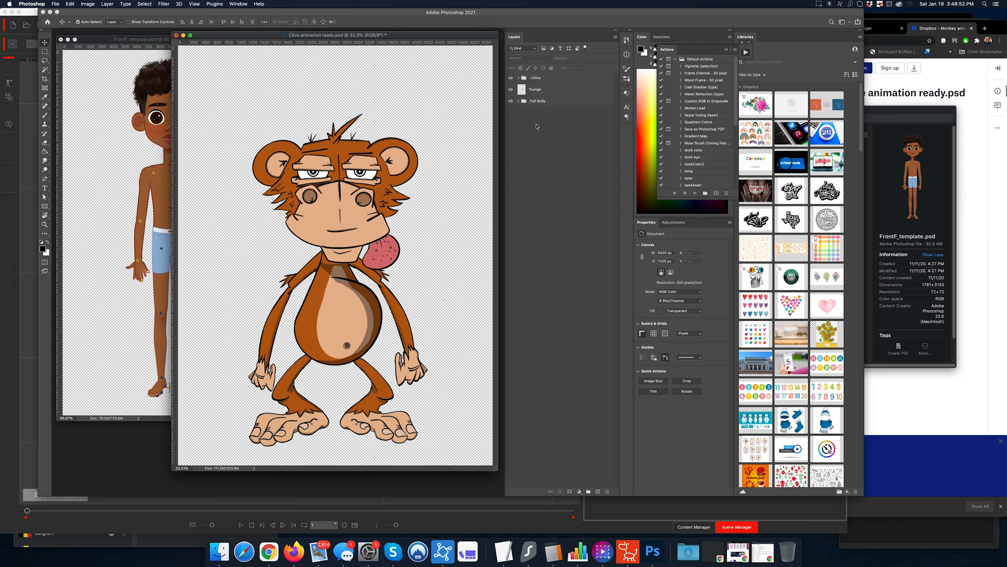
Switch to Cartoon Animator 4 and import FrontF_template.psd from the Rigged folder as an actor.
{"action": "left_click", "coordinate": [125, 133]}
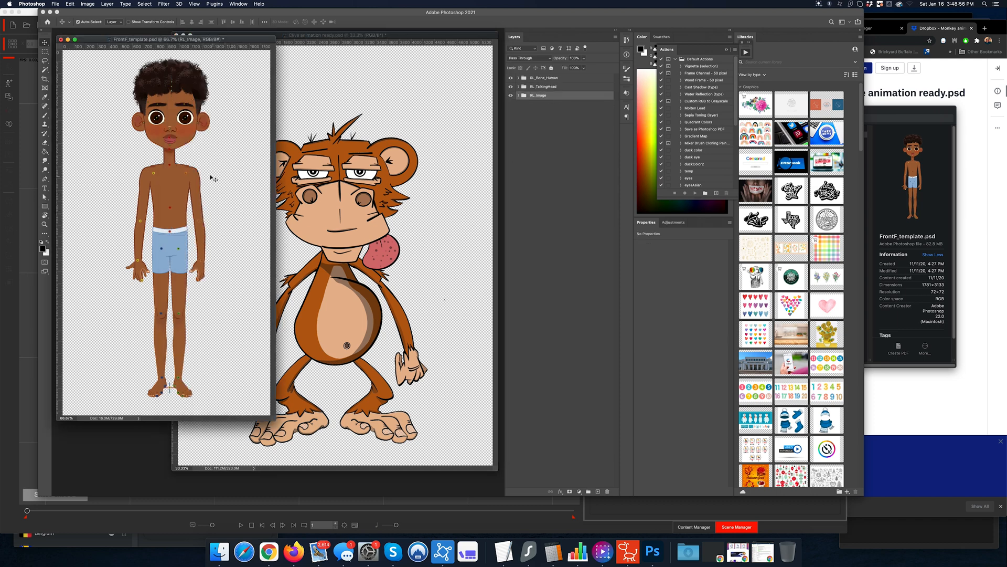
{"action": "left_click", "coordinate": [628, 551]}
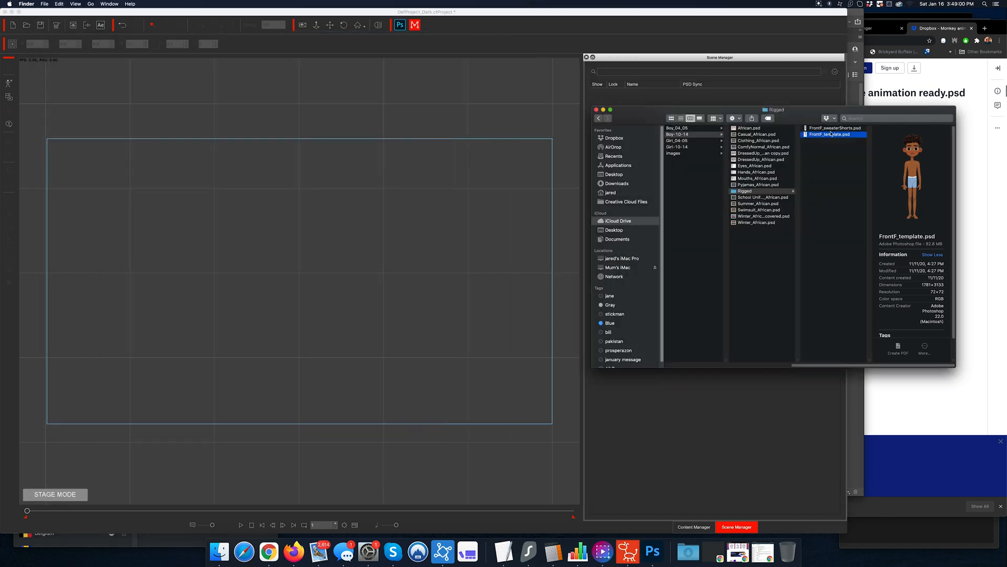
{"action": "left_click_drag", "start_coordinate": [830, 134], "coordinate": [303, 249]}
{"action": "left_click_drag", "start_coordinate": [810, 136], "coordinate": [262, 313]}
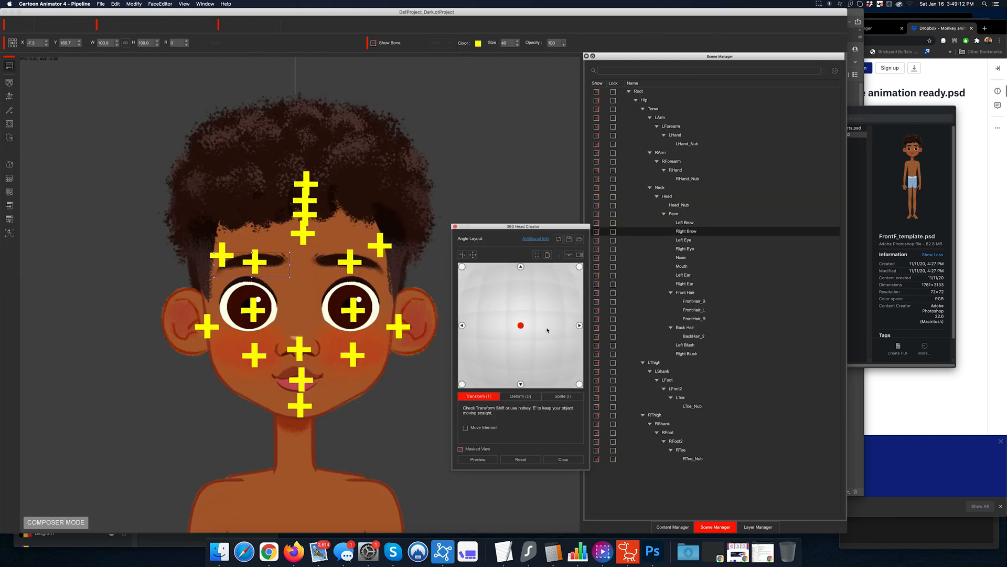
Preview the boy's head turning in the 360 Head Creator, then close it and return to the stage.
{"action": "left_click", "coordinate": [478, 459]}
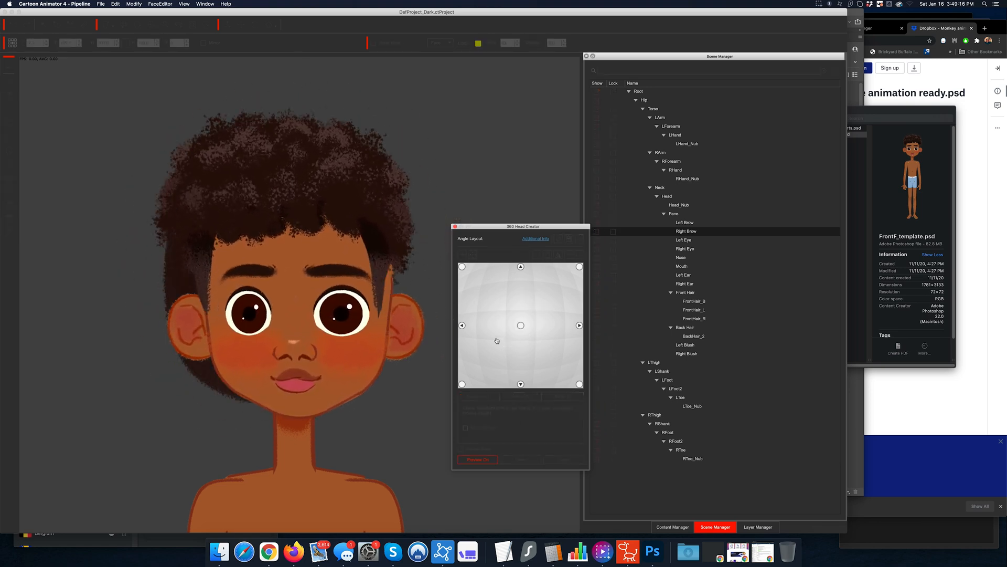
{"action": "left_click", "coordinate": [480, 459]}
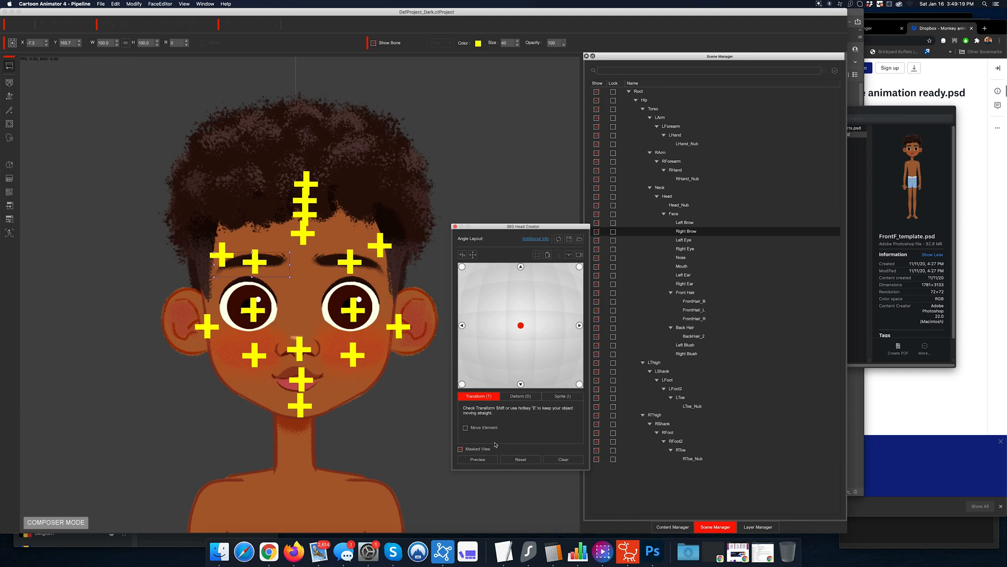
{"action": "left_click", "coordinate": [455, 226]}
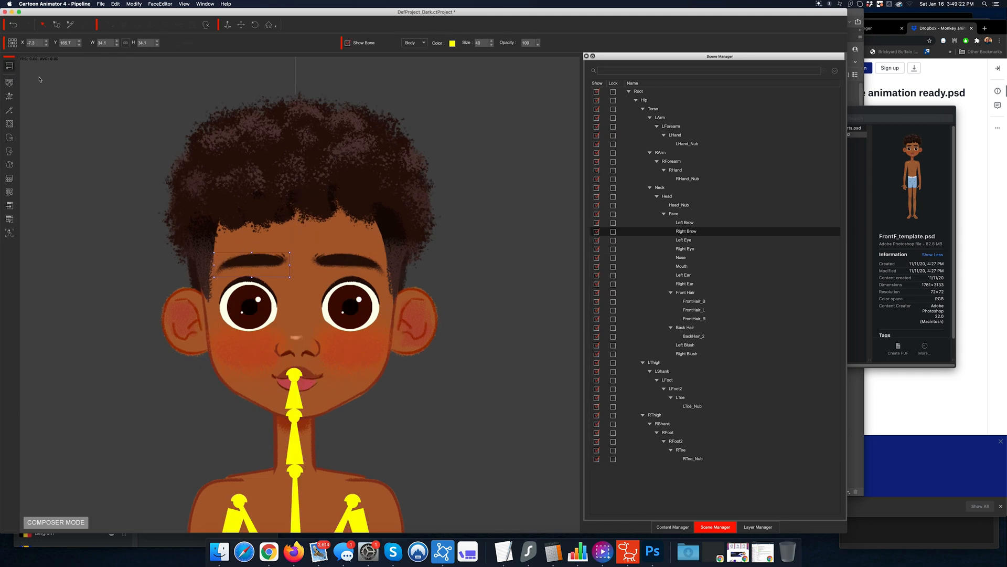
{"action": "left_click", "coordinate": [9, 65]}
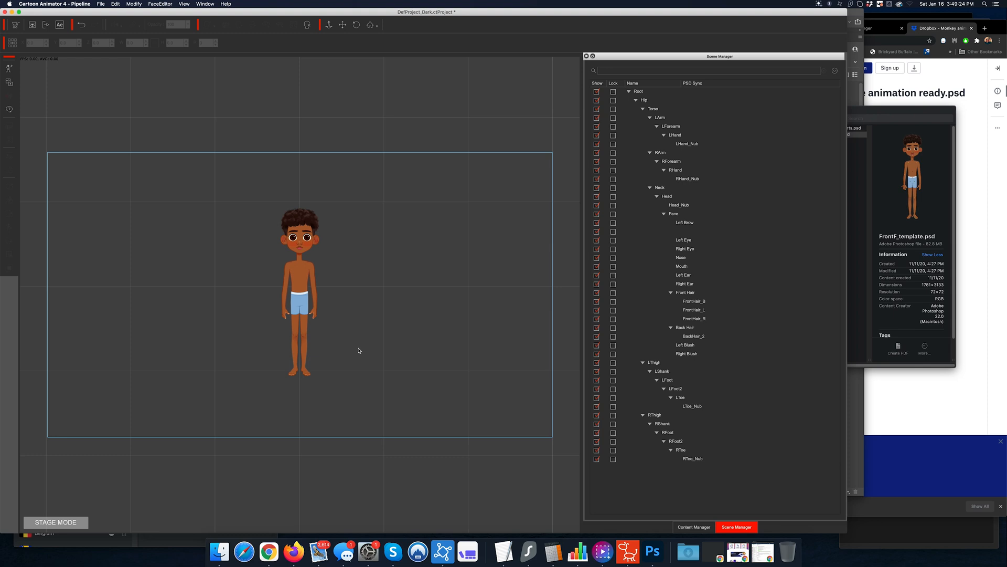
Delete the FrontF_template actor and add the Ted_F character from the 1_G3 360 Human templates to the stage.
{"action": "left_click", "coordinate": [300, 299]}
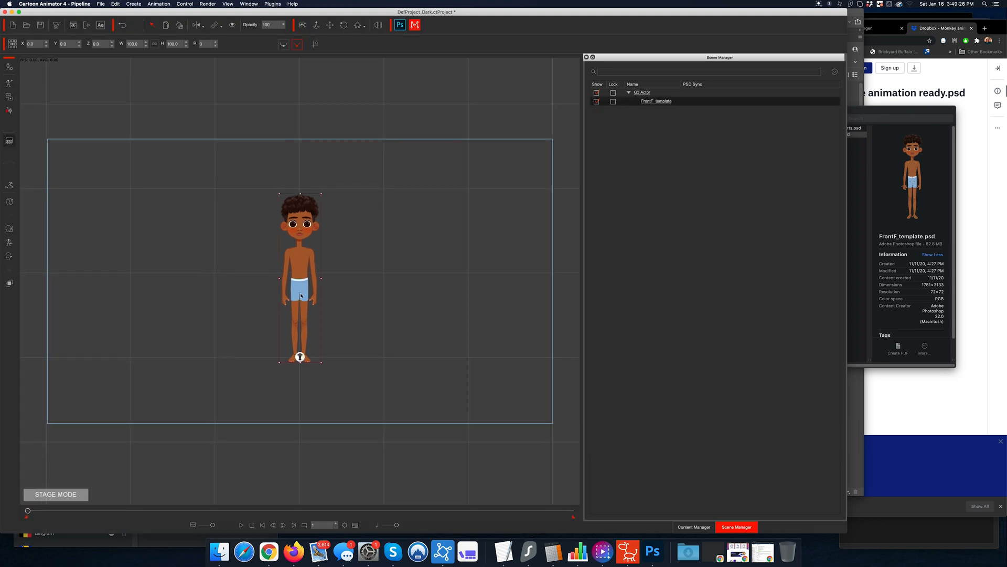
{"action": "key", "text": "Delete"}
{"action": "left_click", "coordinate": [703, 526]}
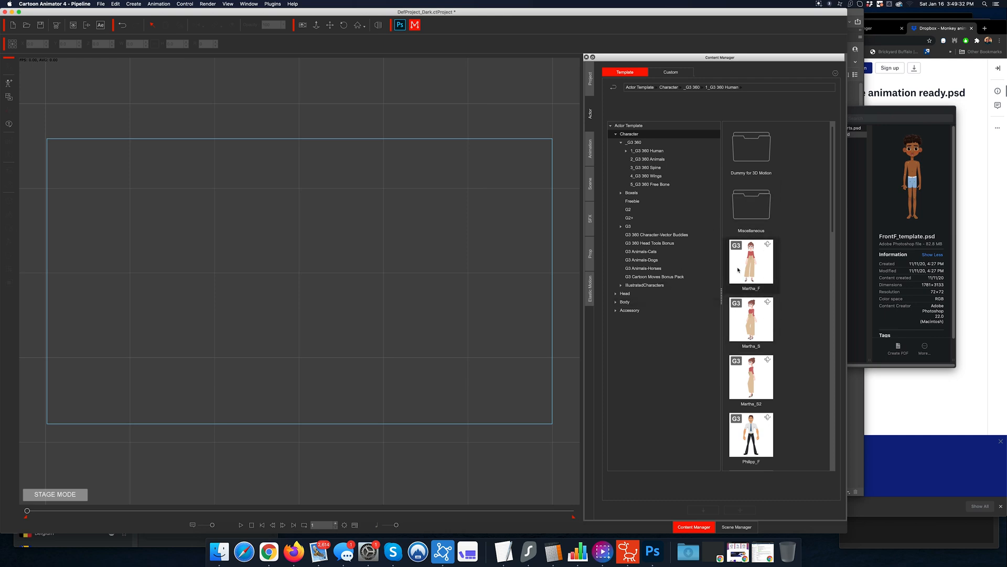
{"action": "left_click", "coordinate": [647, 152]}
{"action": "left_click", "coordinate": [627, 152]}
{"action": "scroll", "coordinate": [755, 325], "scroll_direction": "down", "scroll_amount": 10}
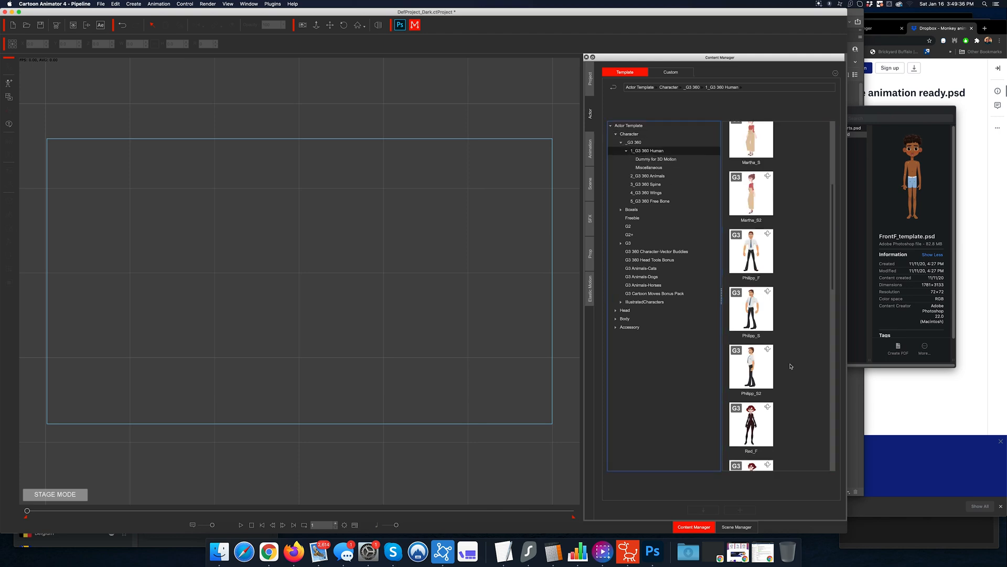
{"action": "left_click_drag", "start_coordinate": [758, 322], "coordinate": [337, 310]}
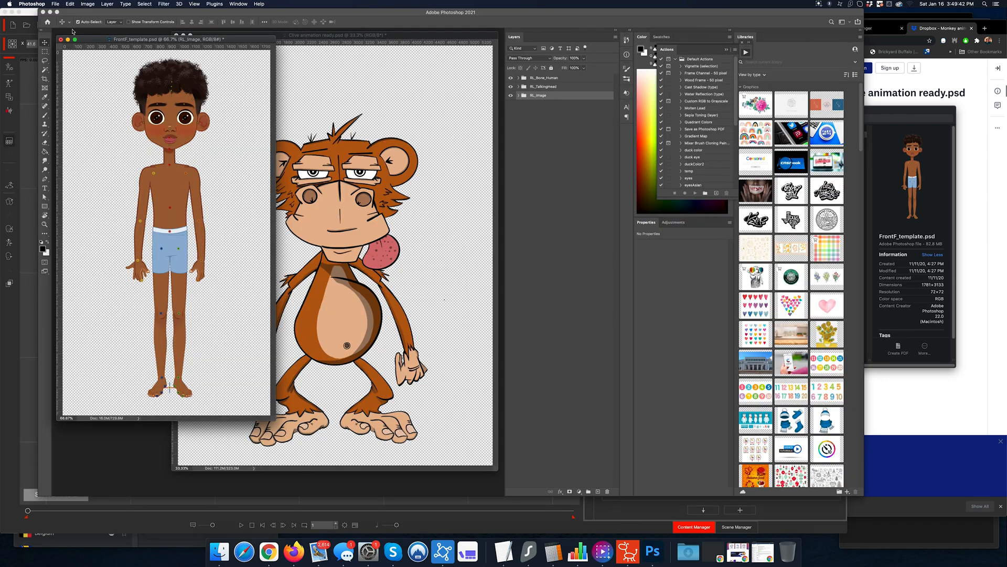
Close FrontF_template.psd in Photoshop without saving it.
{"action": "left_click", "coordinate": [60, 40]}
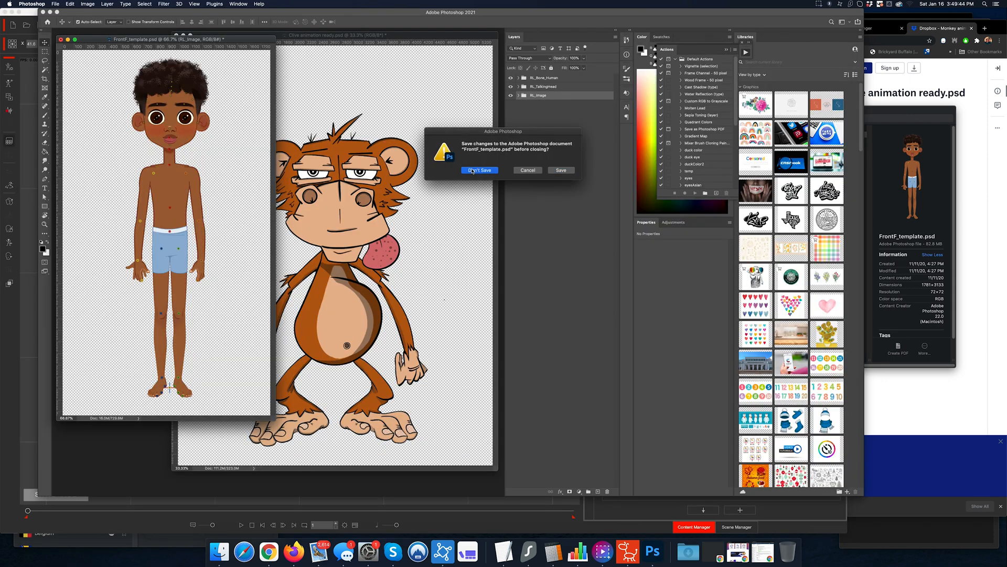
{"action": "left_click", "coordinate": [473, 170]}
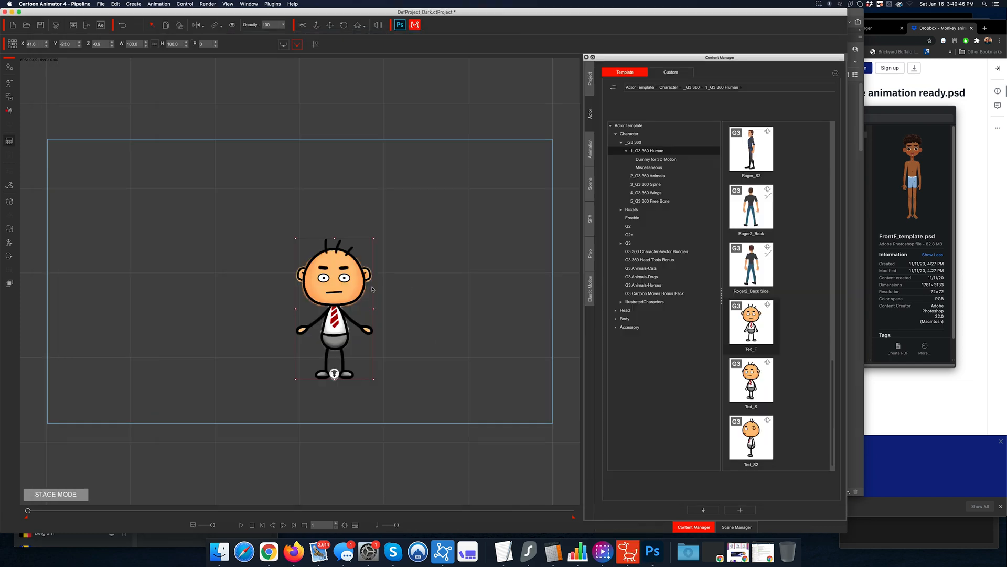
Open the Ted_F actor in Cartoon Animator 4's Composer mode and launch it in Photoshop with head and body in one file.
{"action": "left_click", "coordinate": [10, 67]}
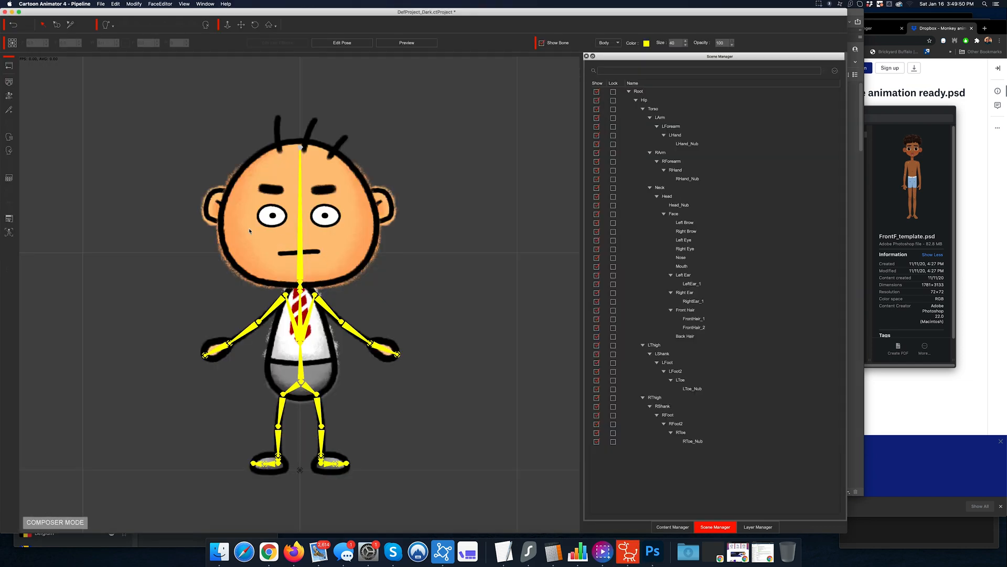
{"action": "left_click", "coordinate": [8, 218]}
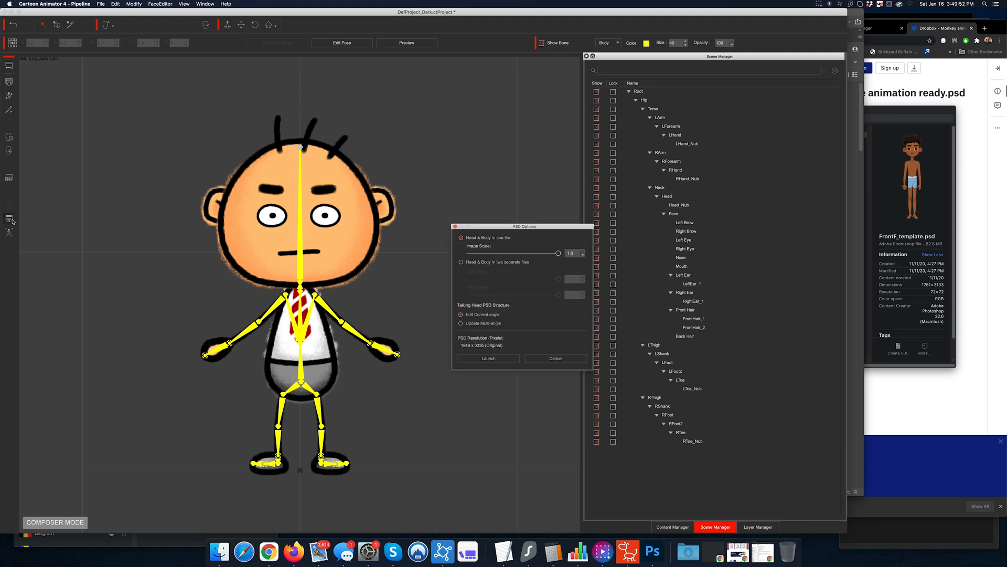
{"action": "left_click", "coordinate": [491, 357]}
{"action": "left_click", "coordinate": [493, 358]}
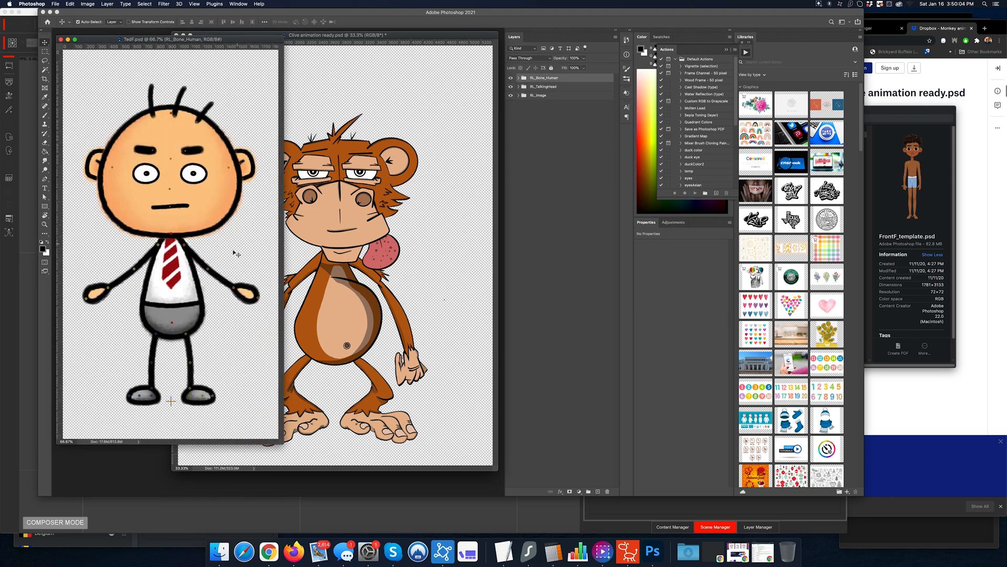
Copy the monkey's Left Arm layer into the LArm group of TedF.psd and delete the original LArm layer.
{"action": "left_click", "coordinate": [219, 277]}
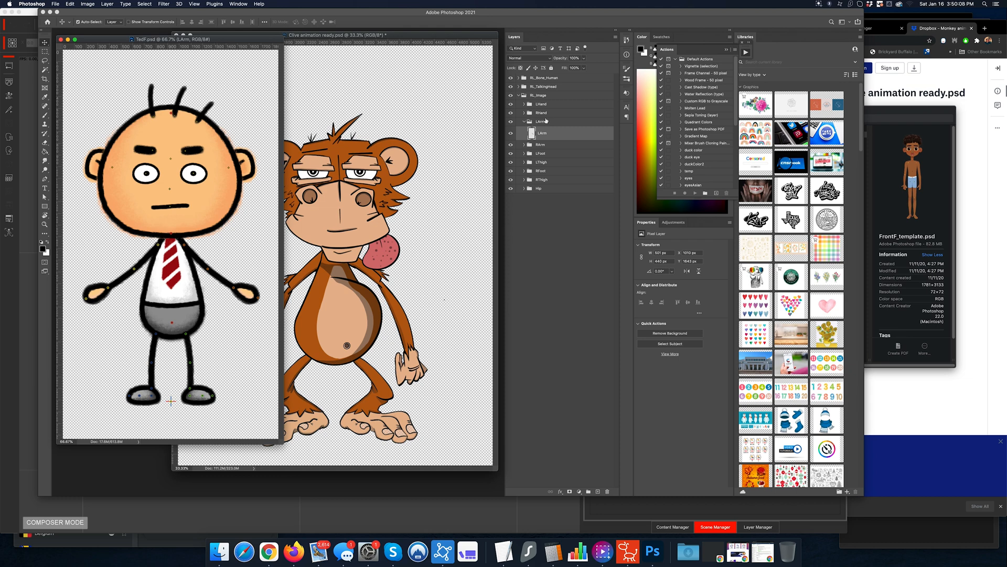
{"action": "left_click", "coordinate": [397, 300]}
{"action": "left_click_drag", "start_coordinate": [398, 307], "coordinate": [237, 289]}
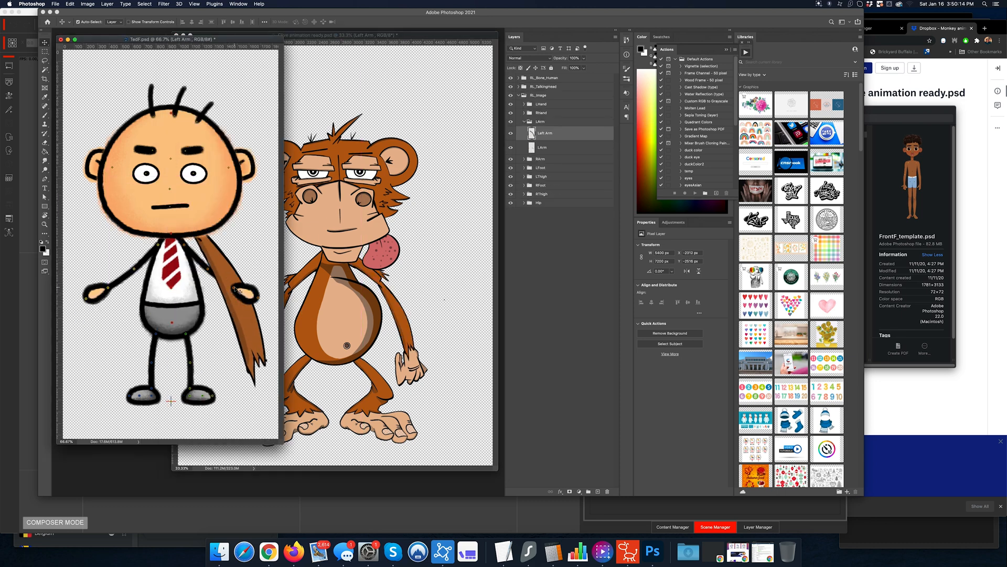
{"action": "left_click", "coordinate": [566, 145]}
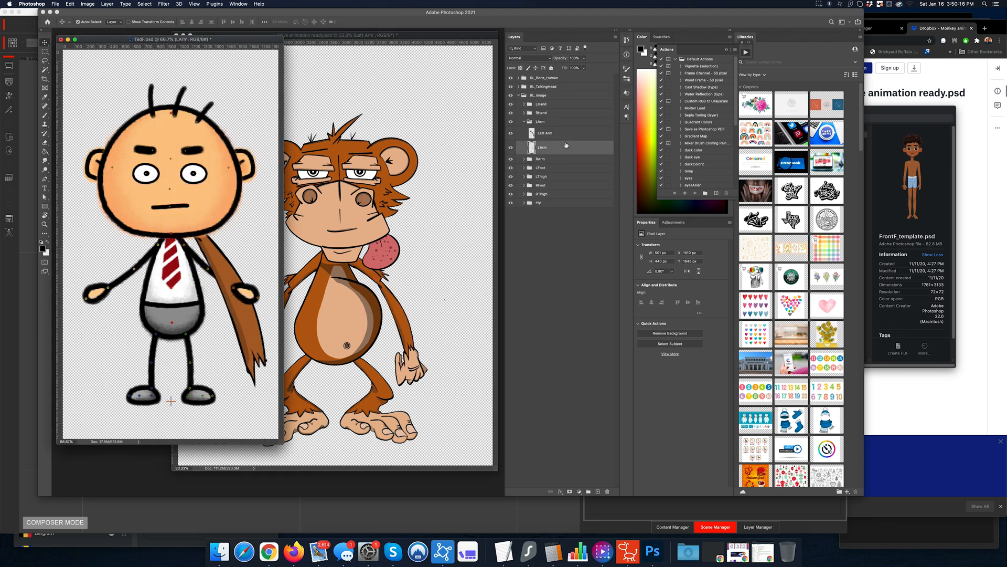
{"action": "key", "text": "Delete"}
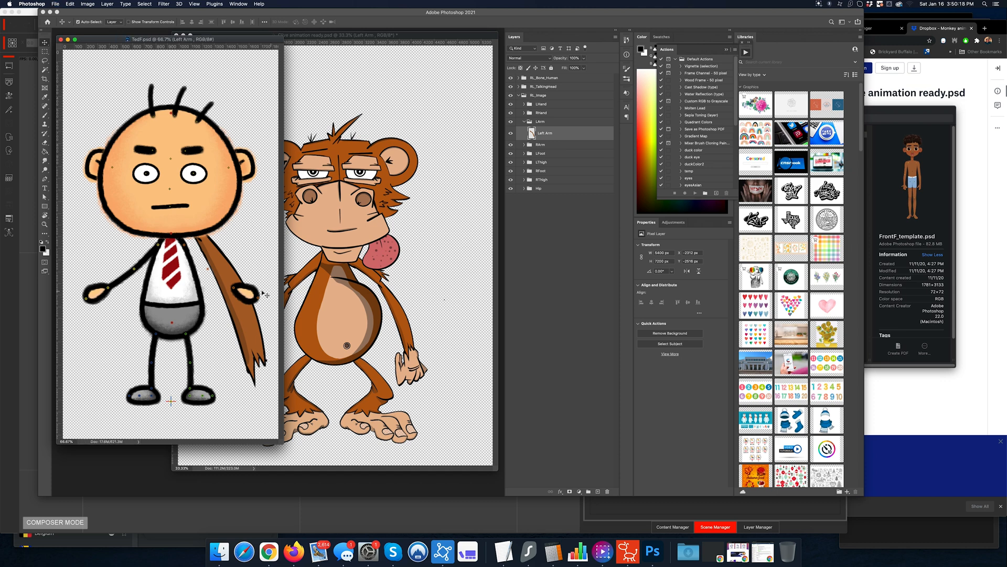
Set the canvas size of TedF.psd to 3500 by 4500 pixels.
{"action": "left_click", "coordinate": [629, 548]}
{"action": "left_click", "coordinate": [87, 3]}
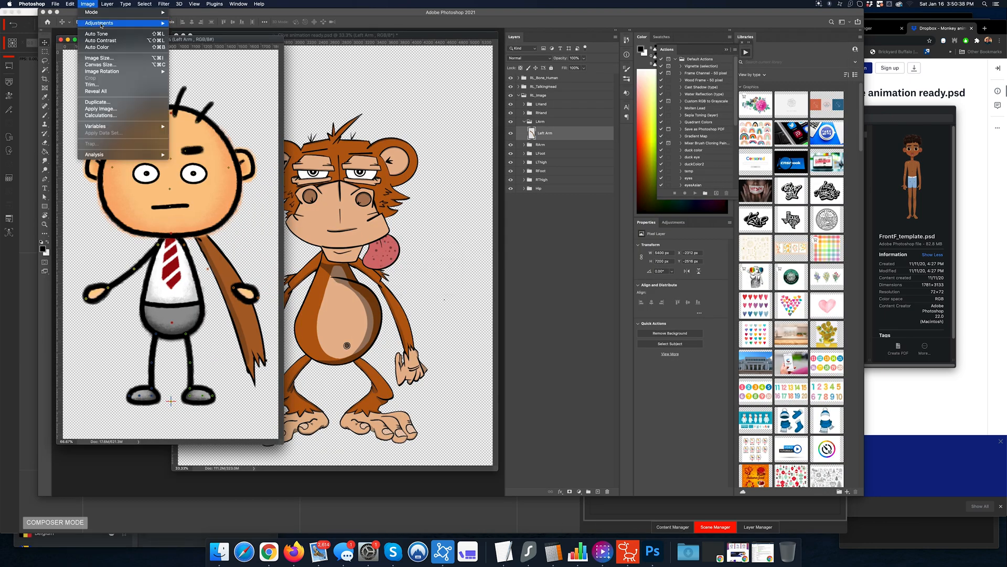
{"action": "left_click", "coordinate": [109, 65]}
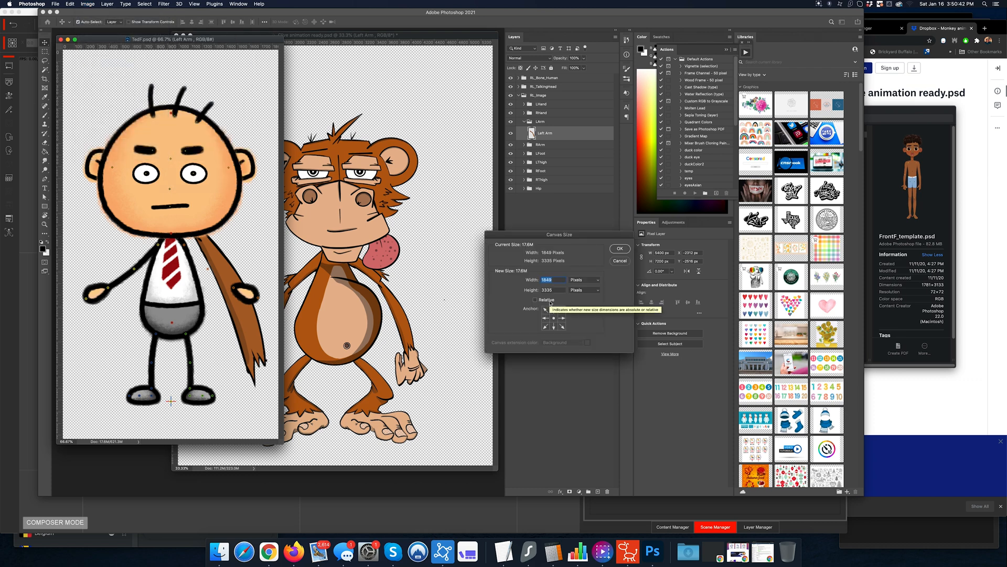
{"action": "type", "text": "3500"}
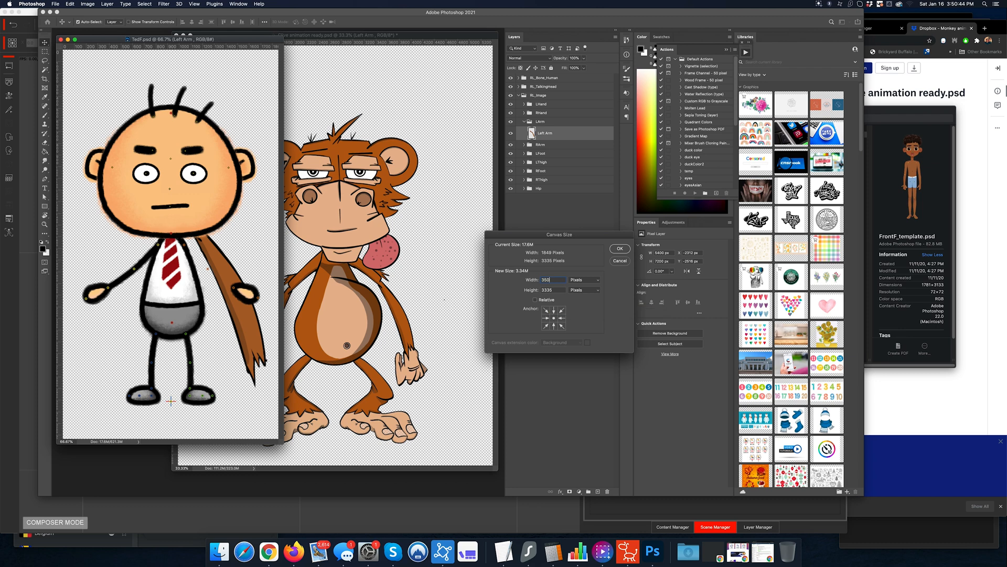
{"action": "key", "text": "Tab"}
{"action": "type", "text": "4500"}
{"action": "left_click", "coordinate": [622, 248]}
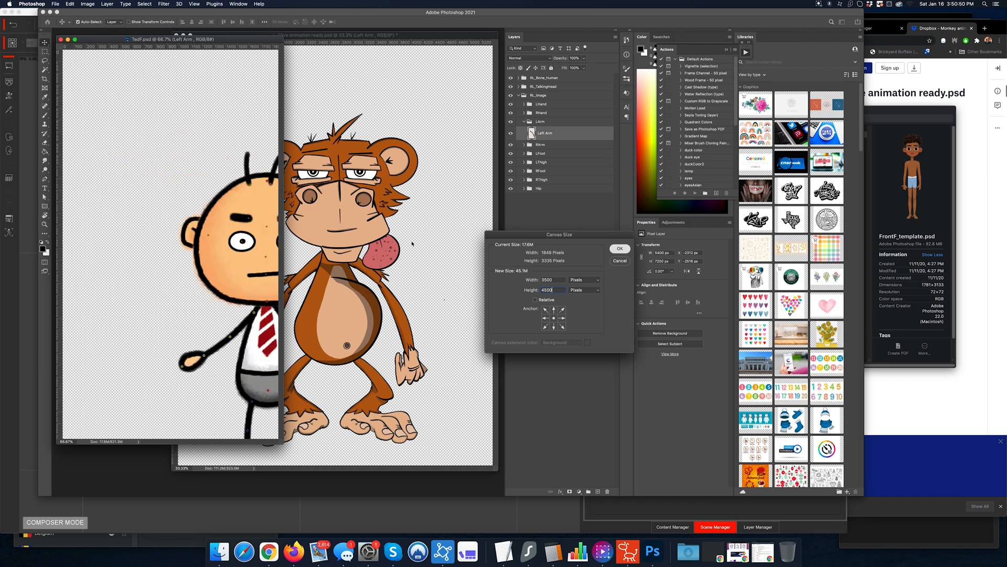
{"action": "key", "text": "super+minus"}
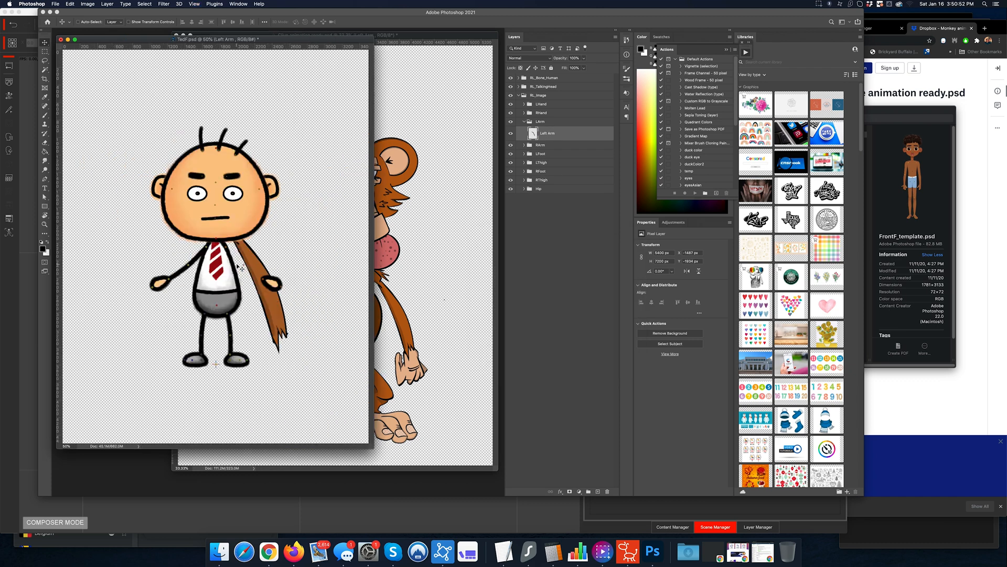
Widen the Photoshop workspace to place Clive animation ready.psd beside TedF.psd, and close the floating Actions panel.
{"action": "left_click", "coordinate": [463, 163]}
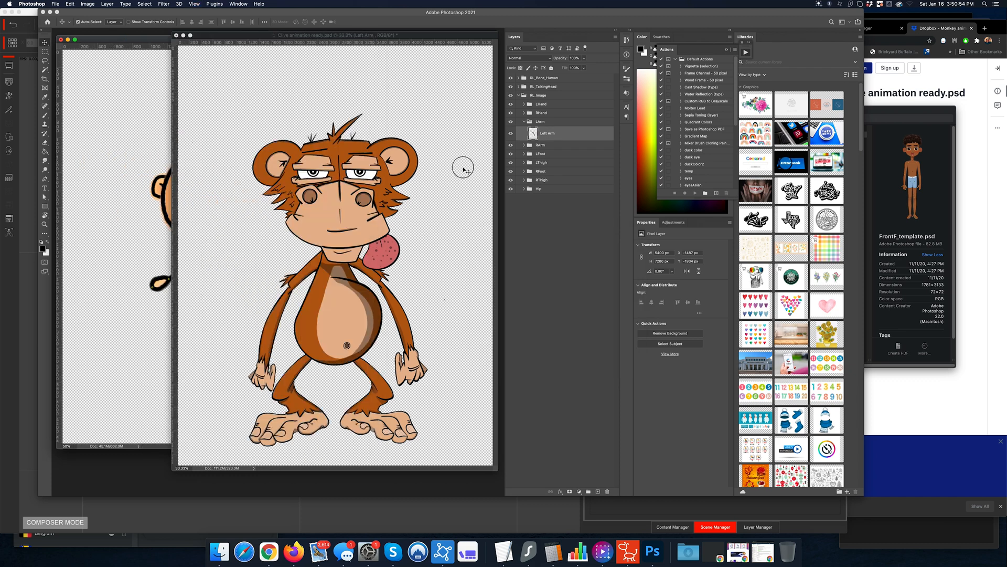
{"action": "left_click_drag", "start_coordinate": [254, 32], "coordinate": [264, 55]}
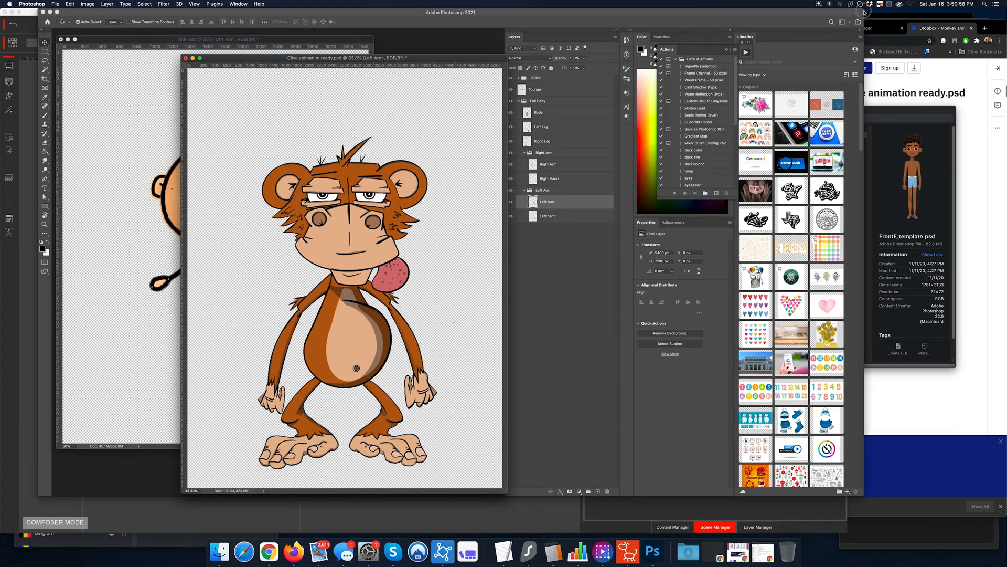
{"action": "left_click_drag", "start_coordinate": [863, 12], "coordinate": [963, 10]}
{"action": "left_click_drag", "start_coordinate": [475, 60], "coordinate": [553, 55]}
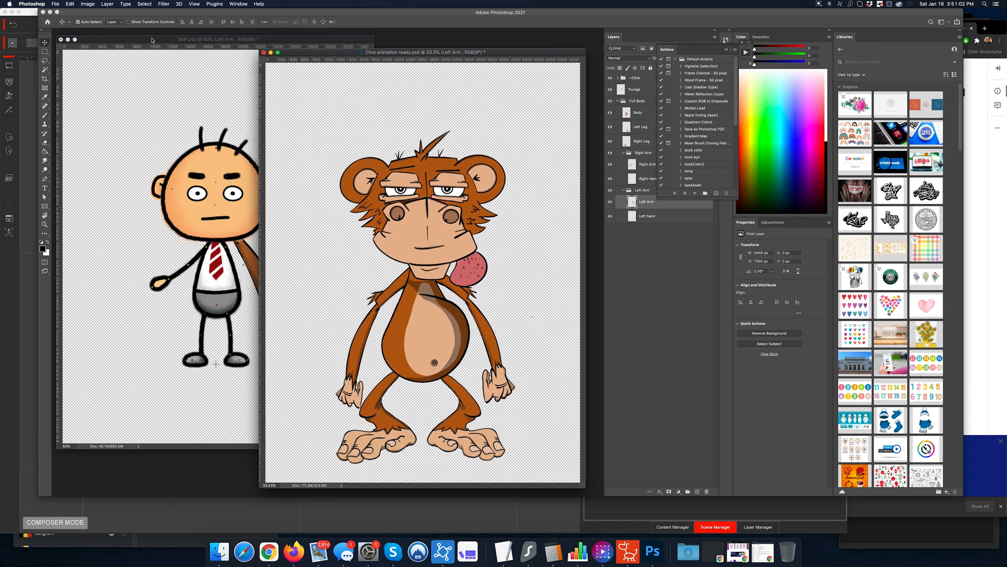
{"action": "left_click", "coordinate": [202, 97]}
{"action": "left_click", "coordinate": [514, 92]}
{"action": "left_click", "coordinate": [745, 52]}
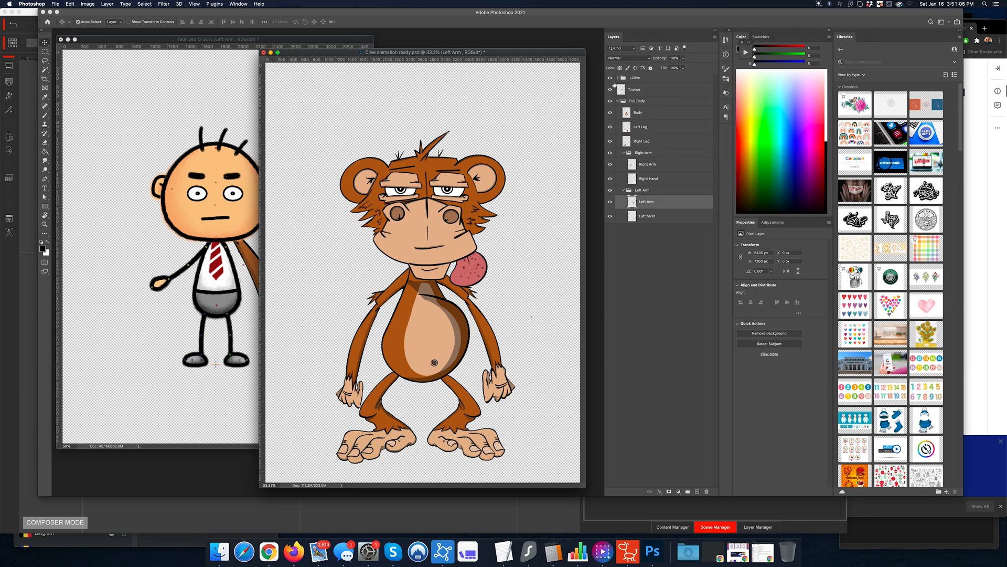
Copy the monkey's +Clive, Tounge and Full Body layers into TedF.psd's LArm group and convert them into one smart object.
{"action": "left_click", "coordinate": [636, 78]}
{"action": "left_click", "coordinate": [621, 101]}
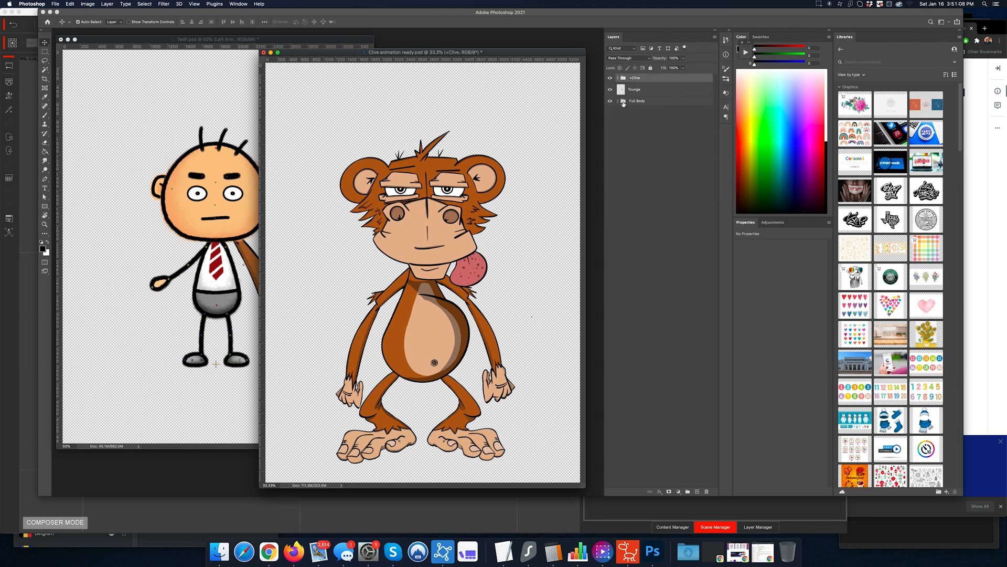
{"action": "left_click", "coordinate": [649, 102], "text": "shift"}
{"action": "right_click", "coordinate": [649, 102]}
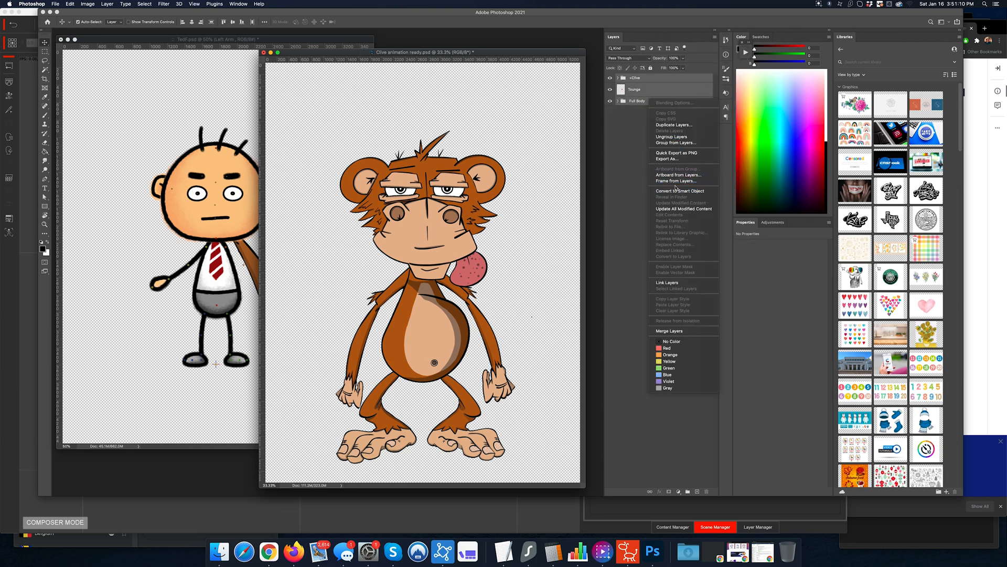
{"action": "key", "text": "Escape"}
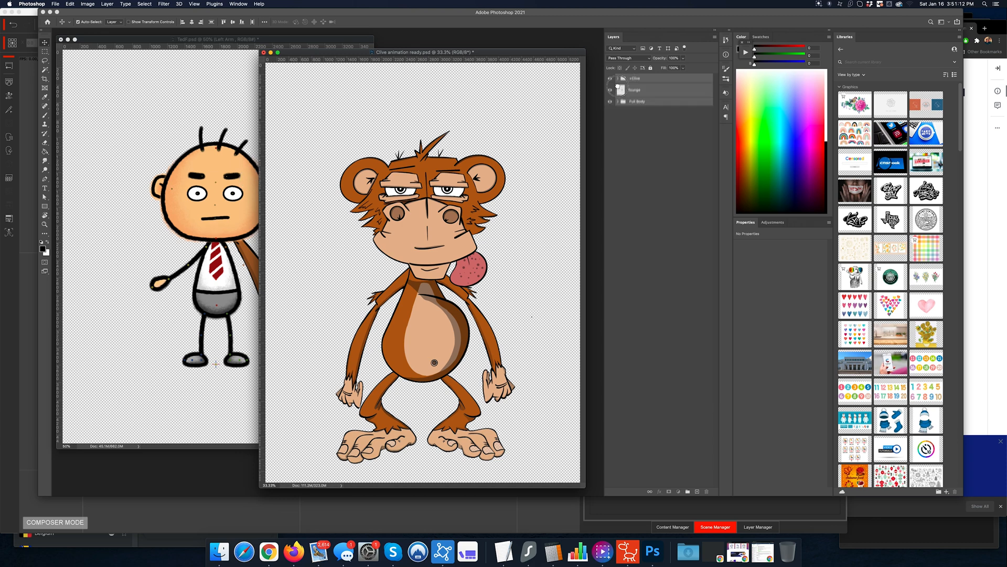
{"action": "left_click_drag", "start_coordinate": [634, 91], "coordinate": [167, 170]}
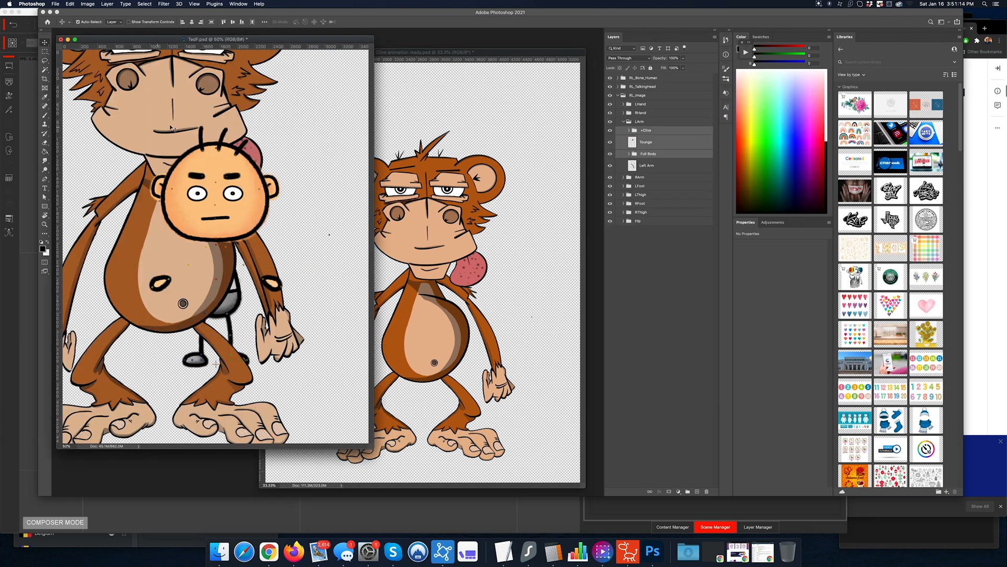
{"action": "right_click", "coordinate": [663, 134]}
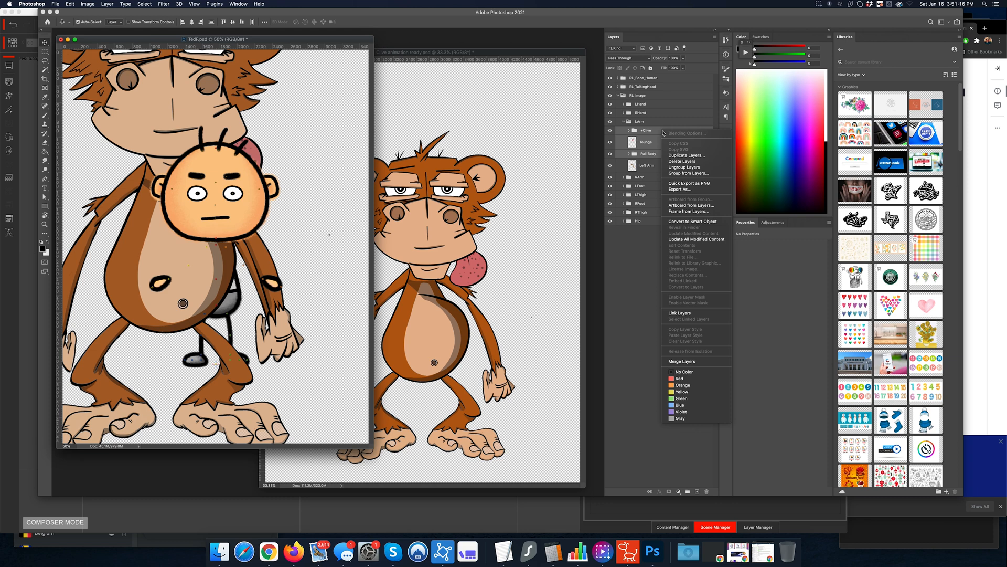
{"action": "left_click", "coordinate": [700, 221]}
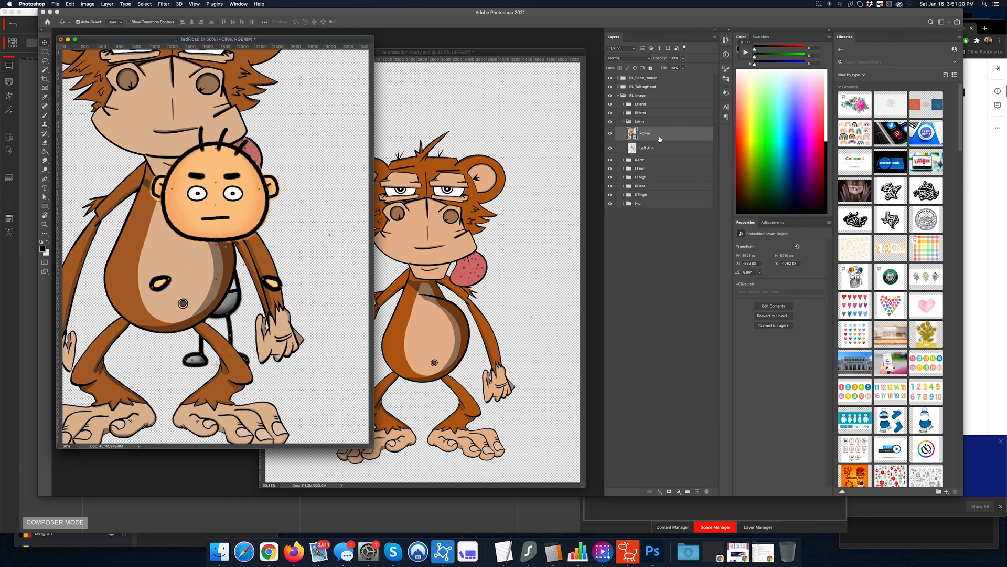
Move the +Clive smart object to the top of TedF.psd's layer stack, set its opacity to 60%, and align it over the Ted figure.
{"action": "left_click_drag", "start_coordinate": [644, 133], "coordinate": [641, 74]}
{"action": "left_click", "coordinate": [674, 58]}
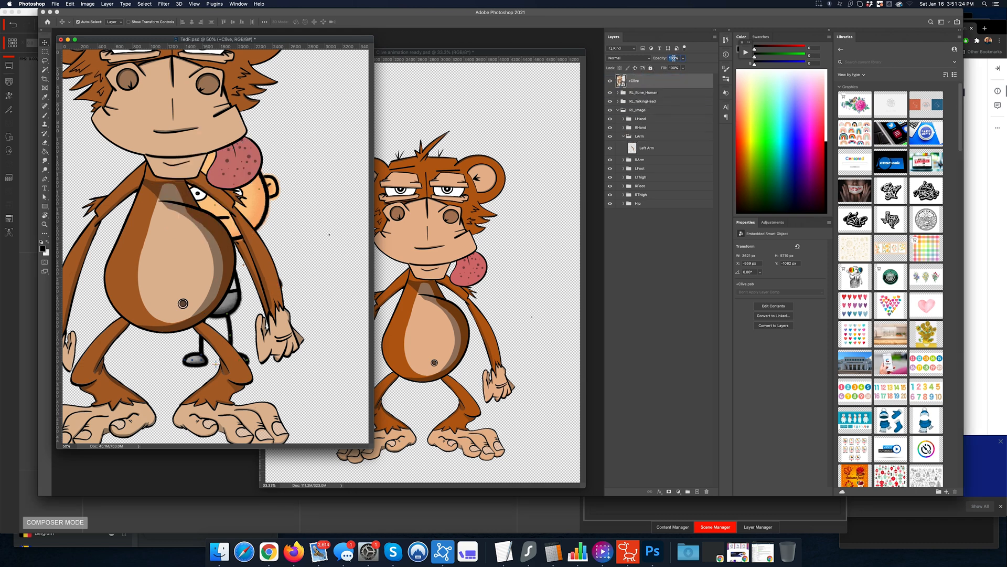
{"action": "type", "text": "60"}
{"action": "key", "text": "Return"}
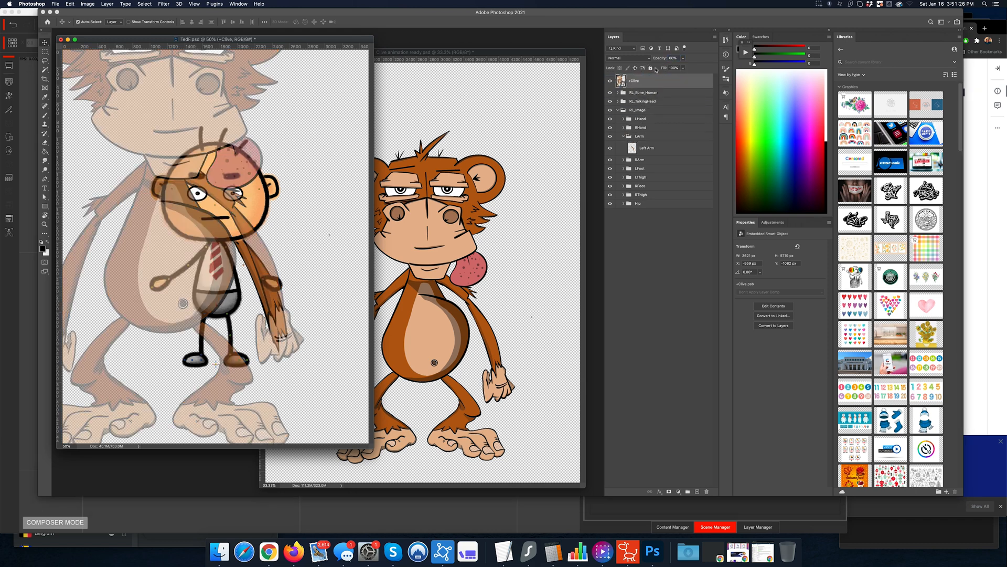
{"action": "left_click_drag", "start_coordinate": [197, 95], "coordinate": [254, 155]}
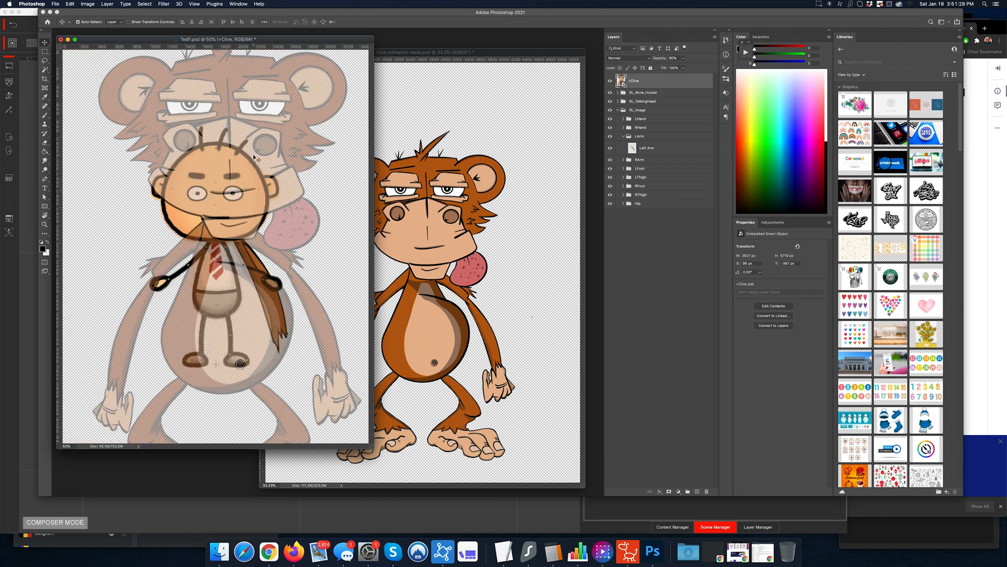
{"action": "key", "text": "super+minus"}
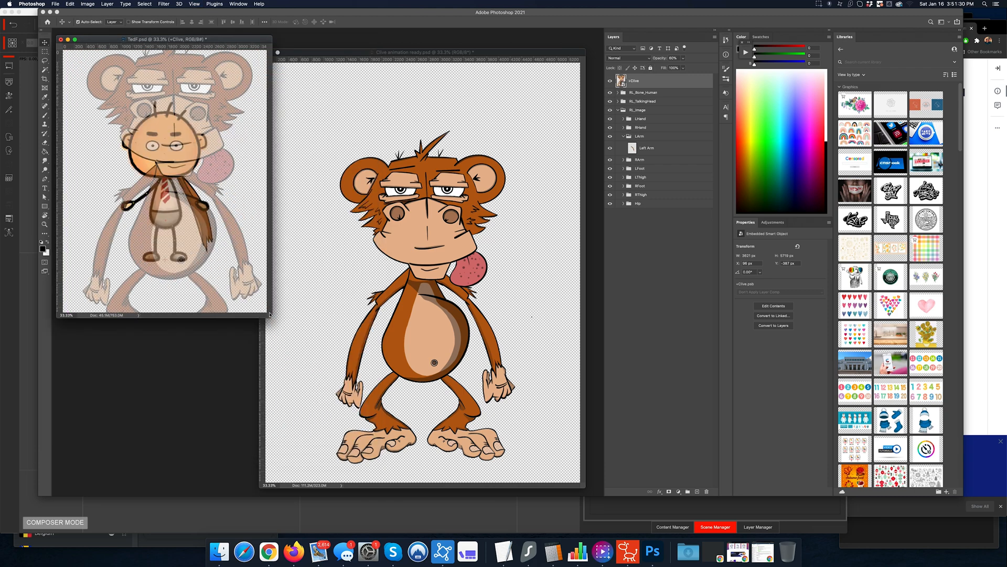
{"action": "left_click_drag", "start_coordinate": [334, 393], "coordinate": [436, 498]}
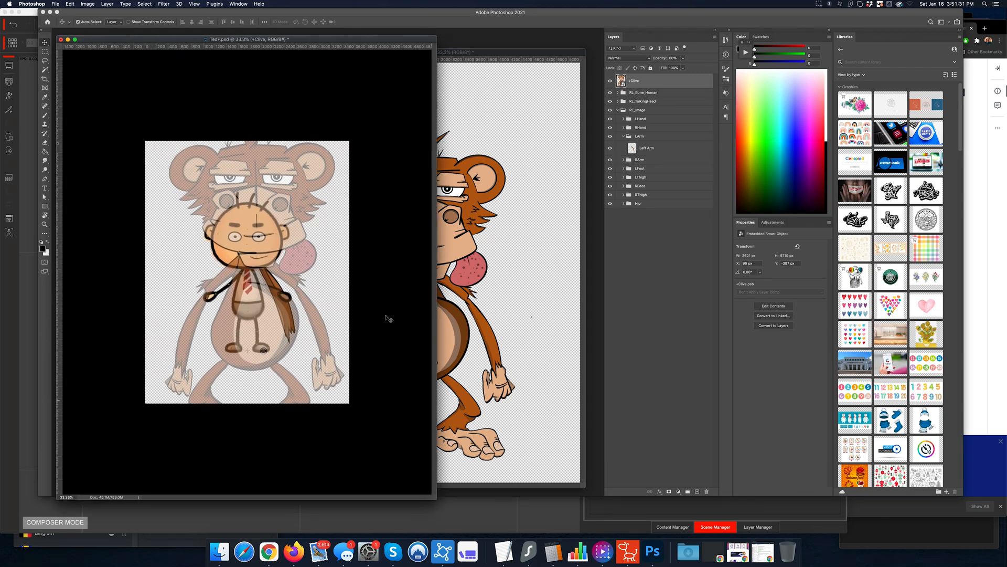
{"action": "left_click", "coordinate": [87, 5]}
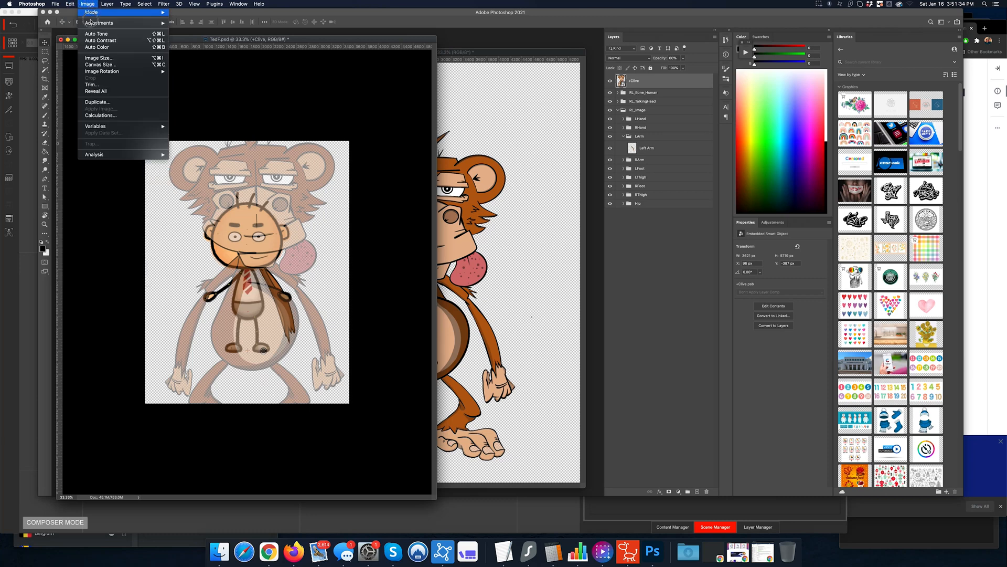
{"action": "left_click", "coordinate": [513, 128]}
{"action": "left_click", "coordinate": [450, 222]}
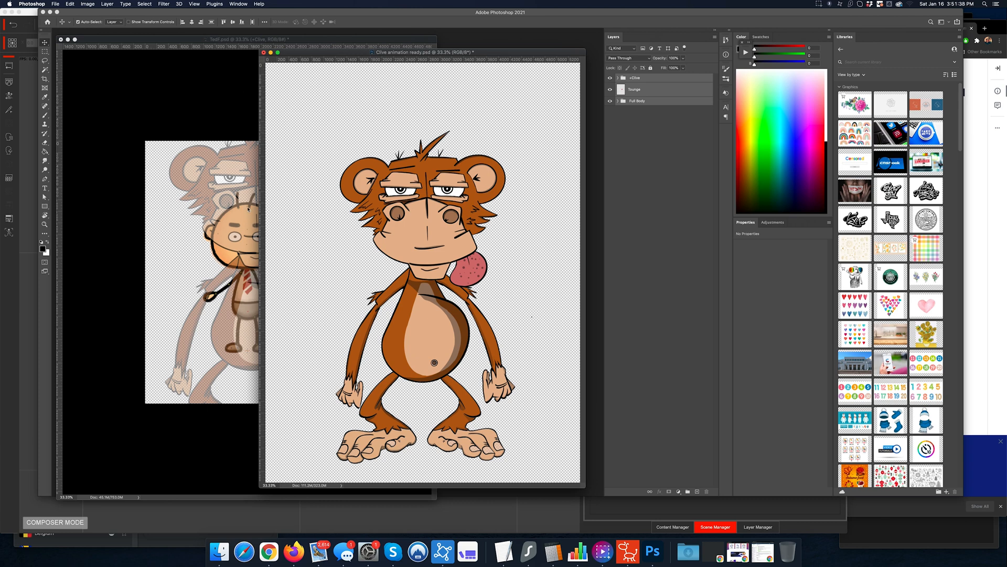
{"action": "left_click", "coordinate": [200, 41]}
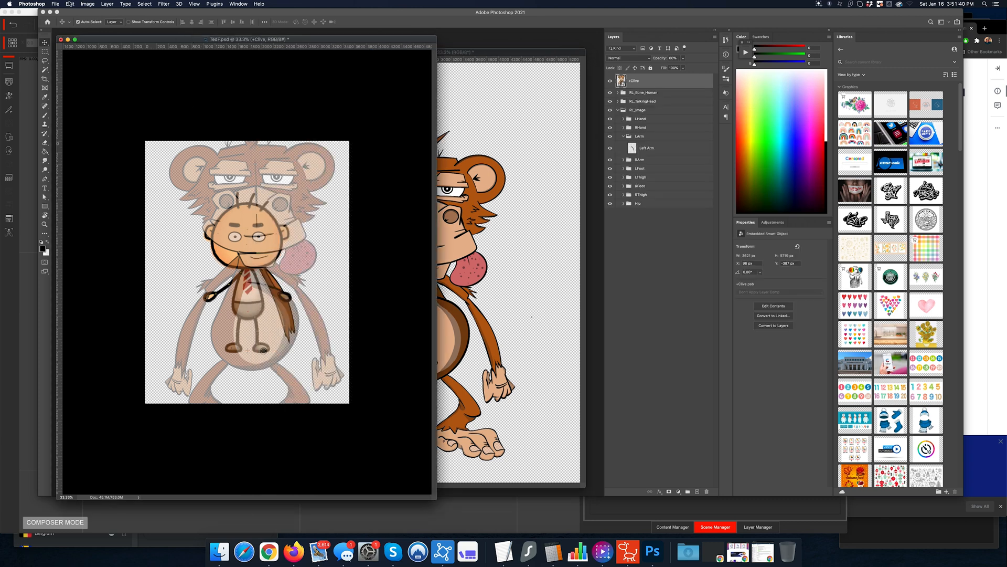
Set the canvas height of TedF.psd to 5400 pixels.
{"action": "left_click", "coordinate": [87, 4]}
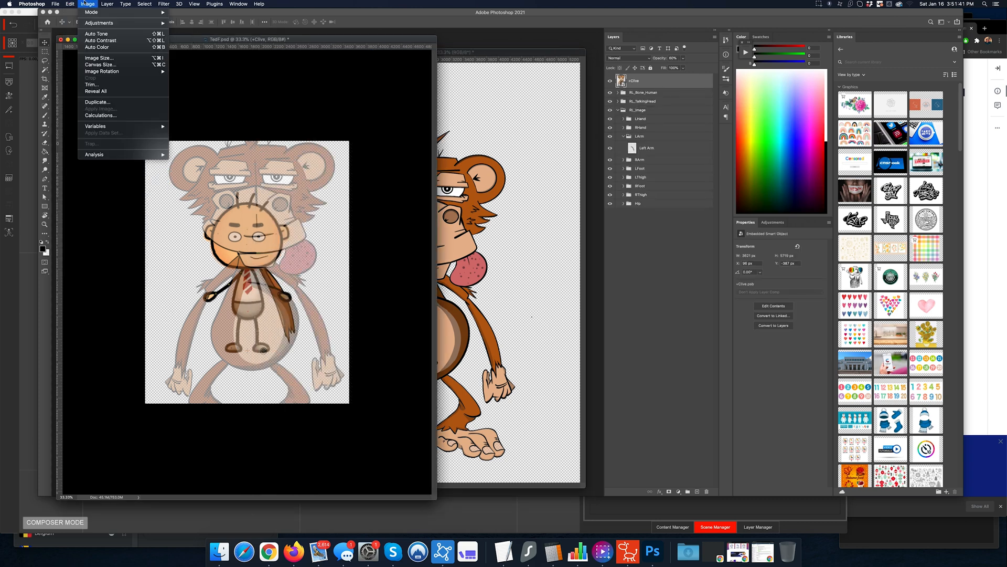
{"action": "left_click", "coordinate": [100, 64]}
{"action": "left_click", "coordinate": [560, 280]}
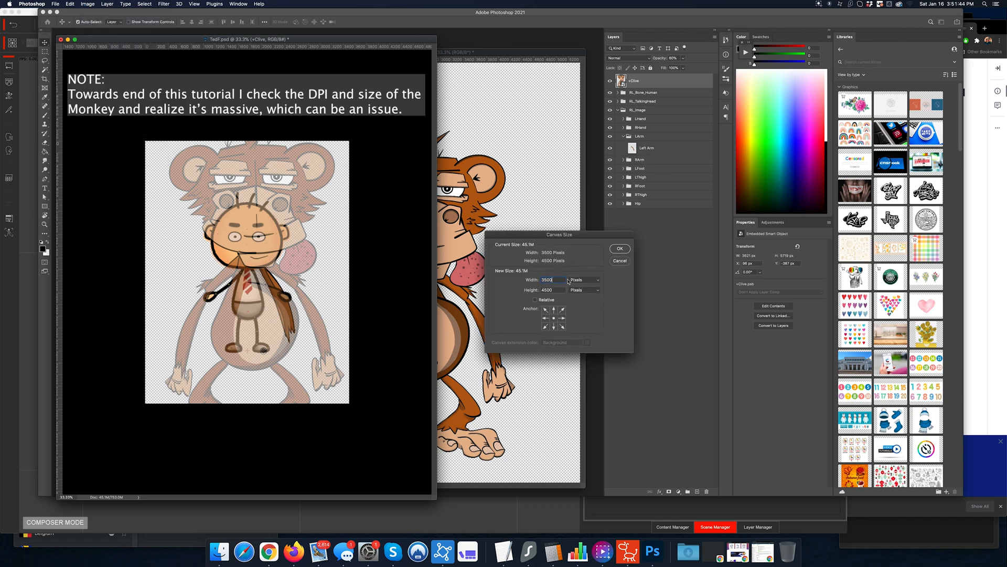
{"action": "double_click", "coordinate": [561, 288]}
{"action": "type", "text": "5400"}
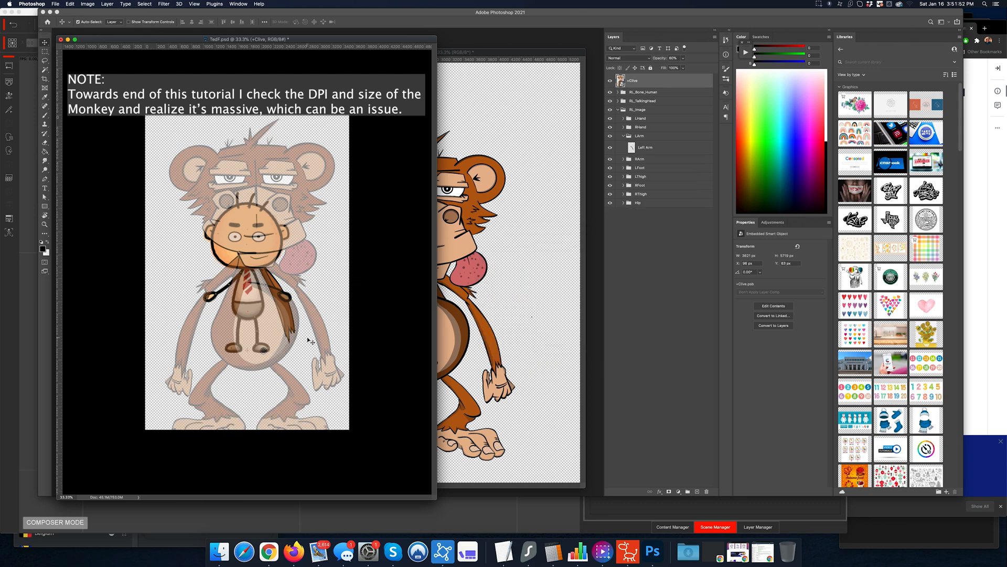
Nudge the translucent +Clive reference up over the Ted figure and set the canvas height of TedF.psd to 6400 pixels.
{"action": "left_click_drag", "start_coordinate": [295, 368], "coordinate": [285, 356]}
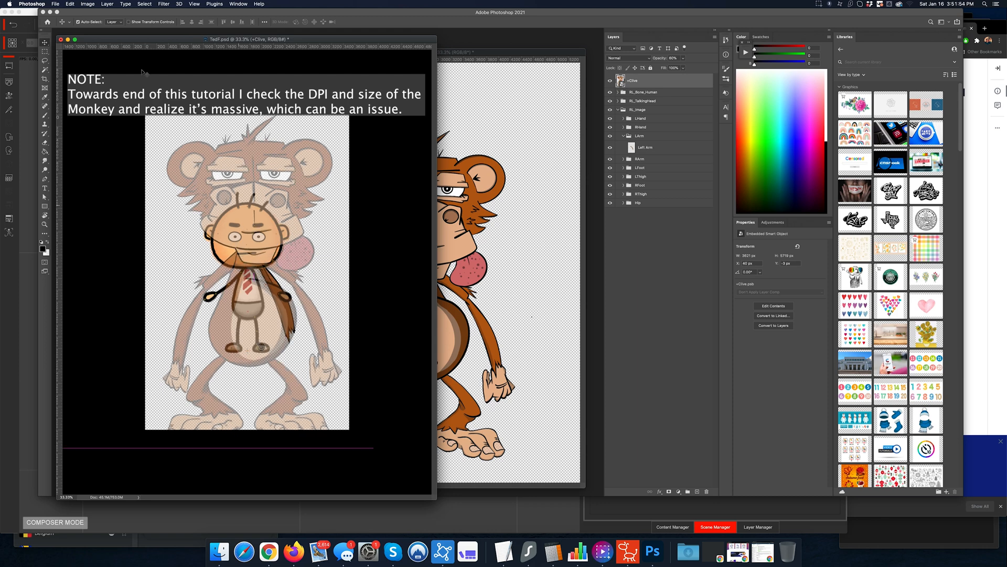
{"action": "left_click", "coordinate": [87, 4]}
{"action": "left_click", "coordinate": [111, 68]}
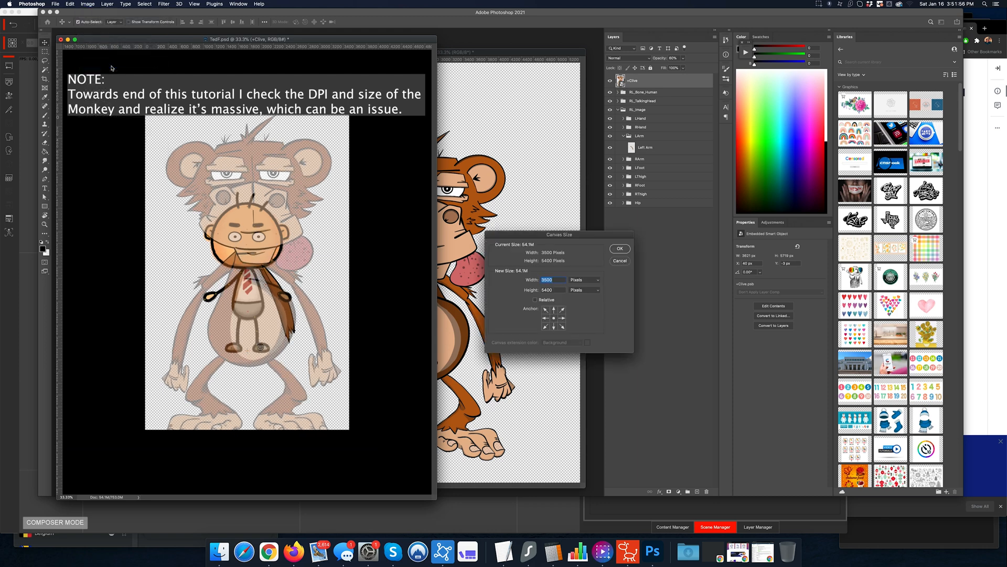
{"action": "key", "text": "Tab"}
{"action": "type", "text": "6400"}
{"action": "key", "text": "Return"}
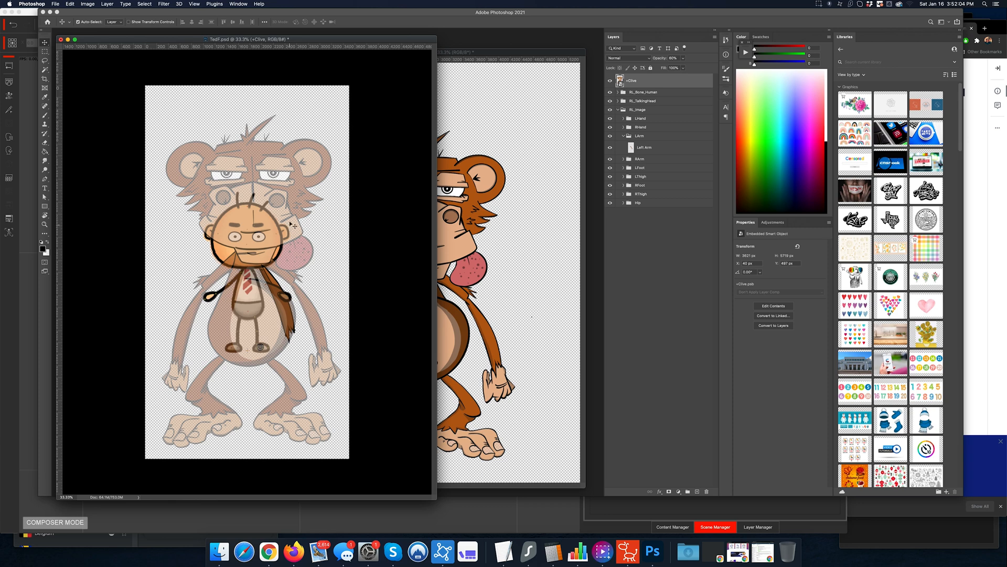
Lock the +Clive reference layer and move the Left Arm layer onto the reference monkey's matching arm.
{"action": "left_click", "coordinate": [651, 68]}
{"action": "left_click_drag", "start_coordinate": [286, 314], "coordinate": [319, 334]}
{"action": "left_click_drag", "start_coordinate": [319, 333], "coordinate": [319, 336]}
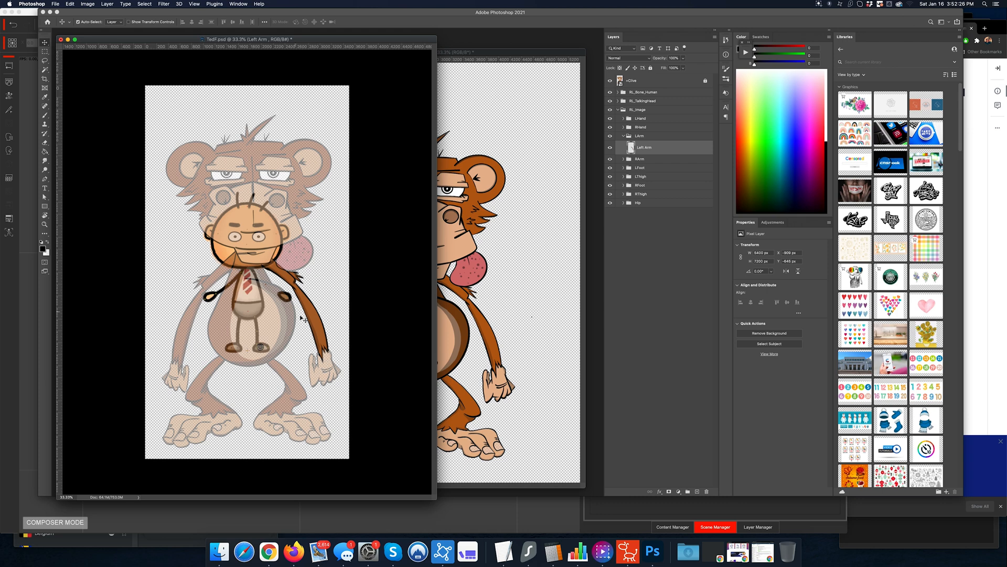
Try to copy the monkey's Left hand layer into TedF.psd's LArm group, and undo the copy.
{"action": "left_click", "coordinate": [441, 382]}
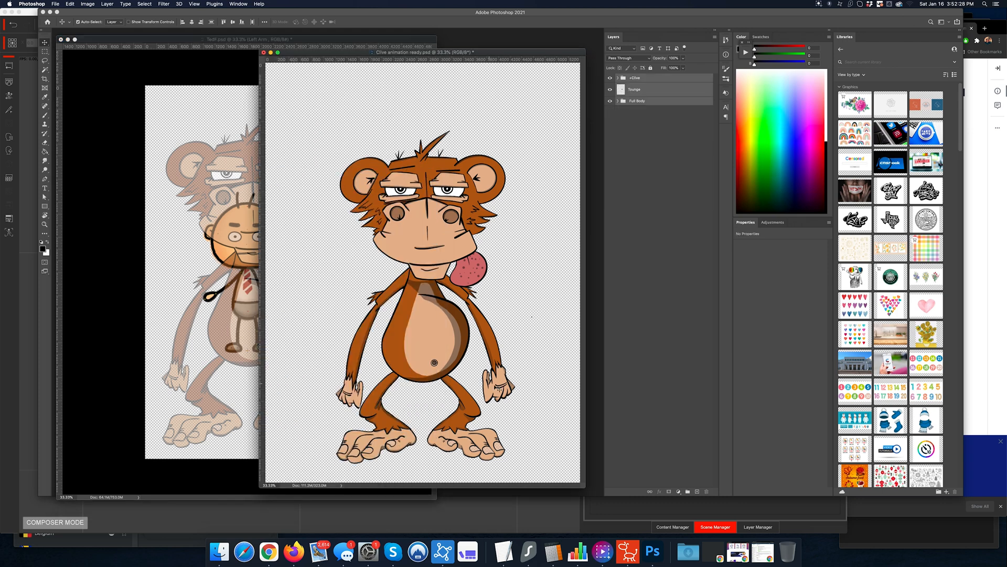
{"action": "left_click", "coordinate": [501, 386]}
{"action": "left_click_drag", "start_coordinate": [647, 216], "coordinate": [328, 367]}
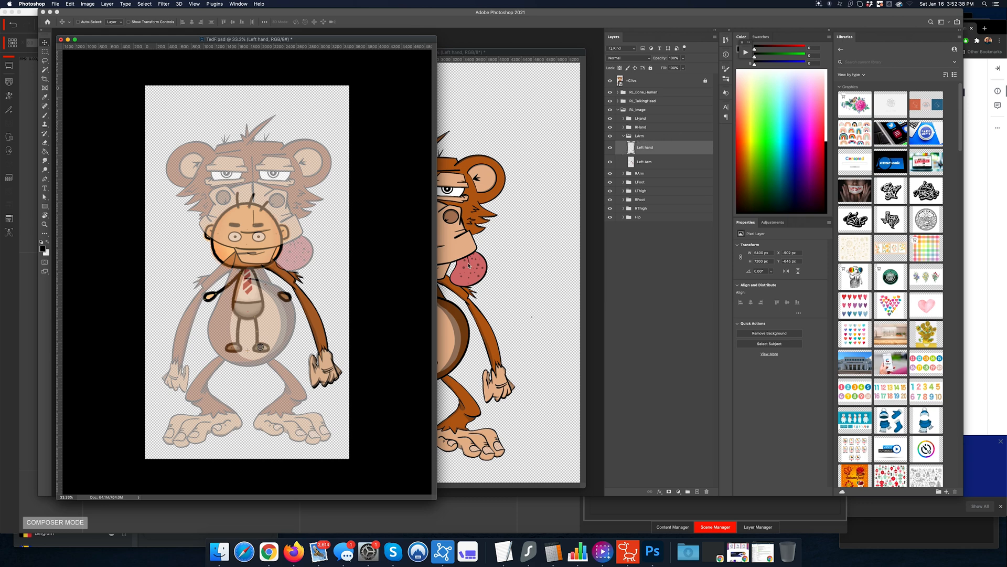
{"action": "key", "text": "super+z"}
{"action": "key", "text": "super+z"}
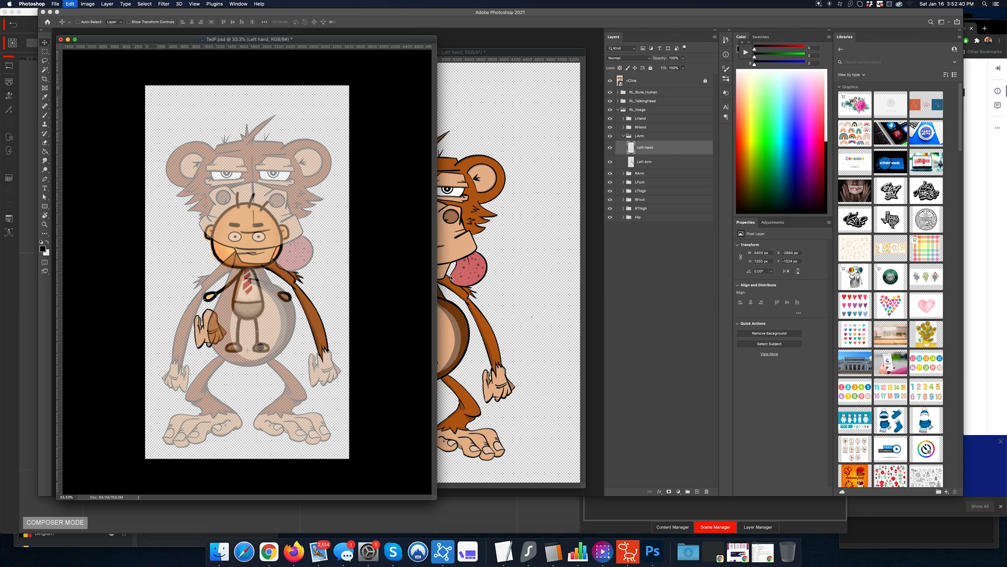
Copy the monkey's Left hand layer into TedF.psd's LHand group over the reference hand and delete the original LHand layer.
{"action": "left_click", "coordinate": [290, 299]}
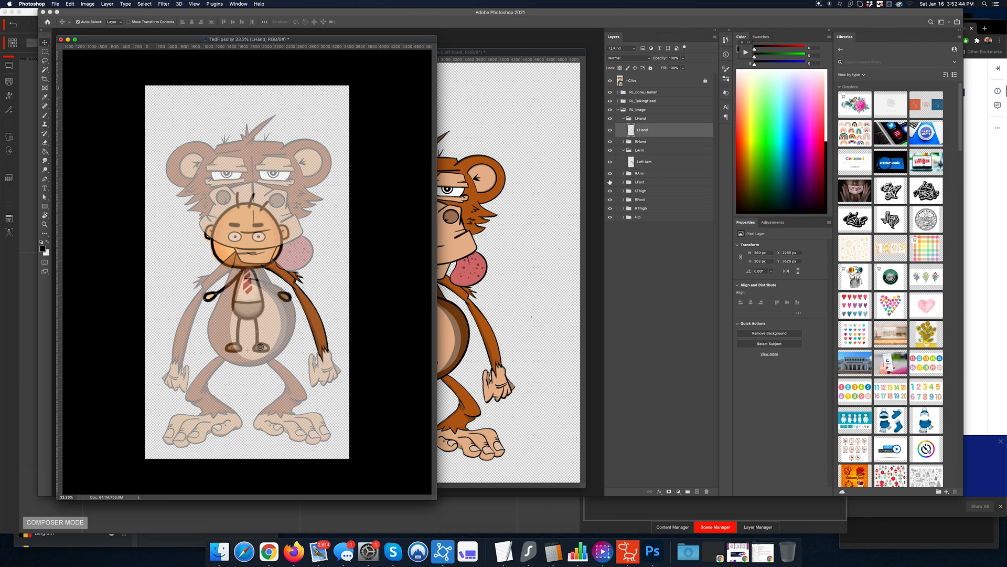
{"action": "left_click", "coordinate": [523, 354]}
{"action": "left_click_drag", "start_coordinate": [507, 377], "coordinate": [323, 364]}
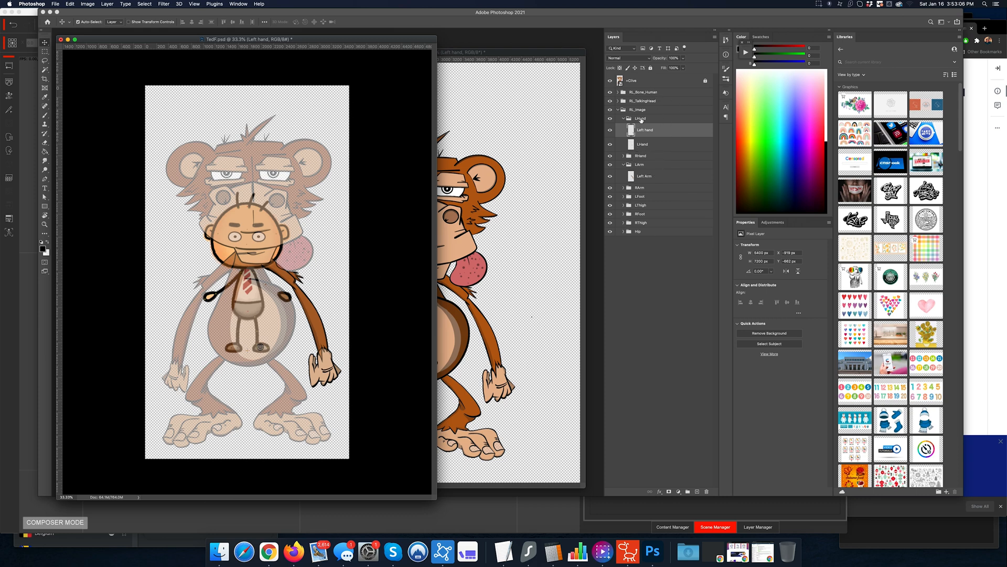
{"action": "left_click", "coordinate": [646, 146]}
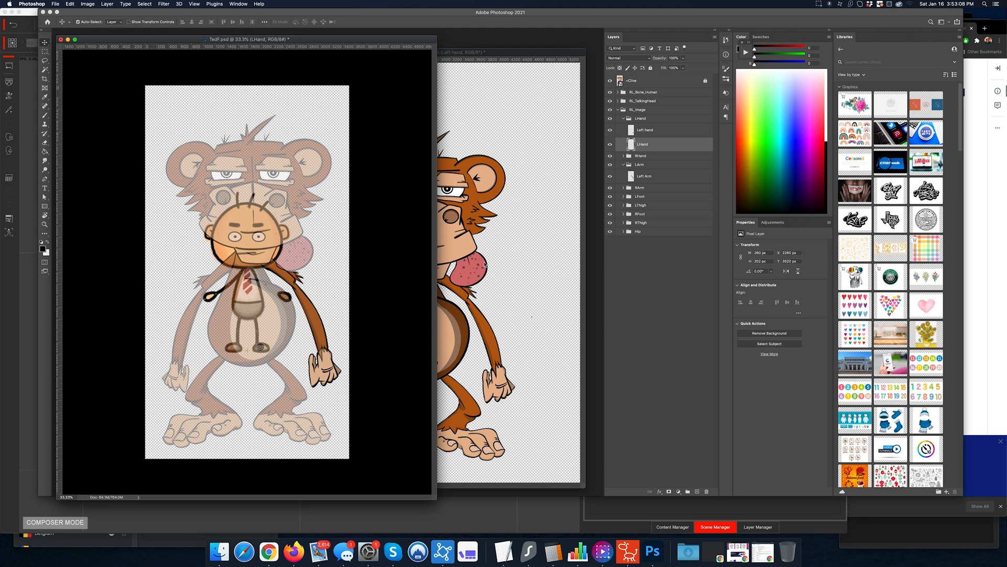
{"action": "key", "text": "BackSpace"}
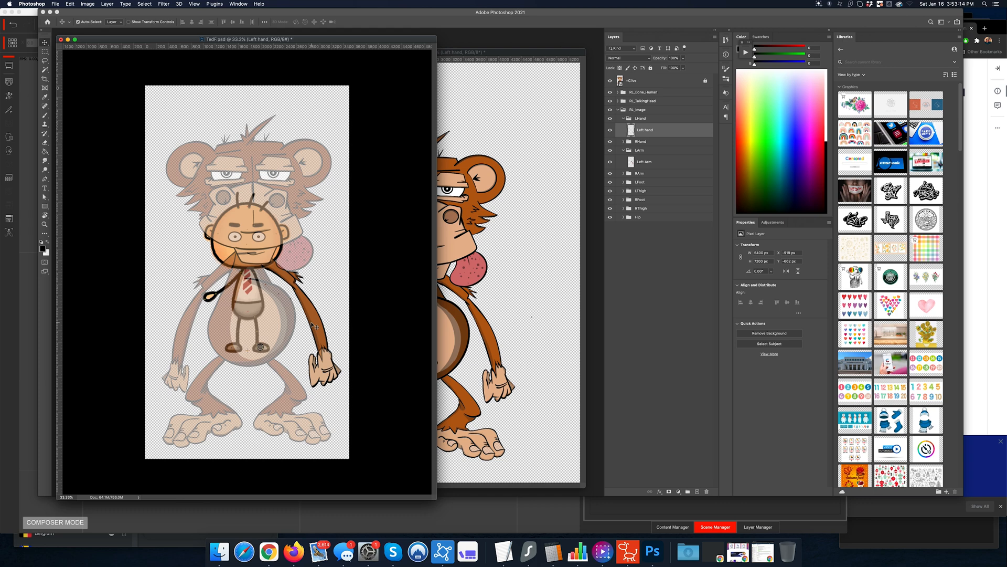
{"action": "left_click", "coordinate": [513, 301]}
{"action": "left_click", "coordinate": [210, 315]}
{"action": "left_click", "coordinate": [514, 316]}
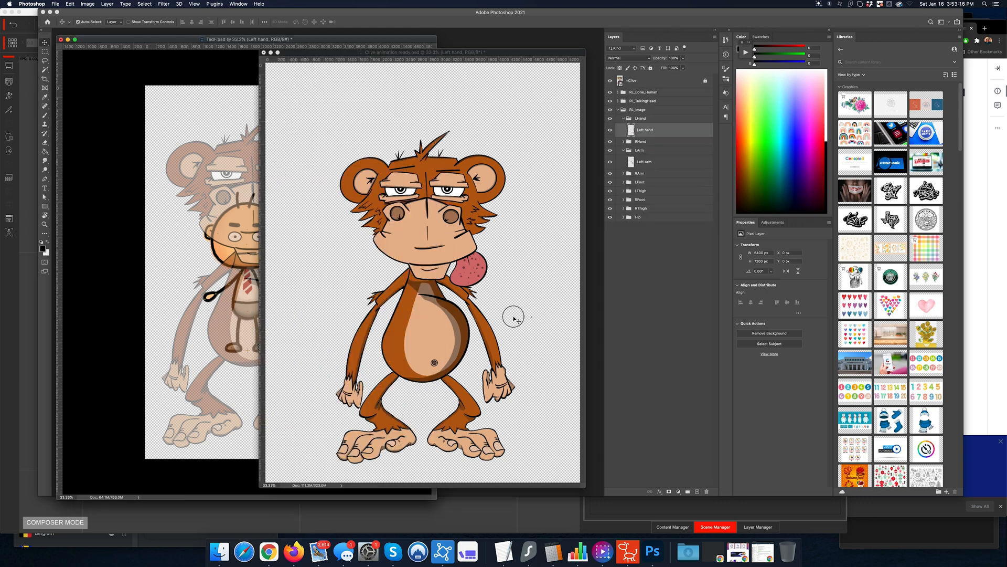
{"action": "left_click", "coordinate": [187, 309]}
{"action": "left_click", "coordinate": [496, 315]}
{"action": "left_click", "coordinate": [396, 234]}
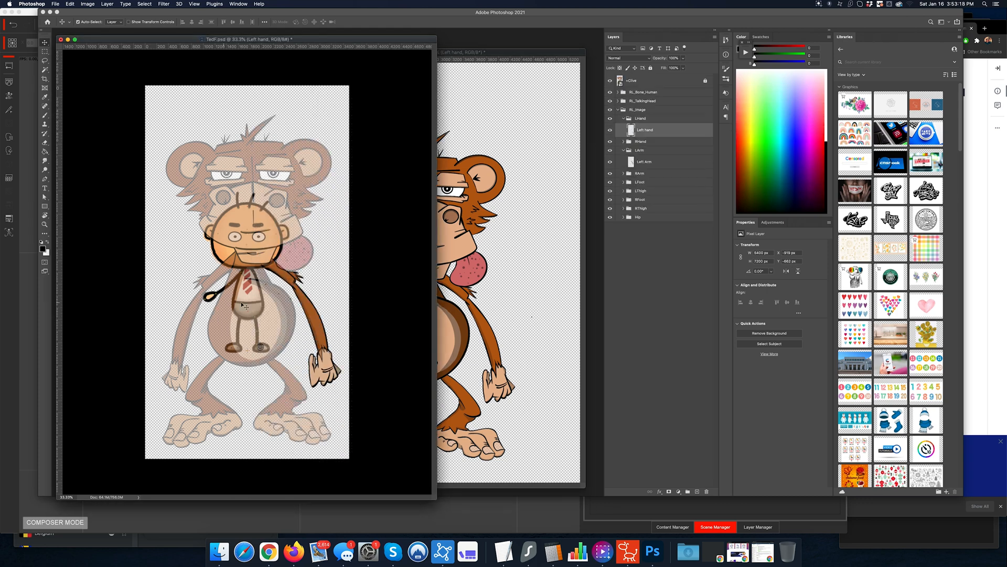
Collapse the RL_Image group and expand RL_TalkingHead, Center and LeftEye down to the Normal group, leaving Normal selected.
{"action": "left_click", "coordinate": [619, 109]}
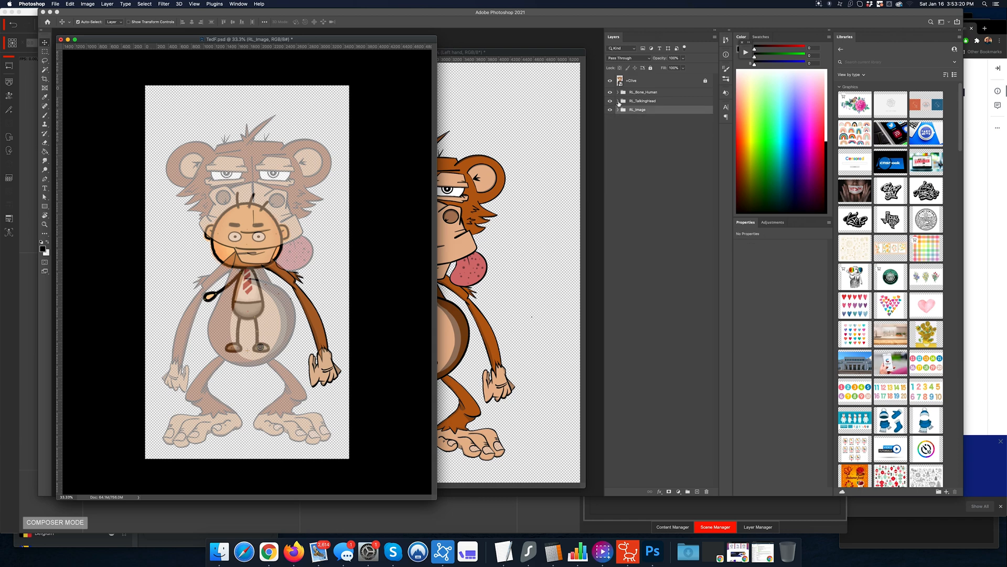
{"action": "left_click", "coordinate": [619, 101]}
{"action": "left_click", "coordinate": [623, 119]}
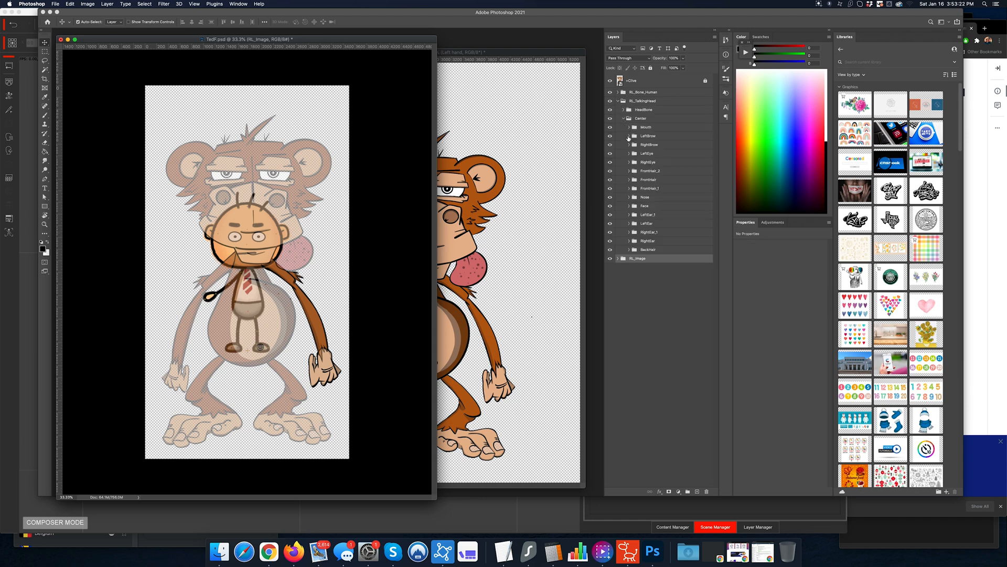
{"action": "left_click", "coordinate": [630, 154]}
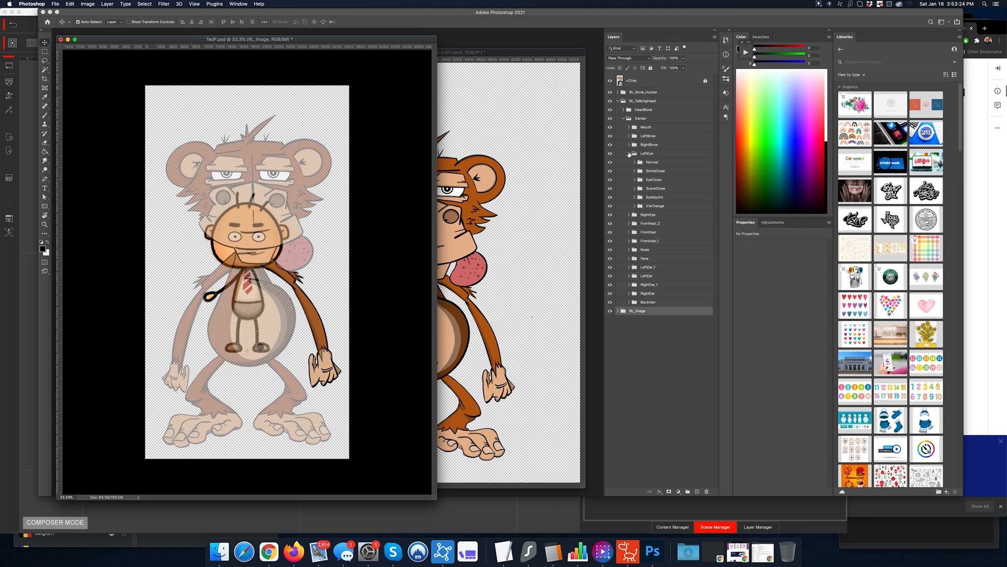
{"action": "left_click", "coordinate": [636, 162]}
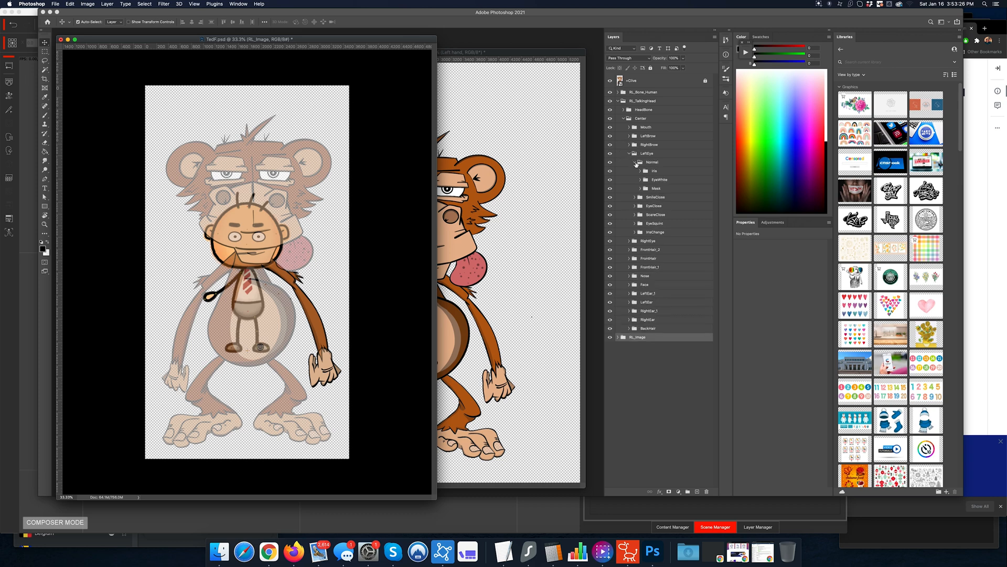
{"action": "left_click", "coordinate": [652, 162]}
Examine the layers of the monkey's left eye group in Clive animation ready.psd by toggling their visibility one at a time.
{"action": "left_click", "coordinate": [471, 190]}
{"action": "left_click", "coordinate": [471, 189]}
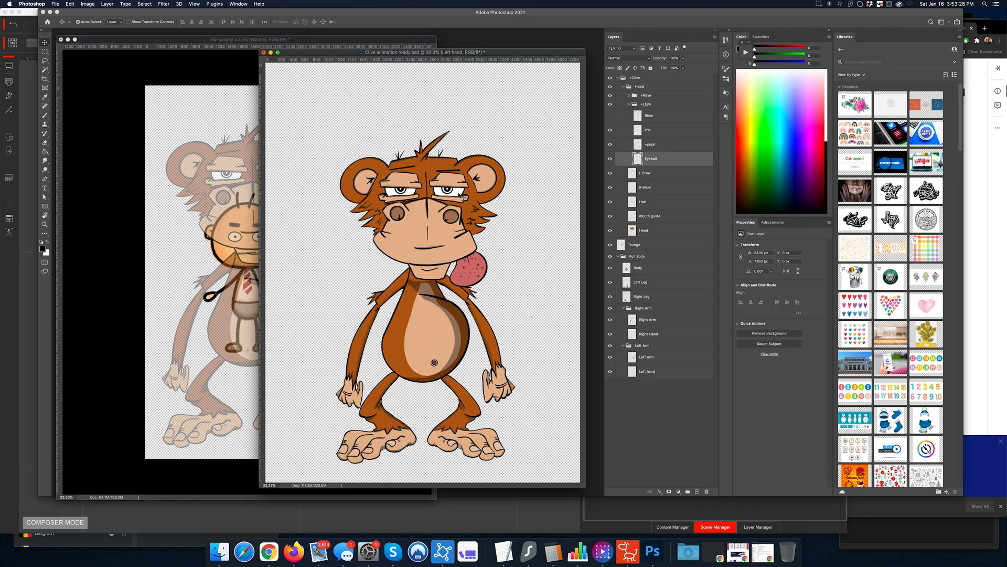
{"action": "left_click", "coordinate": [611, 116]}
{"action": "left_click", "coordinate": [611, 115]}
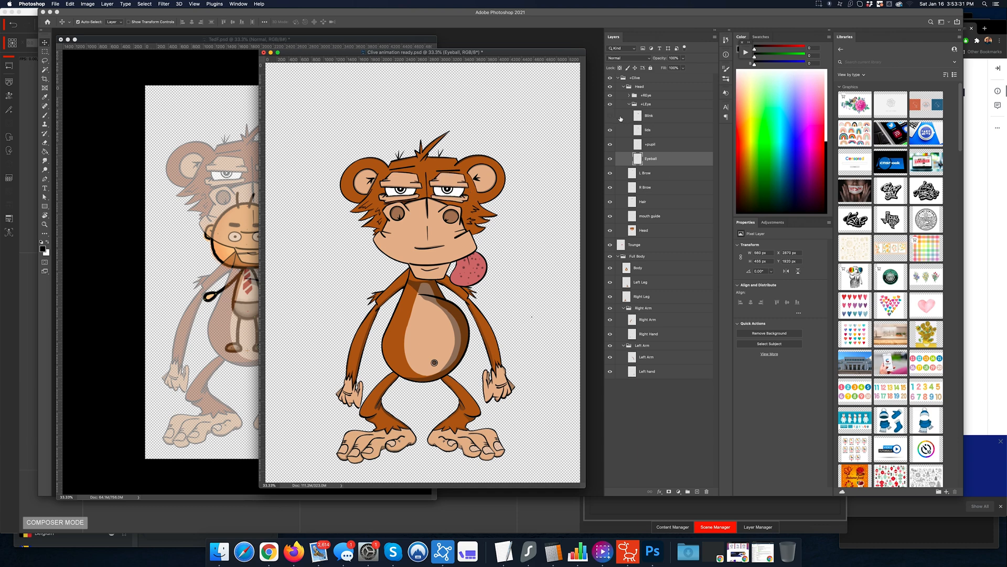
{"action": "left_click", "coordinate": [611, 158]}
{"action": "left_click", "coordinate": [610, 158]}
{"action": "left_click", "coordinate": [610, 144]}
{"action": "left_click", "coordinate": [610, 144]}
{"action": "left_click", "coordinate": [610, 130]}
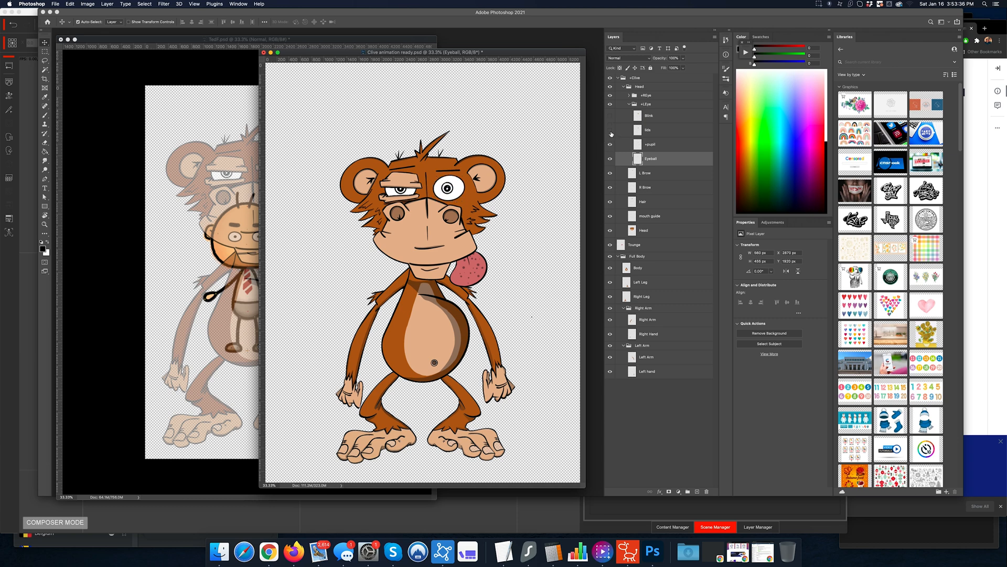
{"action": "left_click", "coordinate": [611, 130]}
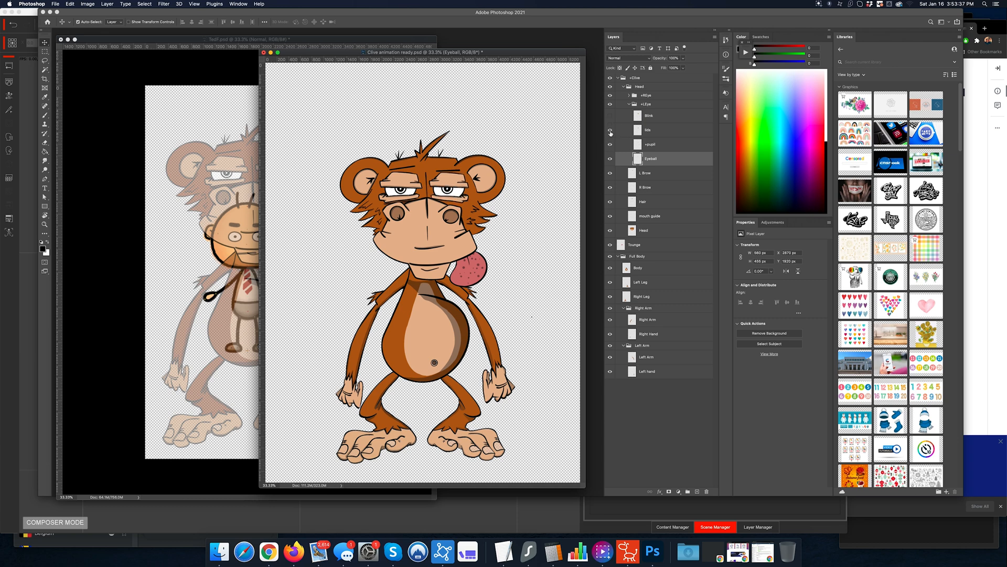
Expand the Iris, EyeWhite and Mask groups inside the LeftEye Normal group of TedF.psd.
{"action": "left_click", "coordinate": [223, 245]}
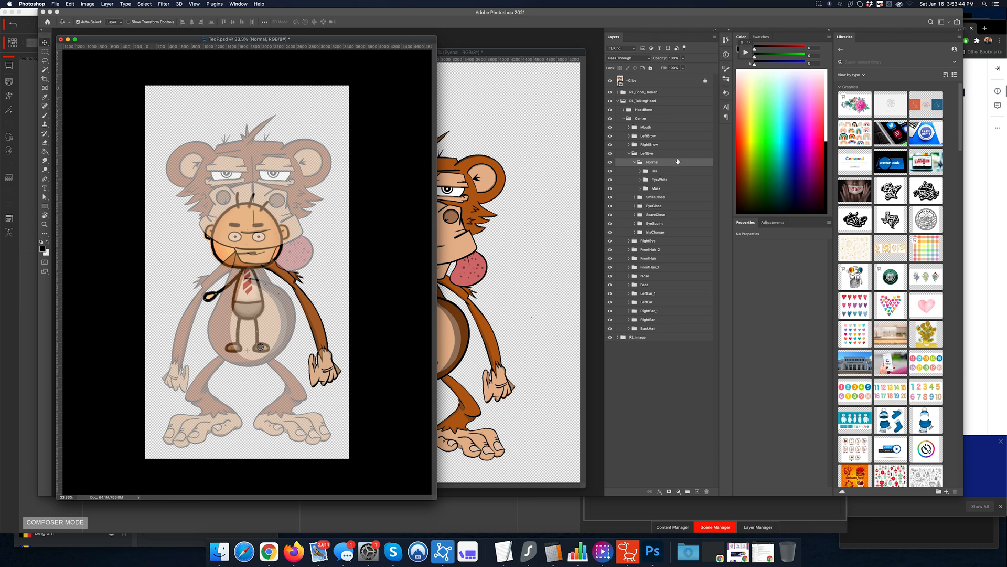
{"action": "left_click", "coordinate": [641, 172]}
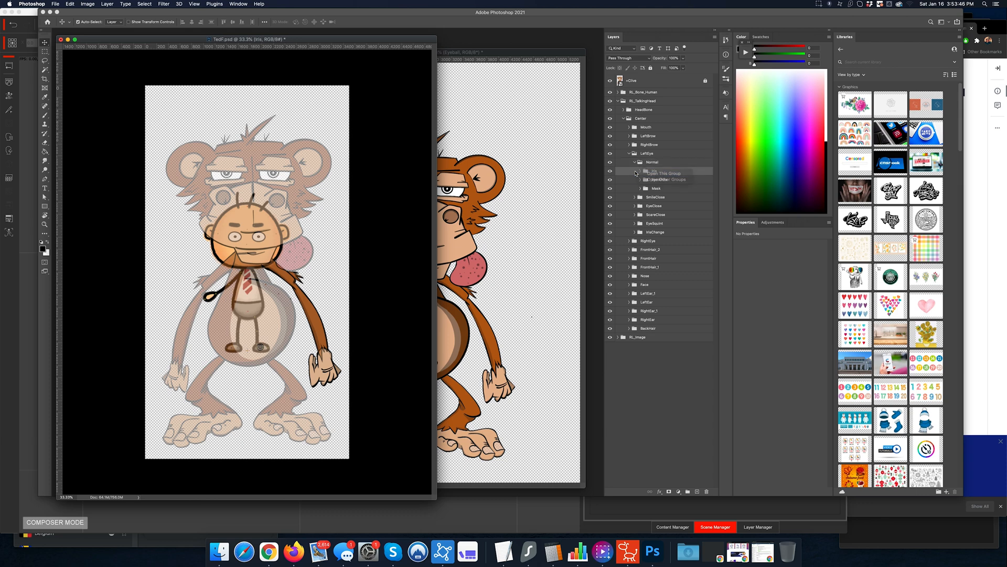
{"action": "left_click", "coordinate": [641, 172]}
{"action": "left_click", "coordinate": [641, 173]}
{"action": "left_click", "coordinate": [641, 173], "text": "super"}
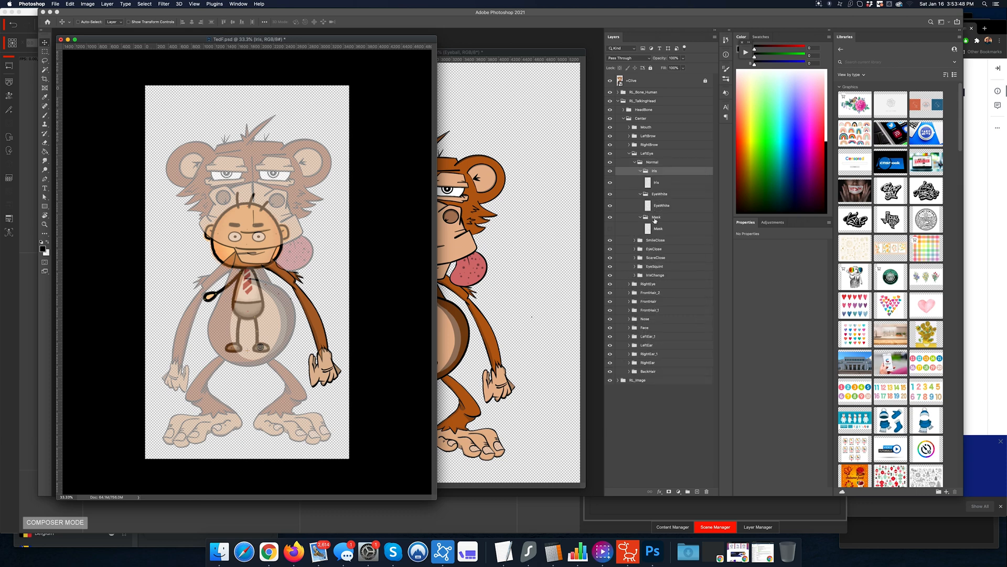
Copy the monkey's left-eye +pupil layer from Clive animation ready.psd into TedF.psd, placing it over the reference left eye.
{"action": "left_click", "coordinate": [639, 183]}
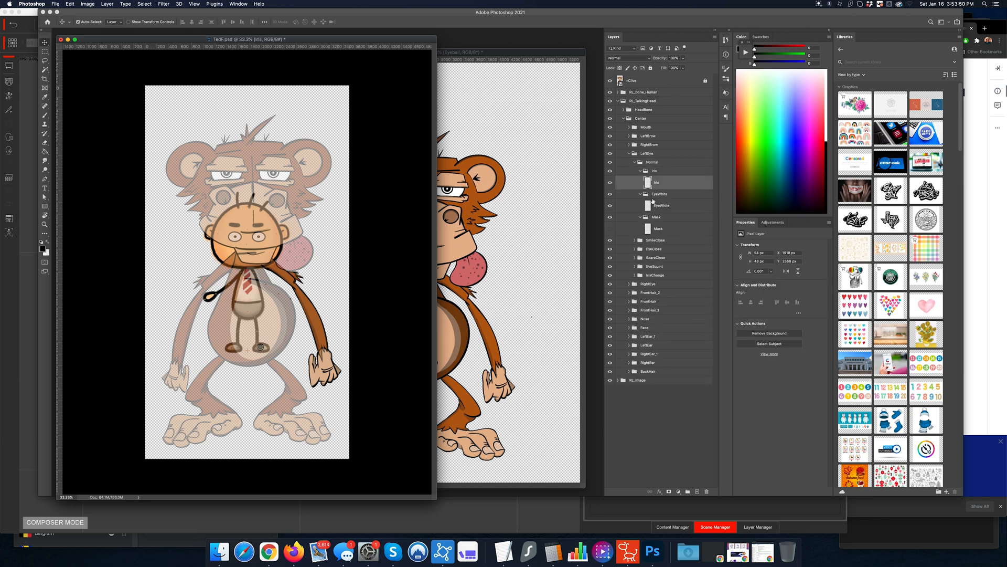
{"action": "left_click", "coordinate": [661, 206]}
{"action": "left_click", "coordinate": [655, 229]}
{"action": "left_click", "coordinate": [519, 214]}
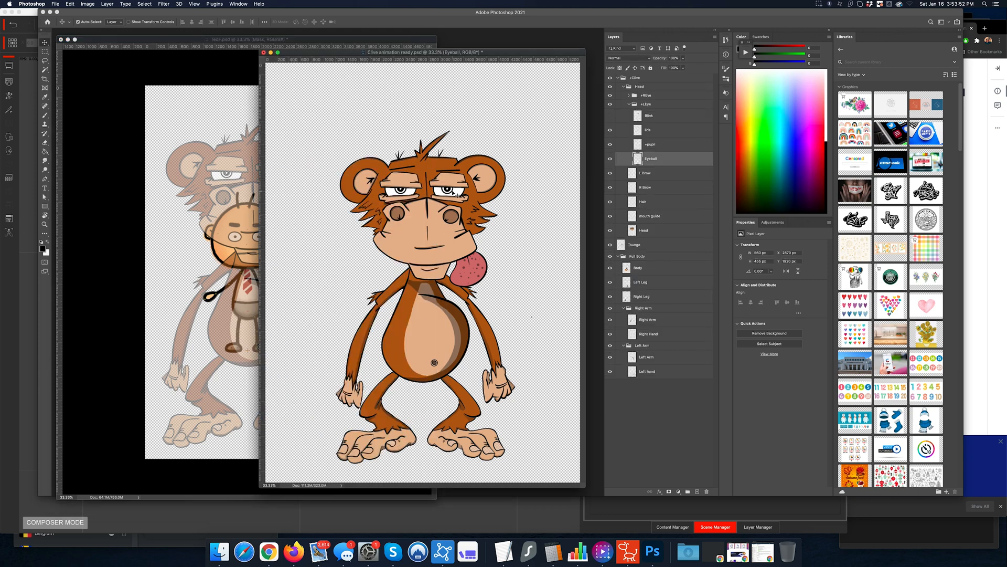
{"action": "left_click", "coordinate": [453, 193]}
{"action": "left_click", "coordinate": [283, 40]}
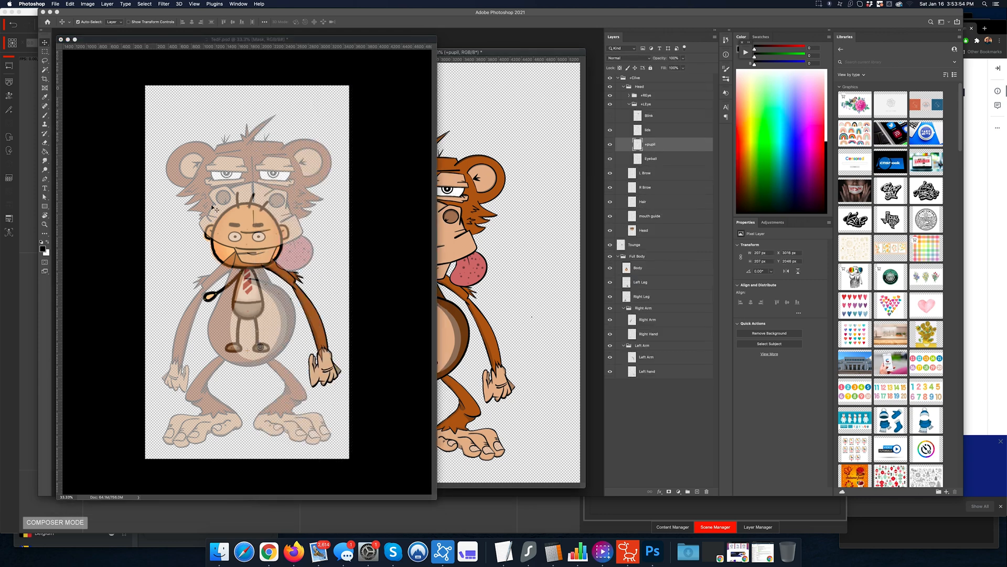
{"action": "left_click", "coordinate": [662, 181]}
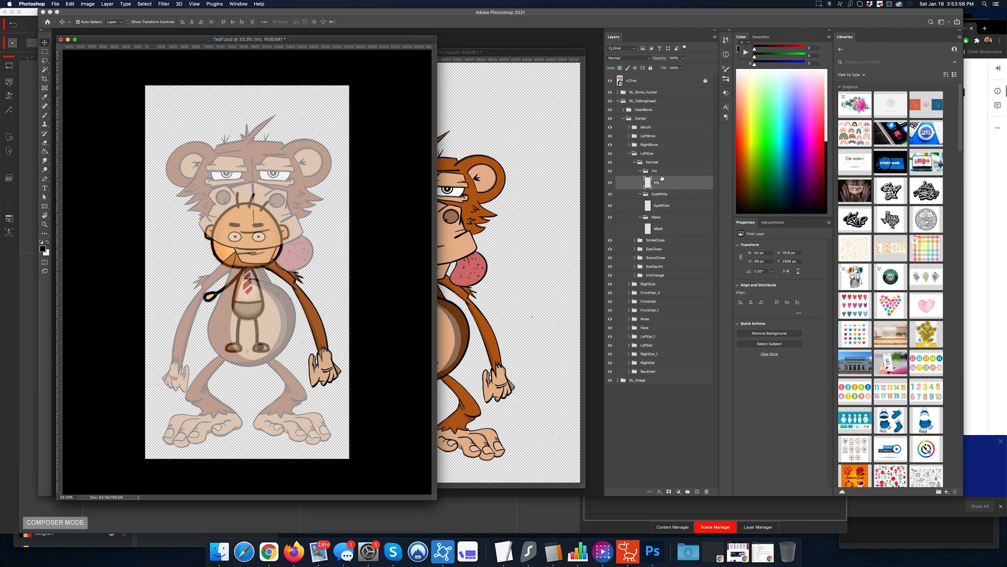
{"action": "left_click", "coordinate": [542, 178]}
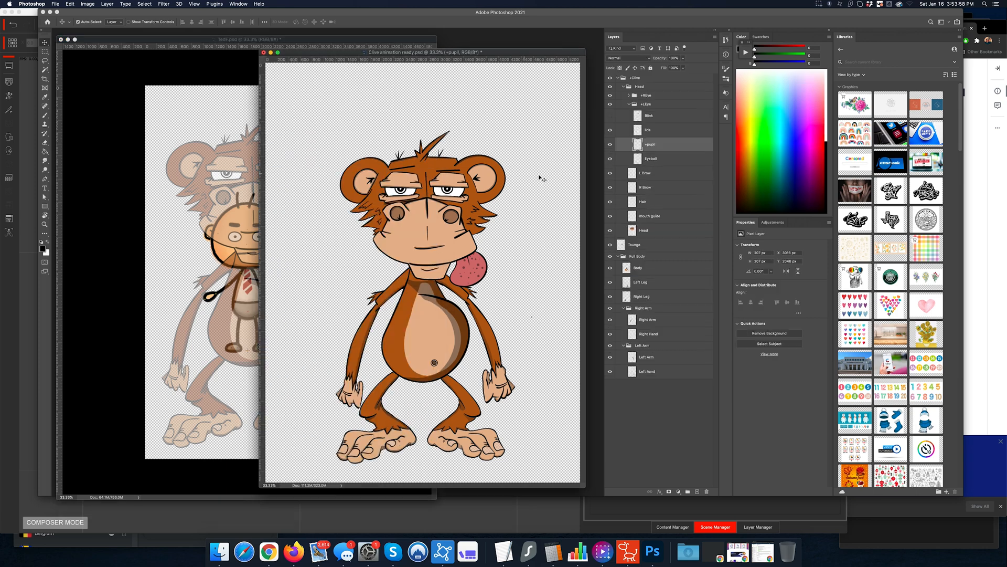
{"action": "left_click_drag", "start_coordinate": [650, 145], "coordinate": [273, 173]}
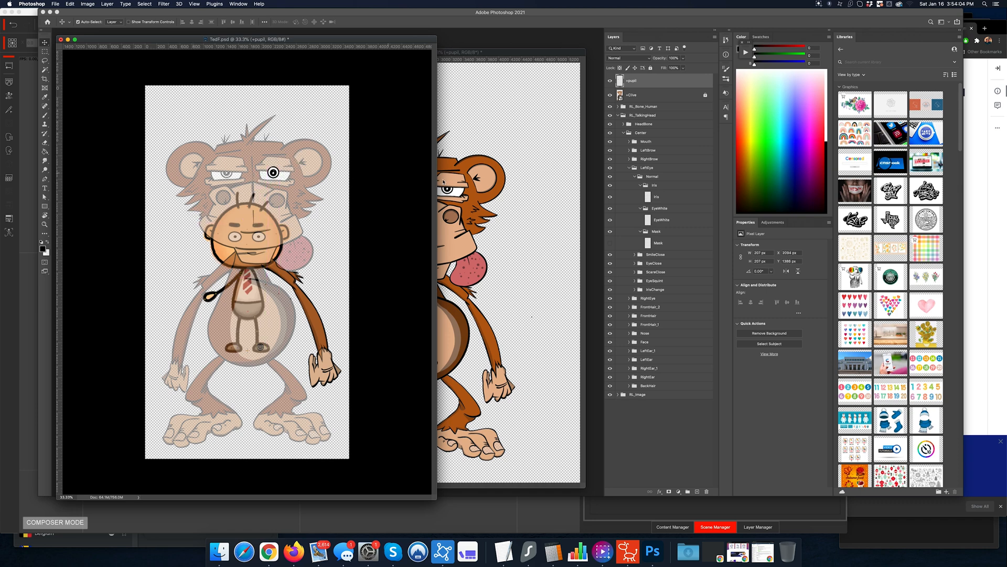
Move the copied +pupil layer into the left eye's Iris group and delete the template's Iris layer.
{"action": "left_click_drag", "start_coordinate": [654, 86], "coordinate": [659, 190]}
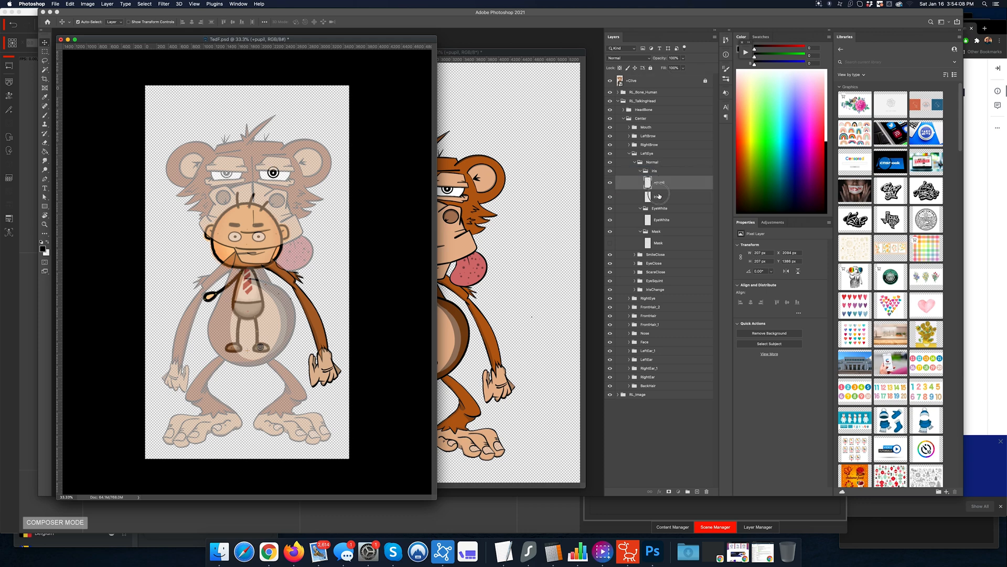
{"action": "left_click", "coordinate": [659, 196]}
{"action": "key", "text": "BackSpace"}
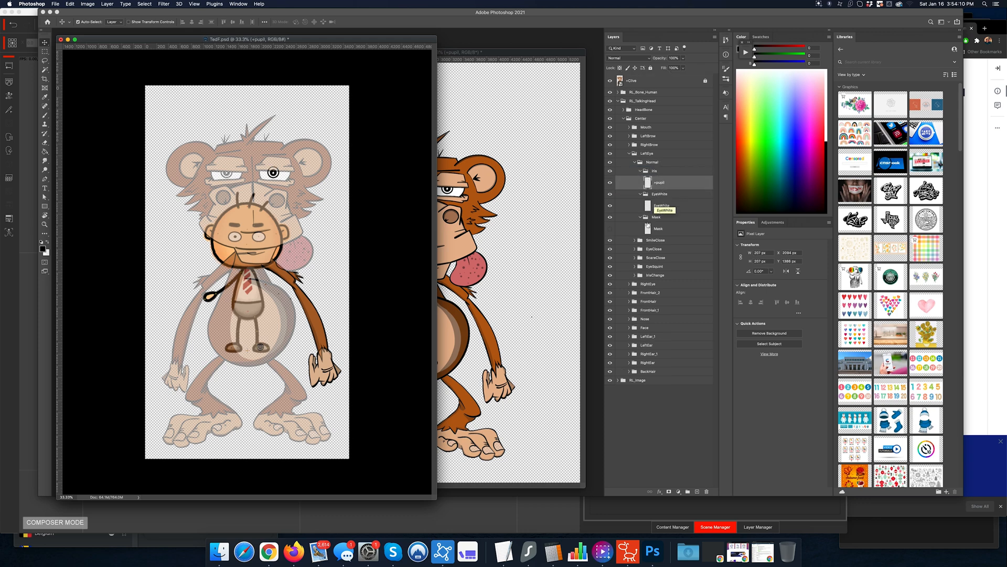
Hide the left eye's +pupil layer in Clive animation ready.psd and check its lids and Eyeball layers by toggling their visibility.
{"action": "left_click", "coordinate": [665, 207]}
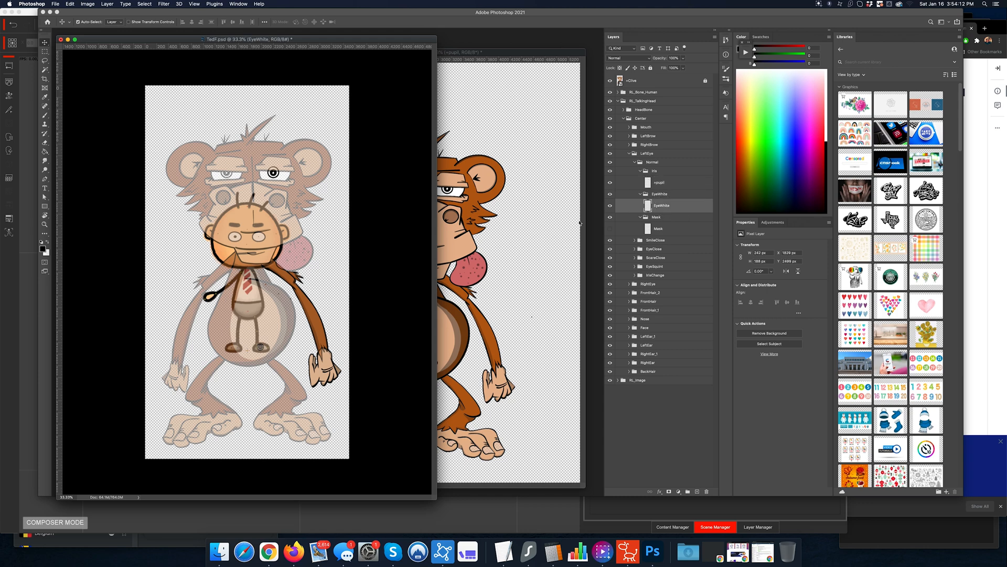
{"action": "left_click", "coordinate": [531, 222]}
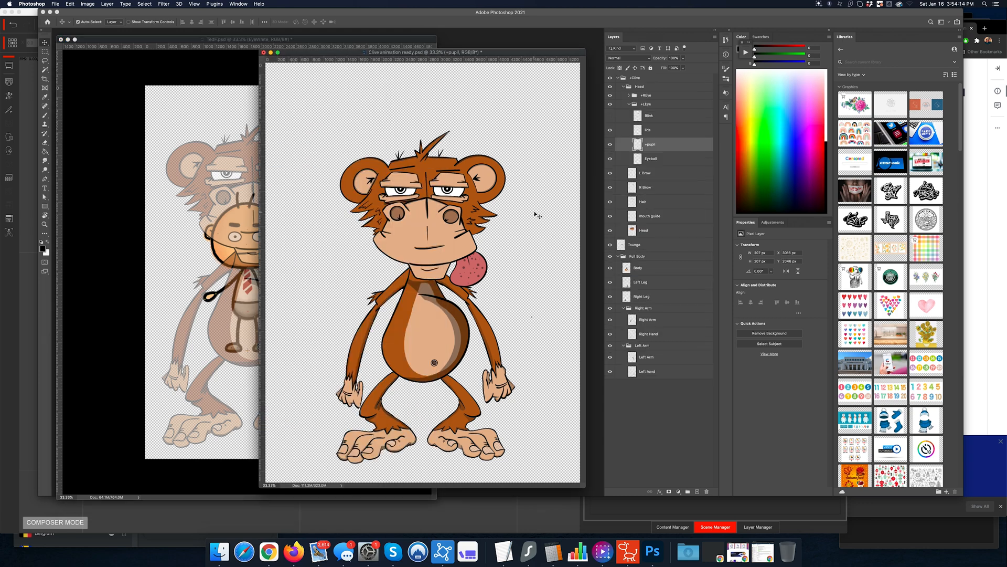
{"action": "left_click", "coordinate": [611, 145]}
{"action": "left_click", "coordinate": [610, 131]}
{"action": "left_click", "coordinate": [610, 131]}
{"action": "left_click", "coordinate": [611, 159]}
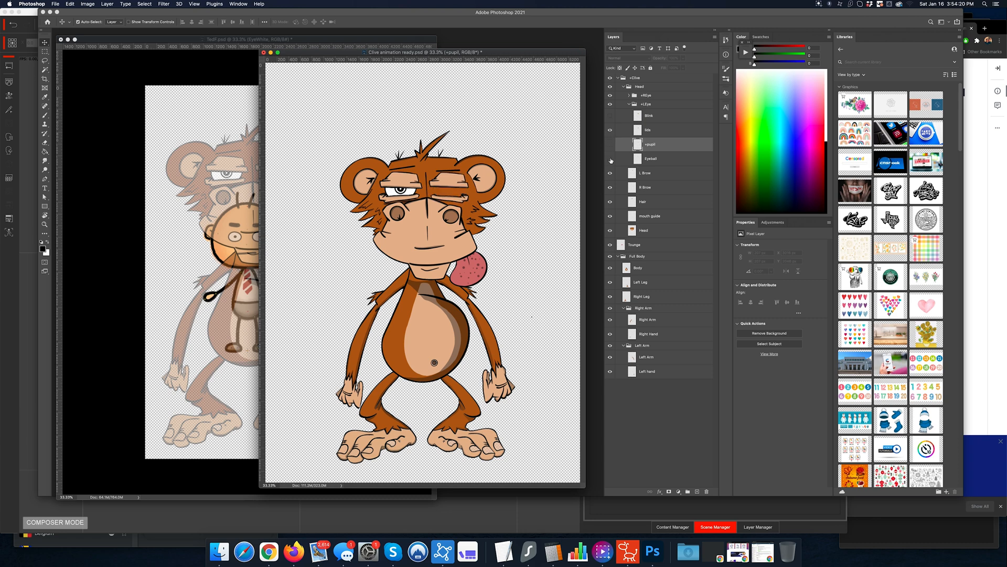
{"action": "left_click", "coordinate": [611, 159]}
Copy the monkey's Eyeball and lids layers together into TedF.psd's EyeWhite group and delete the template's EyeWhite layer.
{"action": "left_click", "coordinate": [650, 158]}
{"action": "left_click", "coordinate": [649, 130], "text": "super"}
{"action": "left_click_drag", "start_coordinate": [650, 129], "coordinate": [237, 231]}
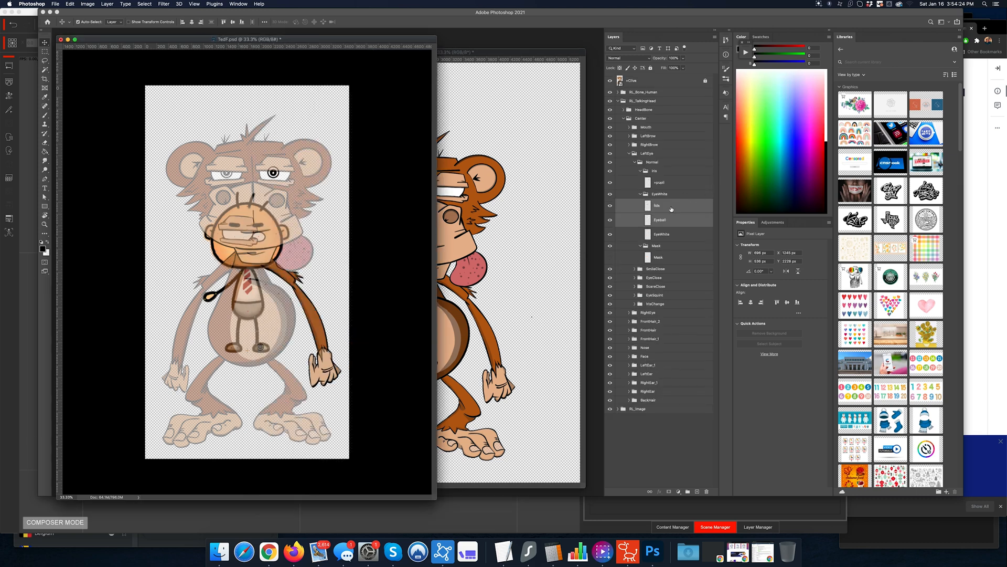
{"action": "left_click", "coordinate": [663, 235]}
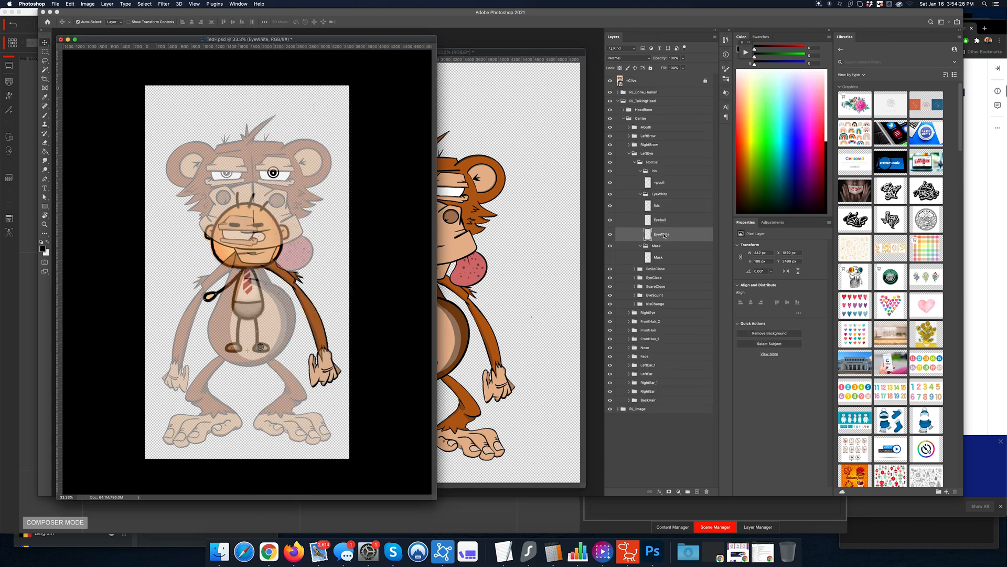
{"action": "key", "text": "Delete"}
Convert the copied lids and Eyeball layers into one smart object and position it over the reference left eye.
{"action": "left_click", "coordinate": [660, 207], "text": "shift"}
{"action": "right_click", "coordinate": [660, 206]}
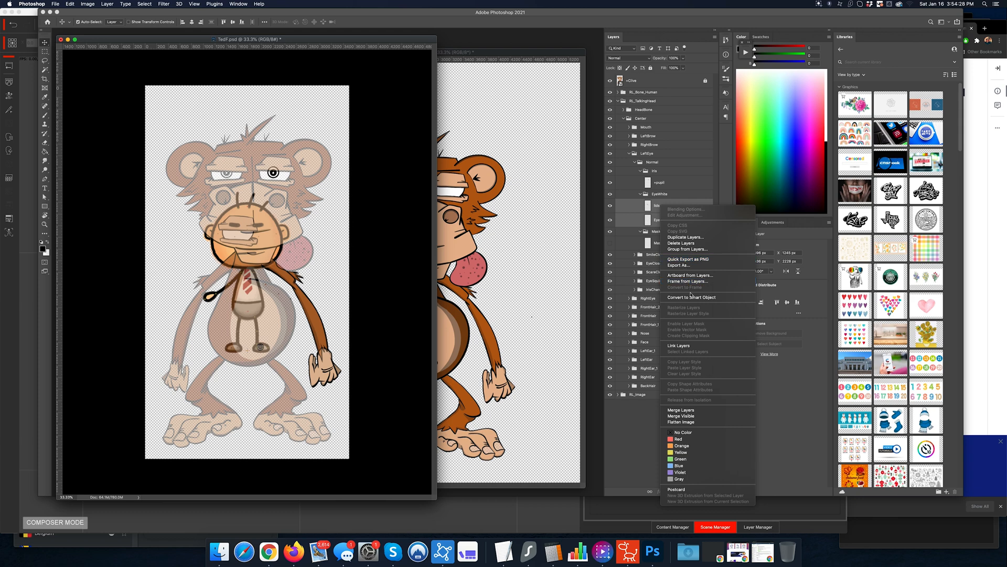
{"action": "left_click", "coordinate": [653, 232]}
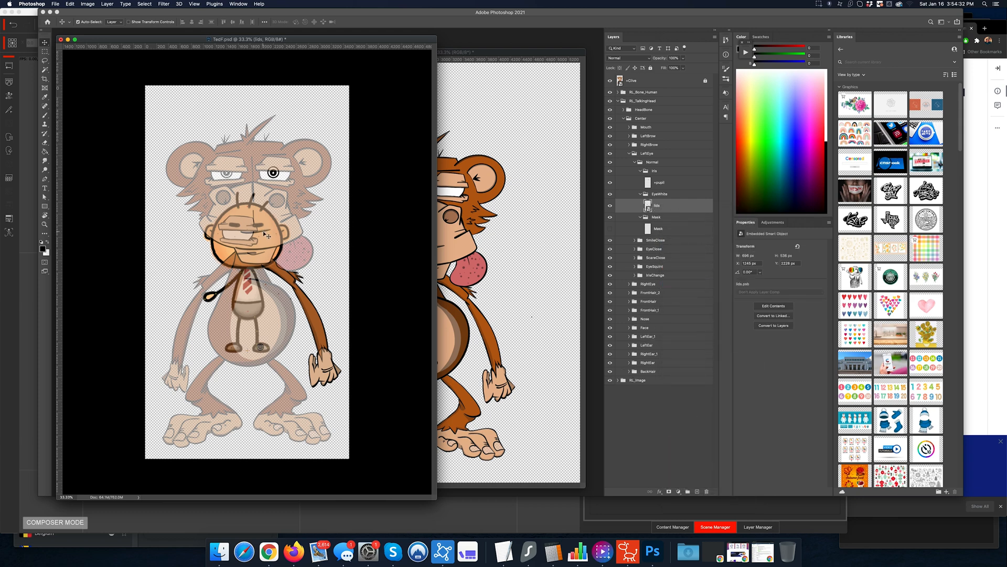
{"action": "left_click_drag", "start_coordinate": [267, 235], "coordinate": [283, 169]}
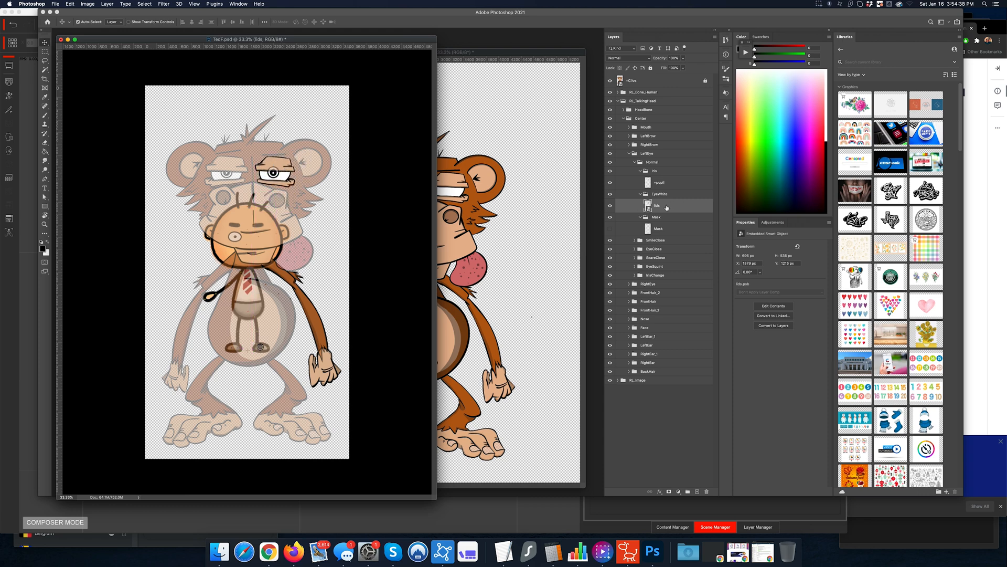
Hide TedF.psd's Mask layer and the monkey's lids layer, then copy the selected lids and Eyeball layers into the template's Mask group.
{"action": "left_click", "coordinate": [568, 212]}
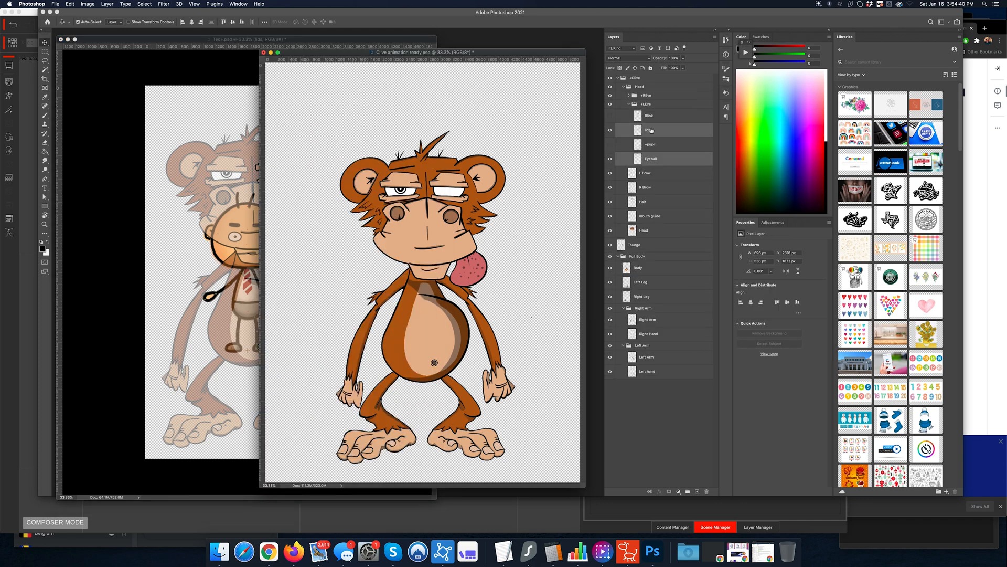
{"action": "left_click", "coordinate": [230, 220]}
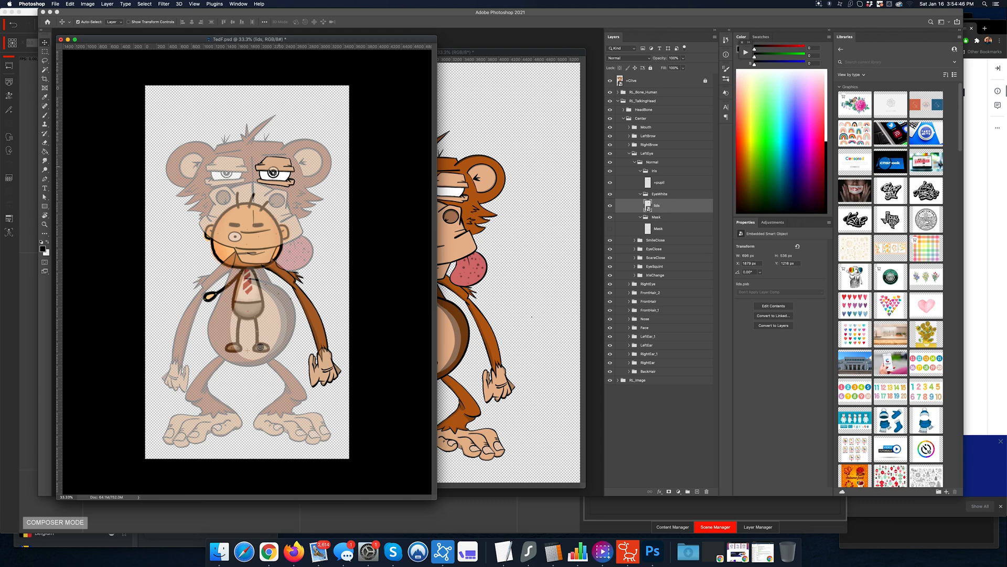
{"action": "left_click", "coordinate": [665, 229]}
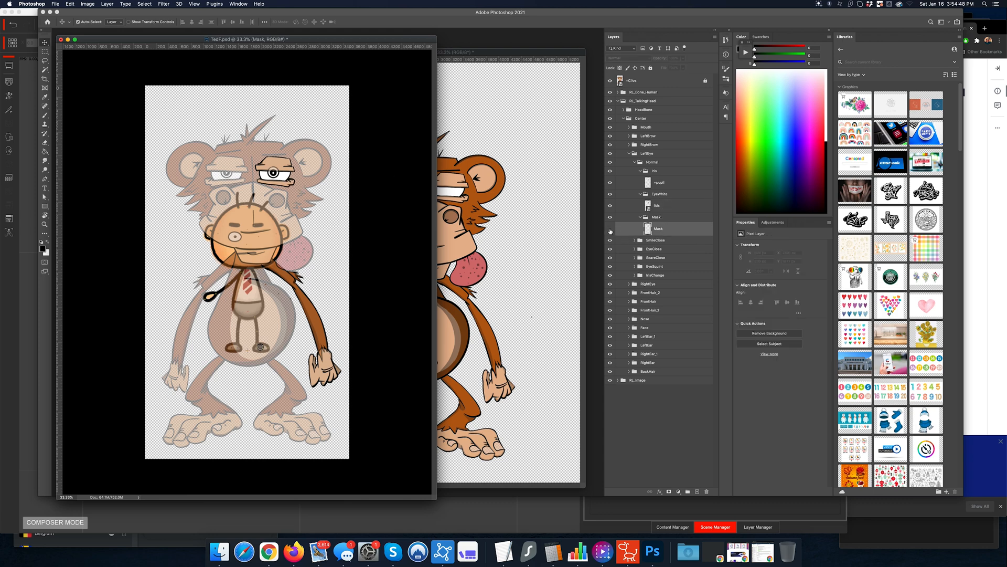
{"action": "left_click", "coordinate": [610, 231]}
{"action": "left_click", "coordinate": [491, 198]}
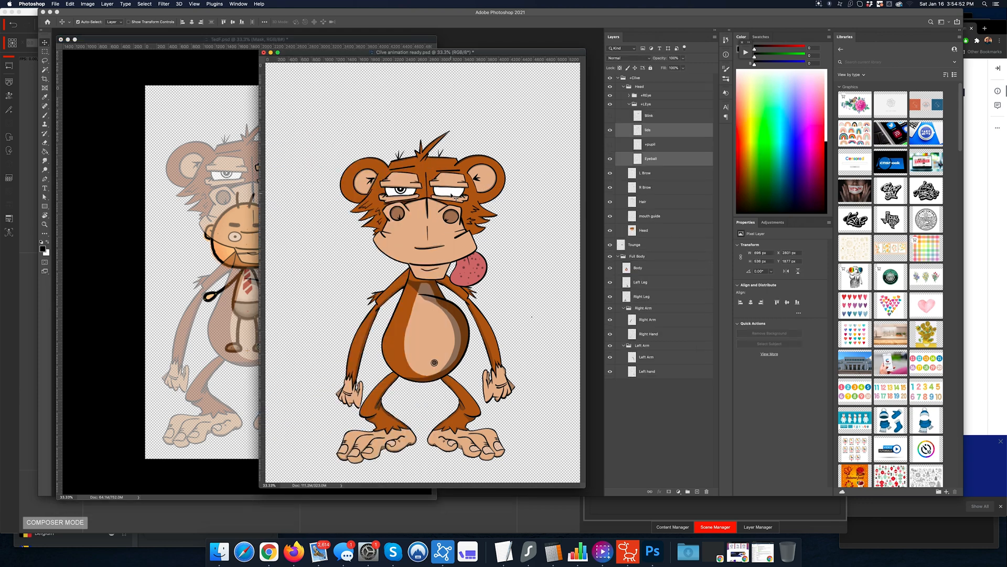
{"action": "left_click", "coordinate": [610, 131]}
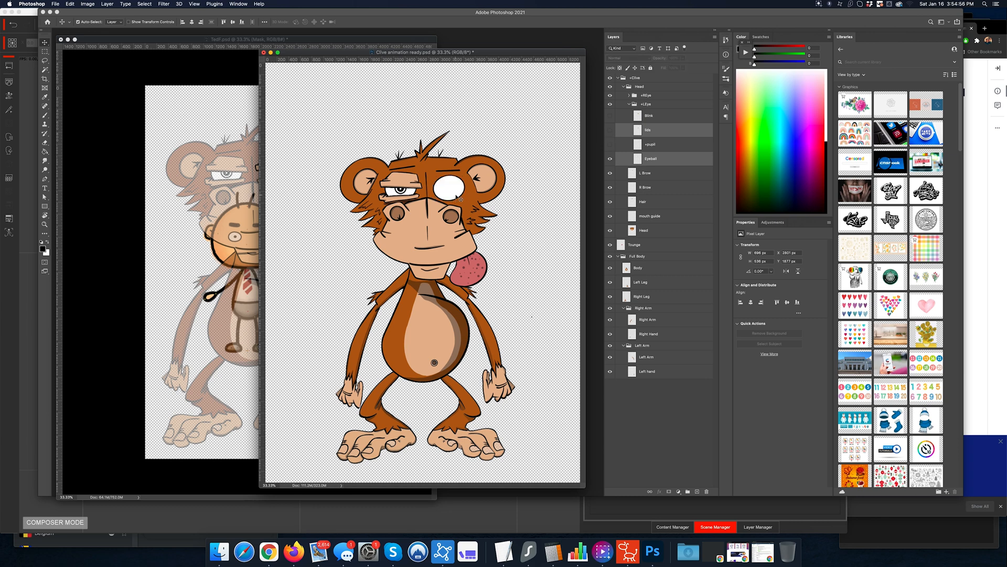
{"action": "left_click_drag", "start_coordinate": [446, 191], "coordinate": [274, 174]}
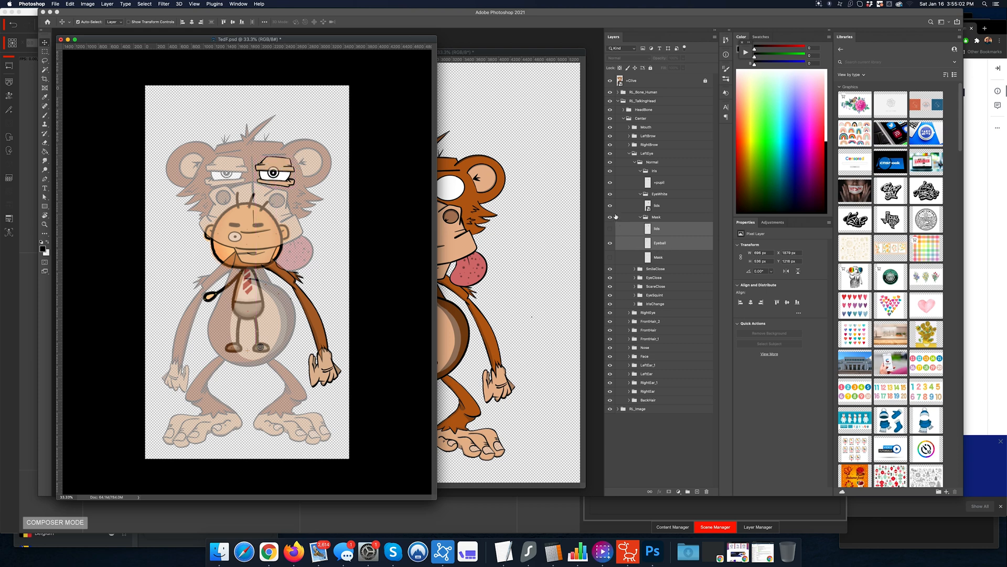
Delete the copied lids layer and the template's Mask layer from the Mask group, keeping only Eyeball.
{"action": "left_click", "coordinate": [663, 233]}
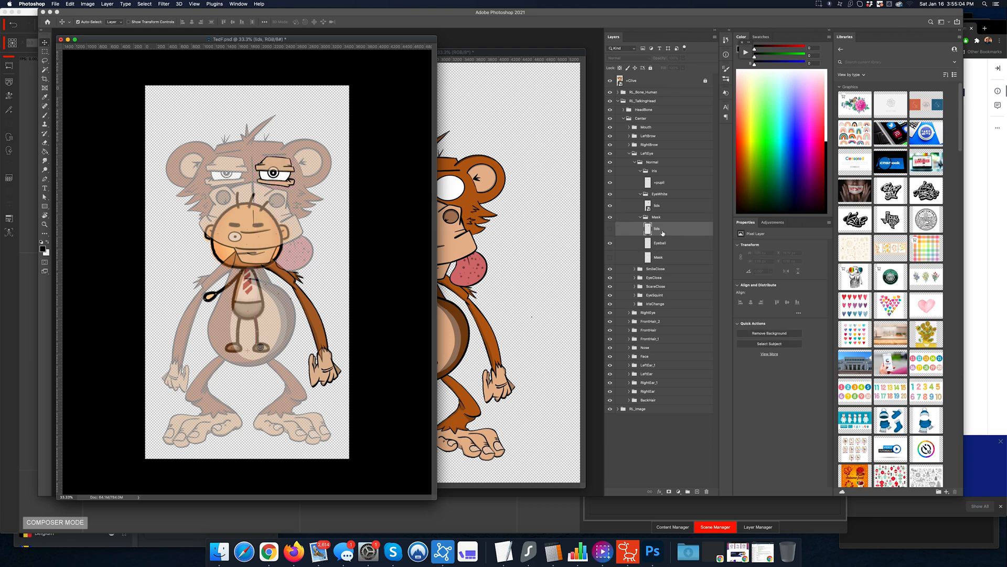
{"action": "key", "text": "Delete"}
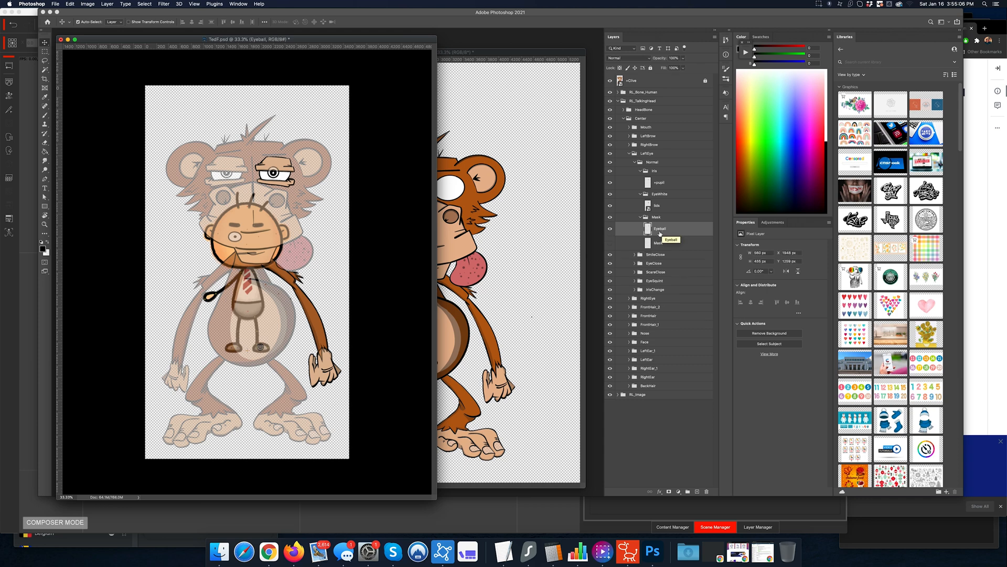
{"action": "left_click", "coordinate": [659, 243]}
{"action": "key", "text": "Delete"}
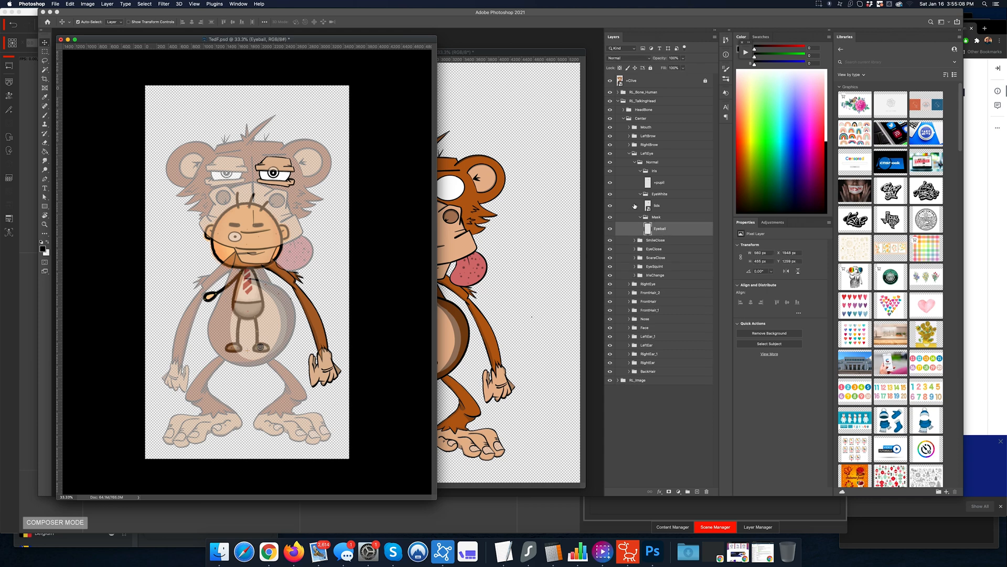
Compare the left eye's layers by toggling their visibility at 100% zoom, leaving the +pupil layer and the lids smart object hidden.
{"action": "left_click", "coordinate": [610, 182]}
{"action": "left_click", "coordinate": [610, 205]}
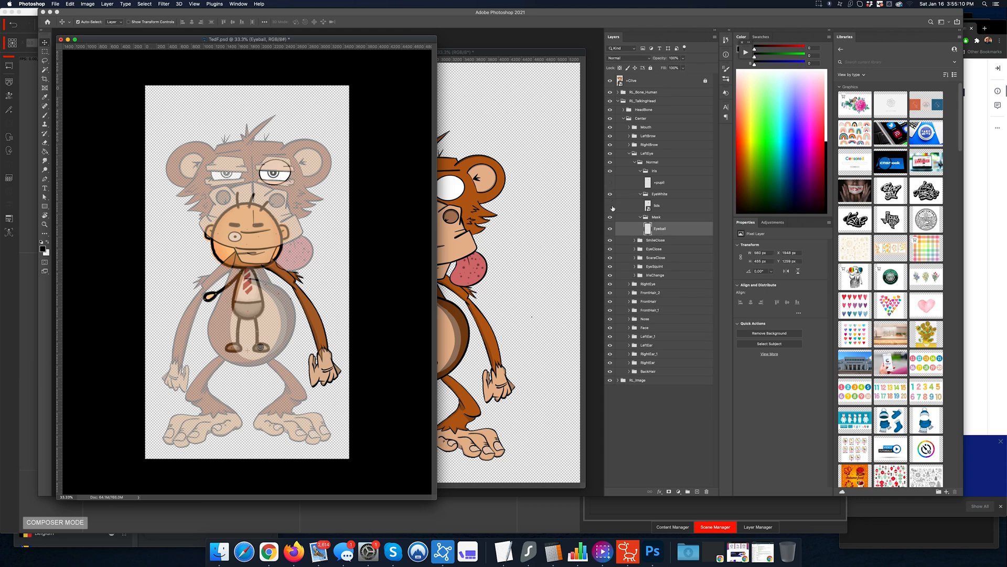
{"action": "left_click", "coordinate": [610, 206]}
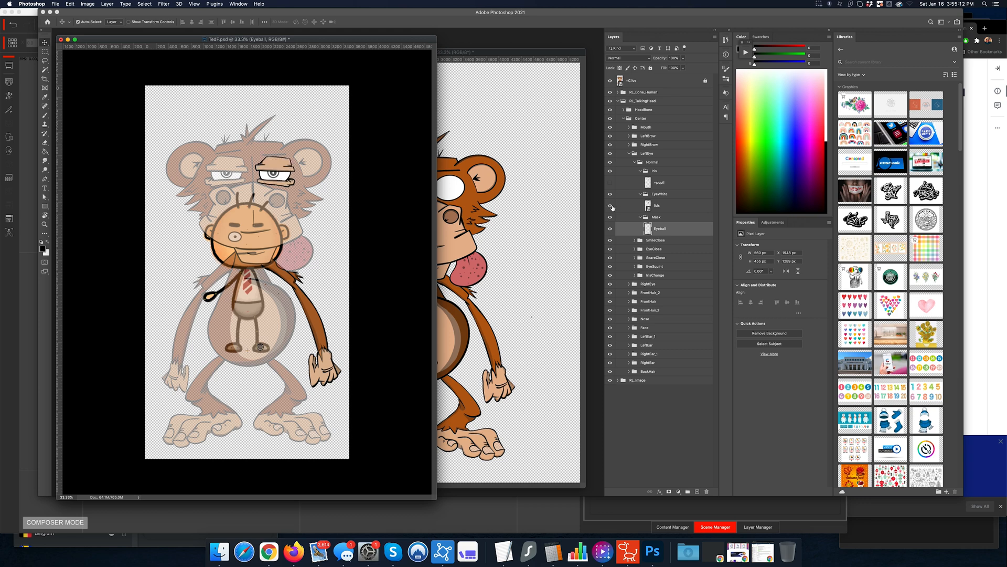
{"action": "left_click", "coordinate": [610, 206]}
{"action": "left_click", "coordinate": [610, 206]}
{"action": "key", "text": "super+equal"}
{"action": "key", "text": "super+equal"}
{"action": "key", "text": "super+equal"}
{"action": "scroll", "coordinate": [392, 212], "scroll_direction": "up", "scroll_amount": 8}
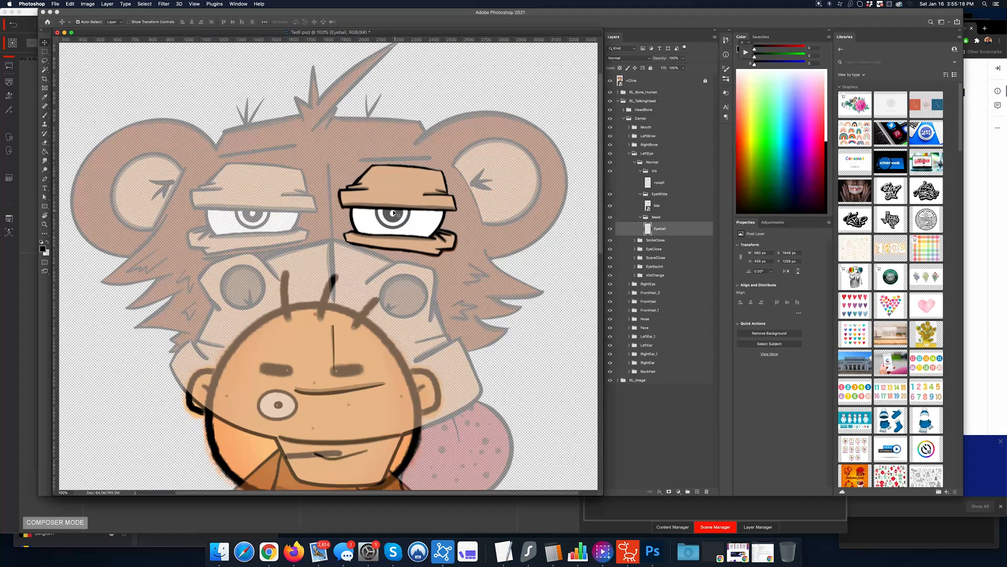
{"action": "left_click", "coordinate": [610, 182]}
{"action": "left_click", "coordinate": [611, 205]}
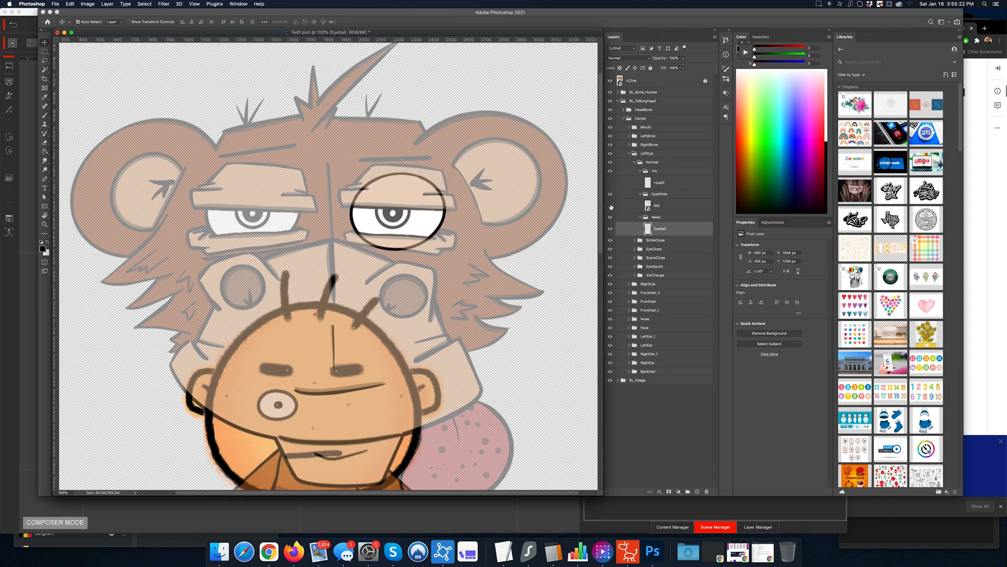
{"action": "left_click", "coordinate": [663, 210]}
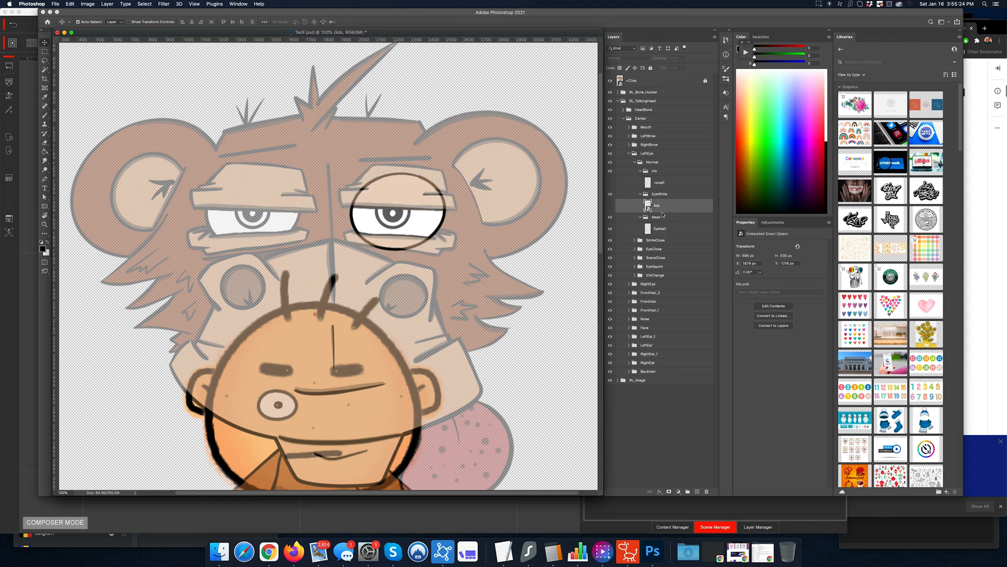
Apply a red ff0000 Color Overlay to the Eyeball layer in the Mask group and collapse its effects list.
{"action": "double_click", "coordinate": [677, 232]}
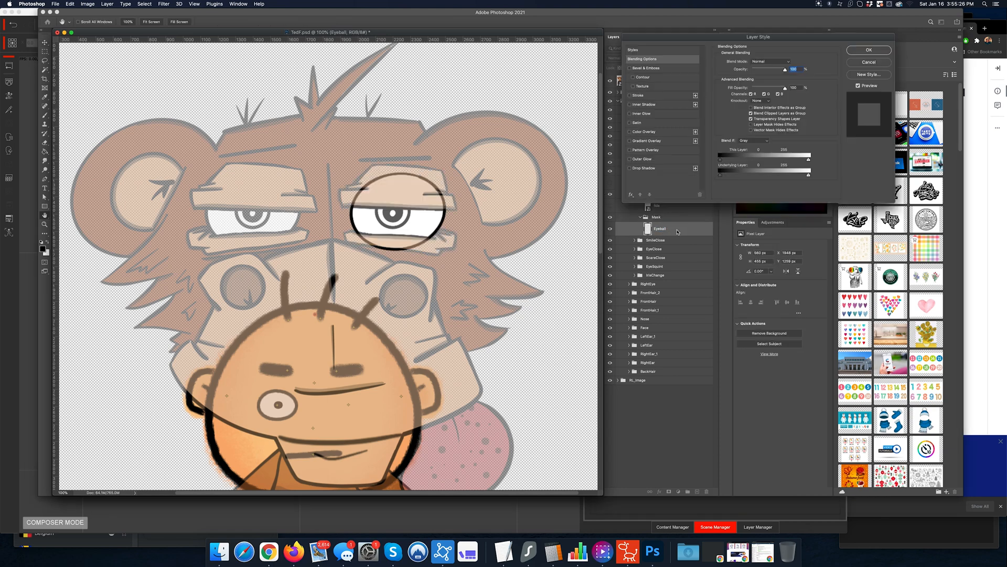
{"action": "left_click", "coordinate": [644, 132]}
{"action": "left_click", "coordinate": [790, 64]}
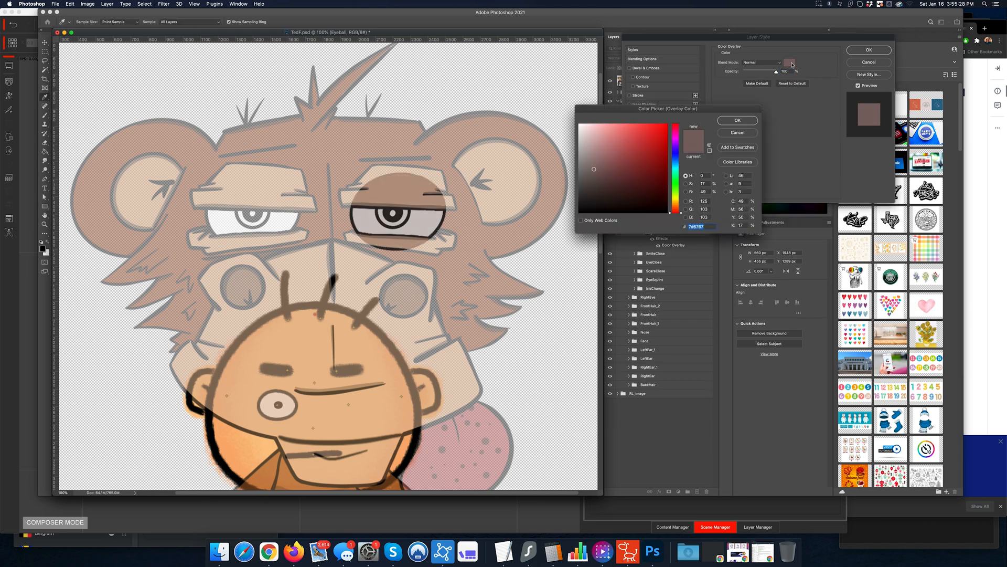
{"action": "type", "text": "ff0000"}
{"action": "key", "text": "Return"}
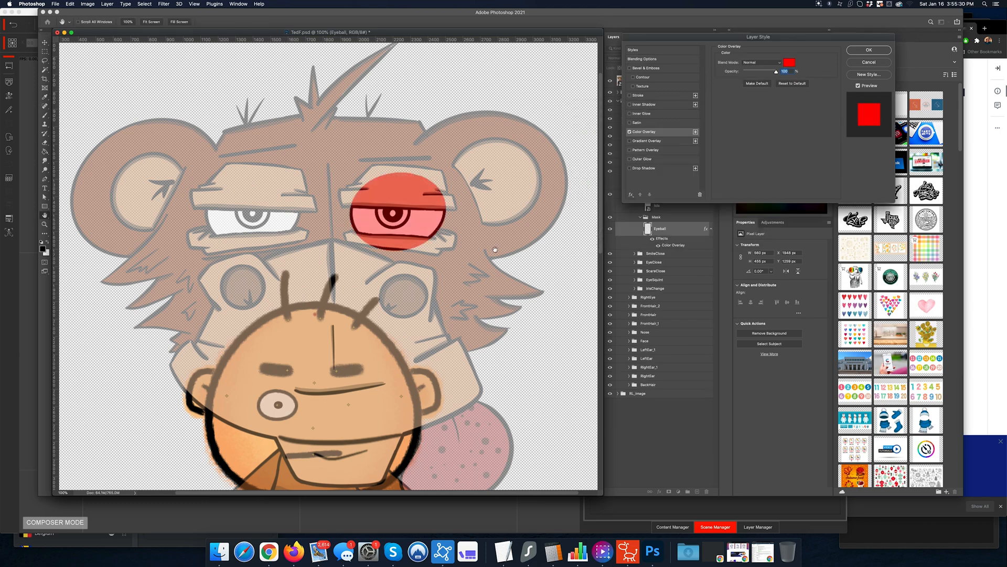
{"action": "left_click", "coordinate": [869, 51]}
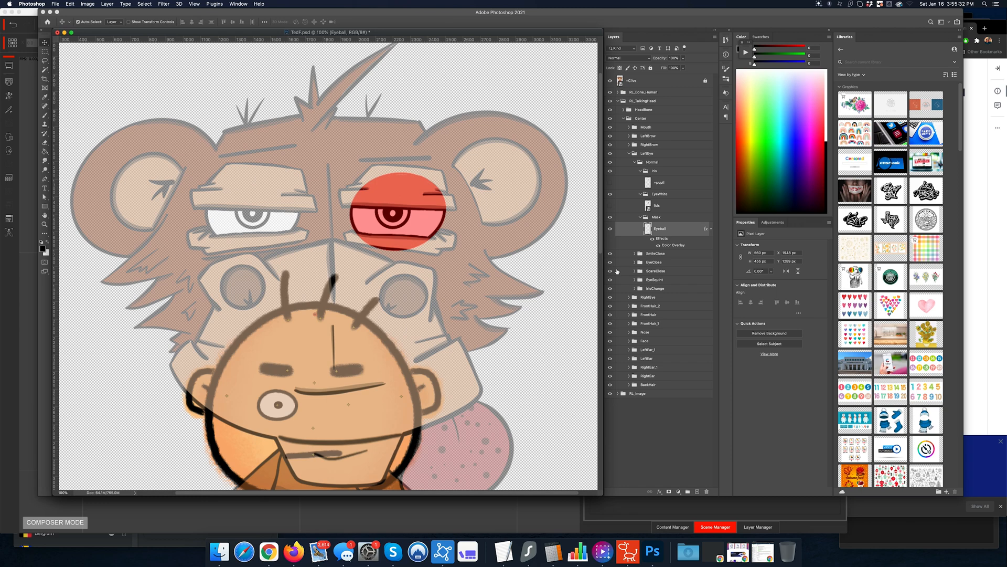
{"action": "left_click", "coordinate": [711, 229]}
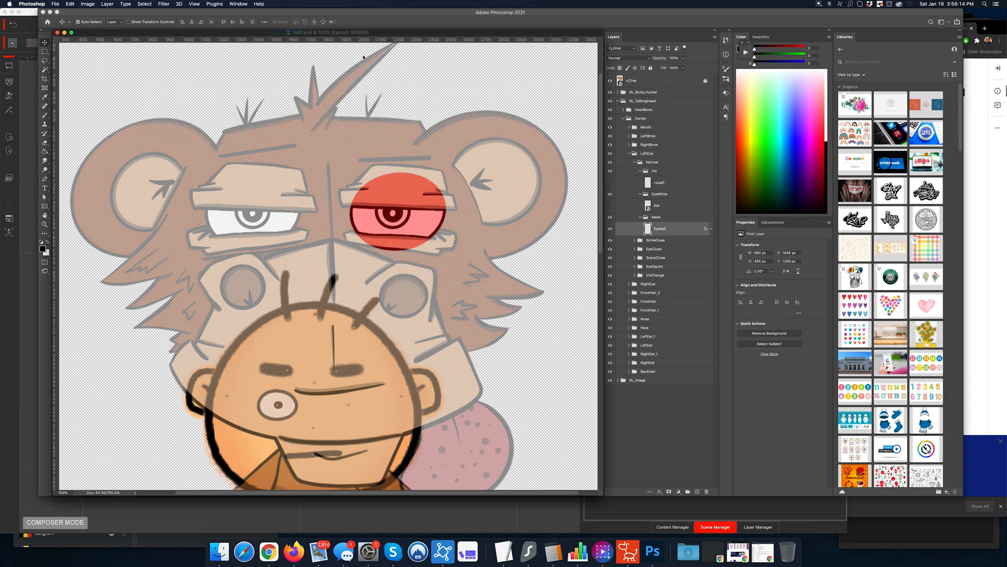
Switch to Cartoon Animator 4 - Pipeline, force it to quit and close the Force Quit Applications window.
{"action": "left_click", "coordinate": [61, 5]}
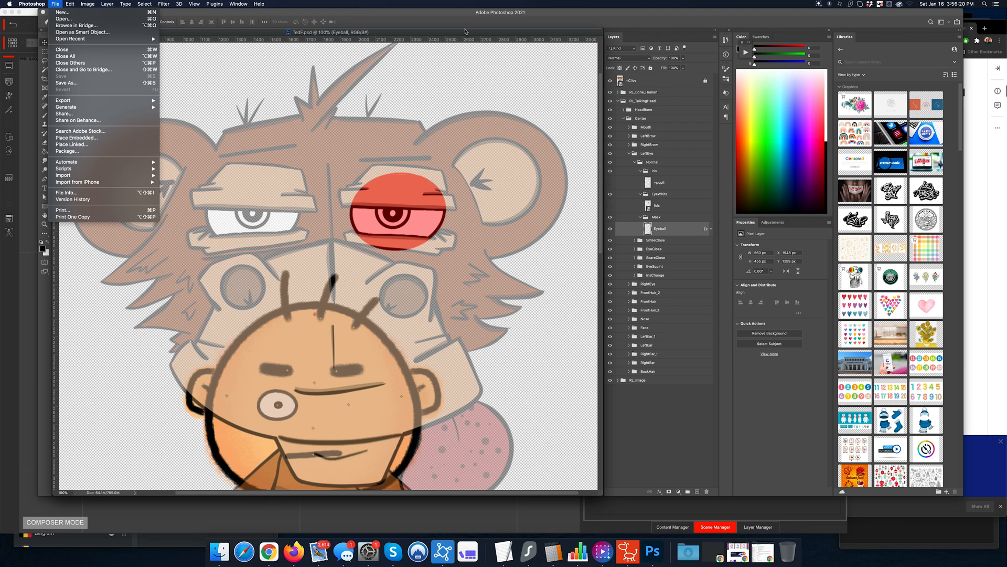
{"action": "left_click", "coordinate": [317, 210]}
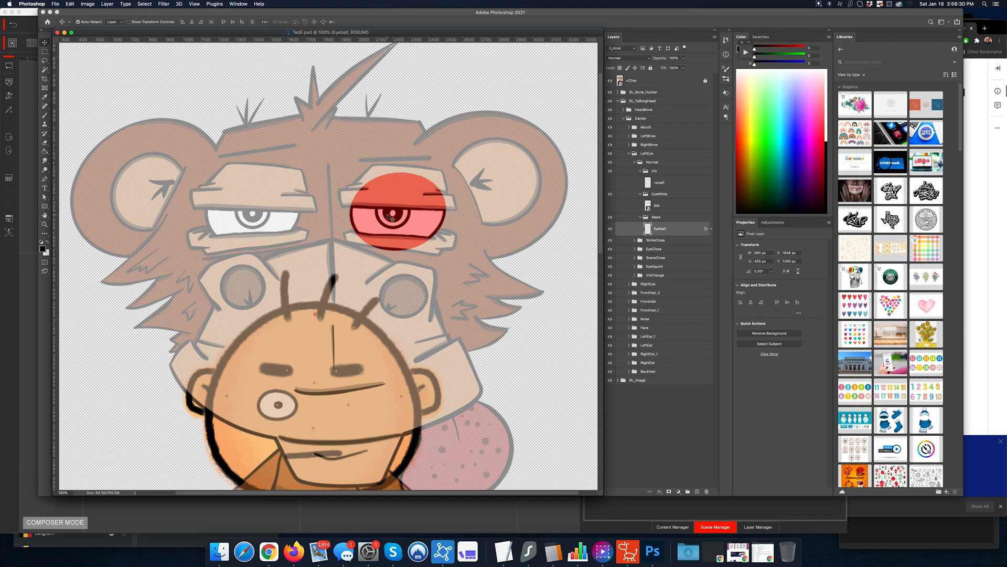
{"action": "left_click", "coordinate": [604, 541]}
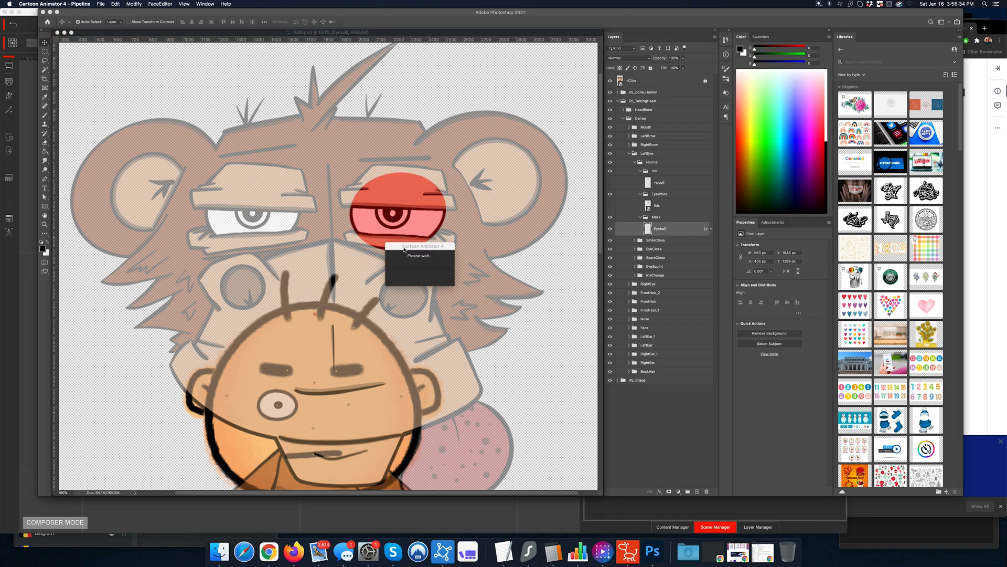
{"action": "key", "text": "super+alt+Escape"}
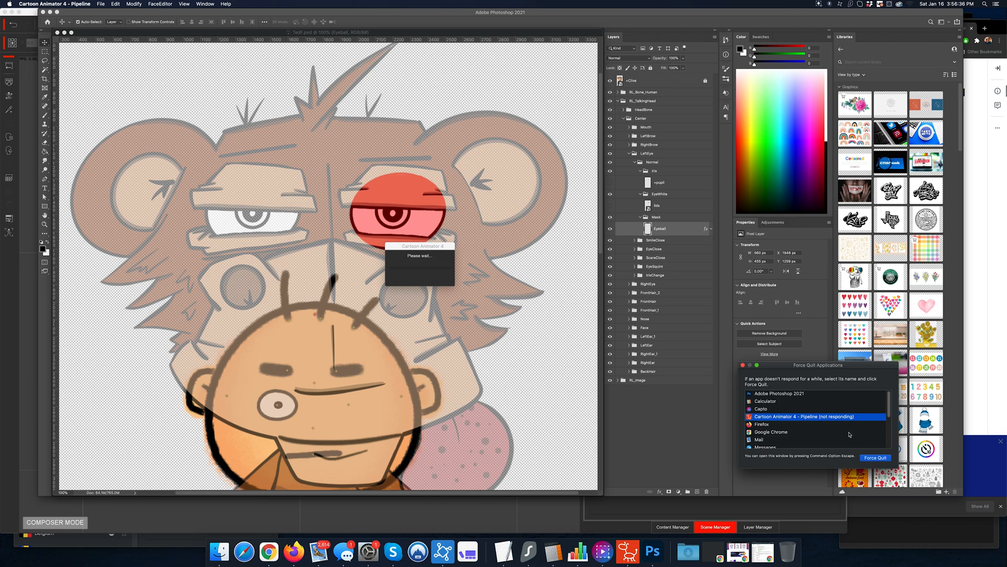
{"action": "left_click", "coordinate": [883, 459]}
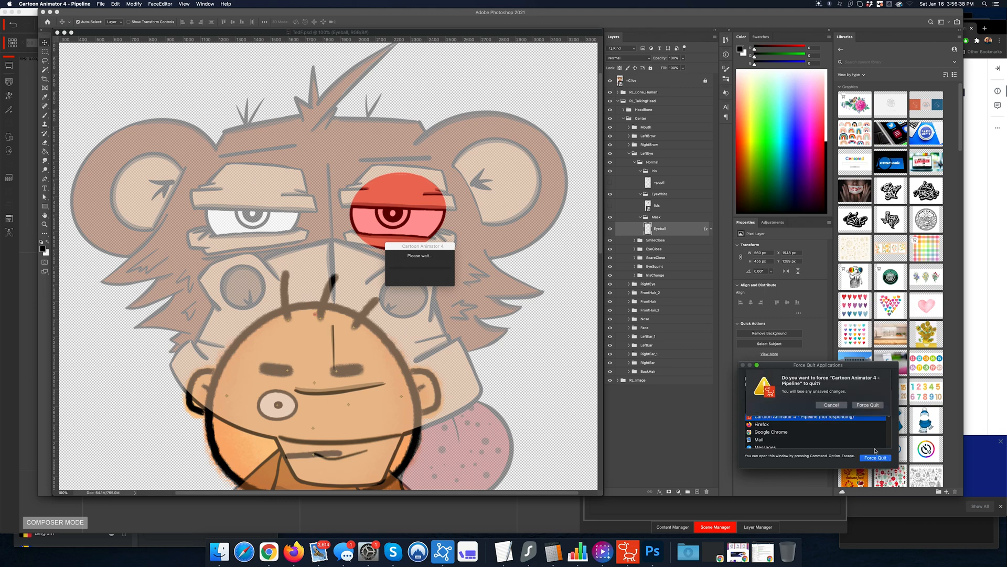
{"action": "left_click", "coordinate": [872, 408]}
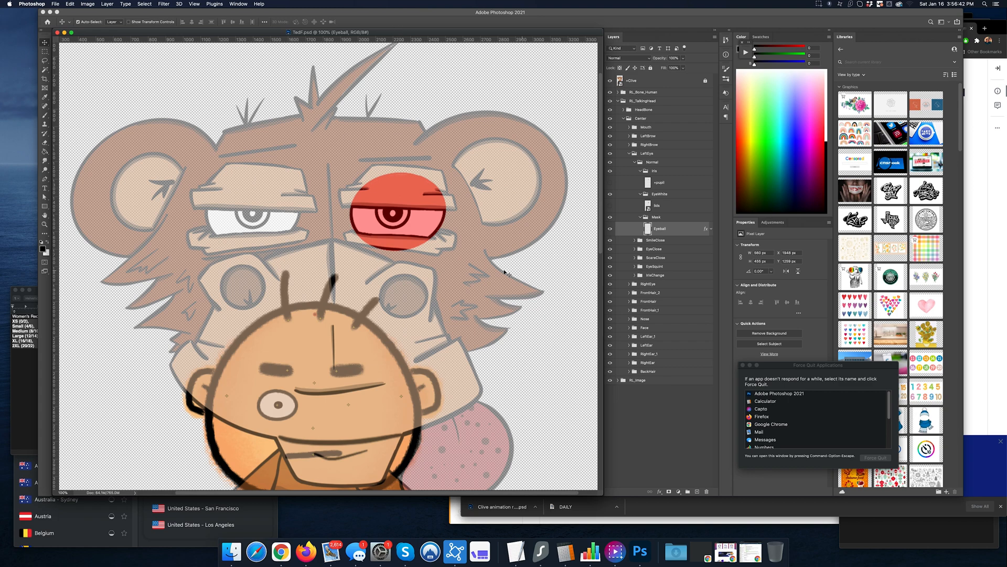
{"action": "left_click", "coordinate": [742, 366]}
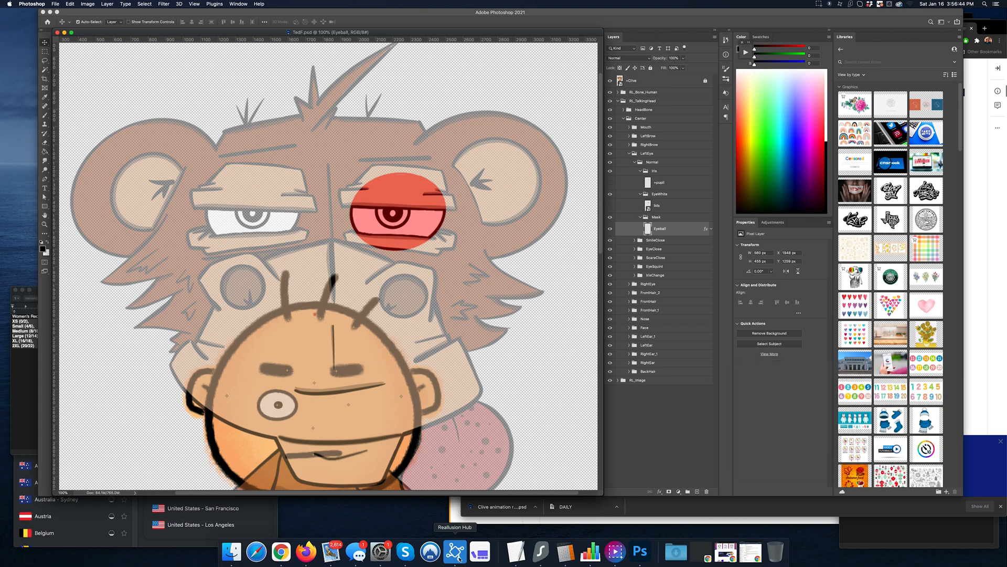
Save the template from Photoshop as monkeyTemplate_F in Photoshop format with layers and Maximize Compatibility enabled.
{"action": "left_click", "coordinate": [521, 344]}
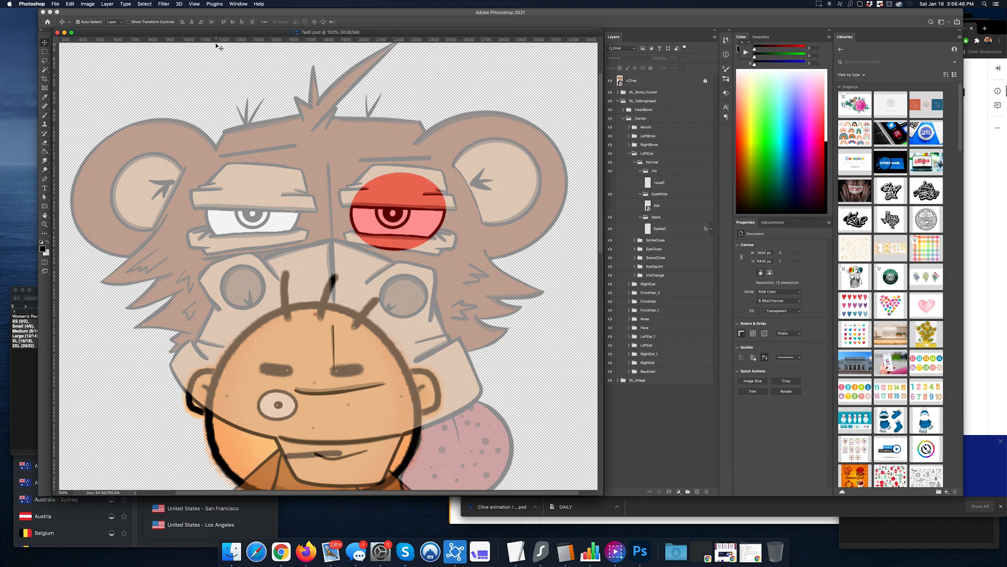
{"action": "key", "text": "super+s"}
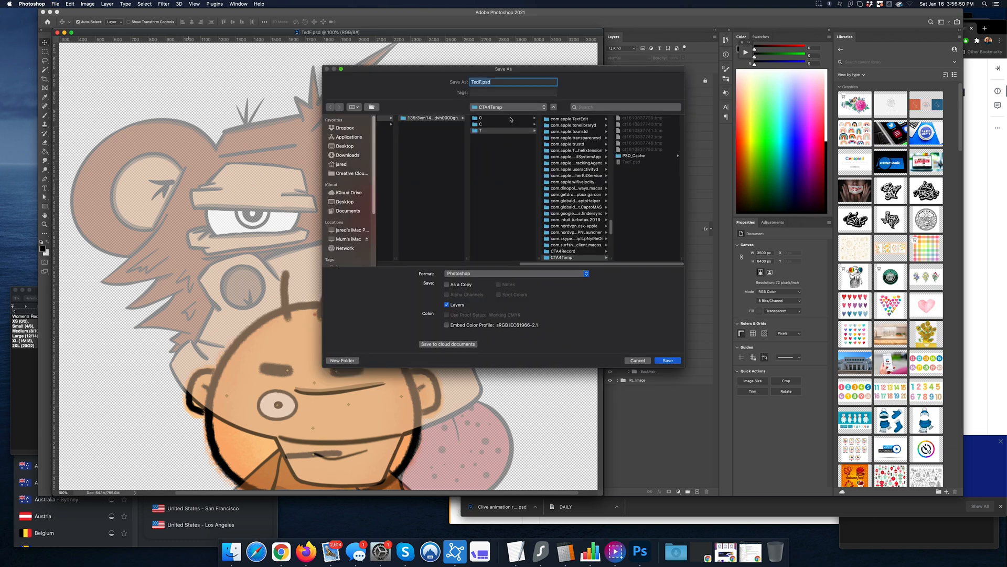
{"action": "type", "text": "monkeyTemplate_F"}
{"action": "left_click", "coordinate": [668, 361]}
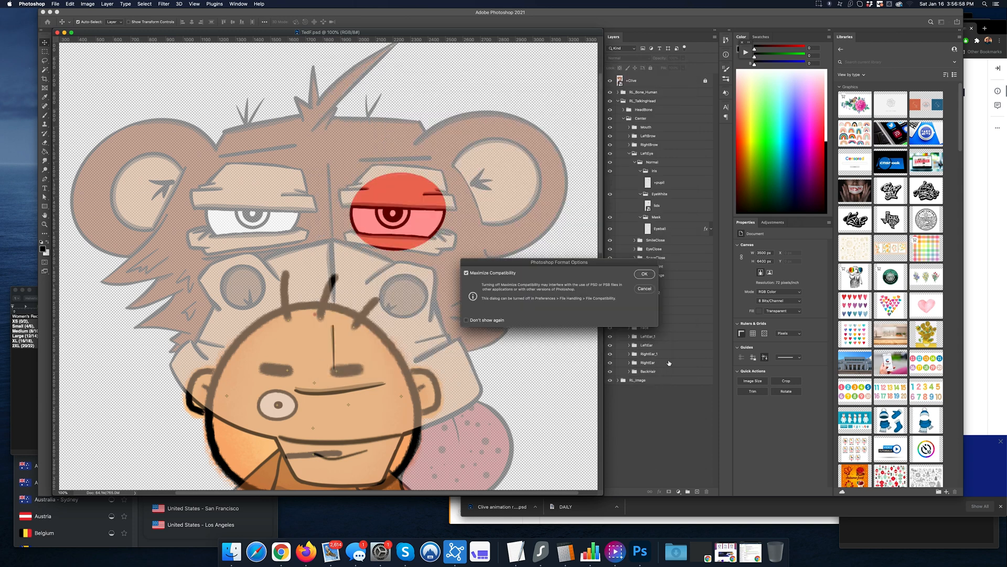
{"action": "left_click", "coordinate": [644, 273]}
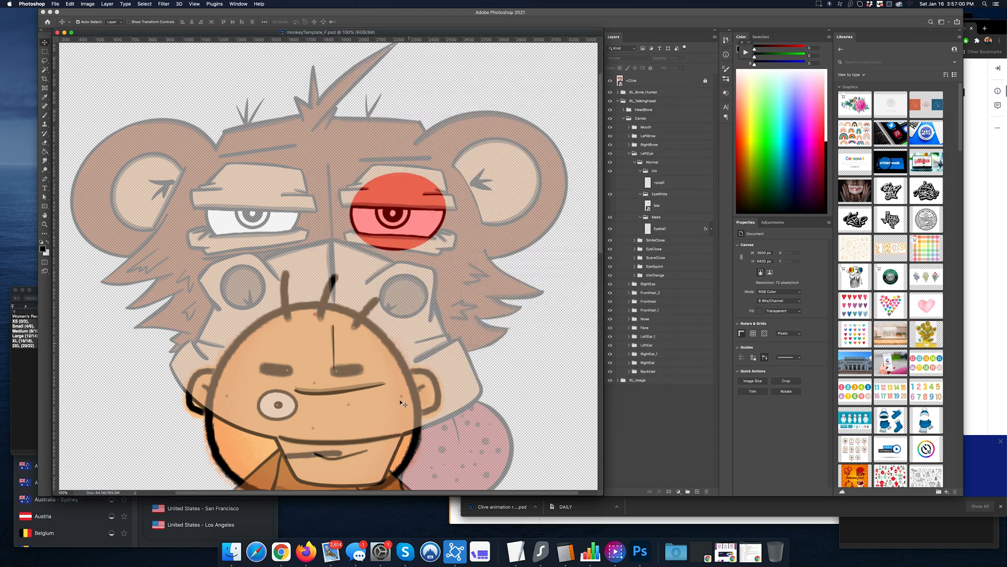
Switch to Reallusion Hub and relaunch Cartoon Animator 4.
{"action": "left_click", "coordinate": [449, 557]}
{"action": "left_click", "coordinate": [567, 203]}
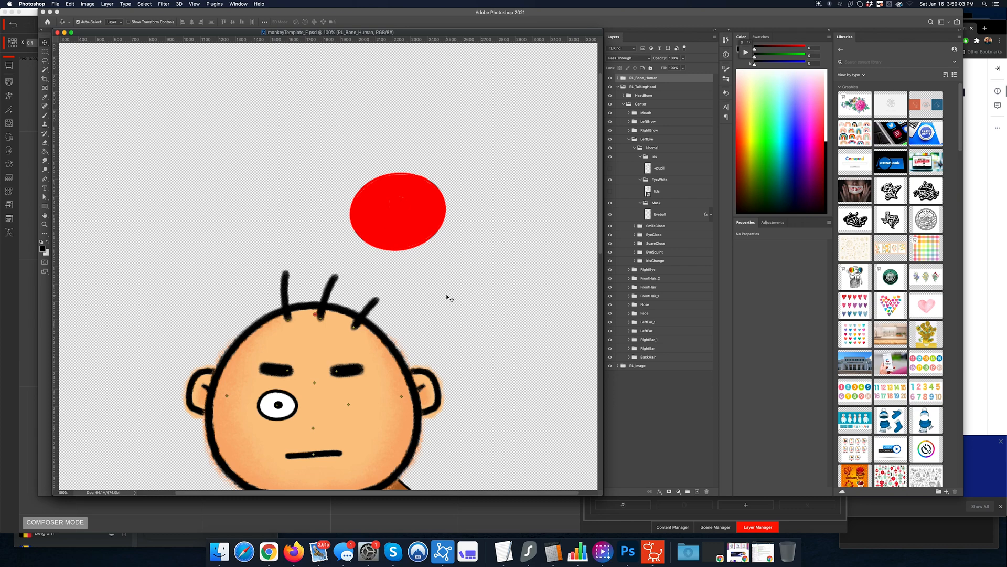
Place the +Clive reference artwork over the template in monkeyTemplate_F.psd at 50% zoom and lock its layer.
{"action": "left_click", "coordinate": [618, 87]}
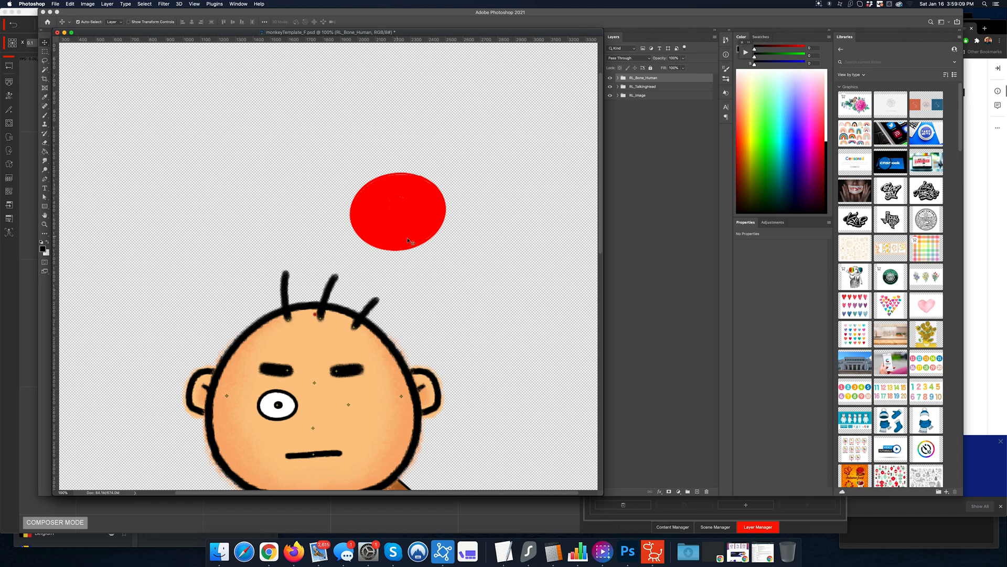
{"action": "key", "text": "super+minus"}
{"action": "key", "text": "super+minus"}
{"action": "key", "text": "super+minus"}
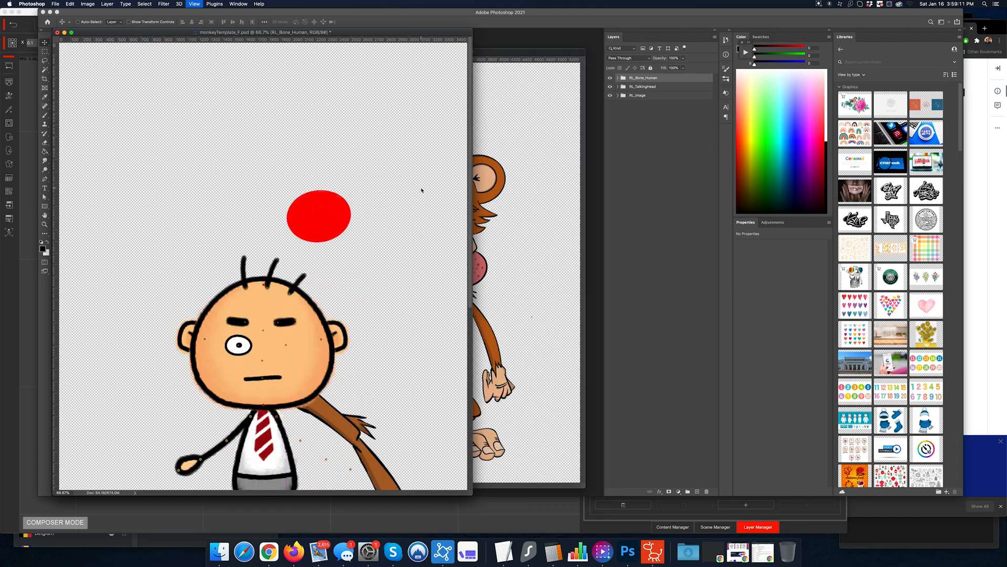
{"action": "key", "text": "super+equal"}
{"action": "key", "text": "super+equal"}
{"action": "key", "text": "super+minus"}
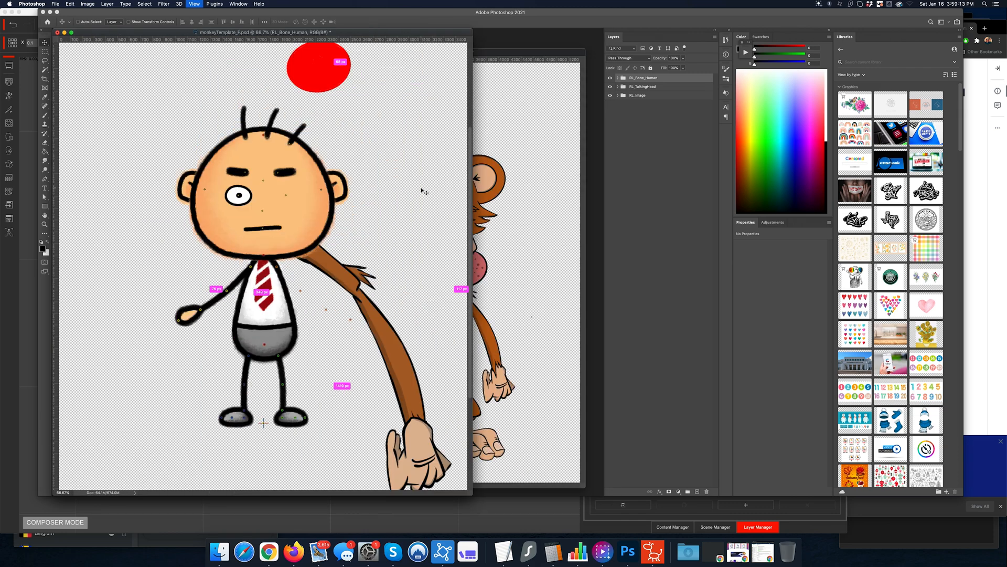
{"action": "key", "text": "super+minus"}
{"action": "key", "text": "super+equal"}
{"action": "key", "text": "super+equal"}
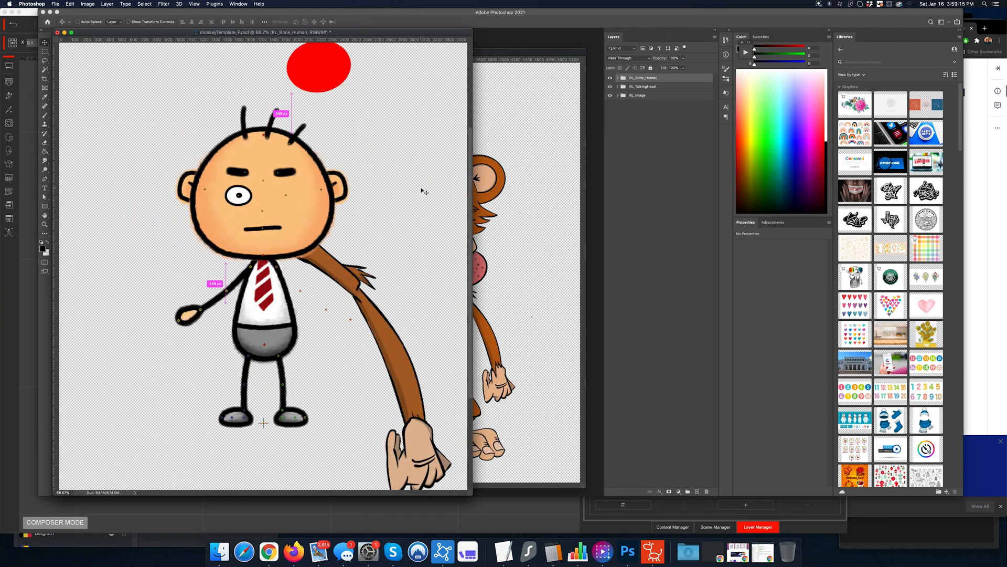
{"action": "key", "text": "super+minus"}
{"action": "key", "text": "super+minus"}
{"action": "key", "text": "super+equal"}
{"action": "key", "text": "super+equal"}
{"action": "key", "text": "super+minus"}
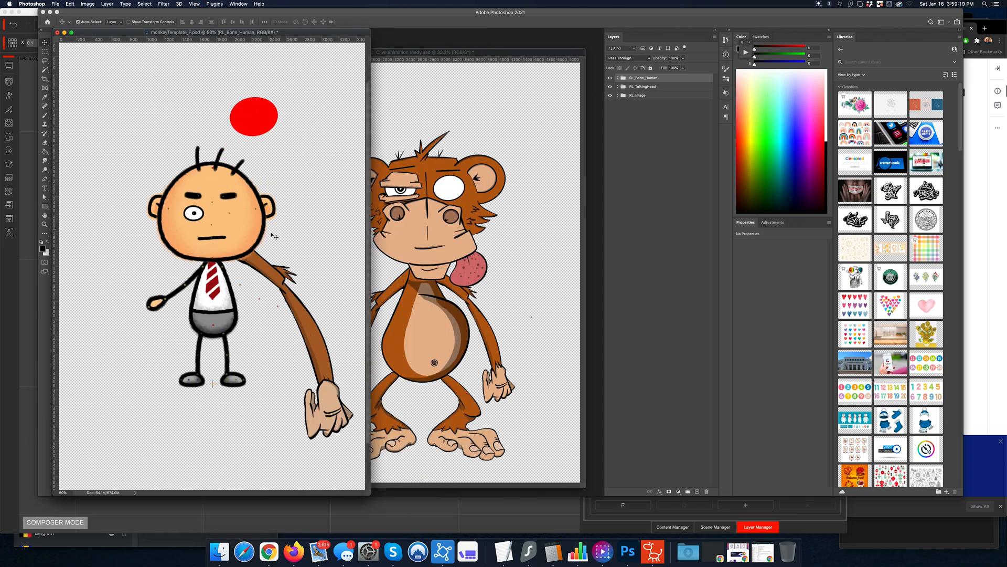
{"action": "left_click_drag", "start_coordinate": [577, 166], "coordinate": [319, 210]}
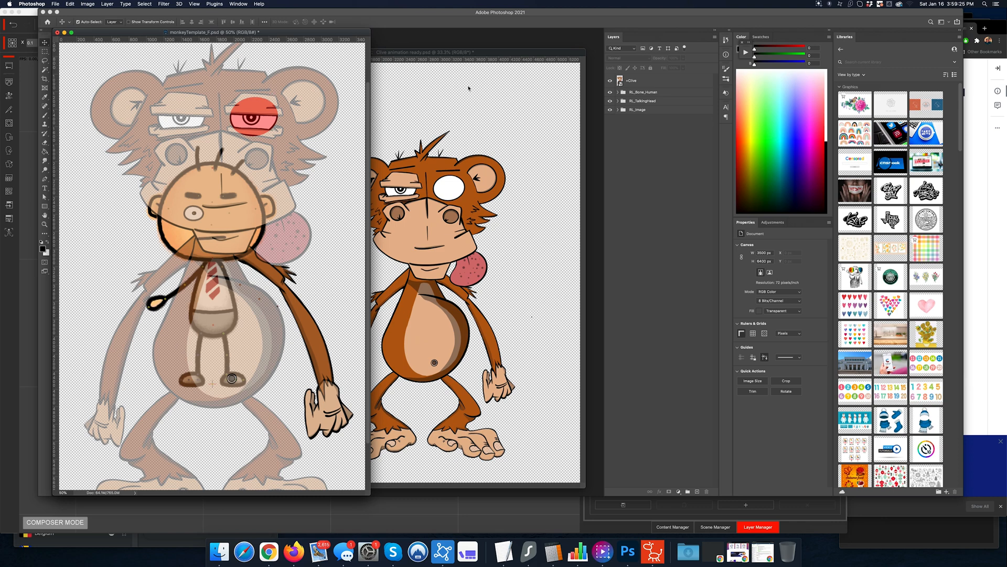
{"action": "left_click", "coordinate": [655, 81]}
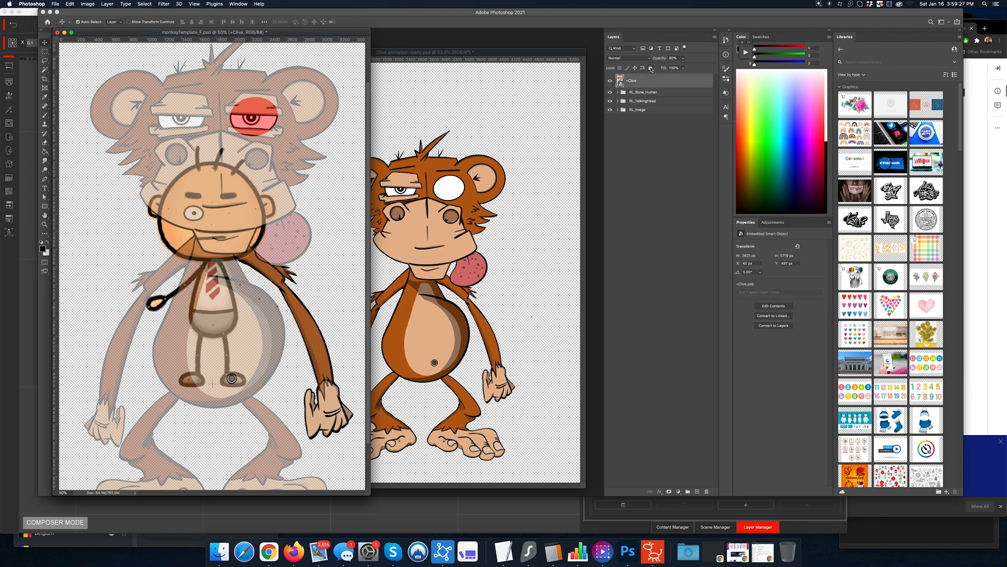
{"action": "left_click", "coordinate": [651, 68]}
Tidy the template's layer list by collapsing the Center group inside RL_TalkingHead.
{"action": "left_click", "coordinate": [619, 110]}
{"action": "left_click", "coordinate": [617, 101]}
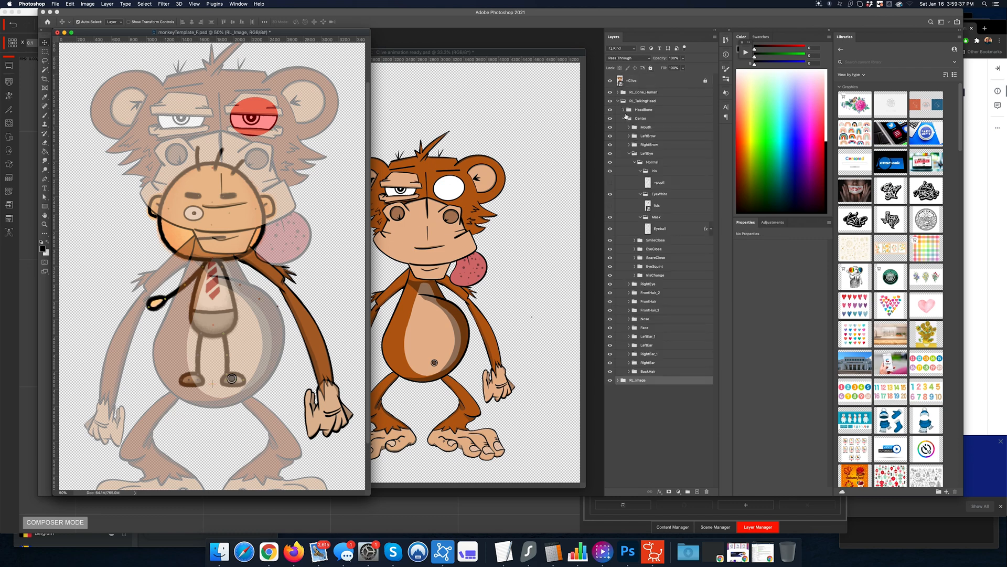
{"action": "left_click", "coordinate": [625, 118]}
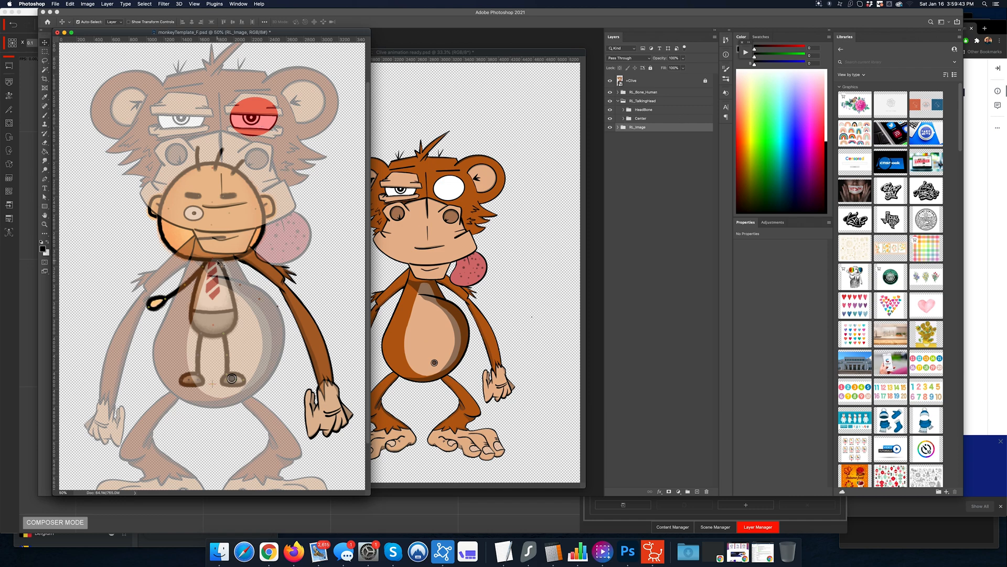
Copy the monkey's Right Arm layer into the template's RArm group and delete the original RArm layer there.
{"action": "left_click", "coordinate": [295, 300]}
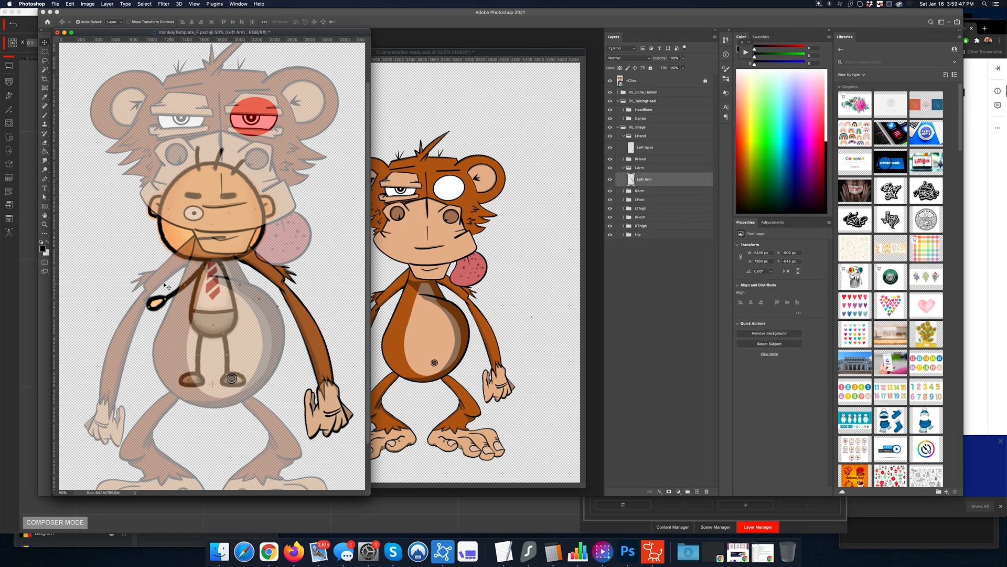
{"action": "left_click", "coordinate": [159, 307]}
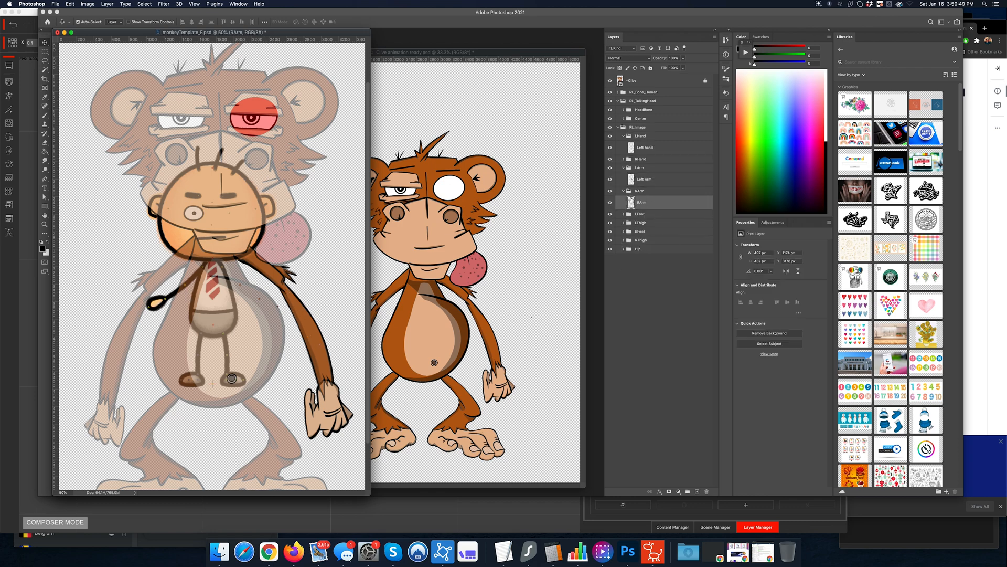
{"action": "left_click", "coordinate": [390, 287]}
{"action": "left_click", "coordinate": [396, 293]}
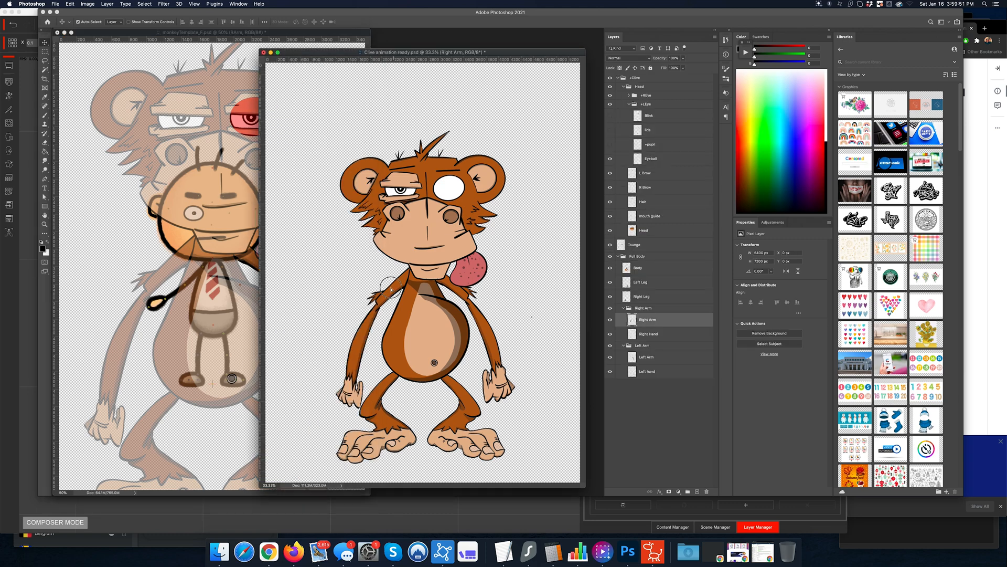
{"action": "left_click_drag", "start_coordinate": [391, 289], "coordinate": [152, 286]}
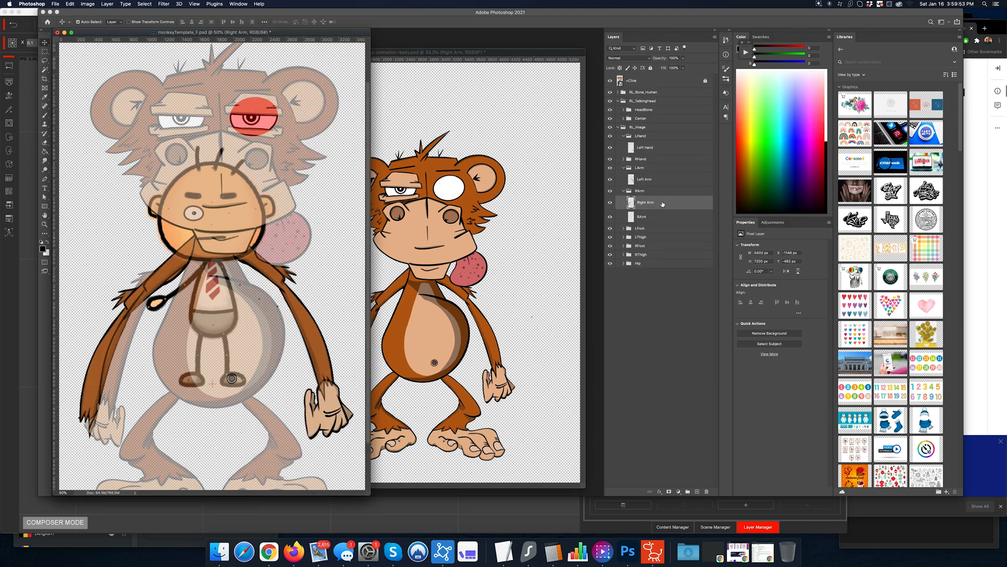
{"action": "left_click", "coordinate": [651, 218]}
{"action": "key", "text": "Delete"}
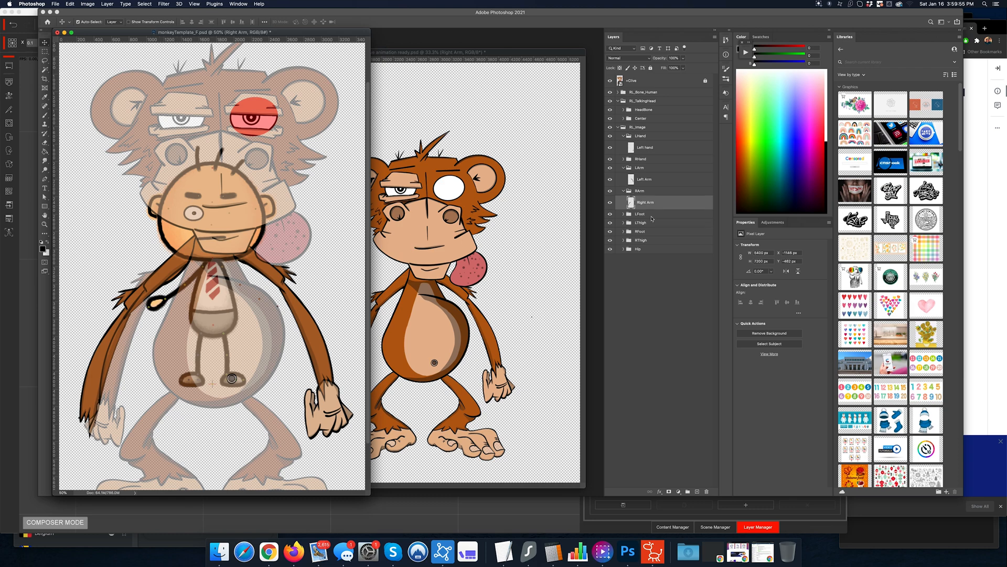
Move and nudge the Right Arm layer into alignment with the arm on the semi-transparent +Clive reference.
{"action": "mouse_move", "coordinate": [174, 268]}
{"action": "left_mouse_down"}
{"action": "mouse_move", "coordinate": [184, 273]}
{"action": "mouse_move", "coordinate": [178, 257]}
{"action": "mouse_move", "coordinate": [171, 264]}
{"action": "left_mouse_up"}
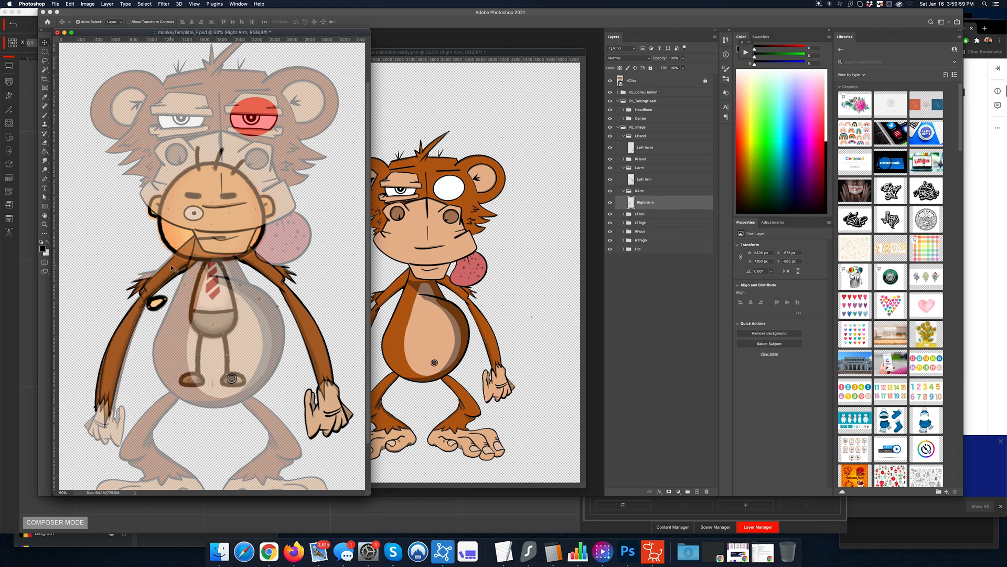
{"action": "key", "text": "shift+Up"}
{"action": "key", "text": "shift+Up"}
{"action": "key", "text": "shift+Up"}
{"action": "key", "text": "shift+Right"}
{"action": "key", "text": "shift+Right"}
{"action": "key", "text": "shift+Right"}
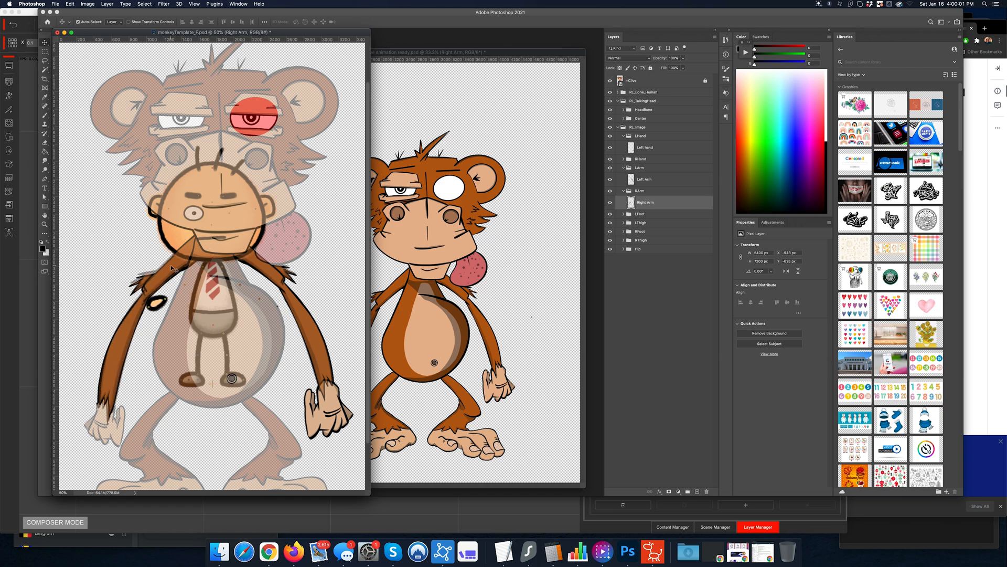
{"action": "key", "text": "shift+Right"}
{"action": "key", "text": "shift+Up"}
{"action": "key", "text": "Right"}
{"action": "key", "text": "Right"}
{"action": "key", "text": "shift+Right"}
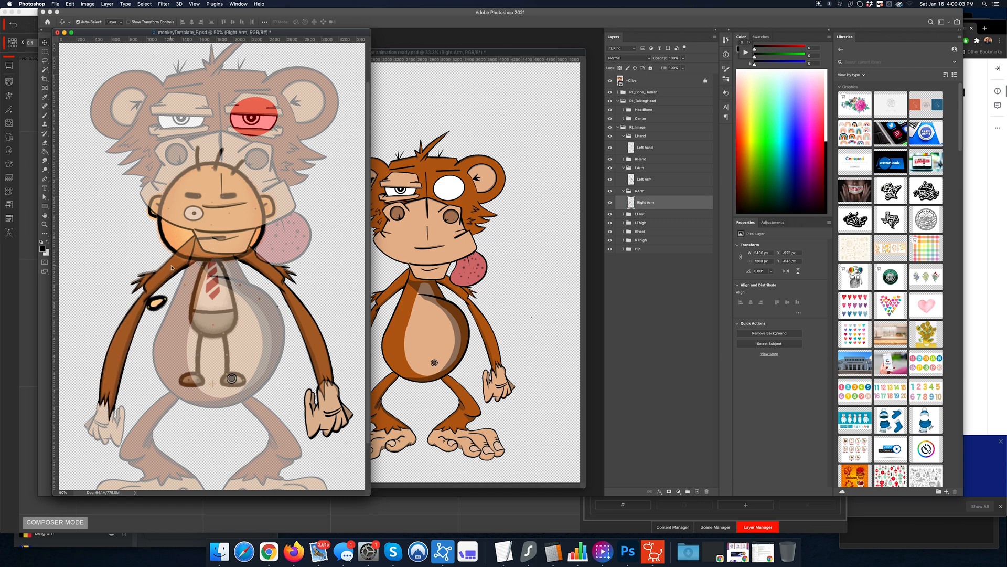
{"action": "key", "text": "shift+Up"}
{"action": "key", "text": "Right"}
{"action": "key", "text": "Right"}
{"action": "key", "text": "Right"}
{"action": "key", "text": "Right"}
{"action": "key", "text": "Up"}
{"action": "key", "text": "Up"}
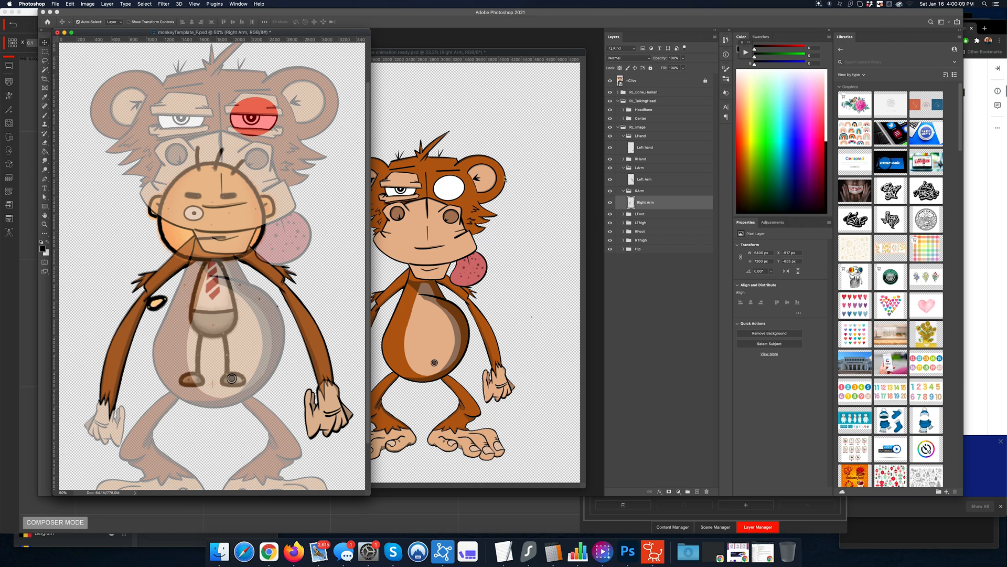
Collapse LeftEye's Normal group within Center and expand EyeSquint with its Iris and Mask subgroups.
{"action": "left_click", "coordinate": [624, 118]}
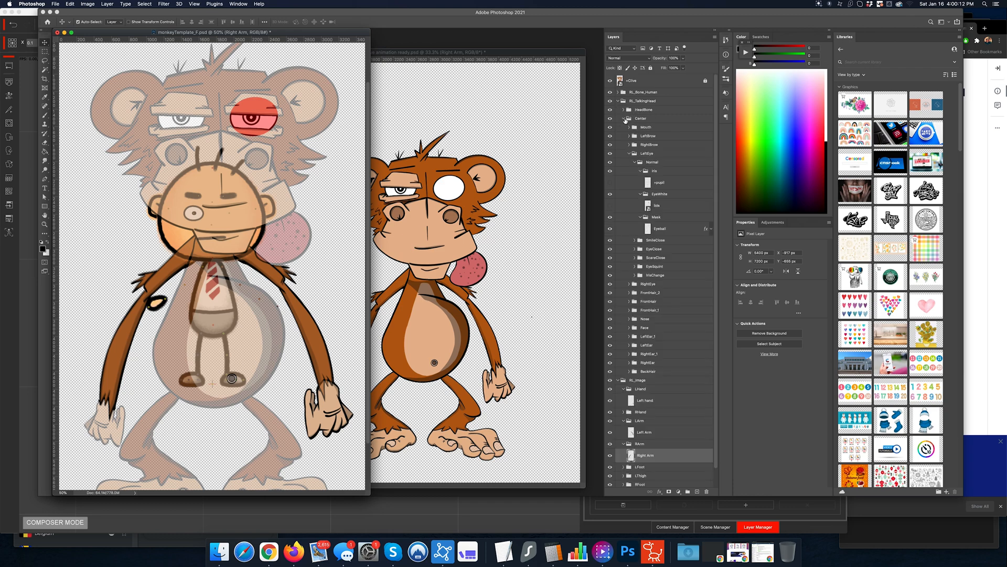
{"action": "left_click", "coordinate": [641, 172]}
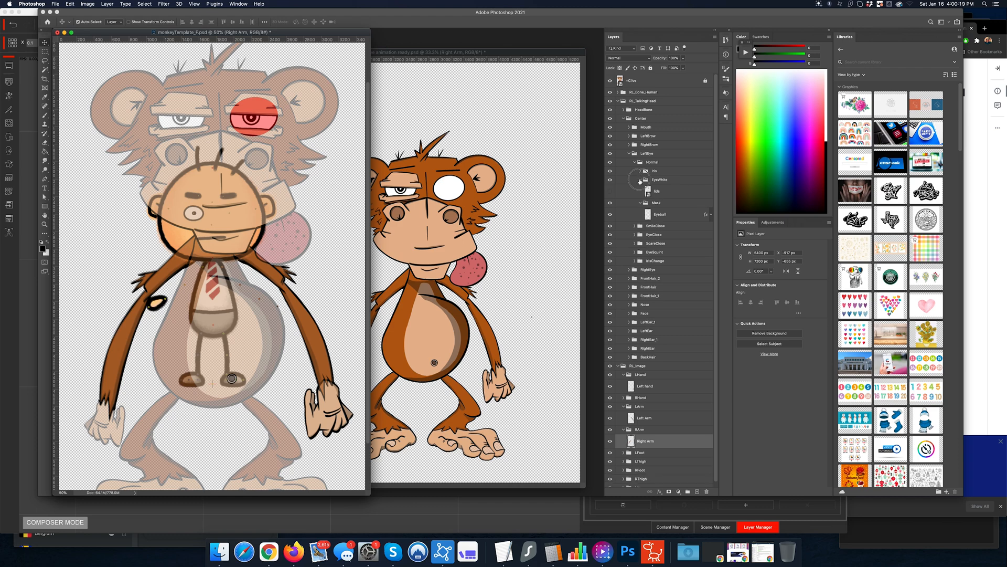
{"action": "left_click", "coordinate": [640, 180]}
{"action": "left_click", "coordinate": [635, 162]}
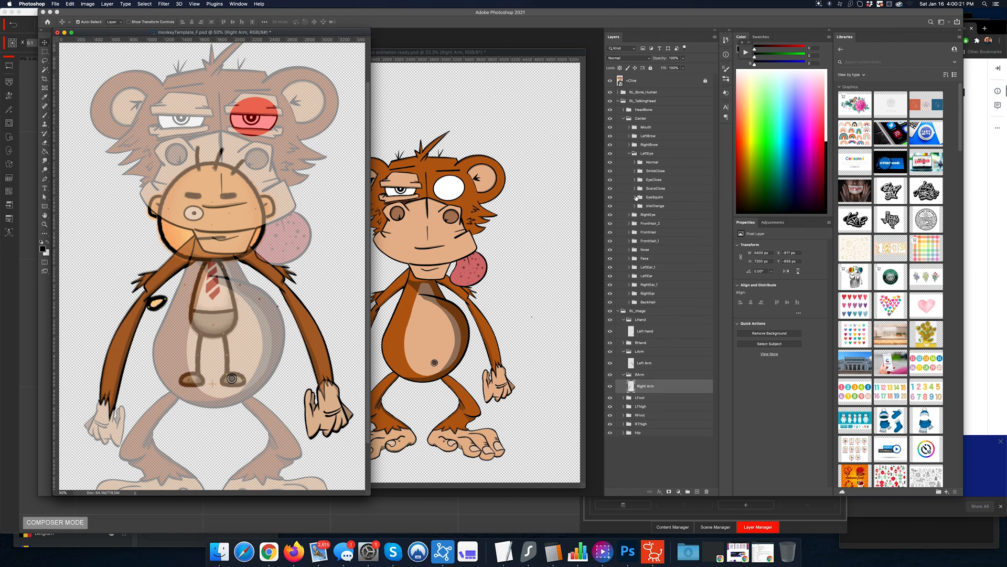
{"action": "left_click", "coordinate": [636, 197]}
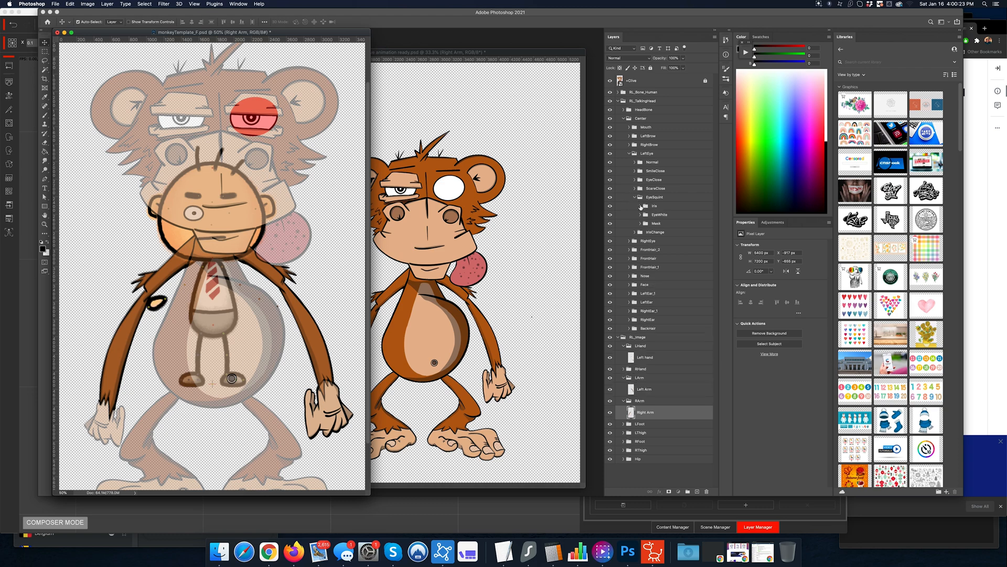
{"action": "left_click", "coordinate": [640, 206]}
{"action": "left_click", "coordinate": [641, 238]}
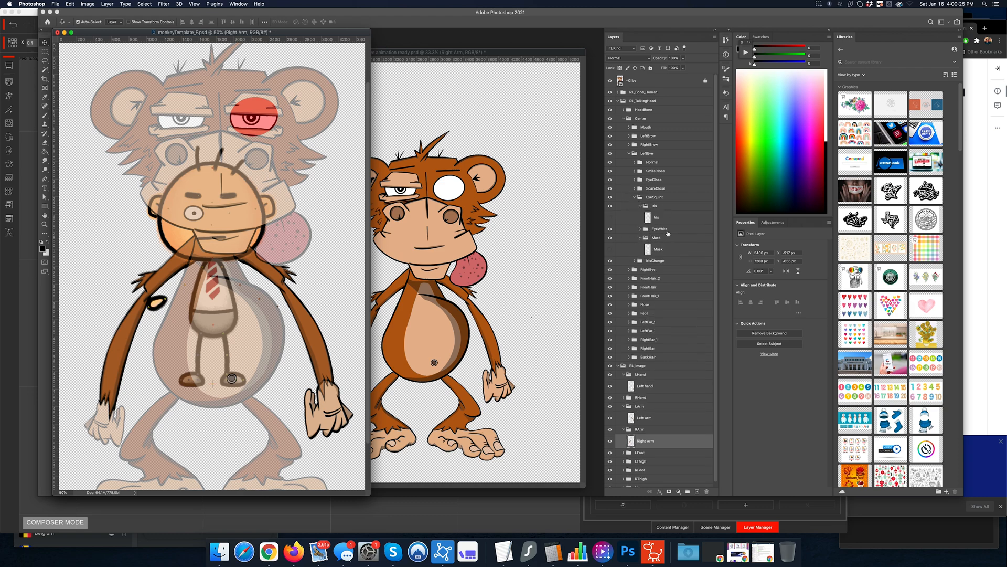
Examine the layers inside LeftEye's EyeSquint, ScareClose and EyeClose groups and collapse the LeftEye group.
{"action": "left_click", "coordinate": [641, 229]}
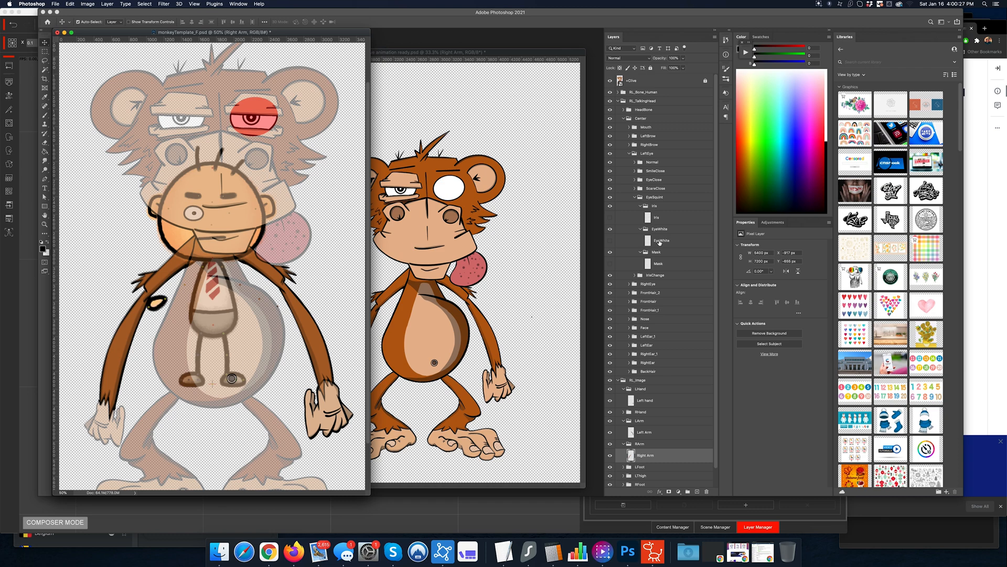
{"action": "left_click", "coordinate": [635, 197]}
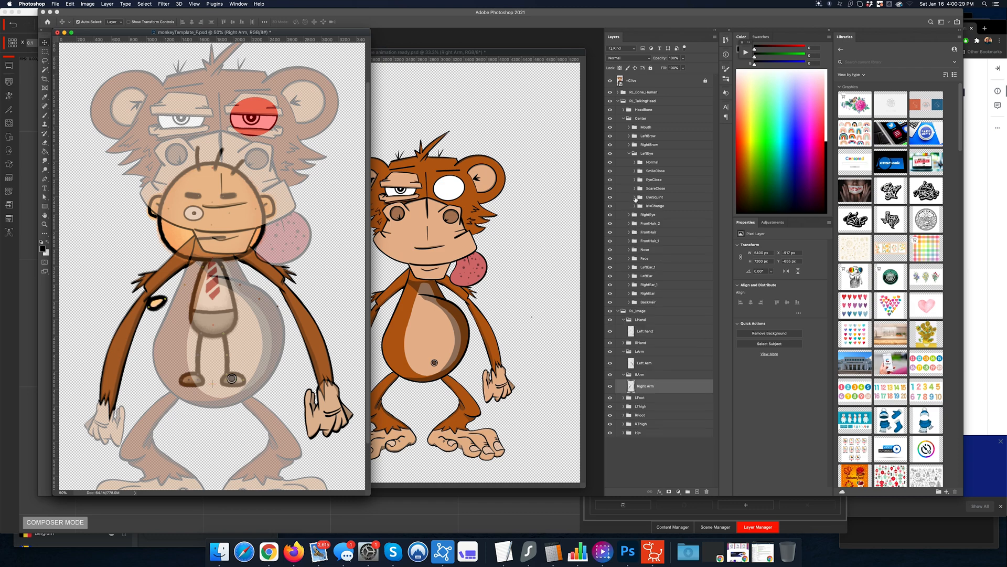
{"action": "left_click", "coordinate": [635, 188]}
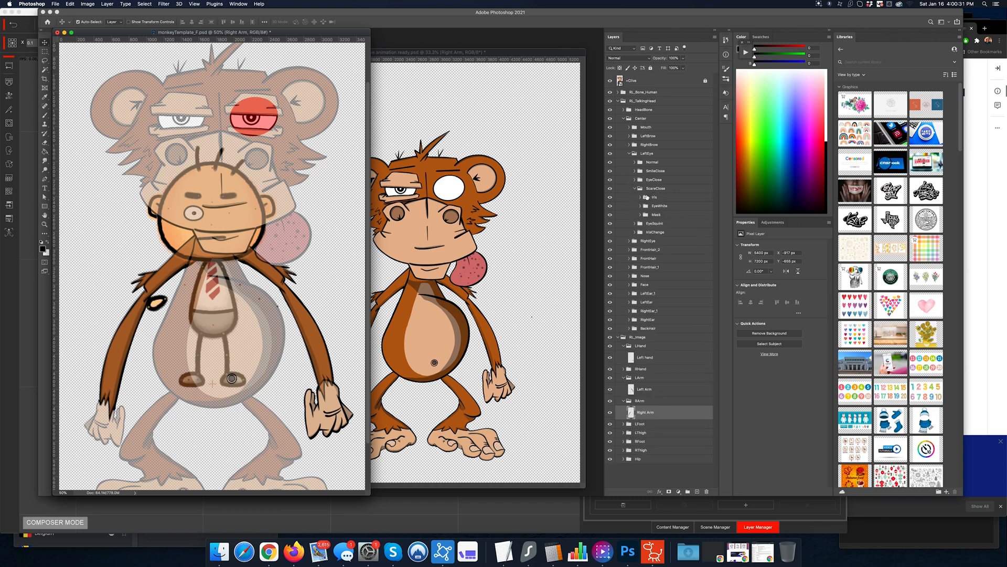
{"action": "left_click", "coordinate": [635, 179]}
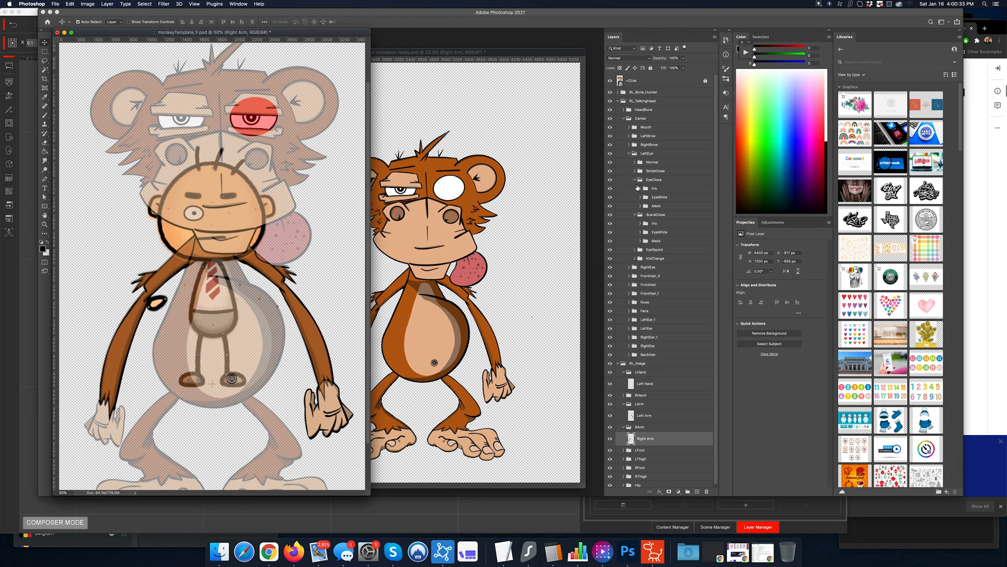
{"action": "left_click", "coordinate": [640, 189]}
{"action": "left_click", "coordinate": [642, 205]}
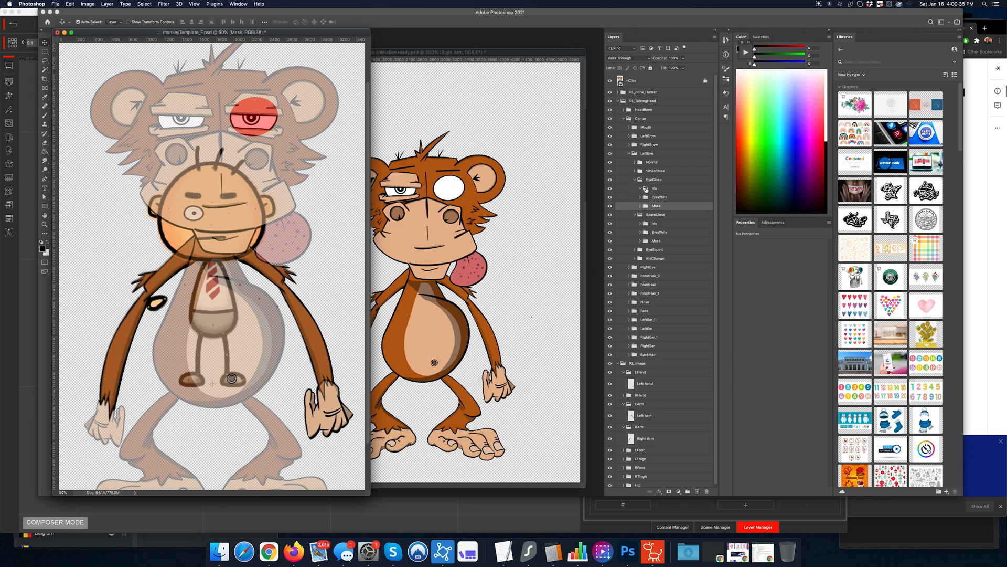
{"action": "left_click", "coordinate": [640, 206]}
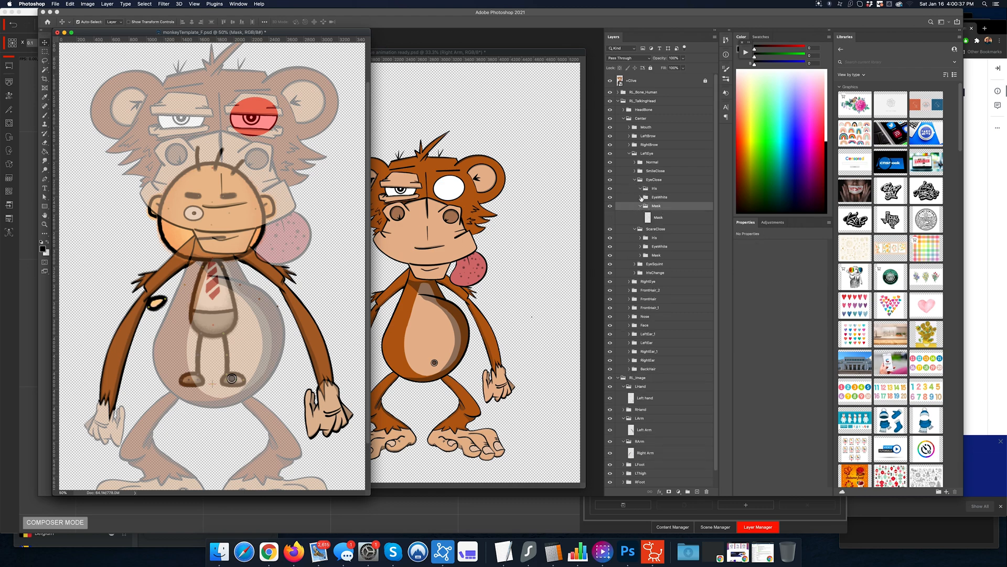
{"action": "left_click", "coordinate": [640, 197]}
{"action": "left_click", "coordinate": [610, 210]}
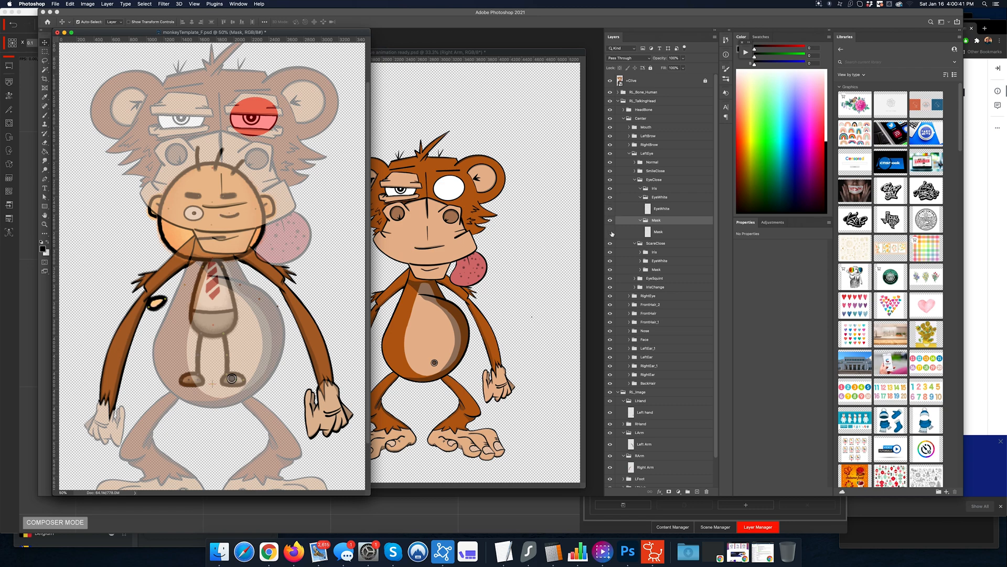
{"action": "left_click", "coordinate": [662, 209]}
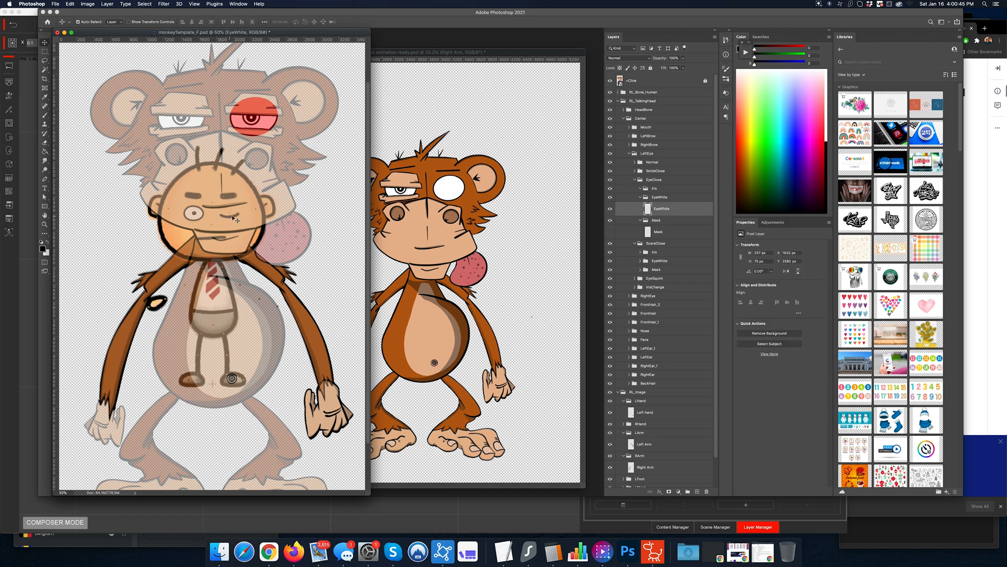
{"action": "left_click", "coordinate": [635, 180]}
{"action": "left_click", "coordinate": [630, 154]}
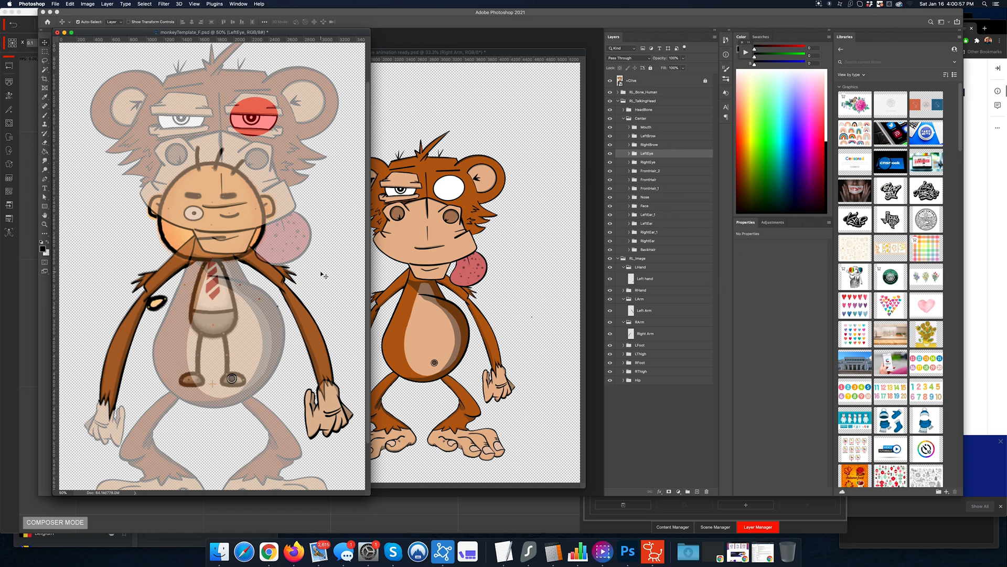
Examine the bone markers around the template's torso and the monkey's arms at a closer zoom.
{"action": "left_click", "coordinate": [289, 334]}
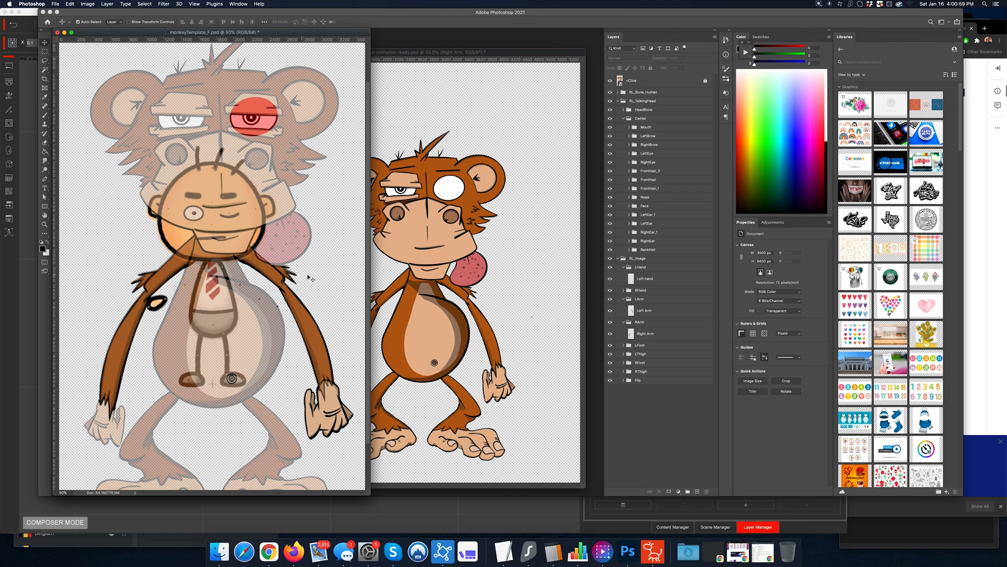
{"action": "key", "text": "super+equal"}
{"action": "key", "text": "super+equal"}
{"action": "key", "text": "super+equal"}
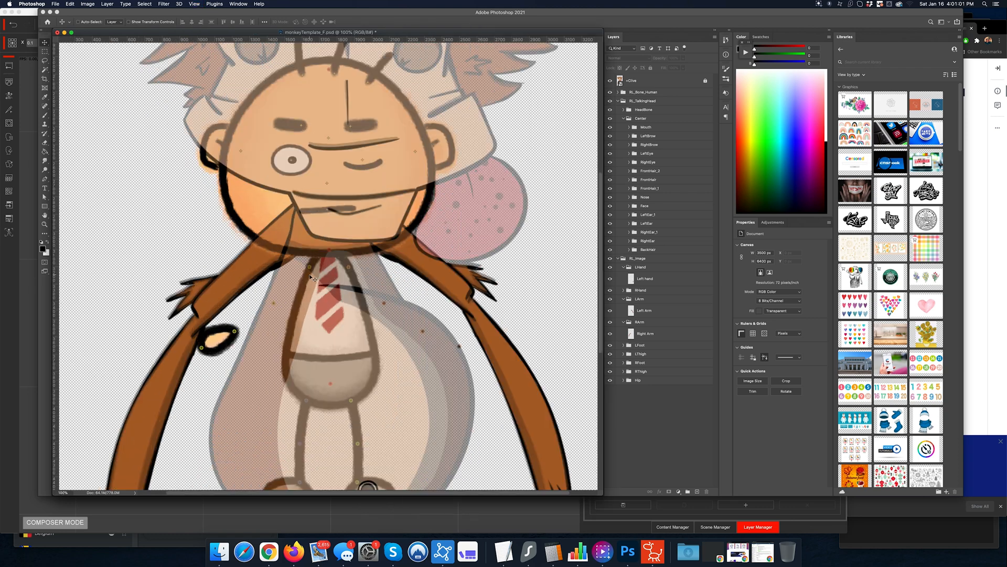
{"action": "scroll", "coordinate": [338, 256], "scroll_direction": "down", "scroll_amount": 5}
{"action": "scroll", "coordinate": [339, 256], "scroll_direction": "right", "scroll_amount": 7}
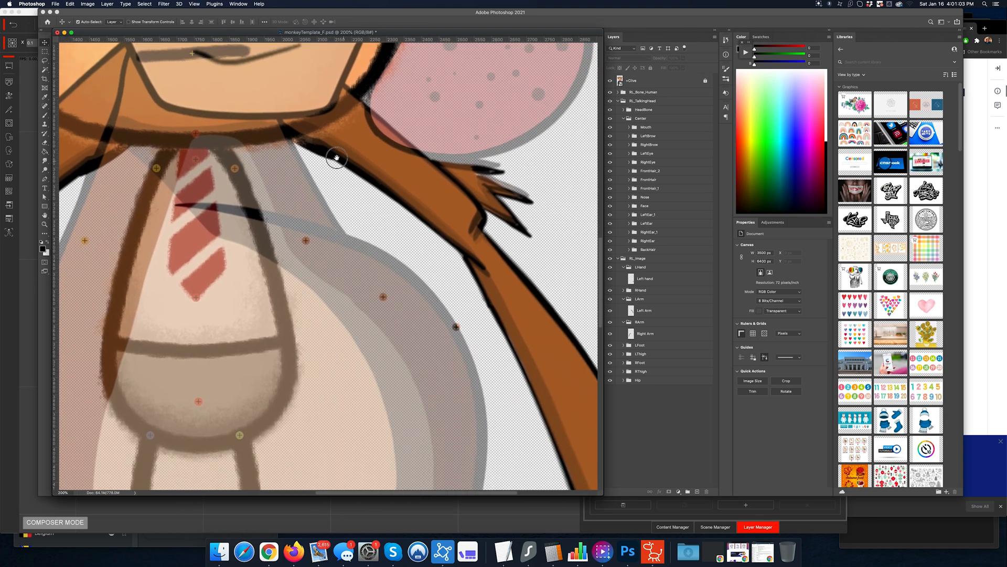
{"action": "key", "text": "super+minus"}
{"action": "key", "text": "super+minus"}
{"action": "key", "text": "super+minus"}
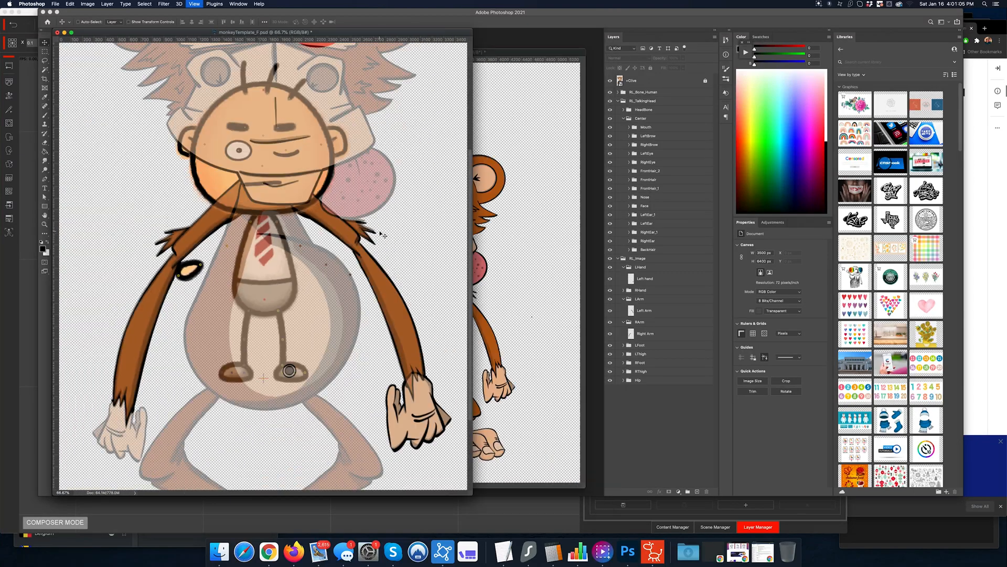
Tidy the template's layer list by collapsing the RL_TalkingHead and RL_Image groups.
{"action": "left_click", "coordinate": [620, 100]}
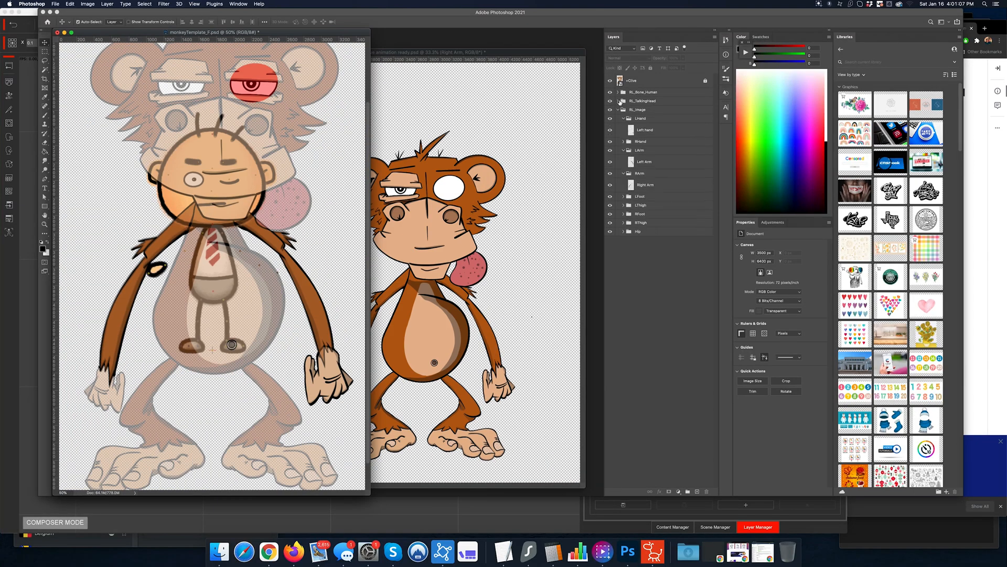
{"action": "left_click", "coordinate": [618, 109]}
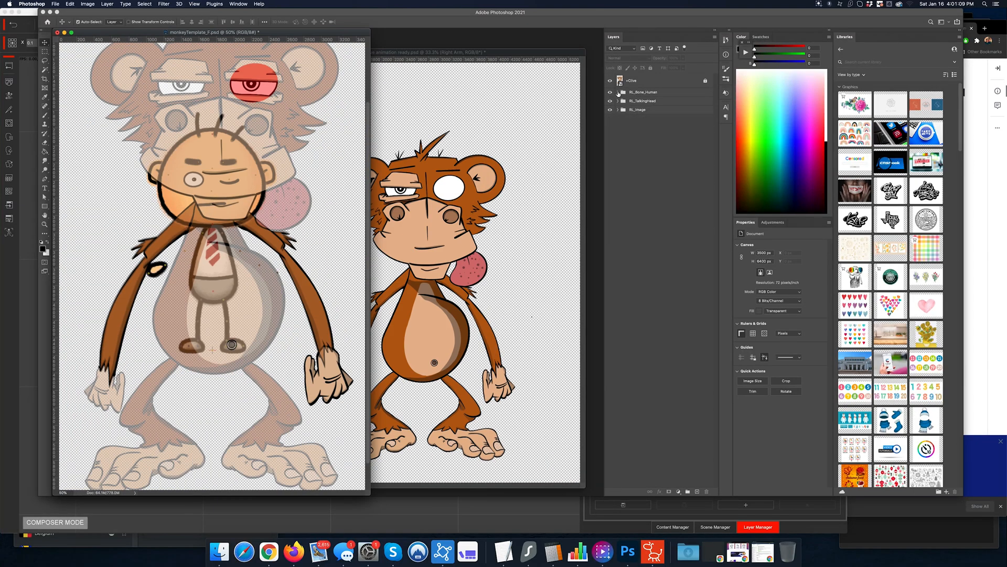
{"action": "left_click", "coordinate": [618, 92]}
{"action": "left_click", "coordinate": [618, 92]}
Move the LHand_Nub bone marker to the left hand's fingertips and the LHand marker to the left wrist.
{"action": "key", "text": "super+plus"}
{"action": "key", "text": "super+plus"}
{"action": "key", "text": "super+plus"}
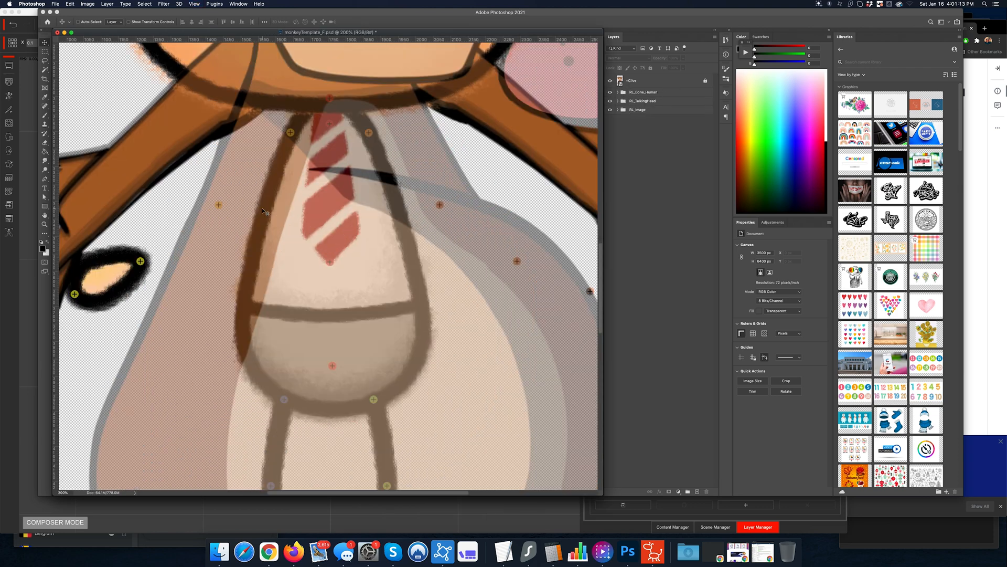
{"action": "left_click_drag", "start_coordinate": [444, 262], "coordinate": [121, 139]}
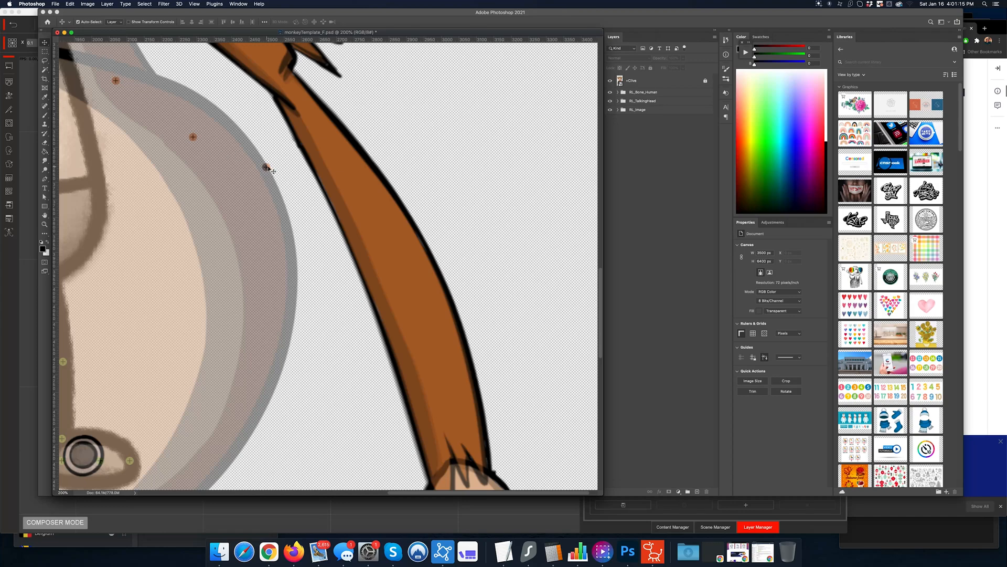
{"action": "left_click", "coordinate": [266, 166]}
{"action": "left_click_drag", "start_coordinate": [328, 242], "coordinate": [449, 405]}
{"action": "mouse_move", "coordinate": [504, 441]}
{"action": "left_mouse_down"}
{"action": "mouse_move", "coordinate": [445, 187]}
{"action": "mouse_move", "coordinate": [430, 178]}
{"action": "mouse_move", "coordinate": [461, 230]}
{"action": "mouse_move", "coordinate": [456, 406]}
{"action": "mouse_move", "coordinate": [444, 419]}
{"action": "left_mouse_up"}
{"action": "left_click_drag", "start_coordinate": [452, 71], "coordinate": [534, 359]}
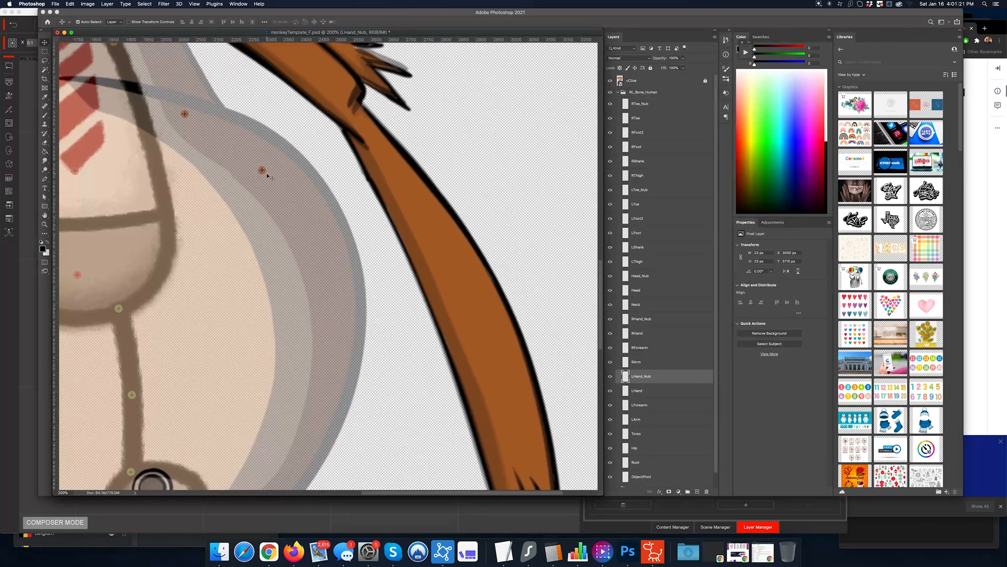
{"action": "left_click", "coordinate": [262, 170]}
{"action": "mouse_move", "coordinate": [262, 170]}
{"action": "left_mouse_down"}
{"action": "mouse_move", "coordinate": [578, 416]}
{"action": "mouse_move", "coordinate": [485, 152]}
{"action": "mouse_move", "coordinate": [447, 233]}
{"action": "left_mouse_up"}
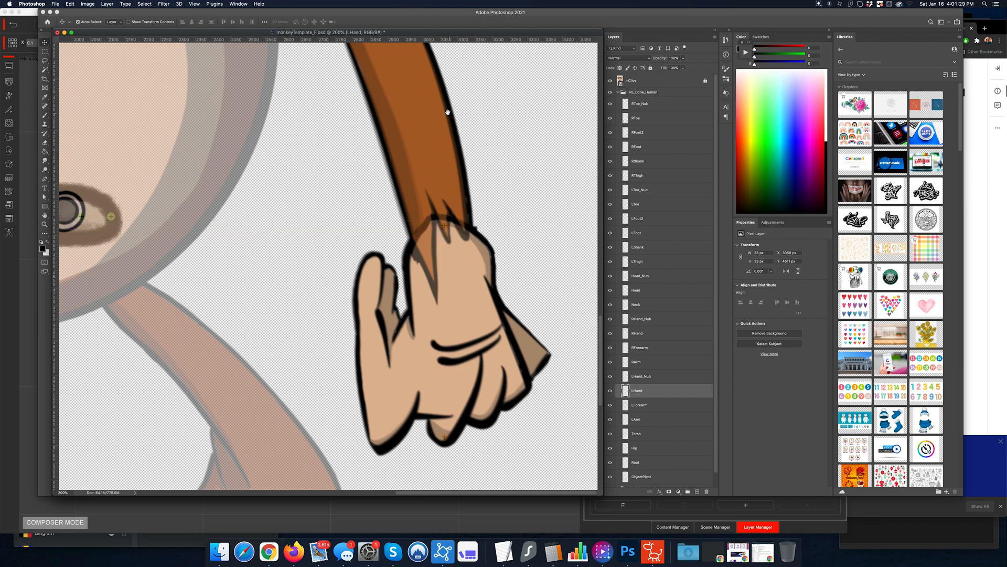
Move the LForearm bone marker to the monkey's left elbow and the LArm marker to the left shoulder area.
{"action": "scroll", "coordinate": [297, 252], "scroll_direction": "up", "scroll_amount": 10}
{"action": "scroll", "coordinate": [297, 252], "scroll_direction": "left", "scroll_amount": 4}
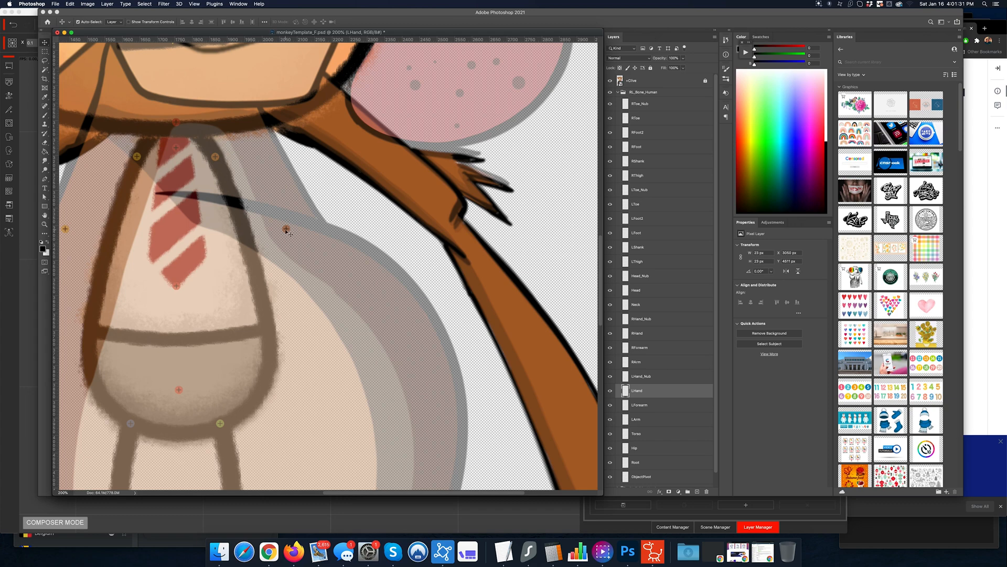
{"action": "mouse_move", "coordinate": [286, 229]}
{"action": "left_mouse_down"}
{"action": "mouse_move", "coordinate": [489, 253]}
{"action": "mouse_move", "coordinate": [468, 244]}
{"action": "left_mouse_up"}
{"action": "left_click_drag", "start_coordinate": [405, 283], "coordinate": [574, 480]}
{"action": "mouse_move", "coordinate": [386, 352]}
{"action": "left_mouse_down"}
{"action": "mouse_move", "coordinate": [427, 279]}
{"action": "mouse_move", "coordinate": [394, 261]}
{"action": "mouse_move", "coordinate": [412, 251]}
{"action": "mouse_move", "coordinate": [409, 260]}
{"action": "left_mouse_up"}
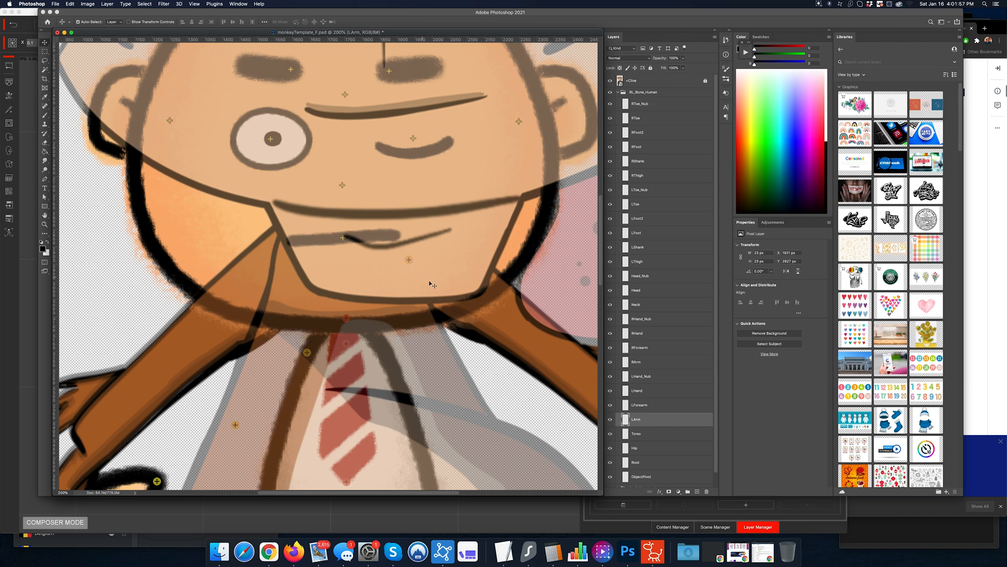
Unlock and delete the semi-transparent +Clive reference layer and save the monkeyTemplate_F document.
{"action": "key", "text": "super+s"}
{"action": "left_click", "coordinate": [705, 81]}
{"action": "left_click_drag", "start_coordinate": [700, 81], "coordinate": [704, 490]}
{"action": "key", "text": "super+minus"}
{"action": "key", "text": "super+minus"}
{"action": "key", "text": "super+minus"}
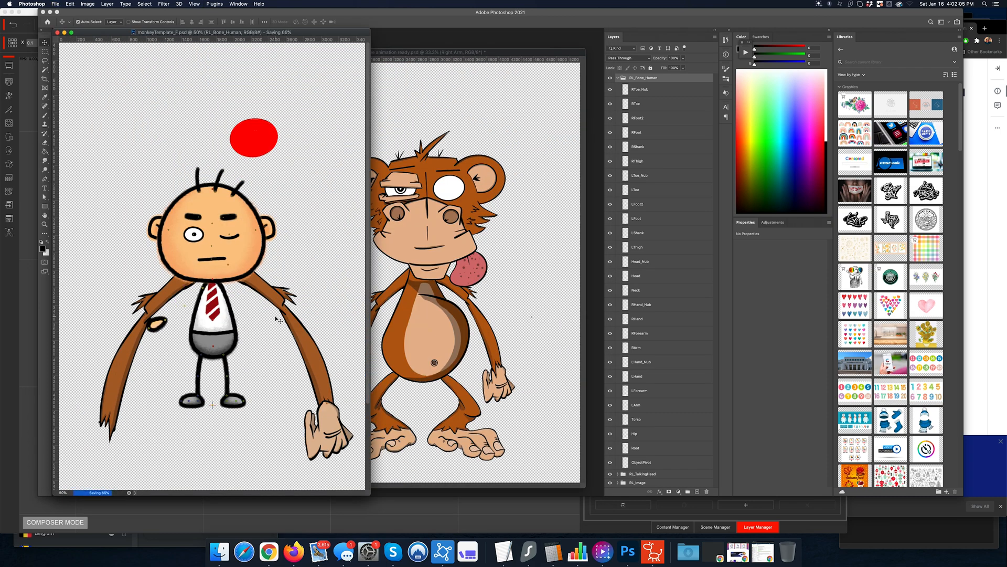
Switch to Cartoon Animator 4, return to stage mode and delete the existing dummy character from the scene.
{"action": "left_click", "coordinate": [652, 552]}
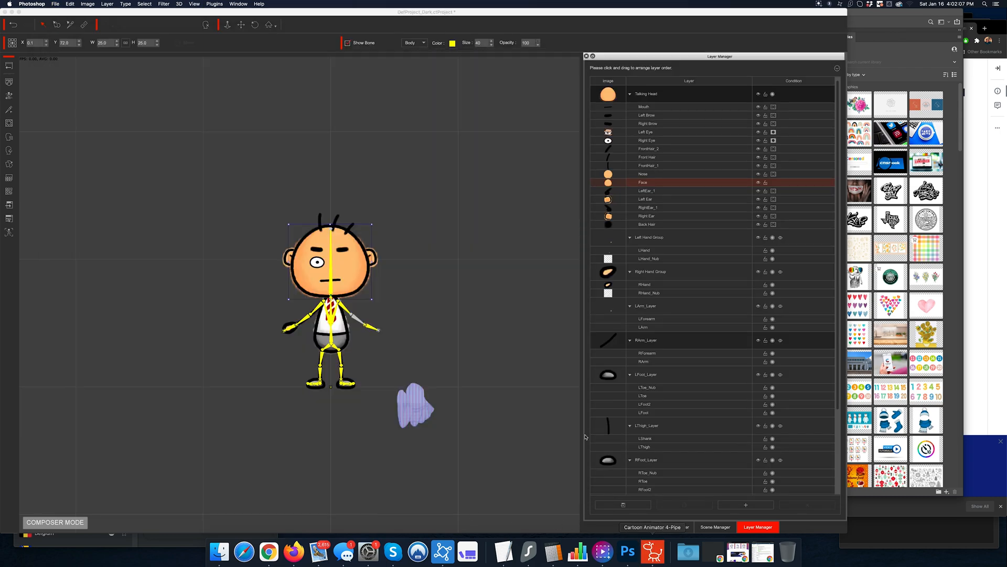
{"action": "left_click", "coordinate": [9, 65]}
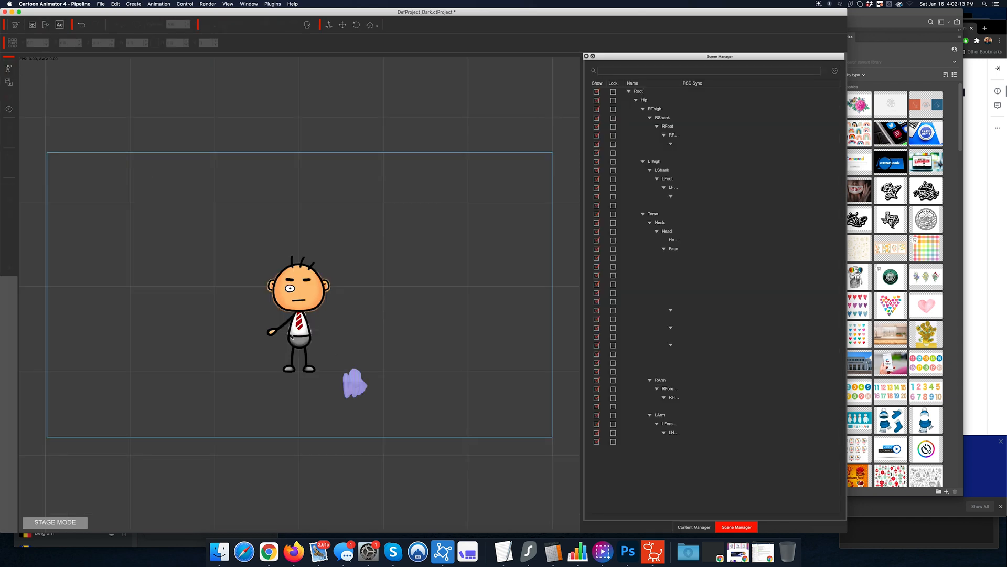
{"action": "key", "text": "Delete"}
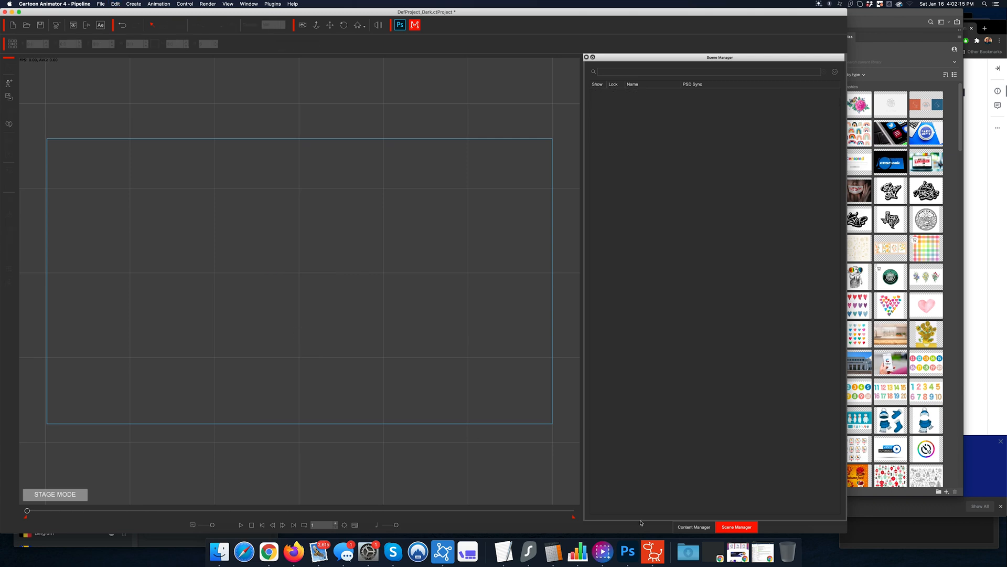
Import monkeyTemplate_F.psd from the downloads folder onto the empty stage.
{"action": "left_click", "coordinate": [688, 551]}
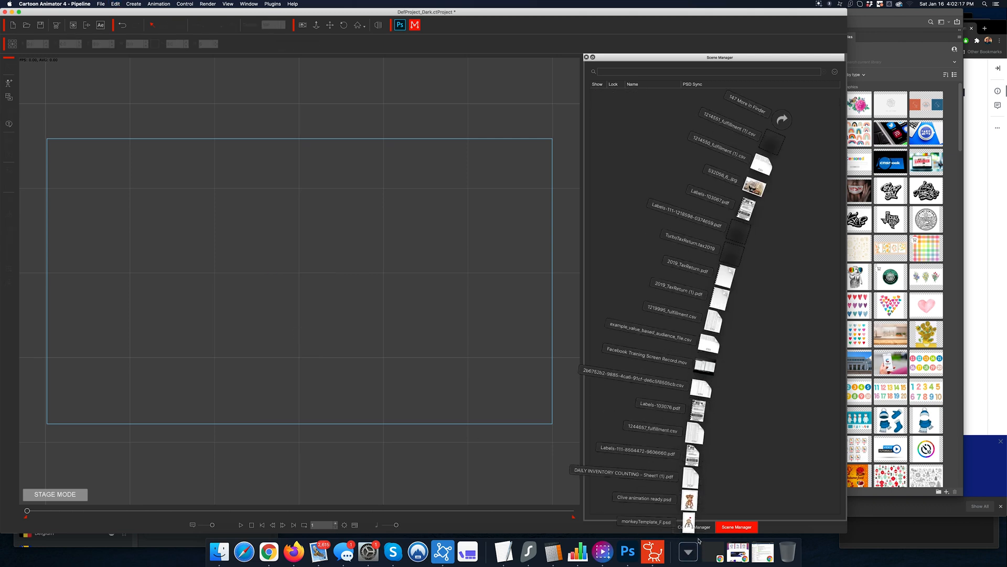
{"action": "left_click", "coordinate": [279, 317]}
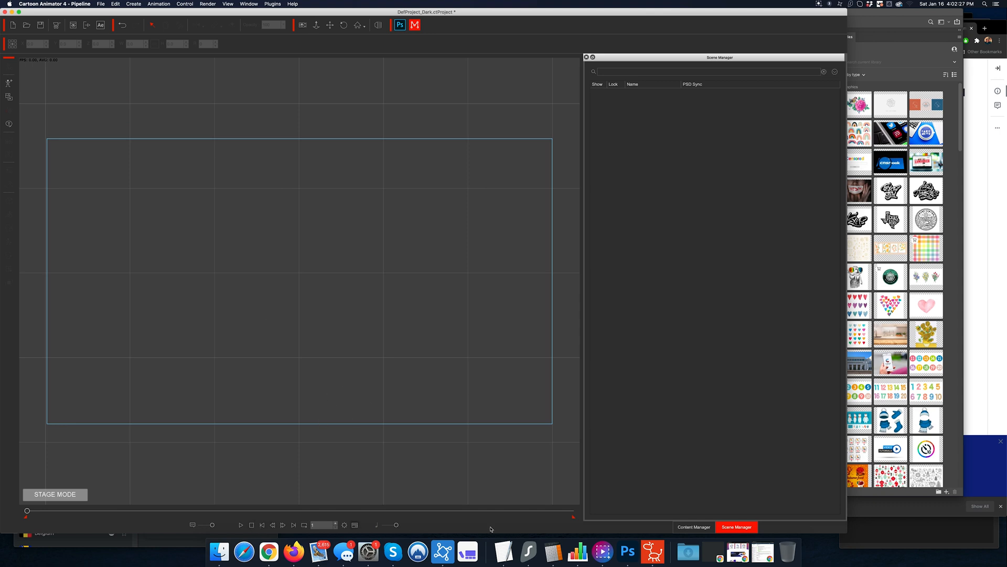
{"action": "left_click", "coordinate": [688, 552]}
{"action": "left_click_drag", "start_coordinate": [689, 522], "coordinate": [371, 295]}
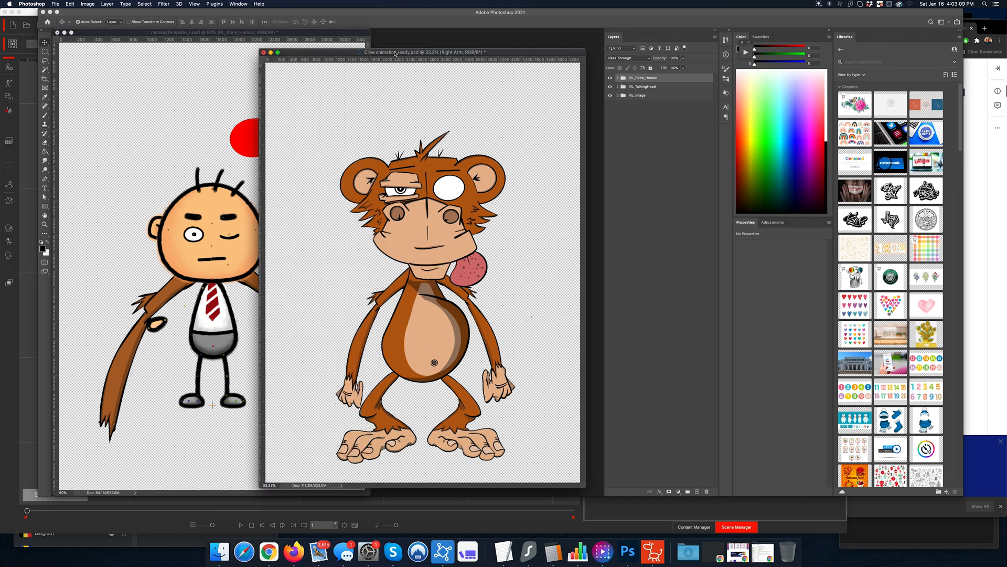
Check the image size and resolution of Clive animation ready.psd in Photoshop.
{"action": "left_click", "coordinate": [87, 4]}
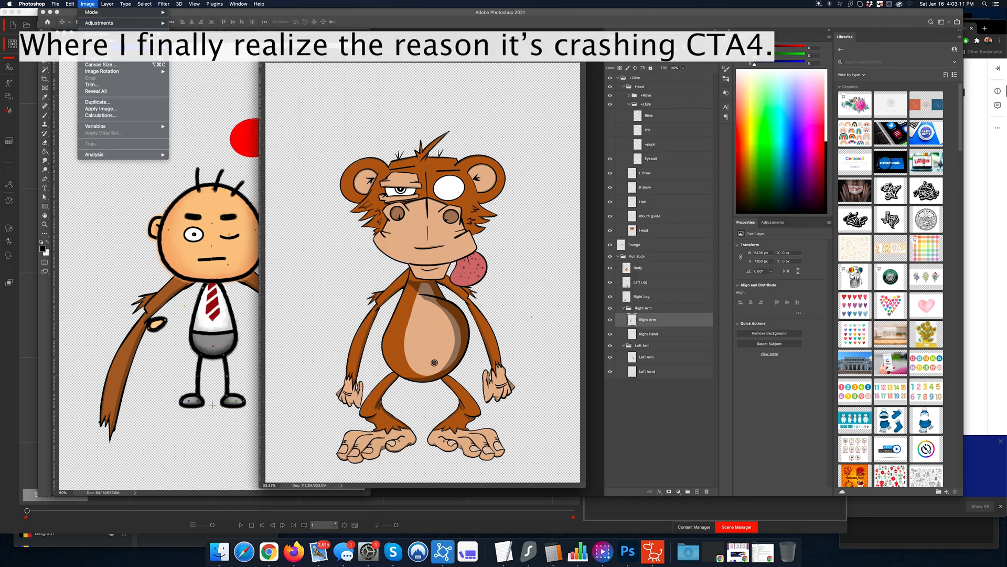
{"action": "left_click", "coordinate": [100, 57]}
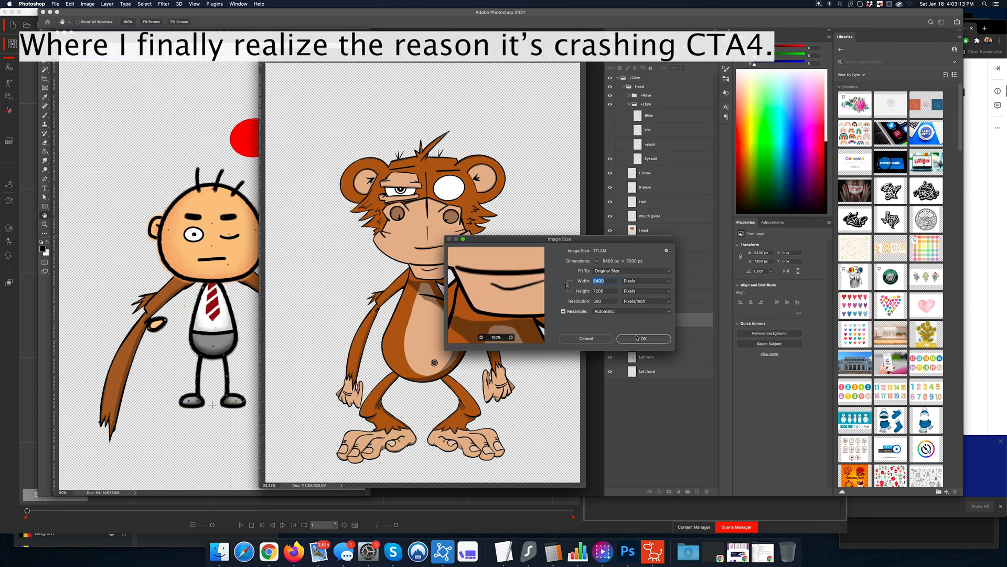
{"action": "double_click", "coordinate": [607, 301]}
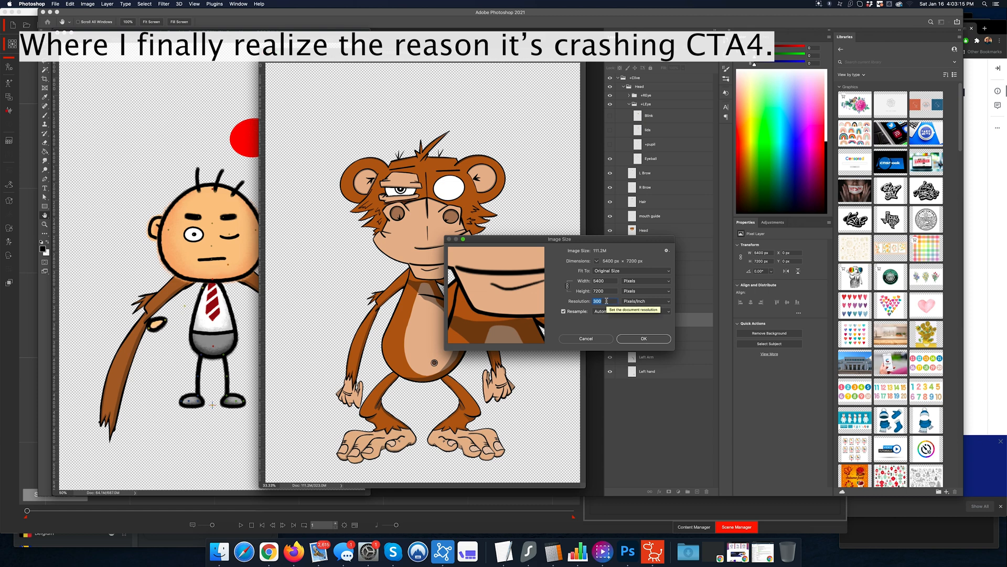
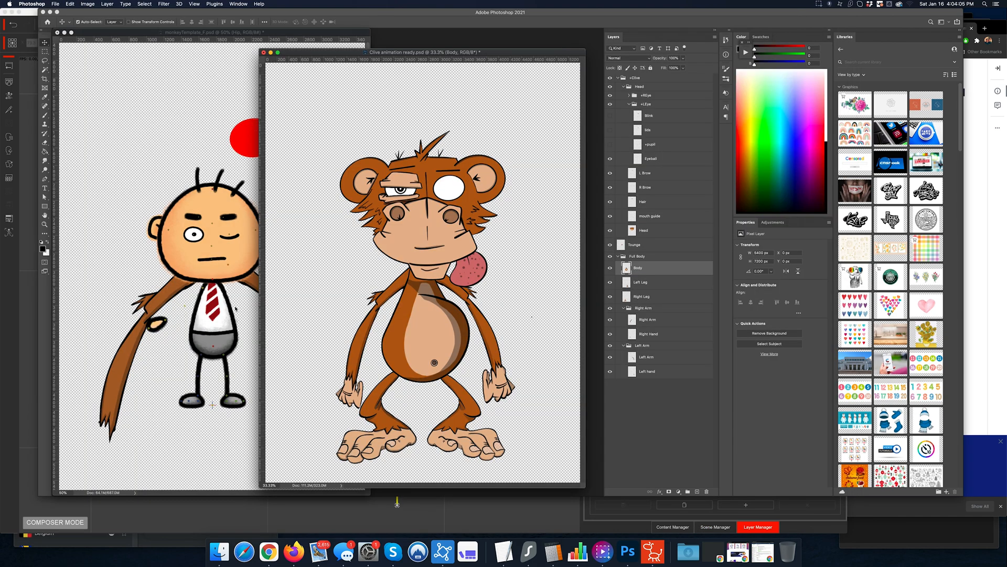
Select the Hip layer in the template, and hide the Full Body group in Clive animation ready.psd.
{"action": "left_click", "coordinate": [227, 322]}
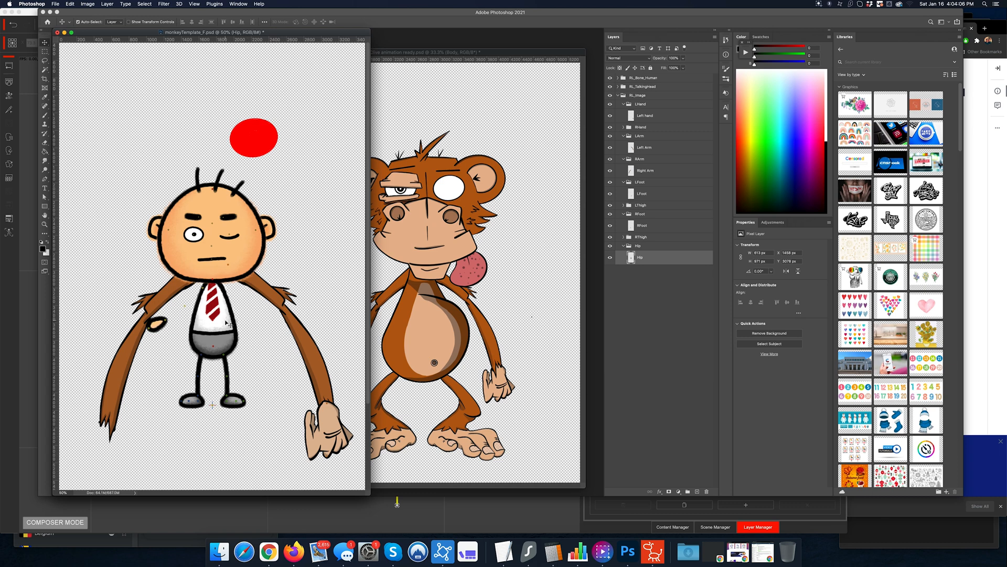
{"action": "left_click", "coordinate": [254, 319]}
{"action": "left_click", "coordinate": [221, 320]}
{"action": "left_click", "coordinate": [497, 320]}
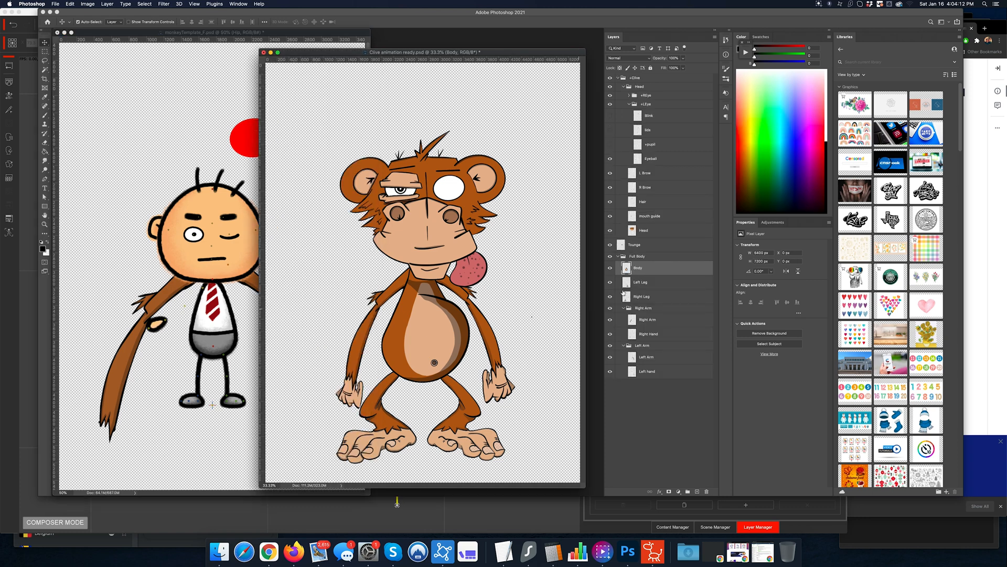
{"action": "left_click", "coordinate": [611, 256]}
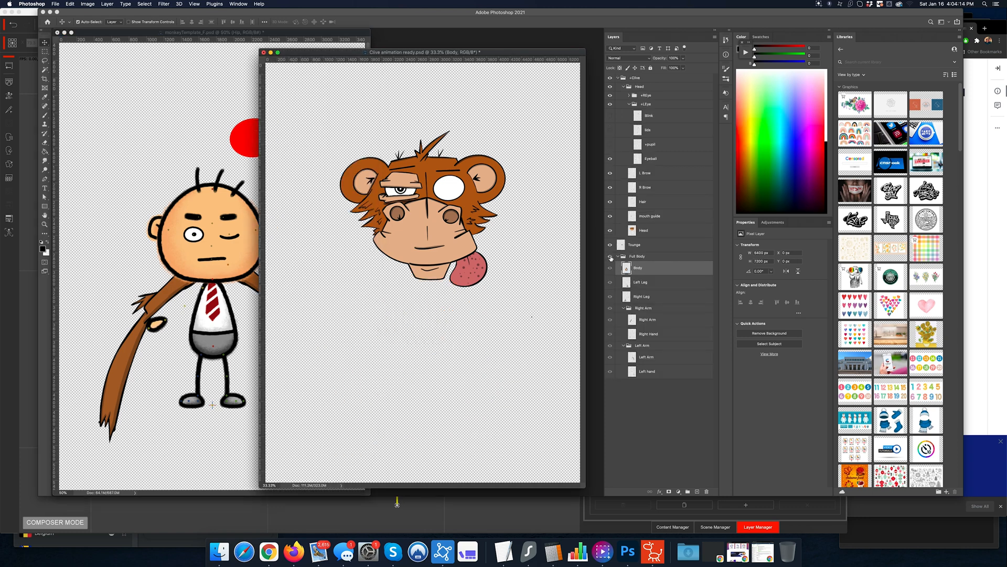
Show the monkey's full body, hide its head, copy its Body layer into the template's Hip group and delete the old Hip layer.
{"action": "left_click", "coordinate": [610, 256]}
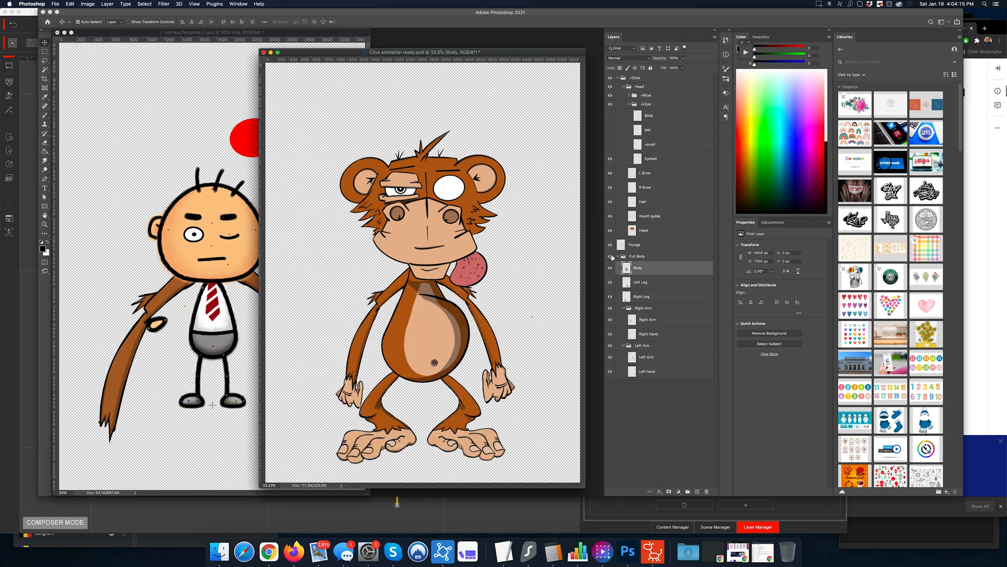
{"action": "left_click", "coordinate": [610, 87]}
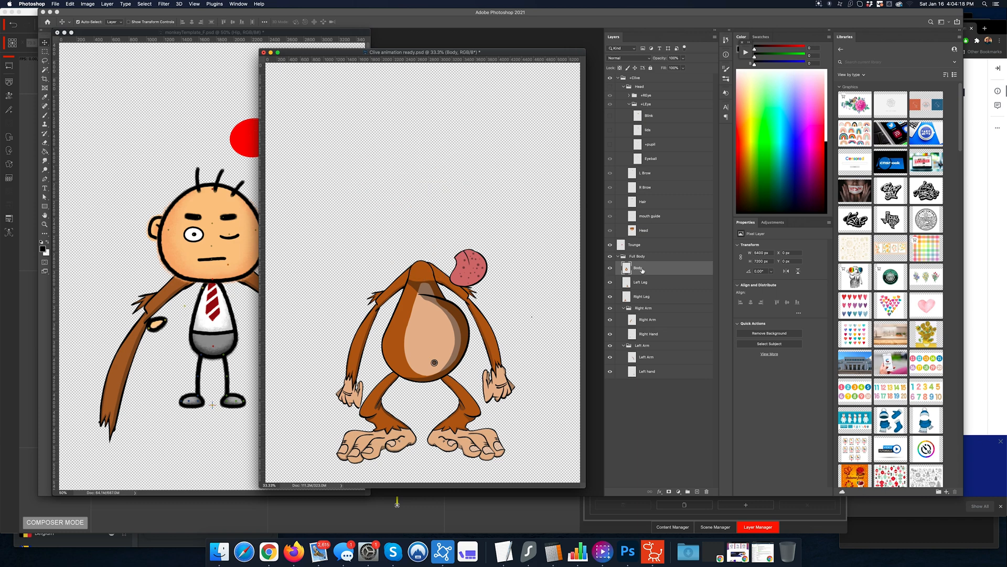
{"action": "left_click_drag", "start_coordinate": [637, 268], "coordinate": [215, 324]}
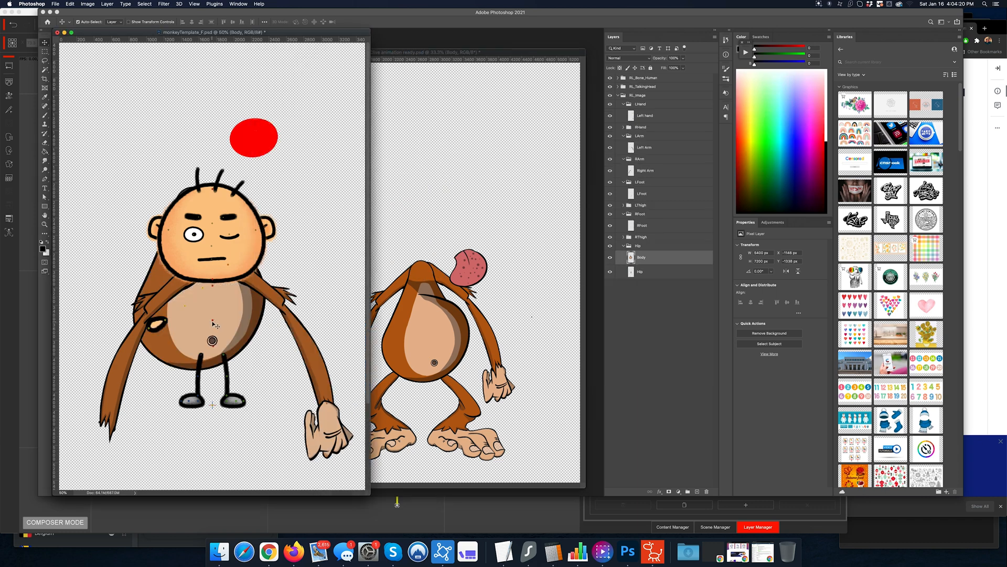
{"action": "left_click", "coordinate": [639, 272]}
{"action": "key", "text": "Delete"}
{"action": "left_click_drag", "start_coordinate": [233, 301], "coordinate": [252, 374]}
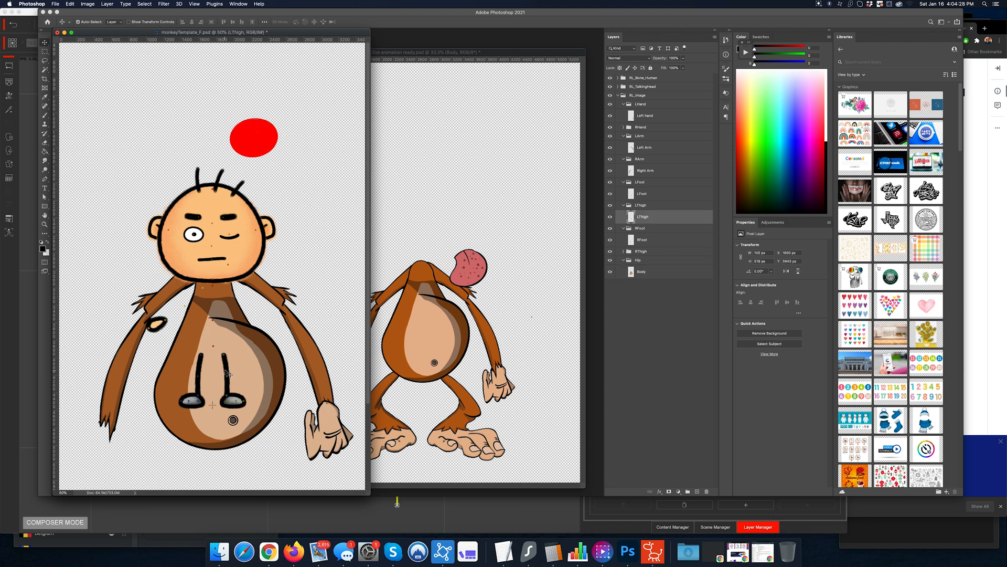
Copy the monkey's Left Leg layer into the template's LThigh group and delete the old LThigh layer.
{"action": "left_click", "coordinate": [469, 395]}
{"action": "left_click_drag", "start_coordinate": [640, 281], "coordinate": [279, 430]}
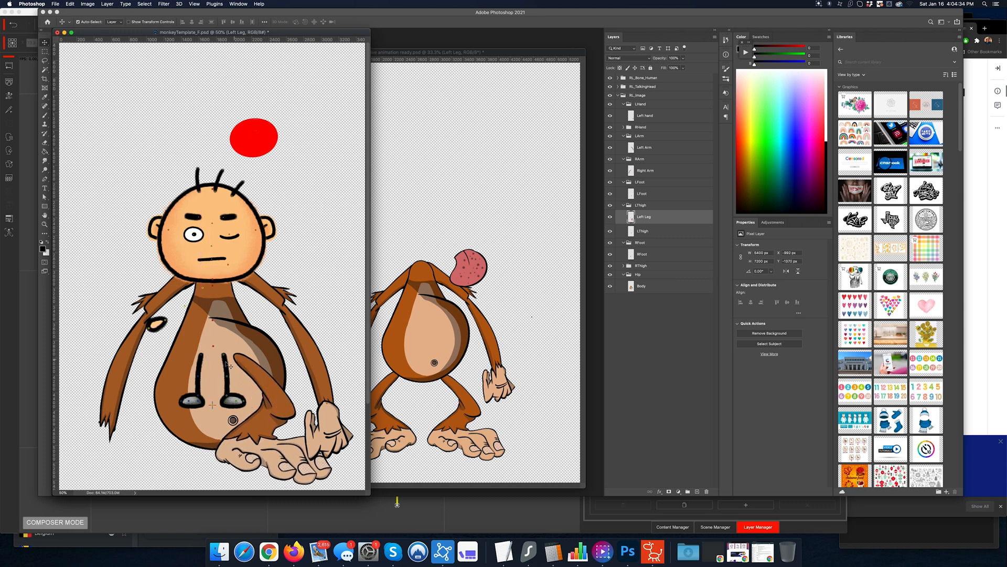
{"action": "left_click", "coordinate": [656, 231]}
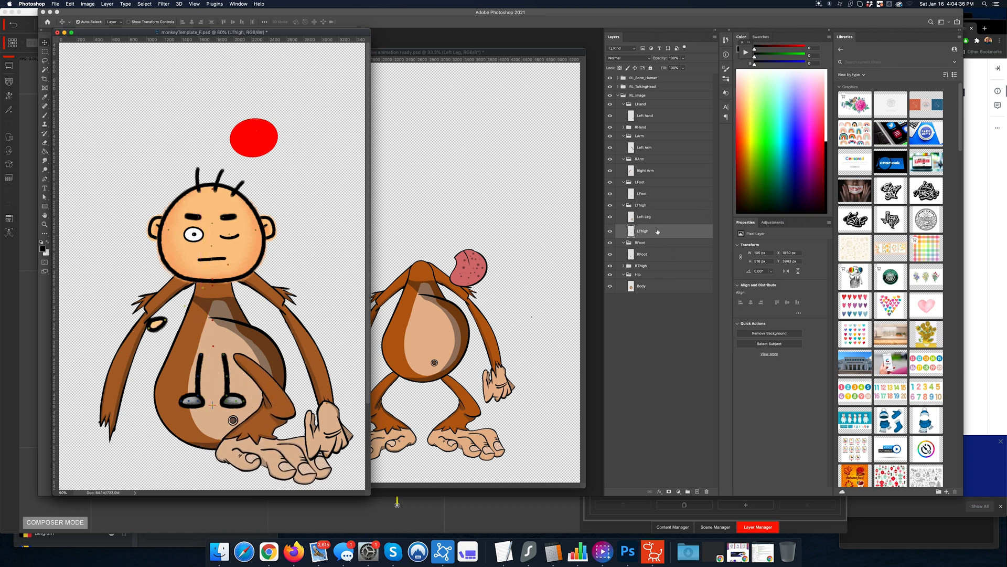
{"action": "key", "text": "Delete"}
Replace the template's RThigh layer with the monkey's Right Leg layer in the RThigh group.
{"action": "left_click", "coordinate": [203, 382]}
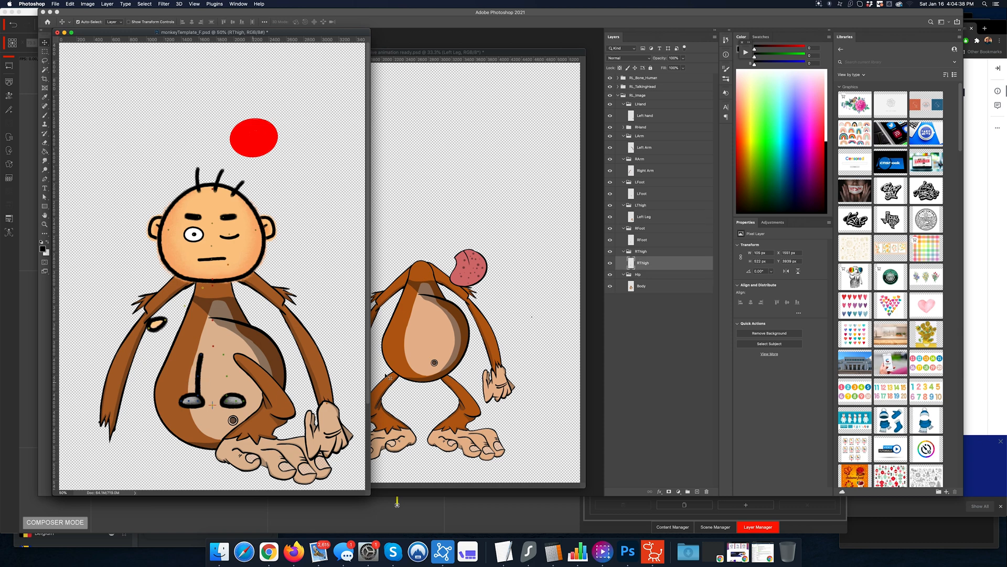
{"action": "left_click", "coordinate": [533, 310]}
{"action": "left_click_drag", "start_coordinate": [383, 389], "coordinate": [187, 370]}
{"action": "left_click", "coordinate": [197, 380]}
{"action": "key", "text": "Delete"}
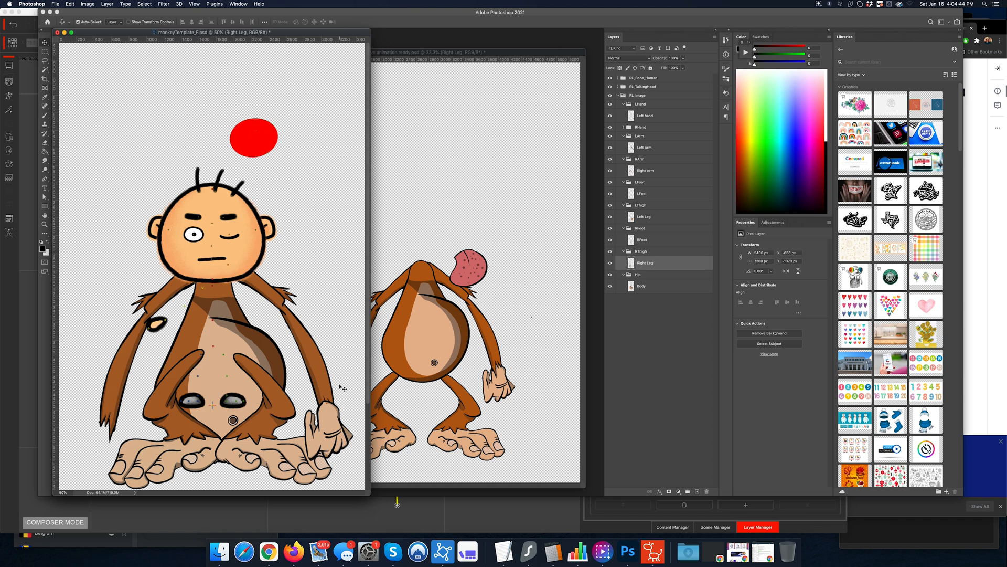
Delete the template's old LFoot and RFoot layers, keeping their empty groups.
{"action": "left_click", "coordinate": [239, 401]}
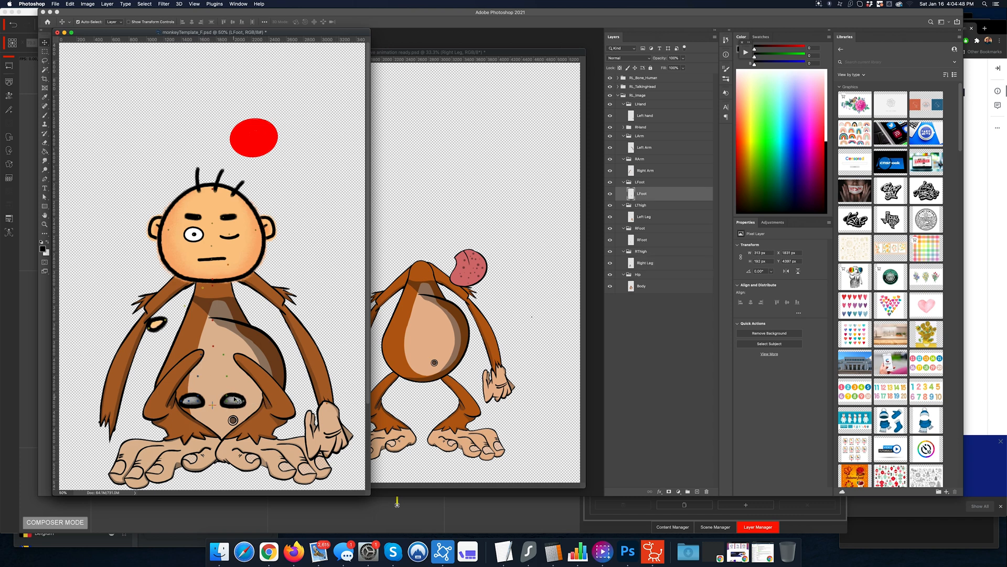
{"action": "key", "text": "Delete"}
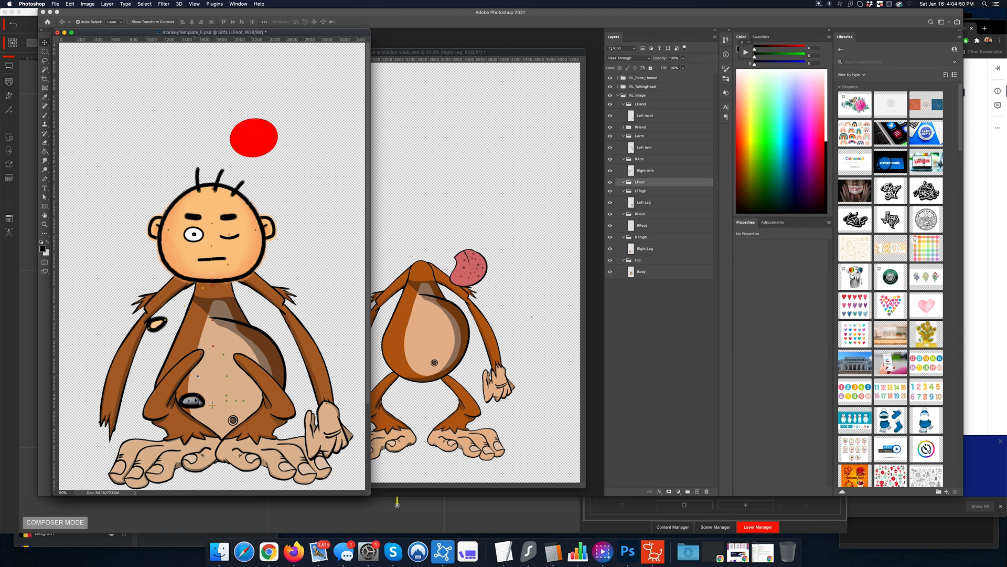
{"action": "left_click", "coordinate": [196, 400]}
{"action": "key", "text": "Delete"}
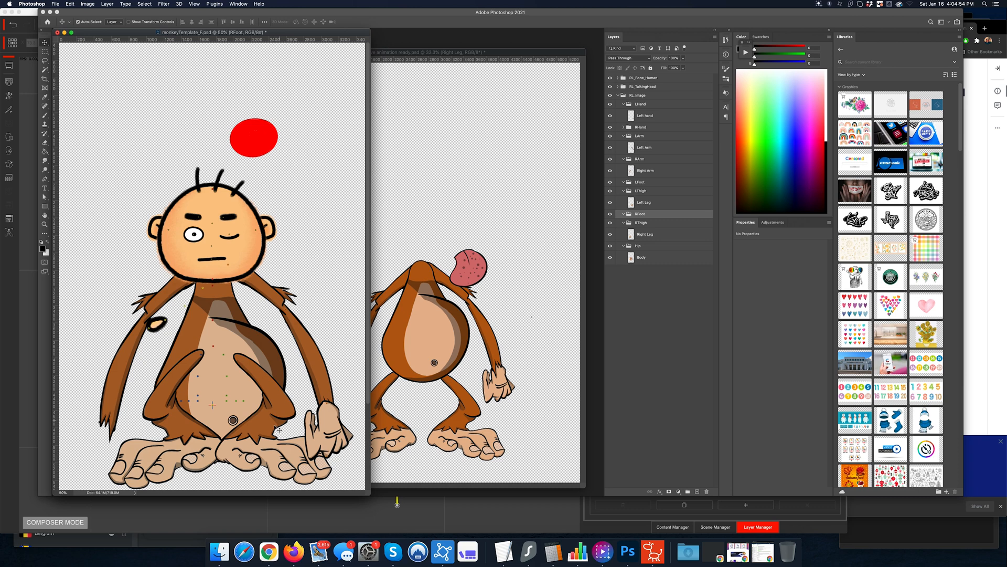
Copy the monkey's Right Hand layer into the RHand group, fit it to the right arm and delete the old RHand layer.
{"action": "left_click", "coordinate": [156, 325]}
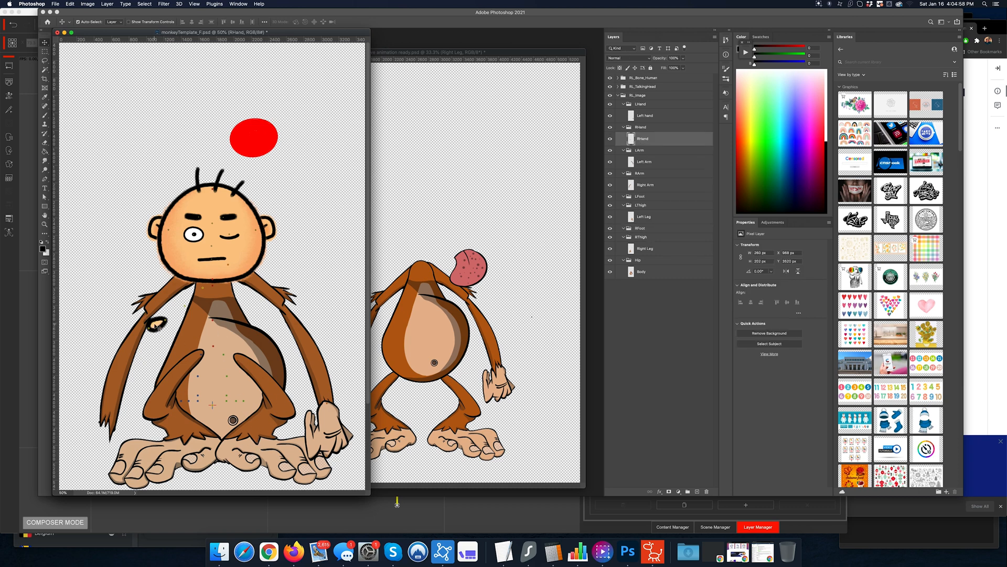
{"action": "left_click", "coordinate": [506, 372]}
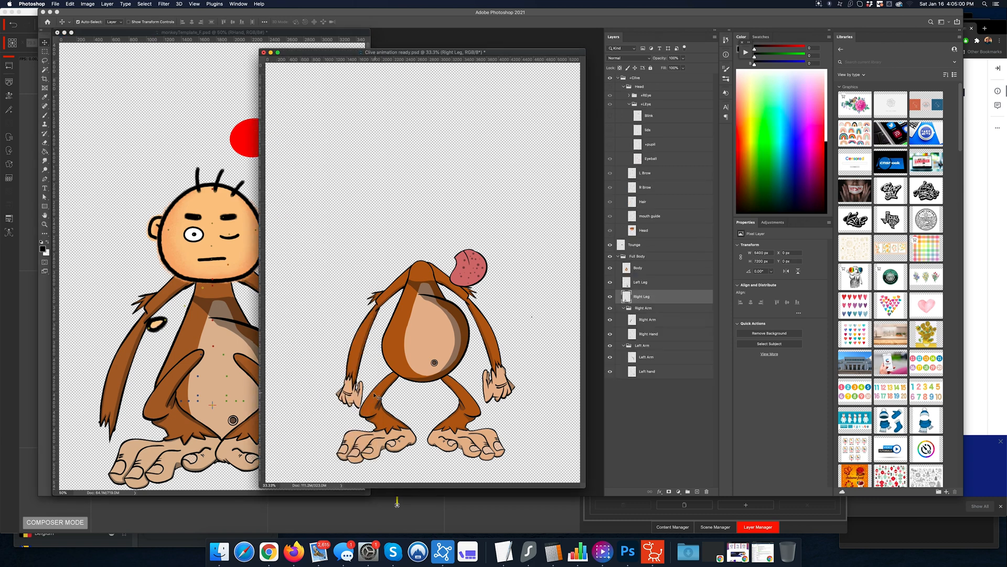
{"action": "left_click", "coordinate": [358, 400]}
{"action": "left_click_drag", "start_coordinate": [101, 391], "coordinate": [119, 451]}
{"action": "left_click", "coordinate": [158, 328]}
{"action": "key", "text": "Delete"}
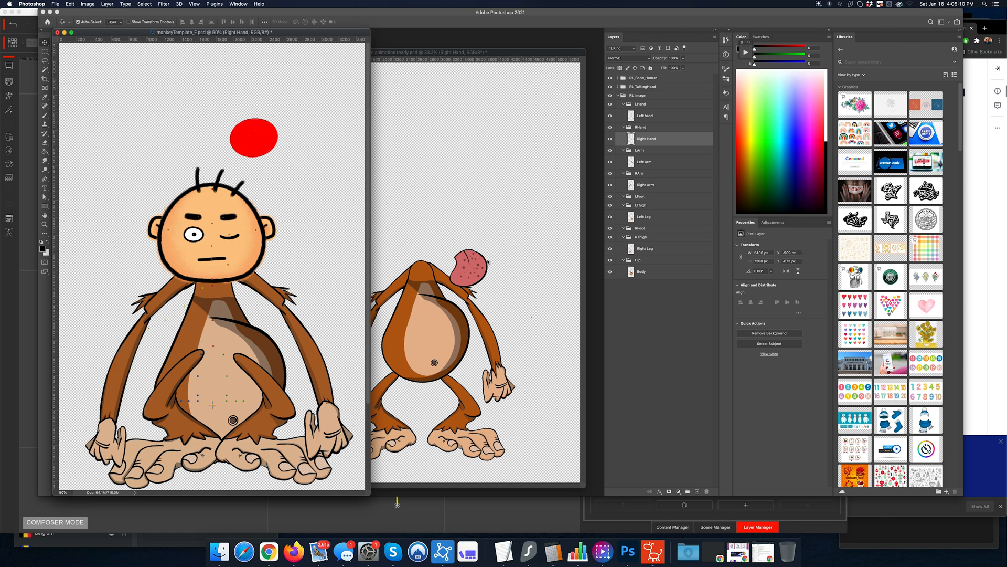
Deselect all layers and save the monkeyTemplate_F.psd template.
{"action": "left_click", "coordinate": [254, 290]}
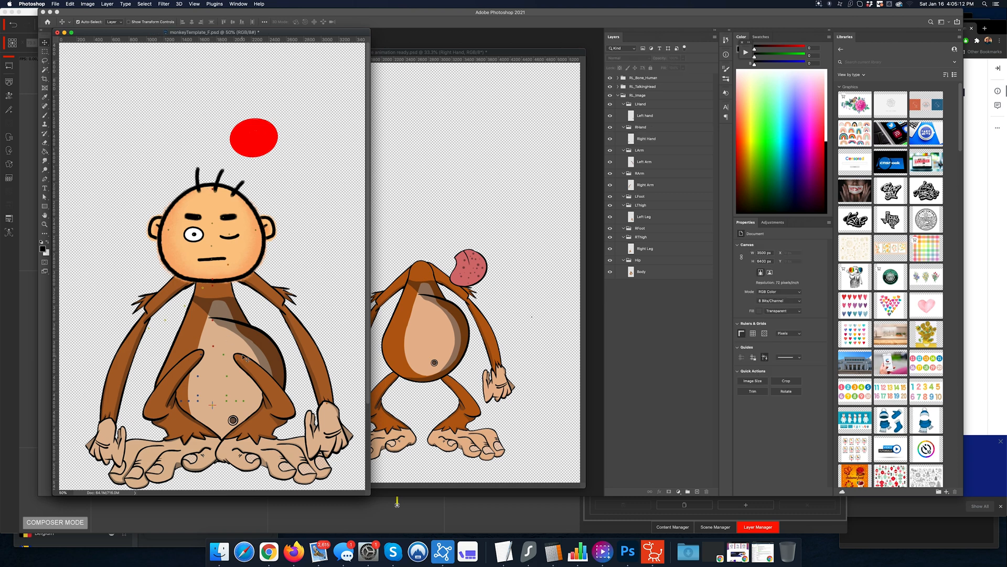
{"action": "key", "text": "super+s"}
{"action": "left_click", "coordinate": [477, 232]}
{"action": "left_click", "coordinate": [211, 138]}
Scale the whole RL_Image group down to about 54% and position the monkey body under the template head.
{"action": "left_click", "coordinate": [636, 96]}
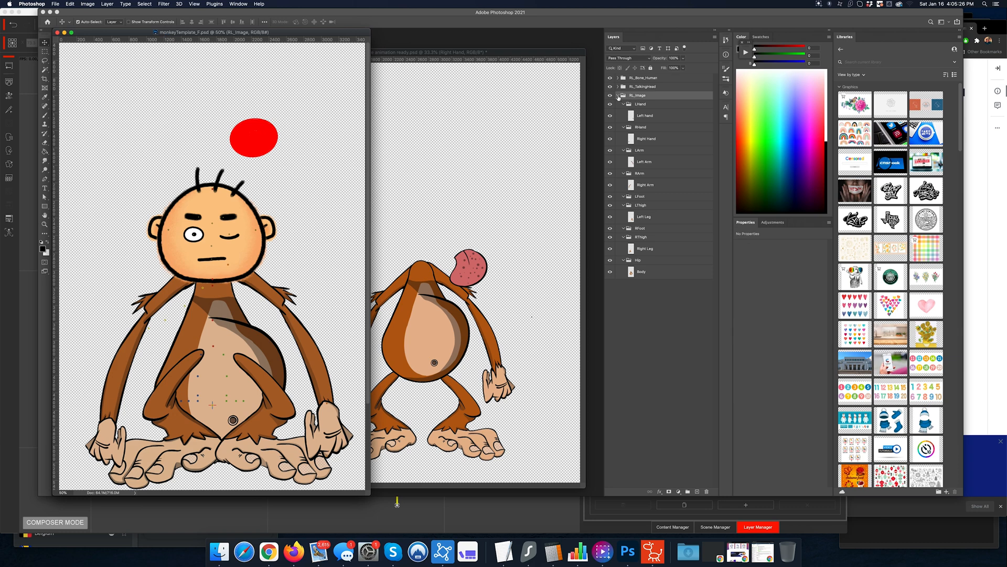
{"action": "key", "text": "super+t"}
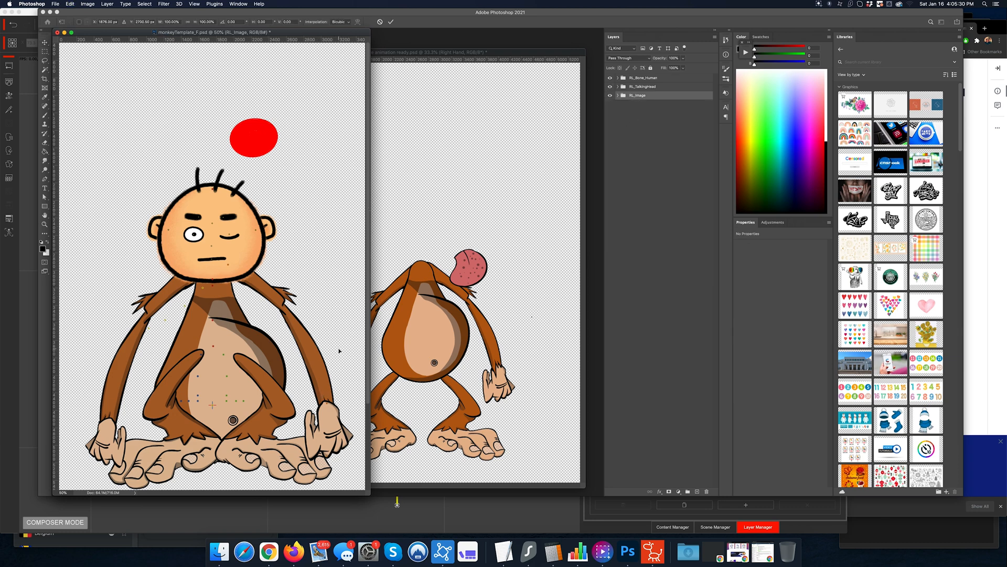
{"action": "key", "text": "super+0"}
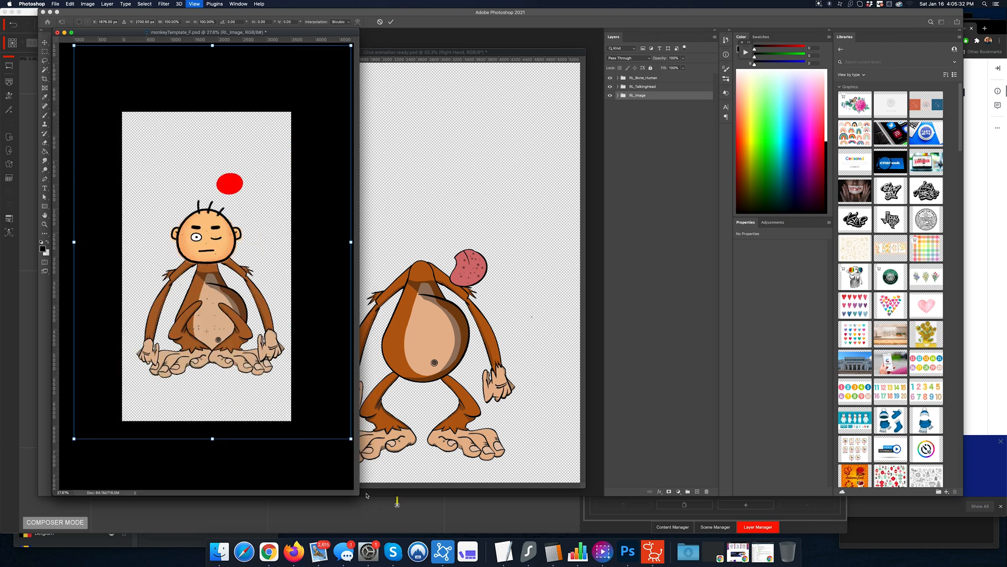
{"action": "left_click_drag", "start_coordinate": [359, 493], "coordinate": [496, 510]}
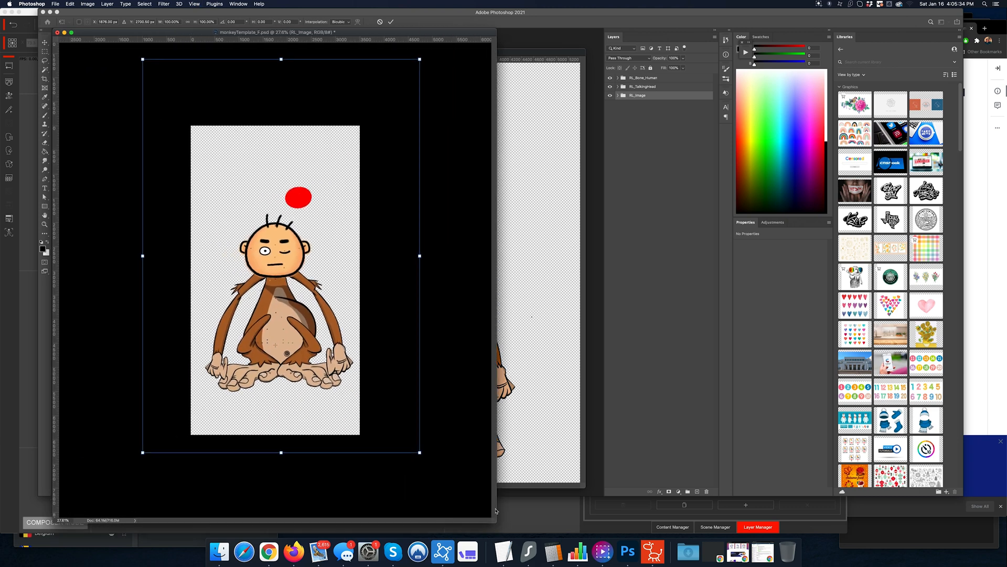
{"action": "left_click_drag", "start_coordinate": [421, 454], "coordinate": [332, 379]}
{"action": "mouse_move", "coordinate": [299, 301]}
{"action": "left_mouse_down"}
{"action": "mouse_move", "coordinate": [297, 335]}
{"action": "mouse_move", "coordinate": [295, 314]}
{"action": "left_mouse_up"}
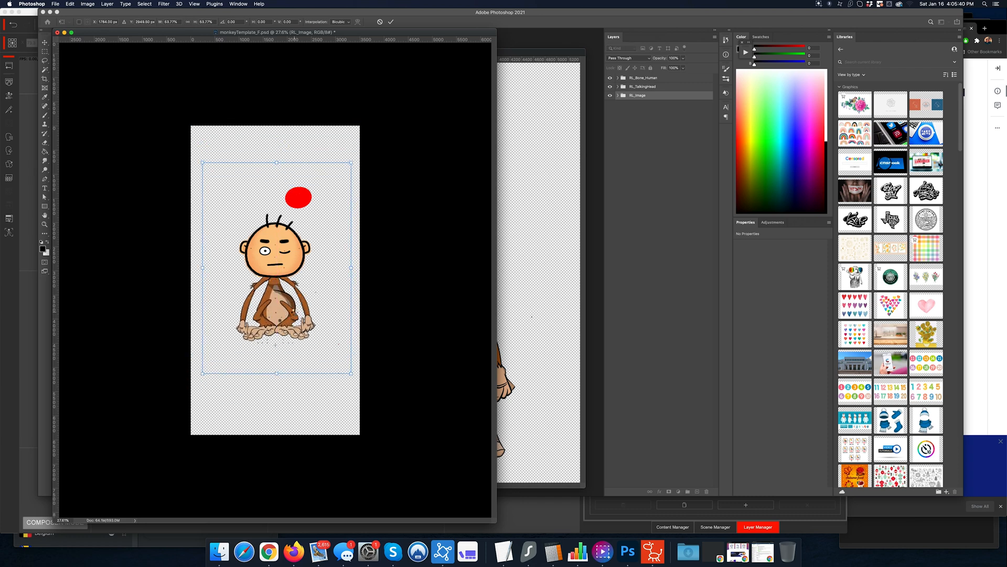
{"action": "key", "text": "Return"}
{"action": "key", "text": "super+equal"}
{"action": "key", "text": "super+equal"}
{"action": "key", "text": "super+equal"}
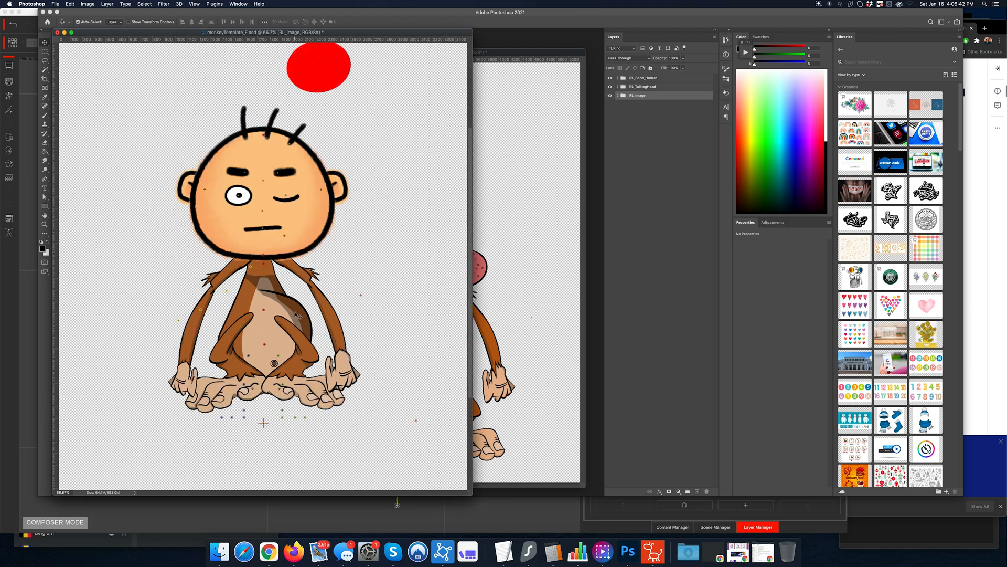
Move the Left Leg and Right Leg layers down so the legs hang from the bottom of the body.
{"action": "key", "text": "a"}
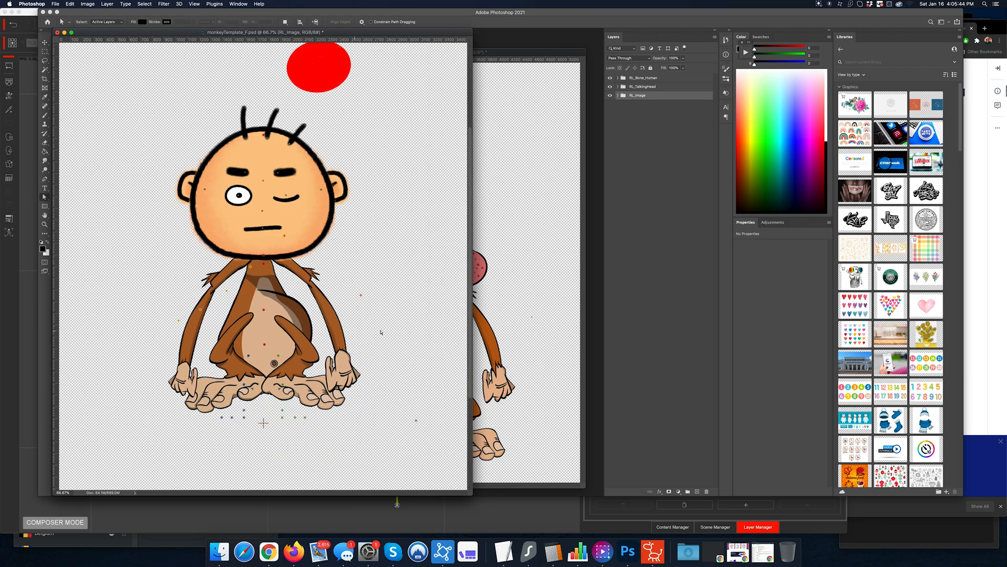
{"action": "key", "text": "v"}
{"action": "left_click_drag", "start_coordinate": [304, 347], "coordinate": [307, 410]}
{"action": "left_click_drag", "start_coordinate": [245, 335], "coordinate": [236, 396]}
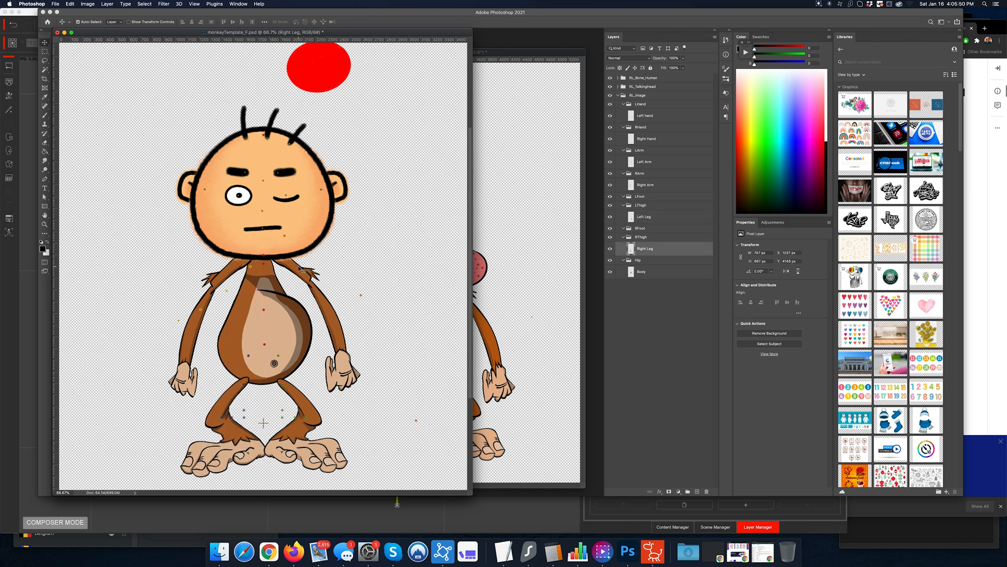
Reposition both arms at the monkey's shoulders and realign the right and left hands with the ends of the arms.
{"action": "left_click_drag", "start_coordinate": [300, 269], "coordinate": [306, 284]}
{"action": "left_click_drag", "start_coordinate": [210, 343], "coordinate": [231, 288]}
{"action": "left_click_drag", "start_coordinate": [189, 375], "coordinate": [181, 398]}
{"action": "mouse_move", "coordinate": [347, 362]}
{"action": "left_mouse_down"}
{"action": "mouse_move", "coordinate": [356, 379]}
{"action": "mouse_move", "coordinate": [348, 371]}
{"action": "left_mouse_up"}
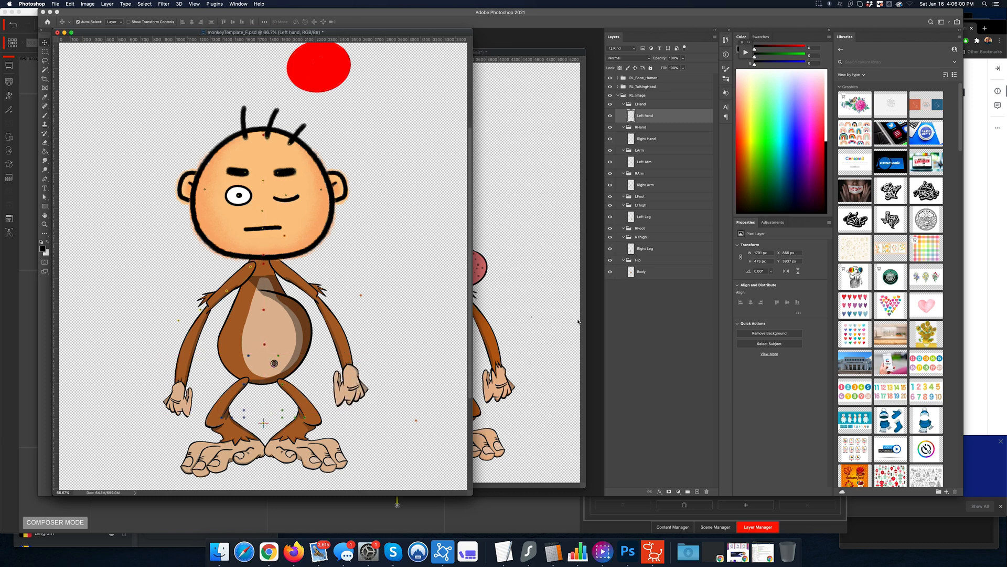
Collapse the LHand group and move the left hand's bone marker onto the monkey's left wrist.
{"action": "left_click", "coordinate": [623, 104]}
{"action": "left_click", "coordinate": [623, 125]}
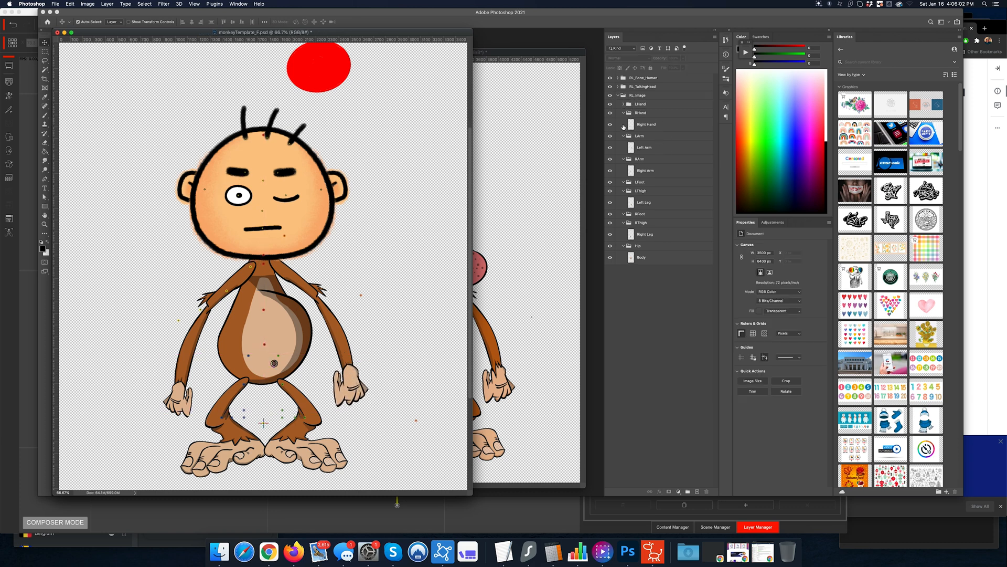
{"action": "key", "text": "super+equal"}
{"action": "key", "text": "super+equal"}
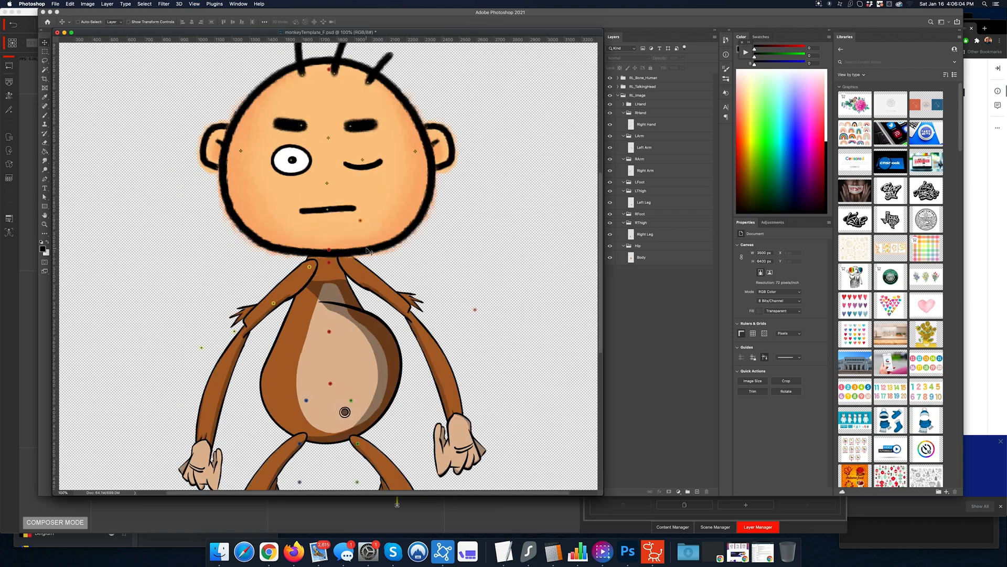
{"action": "left_click_drag", "start_coordinate": [511, 317], "coordinate": [308, 121]}
{"action": "left_click_drag", "start_coordinate": [536, 347], "coordinate": [440, 297]}
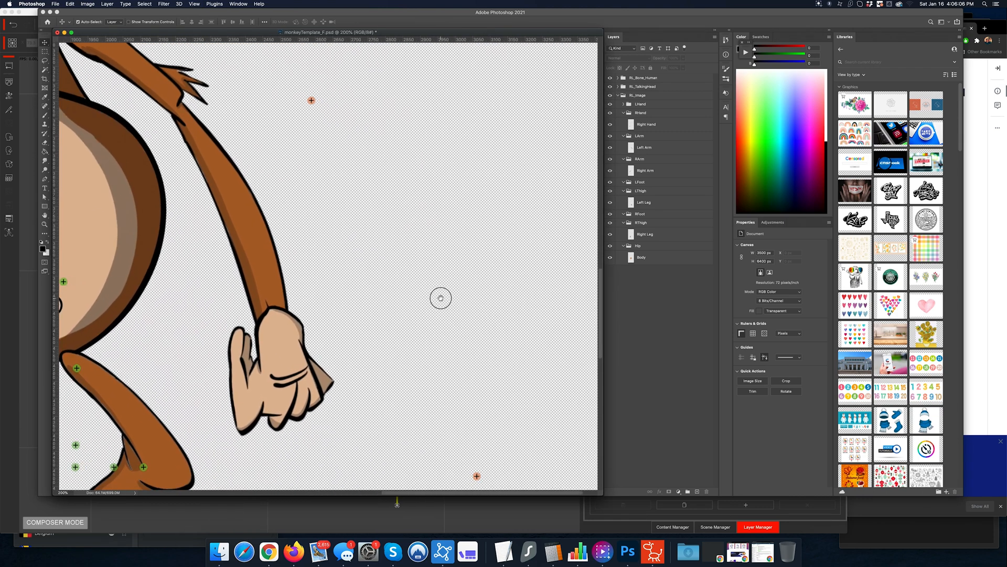
{"action": "mouse_move", "coordinate": [478, 477]}
{"action": "left_mouse_down"}
{"action": "mouse_move", "coordinate": [270, 320]}
{"action": "mouse_move", "coordinate": [278, 321]}
{"action": "left_mouse_up"}
Place the LForearm bone marker on the left elbow and the left arm marker on the left shoulder.
{"action": "left_click_drag", "start_coordinate": [371, 260], "coordinate": [525, 412]}
{"action": "mouse_move", "coordinate": [466, 253]}
{"action": "left_mouse_down"}
{"action": "mouse_move", "coordinate": [373, 266]}
{"action": "mouse_move", "coordinate": [351, 254]}
{"action": "mouse_move", "coordinate": [336, 265]}
{"action": "left_mouse_up"}
{"action": "left_click_drag", "start_coordinate": [456, 256], "coordinate": [504, 267]}
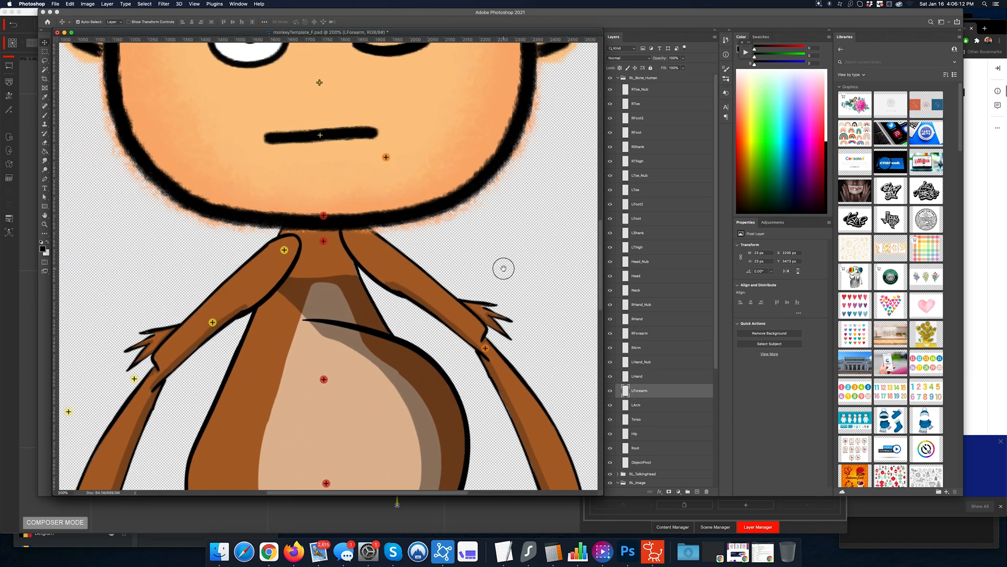
{"action": "mouse_move", "coordinate": [389, 156]}
{"action": "left_mouse_down"}
{"action": "mouse_move", "coordinate": [377, 206]}
{"action": "mouse_move", "coordinate": [347, 237]}
{"action": "mouse_move", "coordinate": [354, 260]}
{"action": "mouse_move", "coordinate": [319, 269]}
{"action": "mouse_move", "coordinate": [443, 247]}
{"action": "left_mouse_up"}
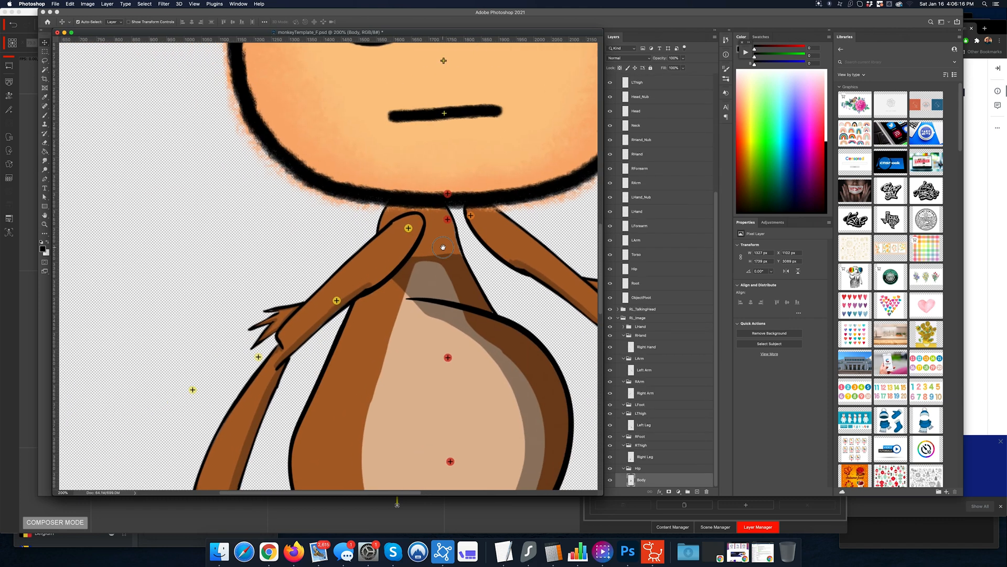
{"action": "key", "text": "super+z"}
Place the right forearm marker on the right elbow, RHand on the wrist and RHand_Nub at the fingertips.
{"action": "mouse_move", "coordinate": [349, 306]}
{"action": "left_mouse_down"}
{"action": "mouse_move", "coordinate": [426, 222]}
{"action": "mouse_move", "coordinate": [353, 285]}
{"action": "left_mouse_up"}
{"action": "mouse_move", "coordinate": [393, 315]}
{"action": "left_mouse_down"}
{"action": "mouse_move", "coordinate": [459, 112]}
{"action": "mouse_move", "coordinate": [387, 292]}
{"action": "mouse_move", "coordinate": [349, 325]}
{"action": "left_mouse_up"}
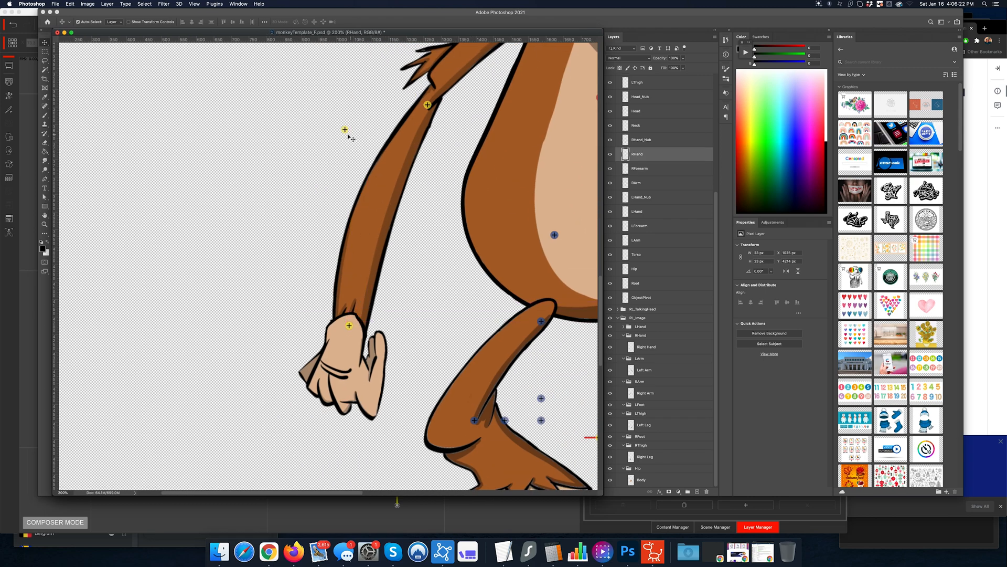
{"action": "mouse_move", "coordinate": [344, 130]}
{"action": "left_mouse_down"}
{"action": "mouse_move", "coordinate": [362, 244]}
{"action": "mouse_move", "coordinate": [334, 398]}
{"action": "mouse_move", "coordinate": [342, 402]}
{"action": "left_mouse_up"}
Move the RThigh and LThigh bone markers onto the tops of the right and left legs.
{"action": "left_click_drag", "start_coordinate": [536, 331], "coordinate": [363, 234]}
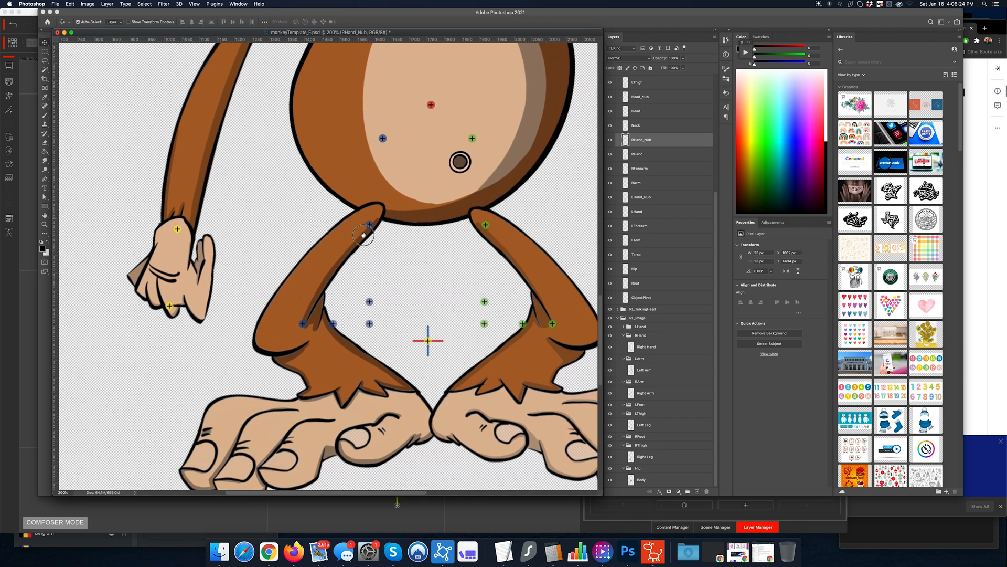
{"action": "scroll", "coordinate": [381, 202], "scroll_direction": "up", "scroll_amount": 5}
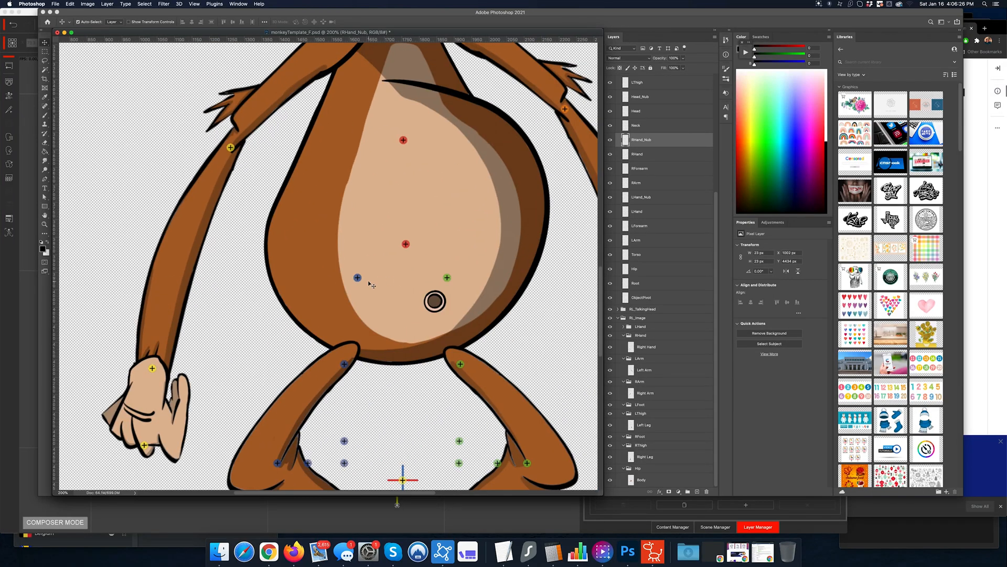
{"action": "left_click_drag", "start_coordinate": [358, 277], "coordinate": [352, 350]}
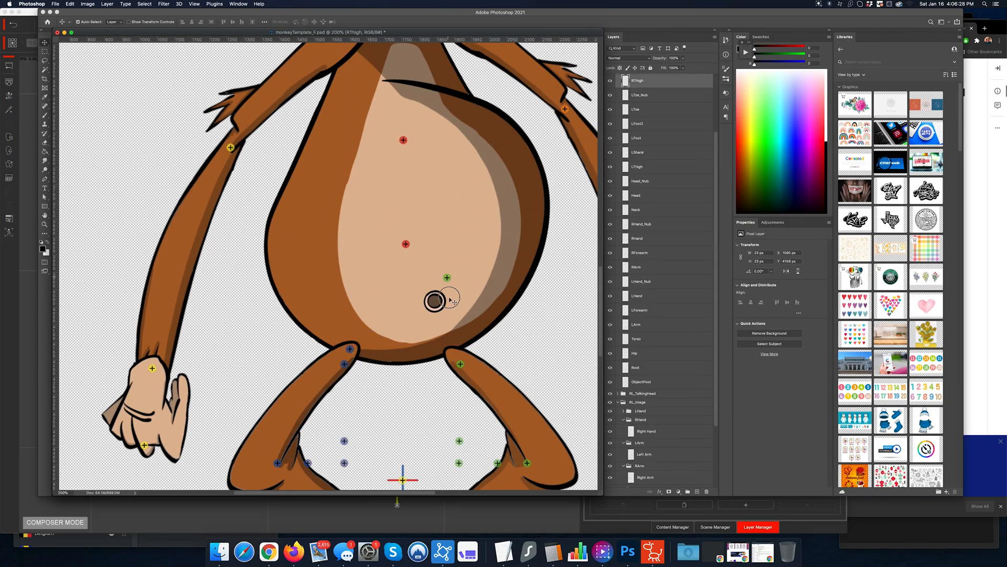
{"action": "mouse_move", "coordinate": [447, 278]}
{"action": "left_mouse_down"}
{"action": "mouse_move", "coordinate": [465, 338]}
{"action": "mouse_move", "coordinate": [461, 364]}
{"action": "mouse_move", "coordinate": [560, 472]}
{"action": "left_mouse_up"}
Place the shank bone markers on both knees and the LToe_Nub and RToe_Nub markers on the inner ends of the feet.
{"action": "left_click_drag", "start_coordinate": [533, 418], "coordinate": [563, 252]}
{"action": "mouse_move", "coordinate": [561, 299]}
{"action": "left_mouse_down"}
{"action": "mouse_move", "coordinate": [485, 352]}
{"action": "mouse_move", "coordinate": [460, 384]}
{"action": "left_mouse_up"}
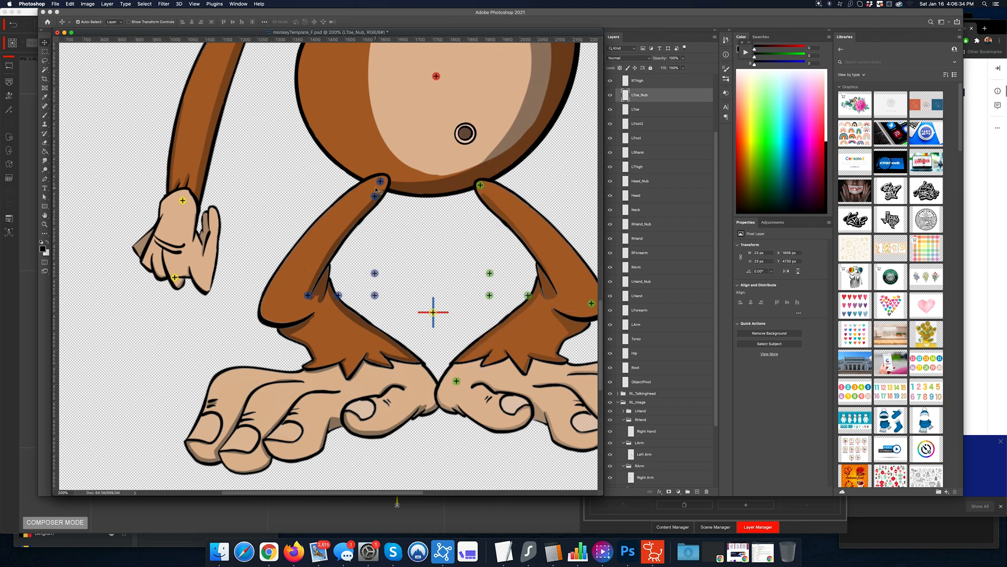
{"action": "mouse_move", "coordinate": [375, 196]}
{"action": "left_mouse_down"}
{"action": "mouse_move", "coordinate": [338, 266]}
{"action": "mouse_move", "coordinate": [276, 303]}
{"action": "mouse_move", "coordinate": [382, 349]}
{"action": "mouse_move", "coordinate": [419, 380]}
{"action": "left_mouse_up"}
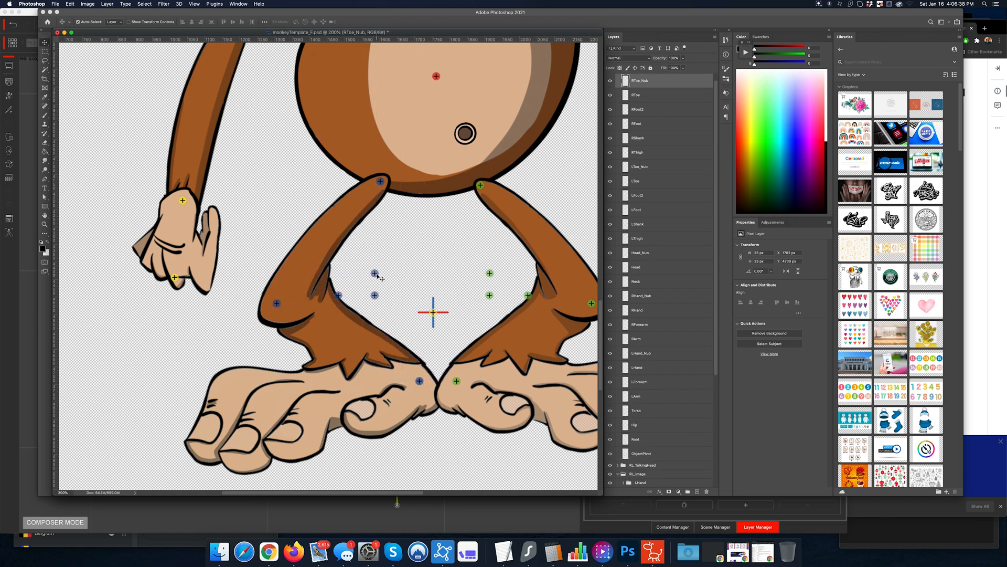
Place the remaining RToe, RFoot2 and RFoot bone markers across the toes of the right foot.
{"action": "left_click_drag", "start_coordinate": [375, 273], "coordinate": [374, 428]}
{"action": "mouse_move", "coordinate": [375, 296]}
{"action": "left_mouse_down"}
{"action": "mouse_move", "coordinate": [343, 312]}
{"action": "mouse_move", "coordinate": [281, 451]}
{"action": "left_mouse_up"}
{"action": "mouse_move", "coordinate": [338, 295]}
{"action": "left_mouse_down"}
{"action": "mouse_move", "coordinate": [263, 293]}
{"action": "mouse_move", "coordinate": [210, 453]}
{"action": "left_mouse_up"}
{"action": "mouse_move", "coordinate": [487, 409]}
{"action": "left_mouse_down"}
{"action": "mouse_move", "coordinate": [412, 351]}
{"action": "mouse_move", "coordinate": [361, 341]}
{"action": "mouse_move", "coordinate": [363, 325]}
{"action": "left_mouse_up"}
{"action": "left_click", "coordinate": [356, 253]}
{"action": "key", "text": "super+z"}
{"action": "key", "text": "a"}
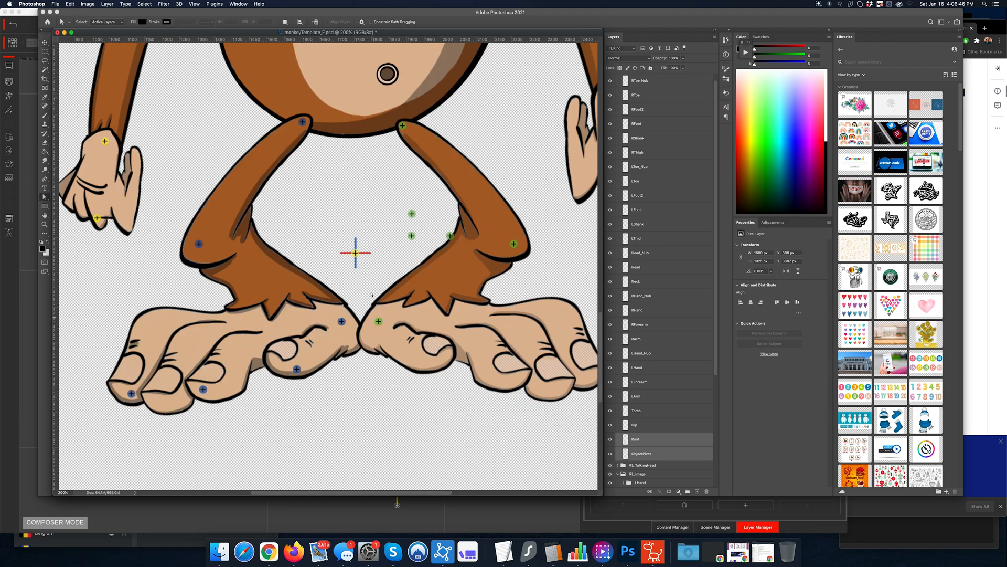
{"action": "left_click", "coordinate": [372, 262]}
{"action": "left_click_drag", "start_coordinate": [378, 240], "coordinate": [363, 226]}
{"action": "left_click", "coordinate": [356, 255]}
{"action": "left_click", "coordinate": [382, 277]}
{"action": "left_click", "coordinate": [357, 262]}
{"action": "key", "text": "v"}
{"action": "left_click_drag", "start_coordinate": [355, 252], "coordinate": [360, 278]}
{"action": "key", "text": "ctrl+z"}
{"action": "left_click", "coordinate": [369, 215]}
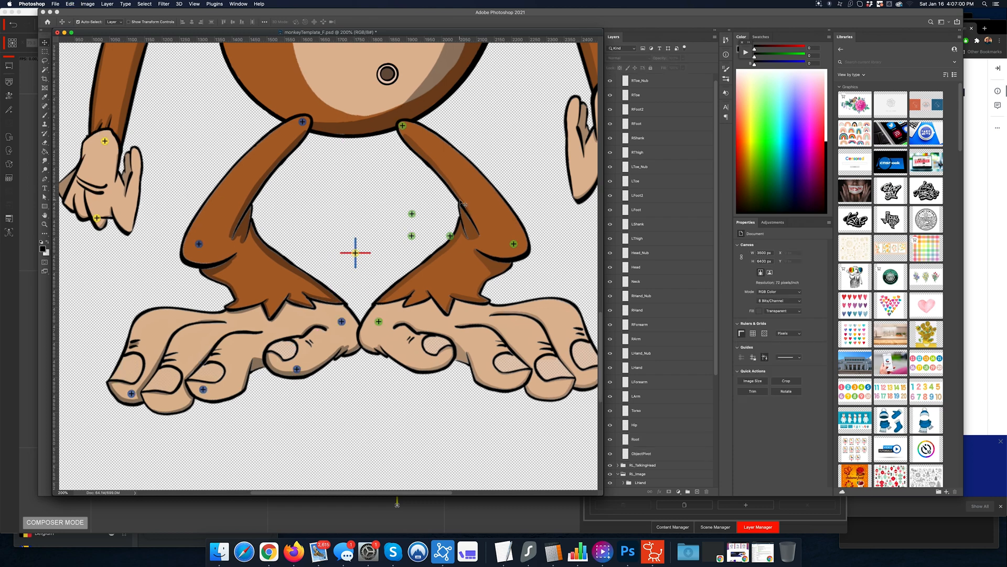
Nudge the Left Arm artwork into line with the shoulder and refit the left hand to its wrist.
{"action": "key", "text": "super+minus"}
{"action": "key", "text": "super+minus"}
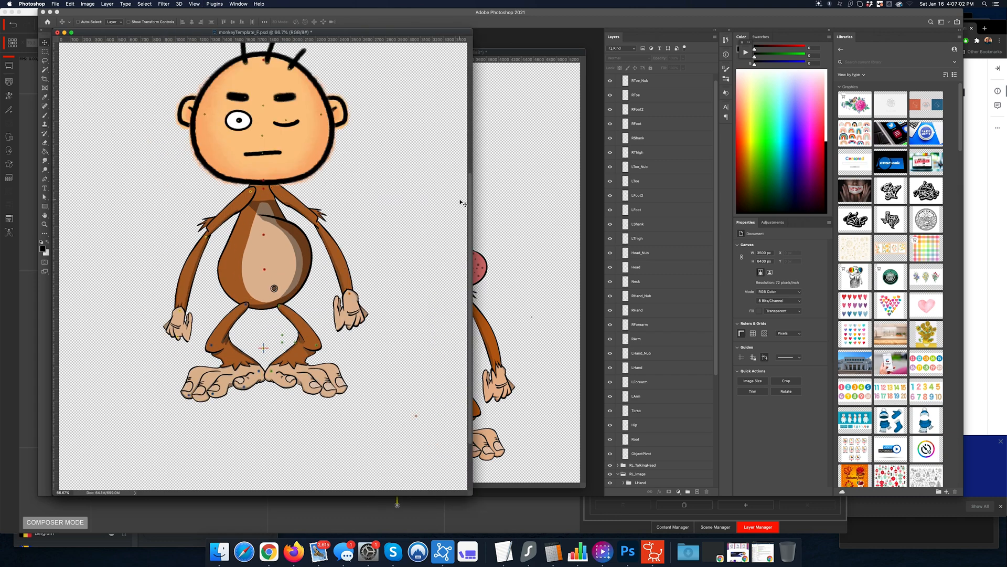
{"action": "left_click", "coordinate": [334, 254]}
{"action": "key", "text": "ctrl+t"}
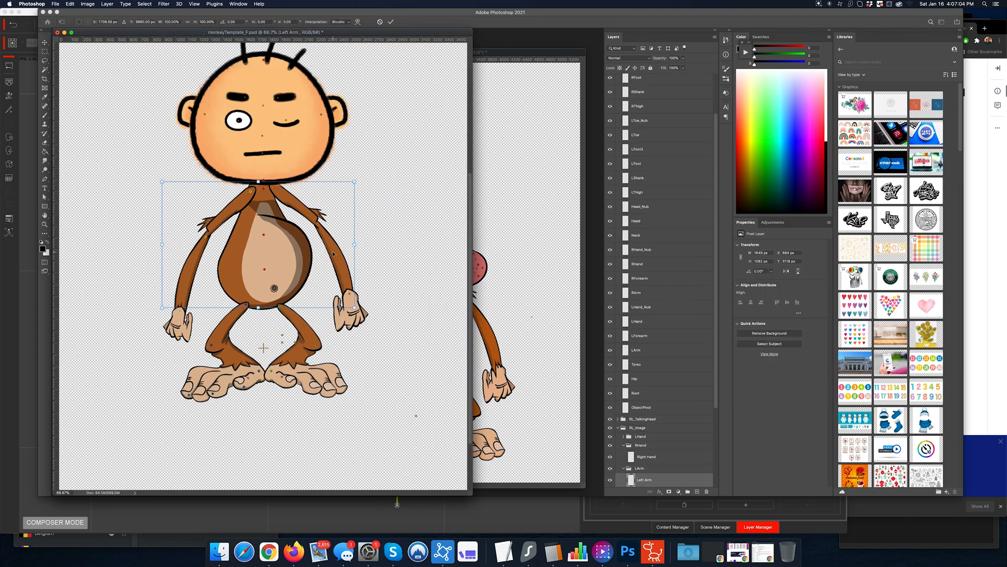
{"action": "mouse_move", "coordinate": [340, 248]}
{"action": "left_mouse_down"}
{"action": "mouse_move", "coordinate": [438, 195]}
{"action": "mouse_move", "coordinate": [431, 292]}
{"action": "mouse_move", "coordinate": [367, 262]}
{"action": "mouse_move", "coordinate": [241, 239]}
{"action": "mouse_move", "coordinate": [338, 263]}
{"action": "mouse_move", "coordinate": [350, 278]}
{"action": "mouse_move", "coordinate": [333, 251]}
{"action": "left_mouse_up"}
{"action": "key", "text": "Return"}
{"action": "left_click_drag", "start_coordinate": [353, 304], "coordinate": [346, 293]}
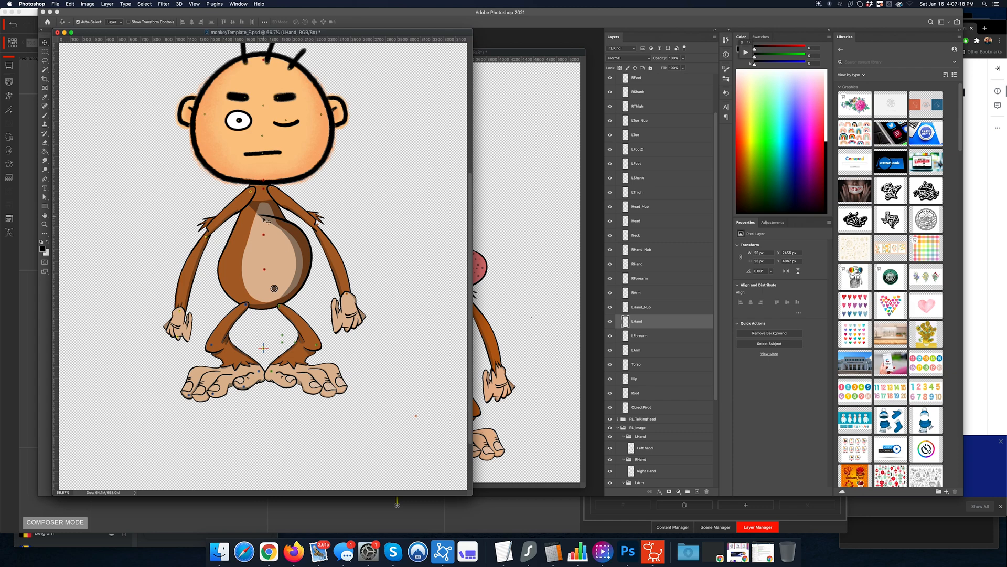
Move the Left Arm artwork aside across the belly to look for stray pixels on its layer.
{"action": "left_click", "coordinate": [287, 200]}
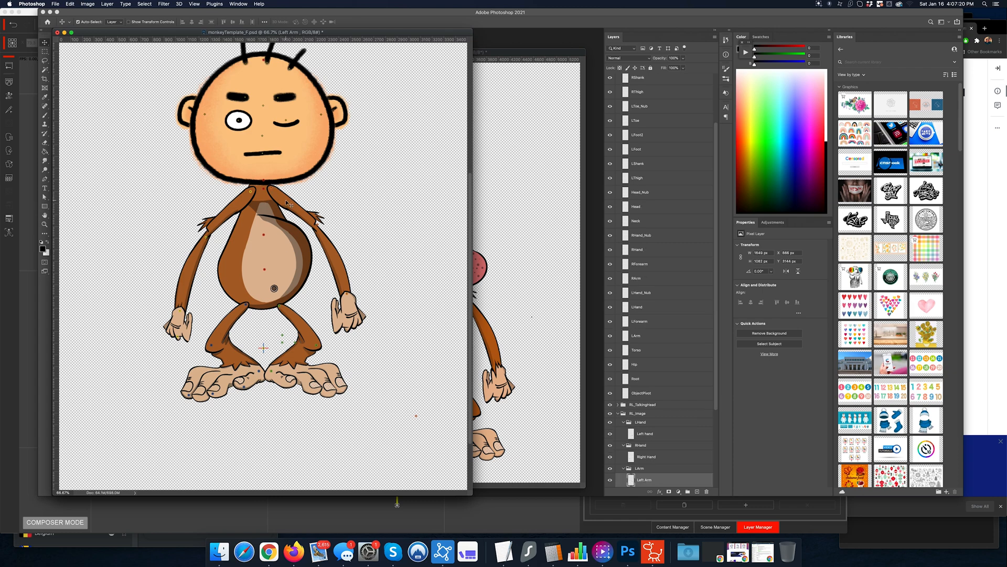
{"action": "key", "text": "super+t"}
{"action": "key", "text": "super+r"}
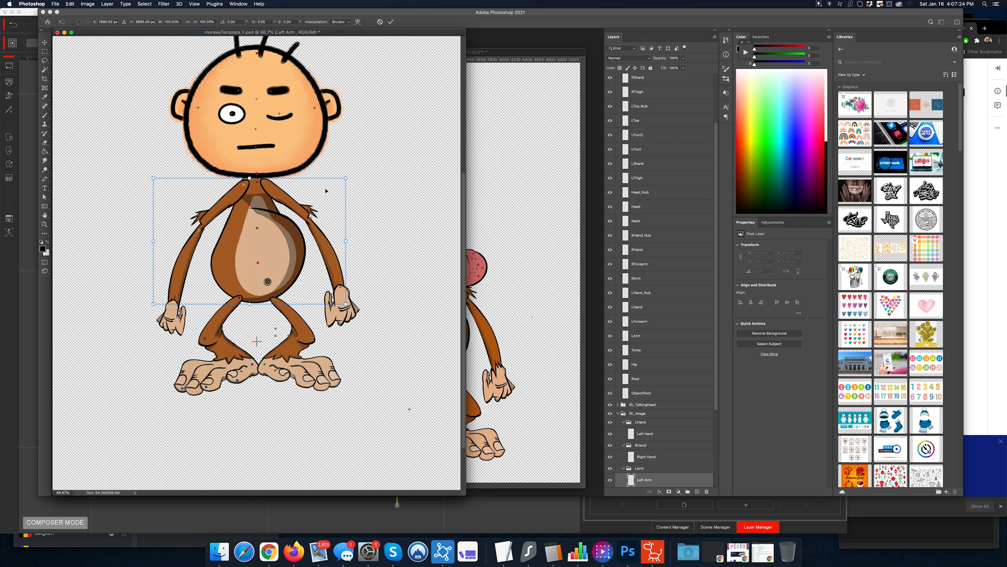
{"action": "mouse_move", "coordinate": [284, 203]}
{"action": "left_mouse_down"}
{"action": "mouse_move", "coordinate": [378, 333]}
{"action": "mouse_move", "coordinate": [355, 344]}
{"action": "mouse_move", "coordinate": [288, 255]}
{"action": "mouse_move", "coordinate": [283, 195]}
{"action": "left_mouse_up"}
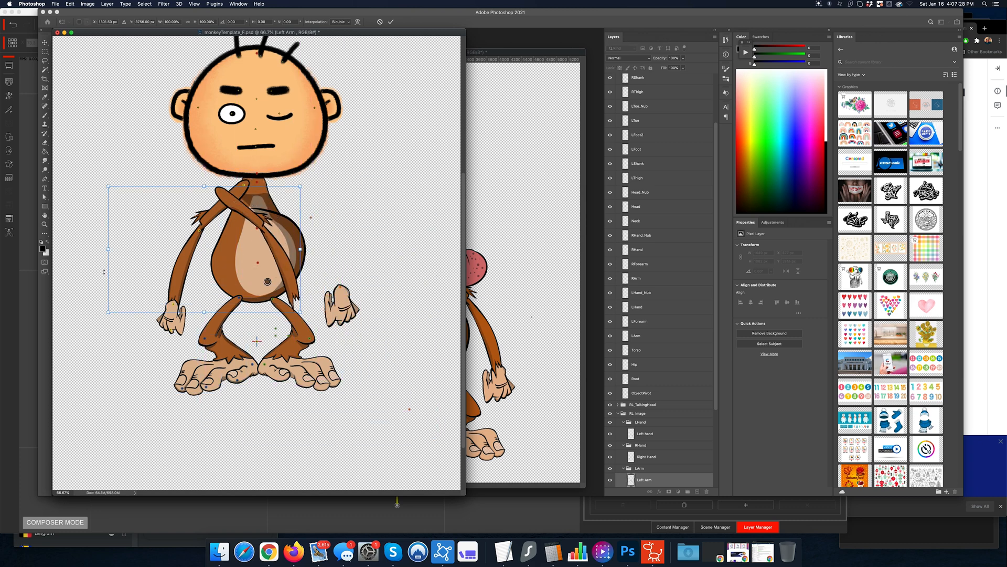
{"action": "key", "text": "Return"}
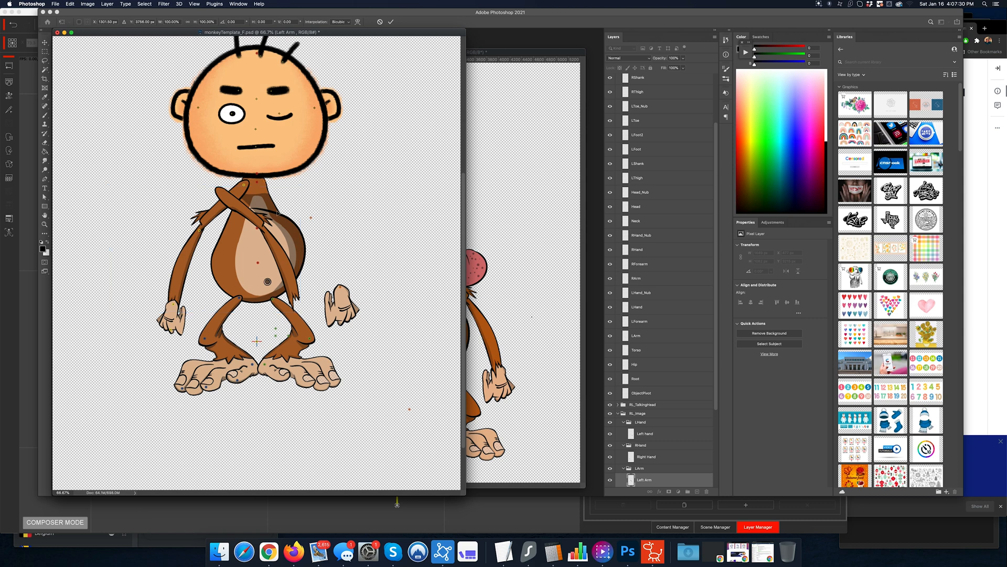
Try to clear the stray pixels around the Left Arm using a Magic Wand selection, and undo the deletion.
{"action": "key", "text": "e"}
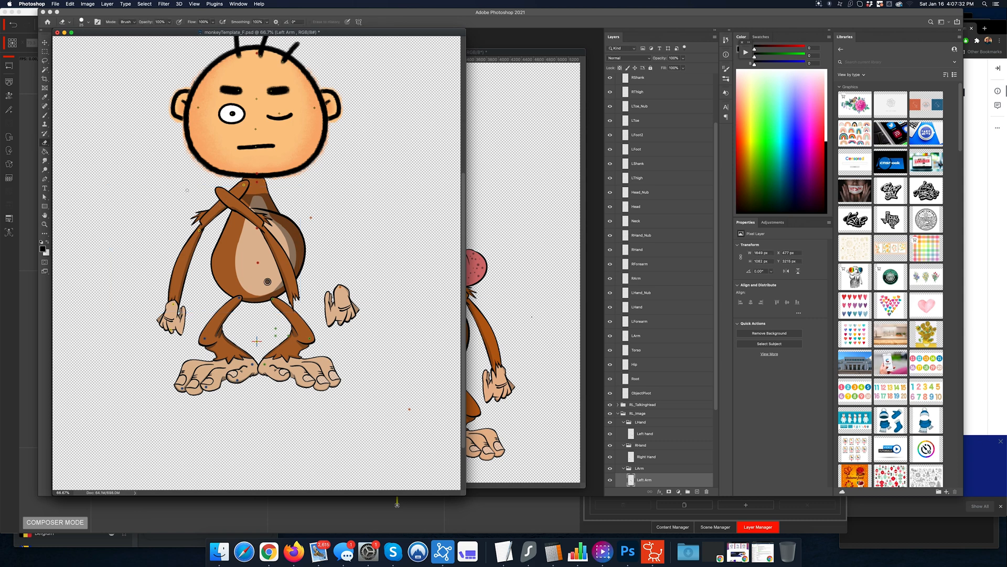
{"action": "key", "text": "bracketright"}
{"action": "key", "text": "bracketright"}
{"action": "key", "text": "bracketright"}
{"action": "key", "text": "w"}
{"action": "left_click", "coordinate": [172, 217]}
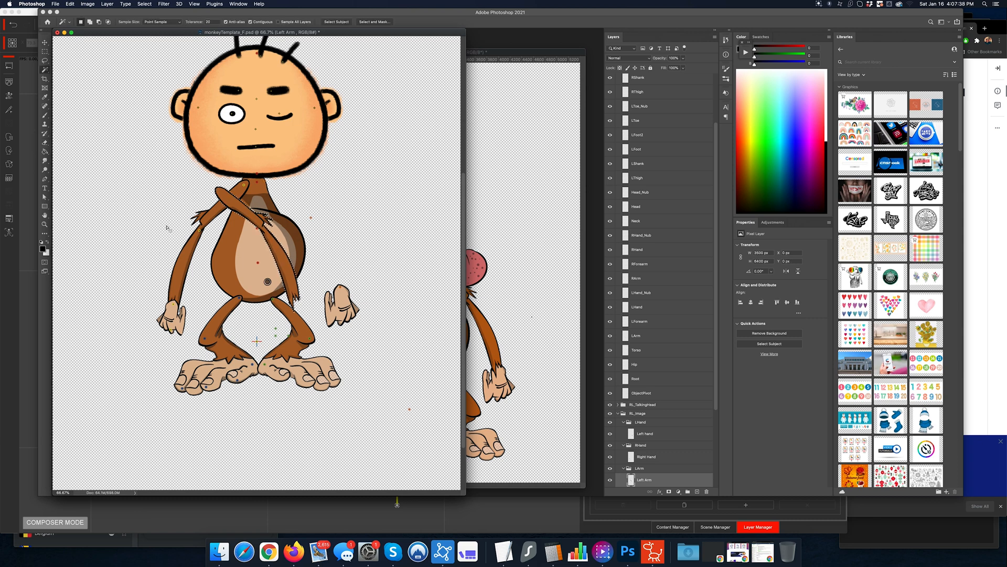
{"action": "key", "text": "Delete"}
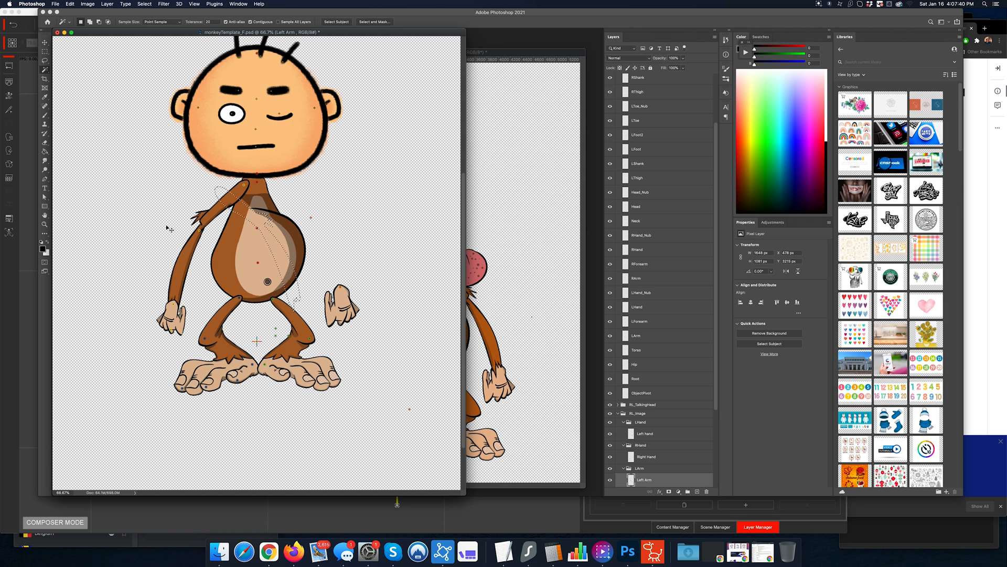
{"action": "key", "text": "super+z"}
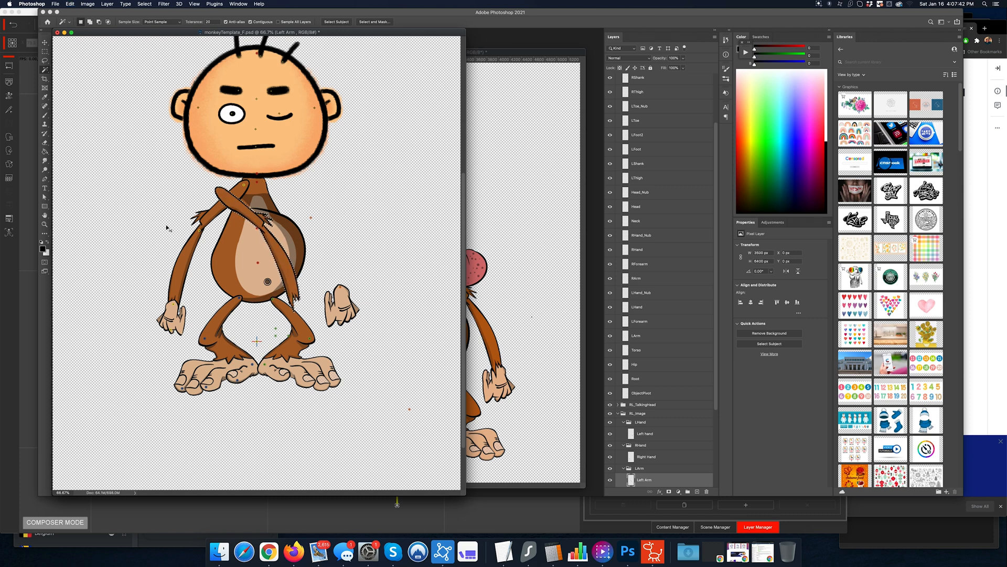
Move the Left Arm artwork back onto its shoulder and recheck the extent of its bounding box.
{"action": "key", "text": "super+f"}
{"action": "left_click", "coordinate": [442, 134]}
{"action": "key", "text": "v"}
{"action": "left_click_drag", "start_coordinate": [246, 215], "coordinate": [268, 214]}
{"action": "key", "text": "super+t"}
{"action": "scroll", "coordinate": [268, 214], "scroll_direction": "down", "scroll_amount": 3}
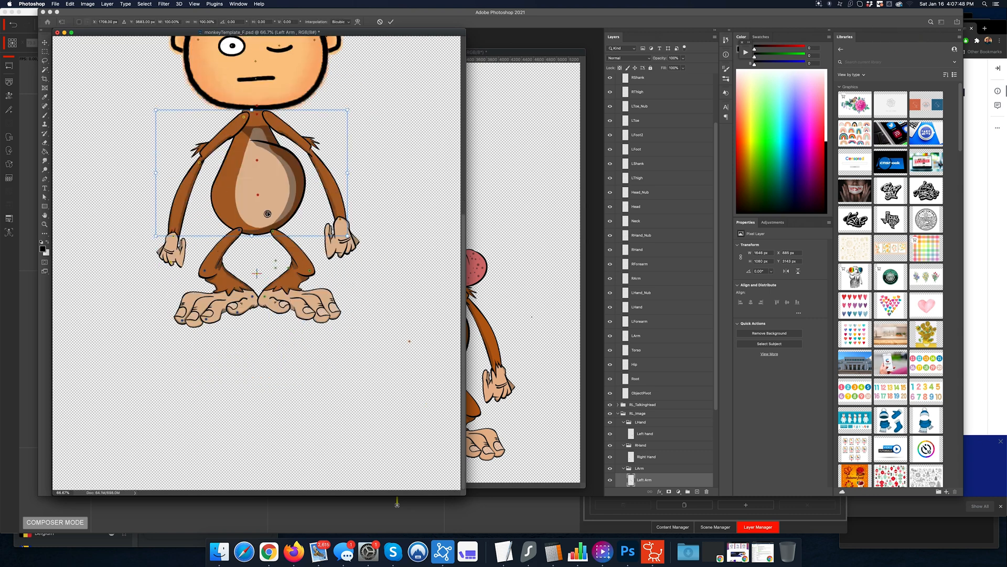
{"action": "key", "text": "Return"}
Erase the stray pixels on the Left Arm layer with a much larger Eraser brush and check its transform bounds.
{"action": "key", "text": "e"}
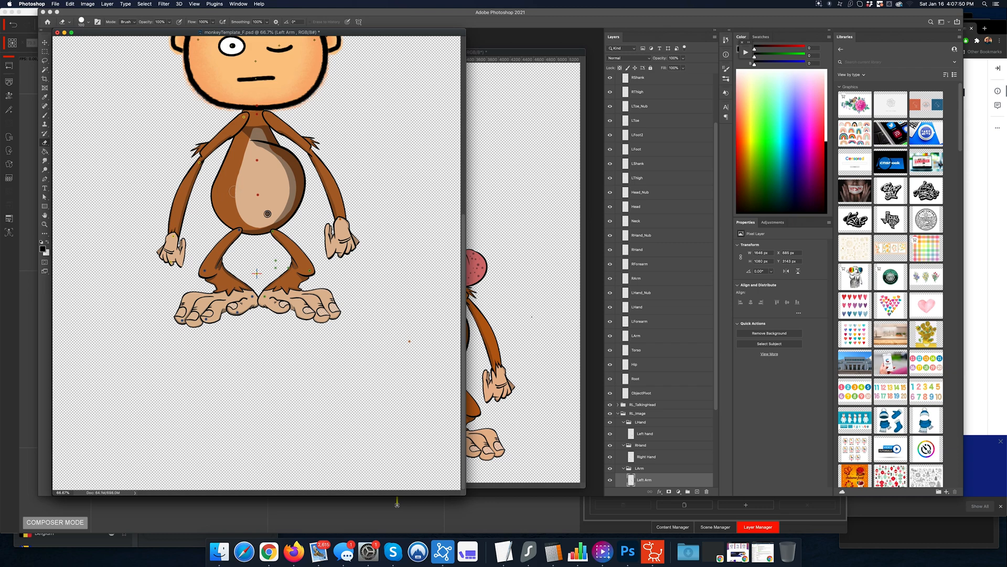
{"action": "key", "text": "bracketright"}
{"action": "key", "text": "bracketright"}
{"action": "key", "text": "bracketright"}
{"action": "key", "text": "bracketright"}
{"action": "key", "text": "bracketright"}
{"action": "key", "text": "bracketright"}
{"action": "key", "text": "bracketright"}
{"action": "key", "text": "super+t"}
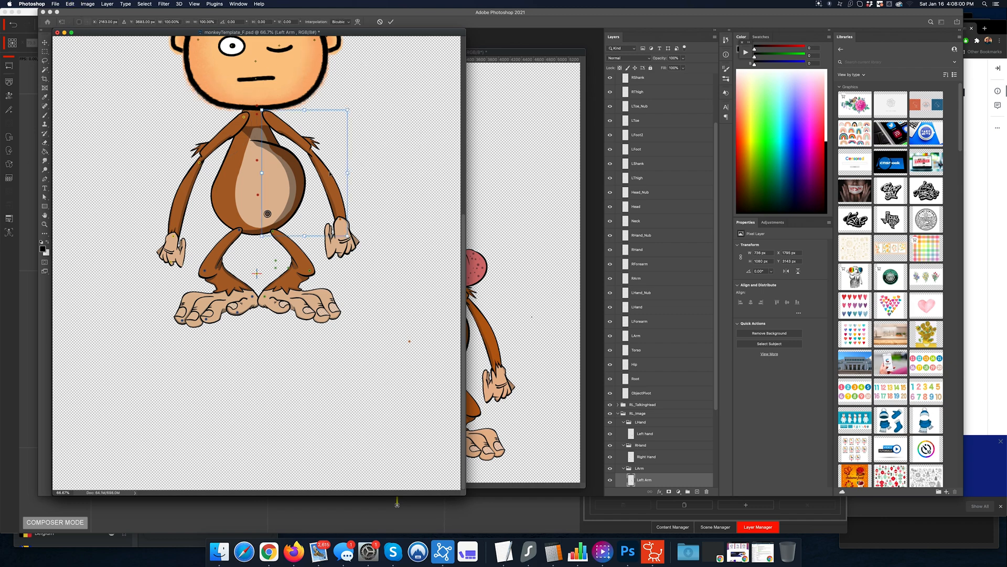
{"action": "key", "text": "Return"}
Erase the stray pixels around the torso on the Body layer until its transform bounds fit the artwork.
{"action": "left_click", "coordinate": [222, 179], "text": "super"}
{"action": "key", "text": "super+t"}
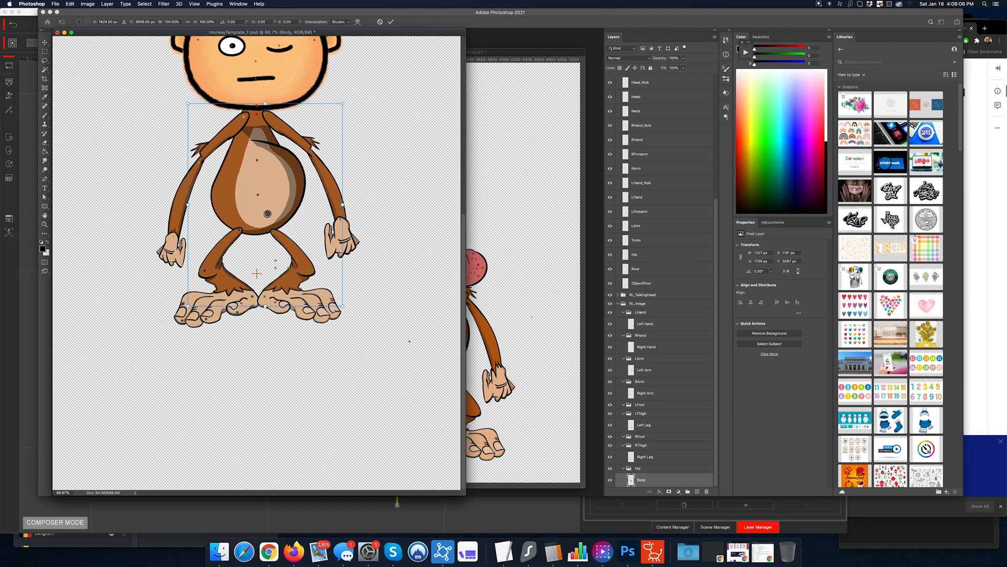
{"action": "key", "text": "Return"}
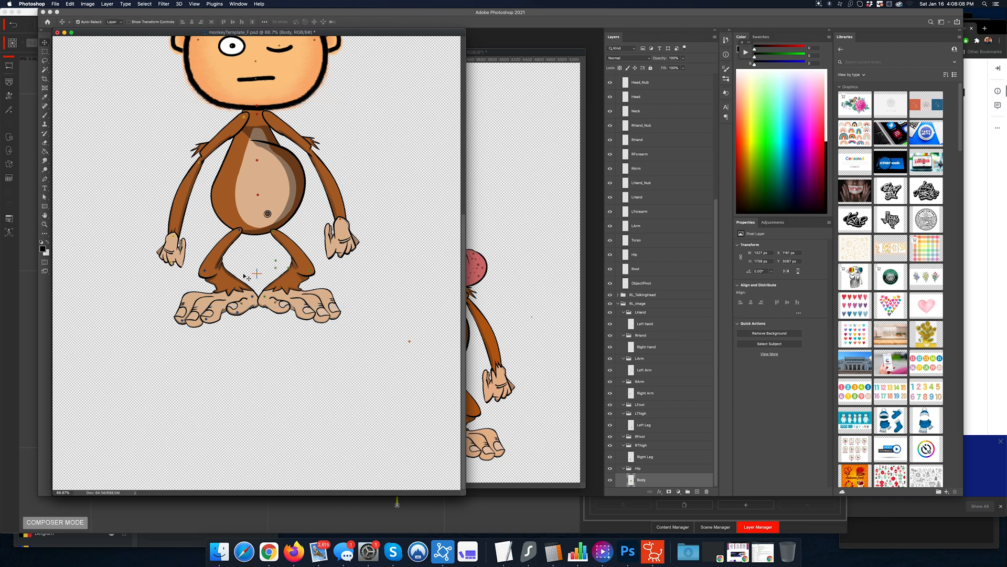
{"action": "key", "text": "e"}
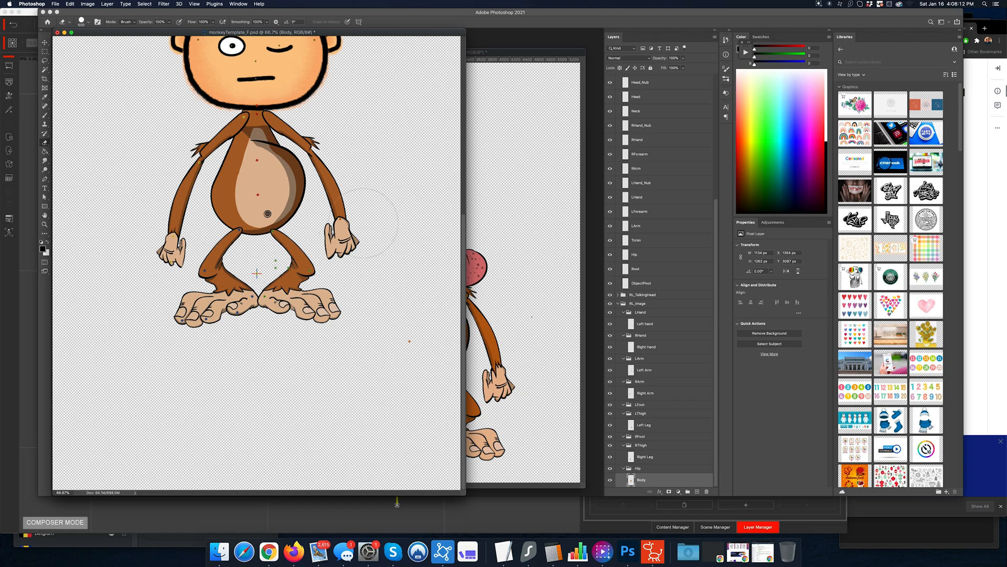
{"action": "key", "text": "v"}
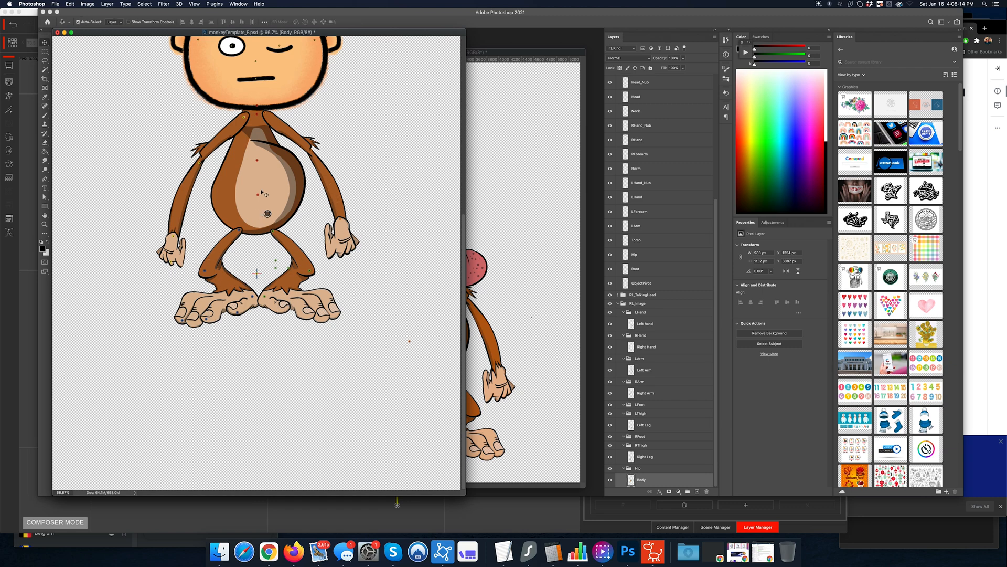
{"action": "key", "text": "super+t"}
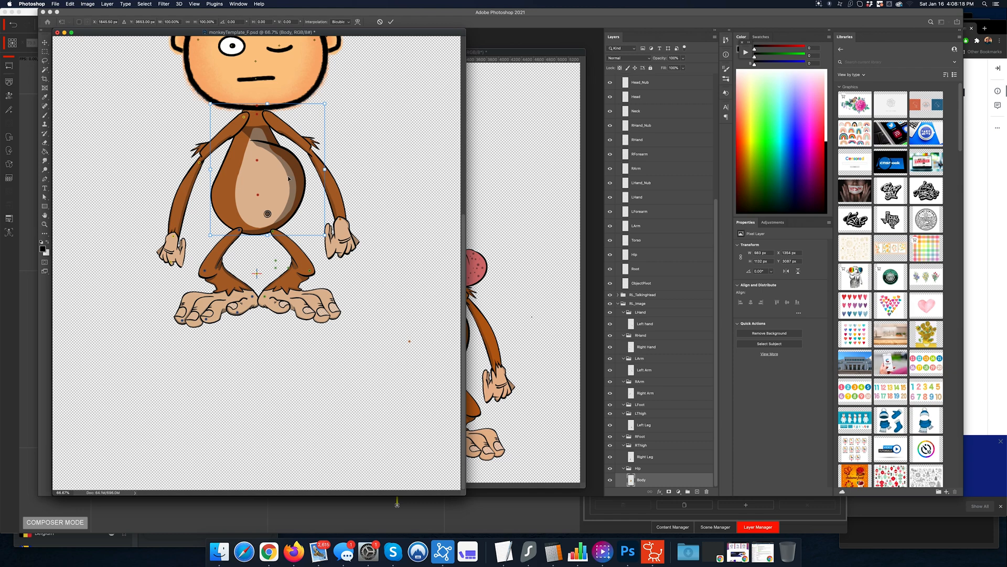
{"action": "key", "text": "Escape"}
{"action": "key", "text": "e"}
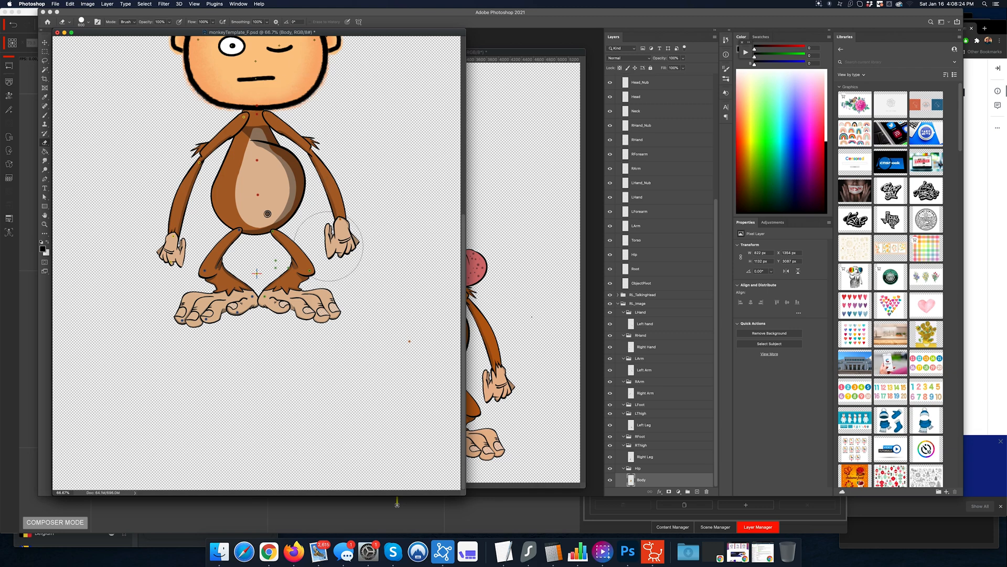
{"action": "key", "text": "super+t"}
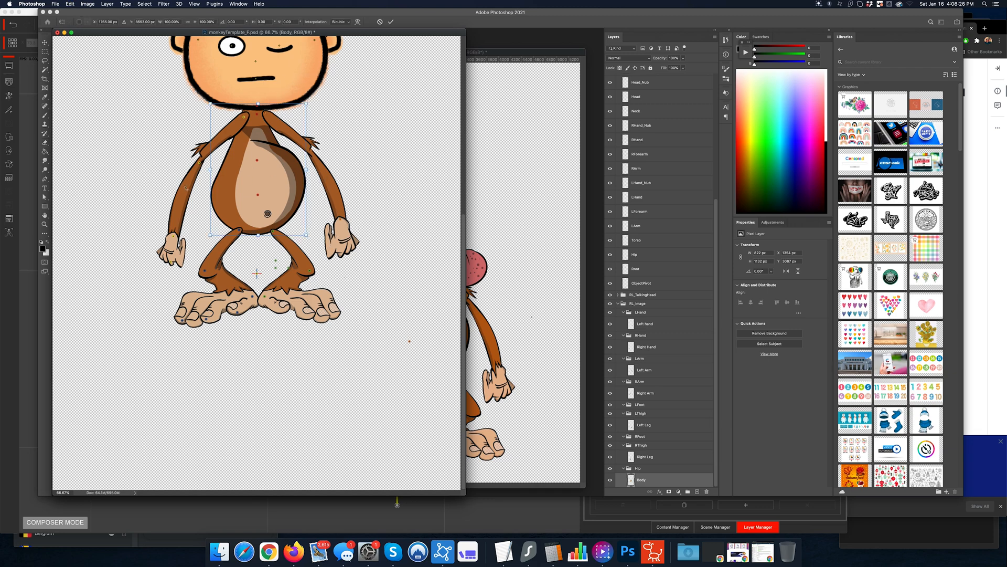
{"action": "key", "text": "Escape"}
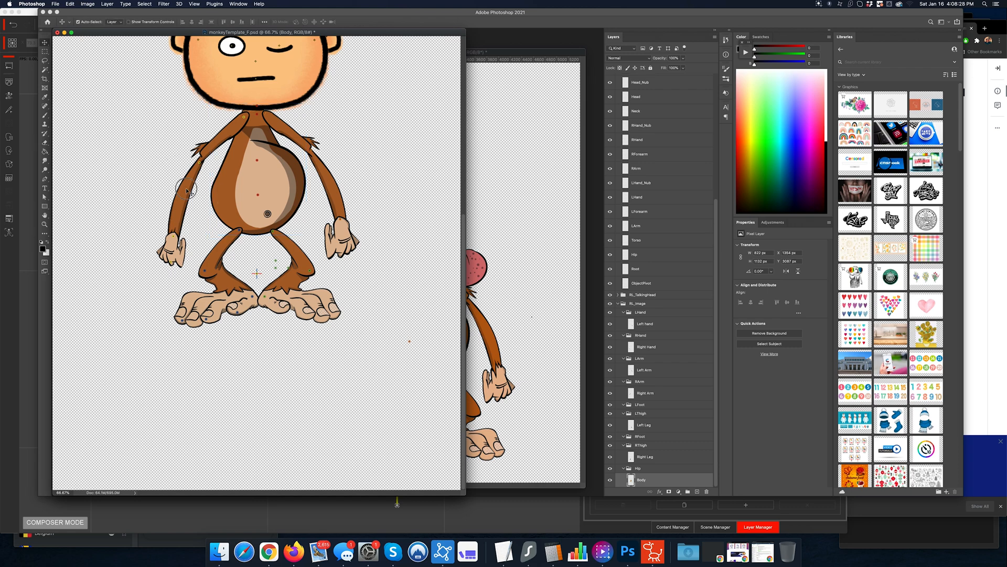
Check the transform bounds of the Right Arm, Right Leg, Left Leg and Left Arm layers for stray pixels.
{"action": "left_click", "coordinate": [188, 190], "text": "super"}
{"action": "key", "text": "super+r"}
{"action": "key", "text": "super+t"}
{"action": "key", "text": "Escape"}
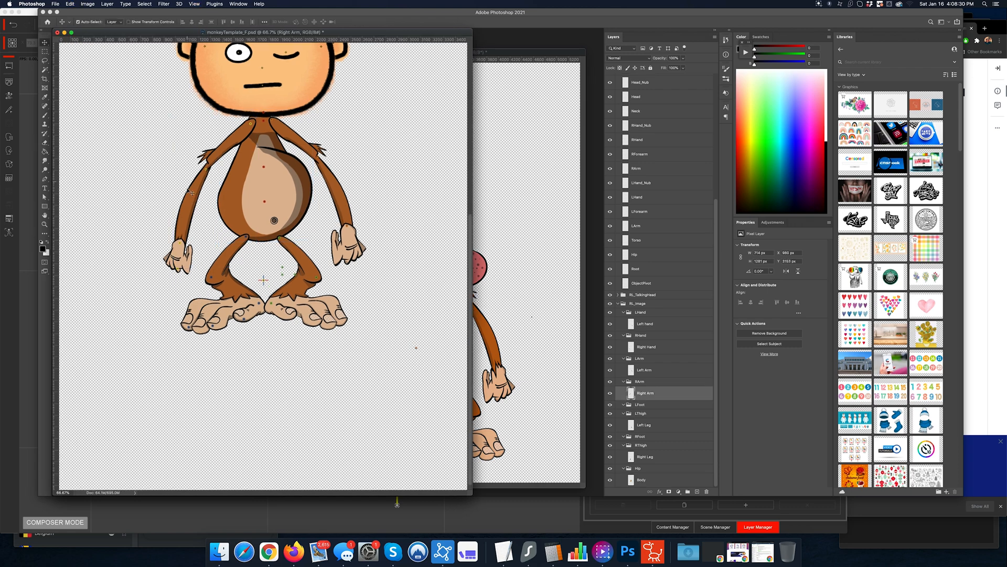
{"action": "left_click", "coordinate": [219, 267], "text": "super"}
{"action": "key", "text": "super+t"}
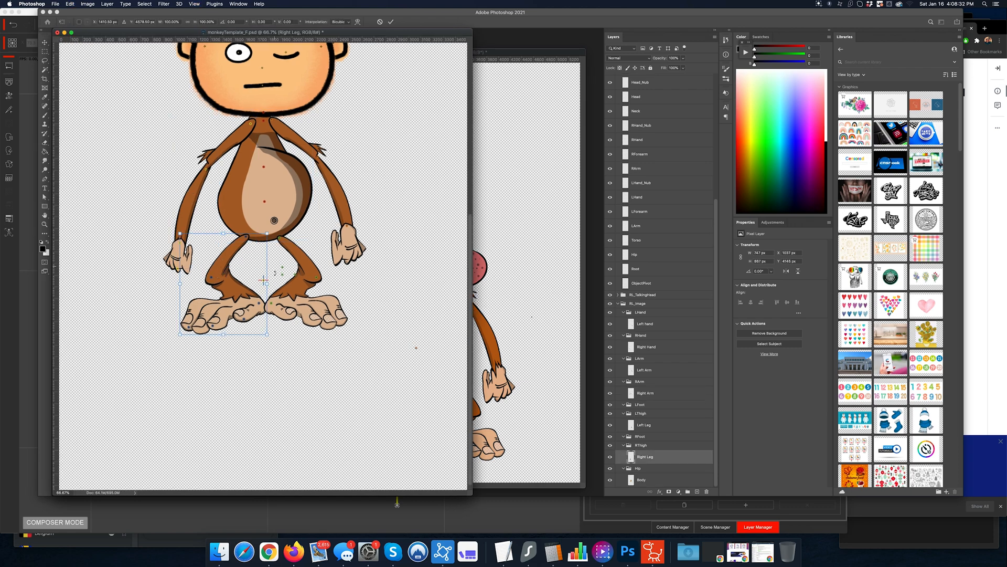
{"action": "key", "text": "Escape"}
{"action": "left_click", "coordinate": [300, 280], "text": "super"}
{"action": "key", "text": "super+t"}
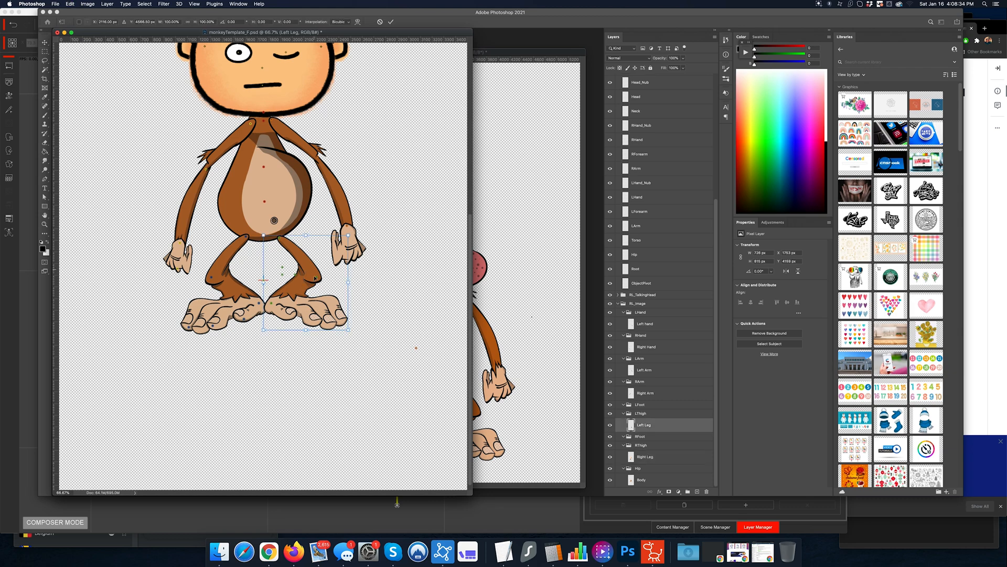
{"action": "key", "text": "Escape"}
{"action": "scroll", "coordinate": [335, 231], "scroll_direction": "up", "scroll_amount": 4}
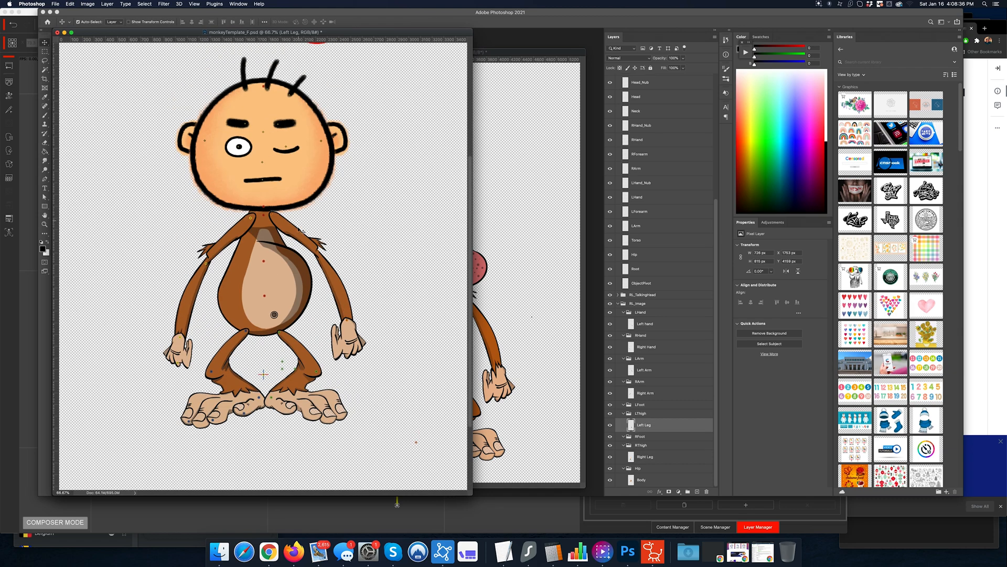
{"action": "left_click", "coordinate": [293, 230], "text": "super"}
{"action": "key", "text": "super+t"}
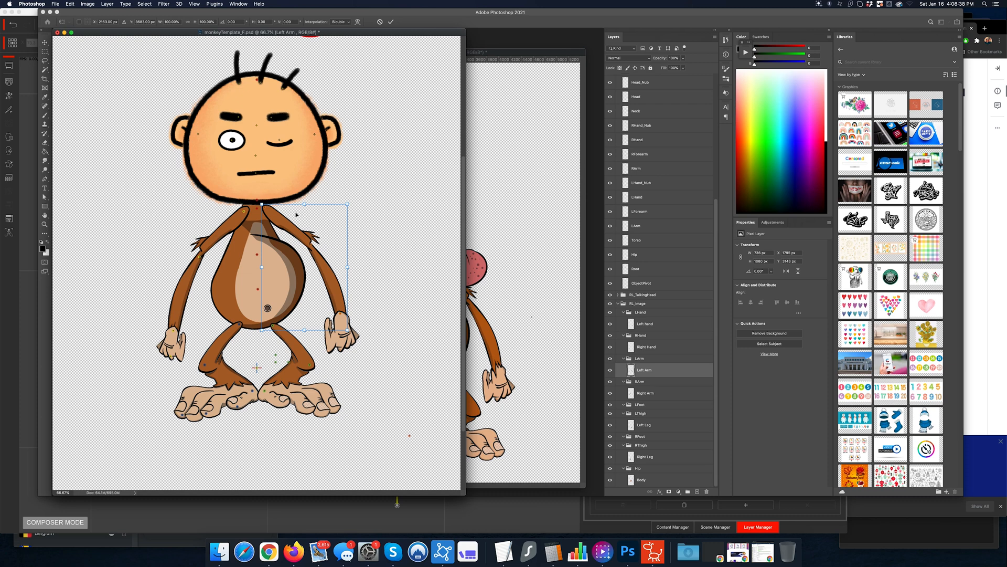
{"action": "key", "text": "Escape"}
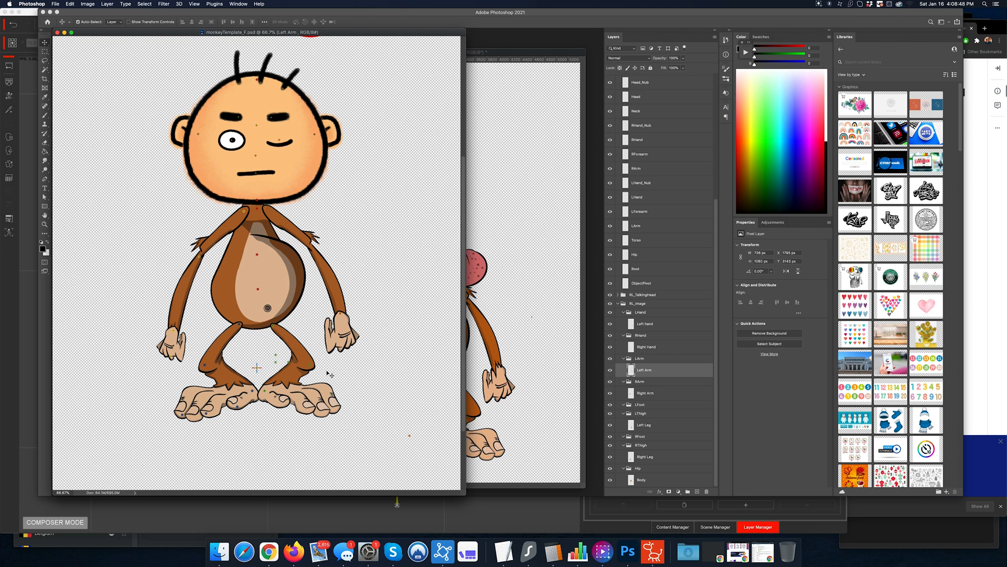
{"action": "left_click_drag", "start_coordinate": [269, 348], "coordinate": [306, 402]}
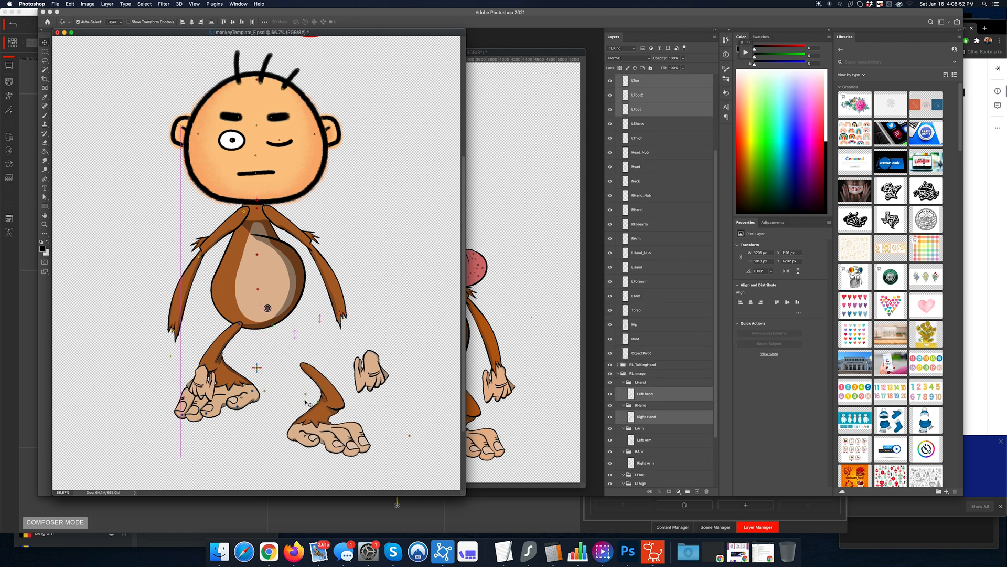
{"action": "key", "text": "super+z"}
{"action": "left_click_drag", "start_coordinate": [269, 350], "coordinate": [282, 373]}
{"action": "key", "text": "super+z"}
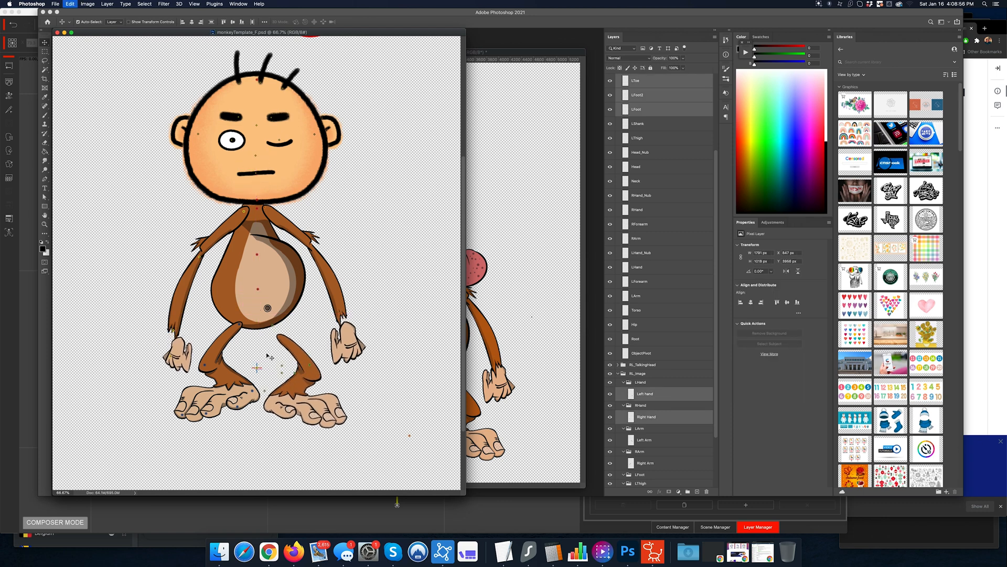
Select only the LToe, LFoot2 and LFoot bone markers and move them together onto the left foot.
{"action": "left_click", "coordinate": [263, 348]}
{"action": "left_click", "coordinate": [276, 355]}
{"action": "left_click", "coordinate": [276, 362], "text": "shift"}
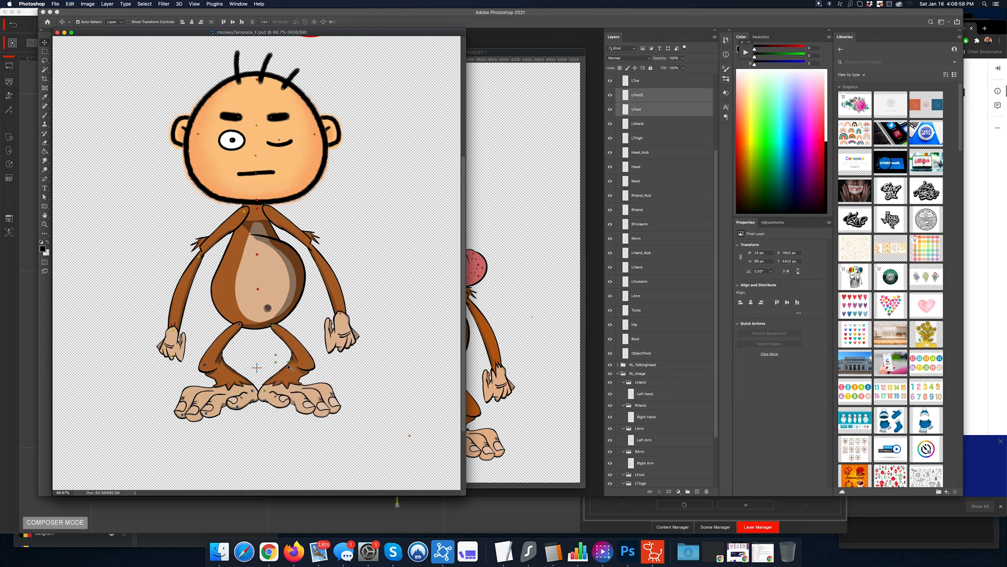
{"action": "left_click", "coordinate": [288, 363], "text": "shift"}
{"action": "left_click_drag", "start_coordinate": [276, 356], "coordinate": [308, 404]}
Save and close monkeyTemplate_F.psd, keeping Clive animation ready.psd open without saving it.
{"action": "key", "text": "super+s"}
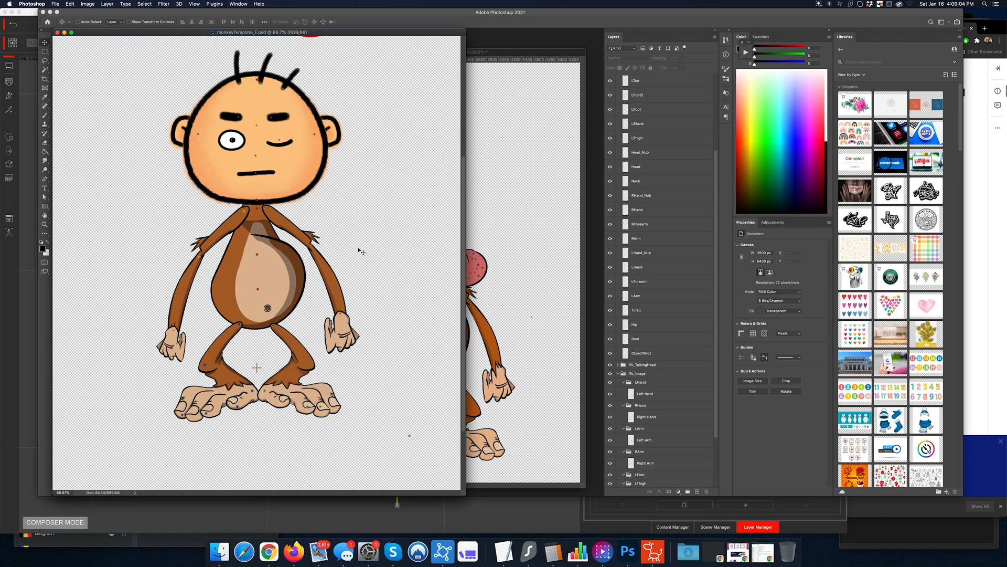
{"action": "key", "text": "super+w"}
{"action": "left_click", "coordinate": [514, 214]}
{"action": "key", "text": "super+w"}
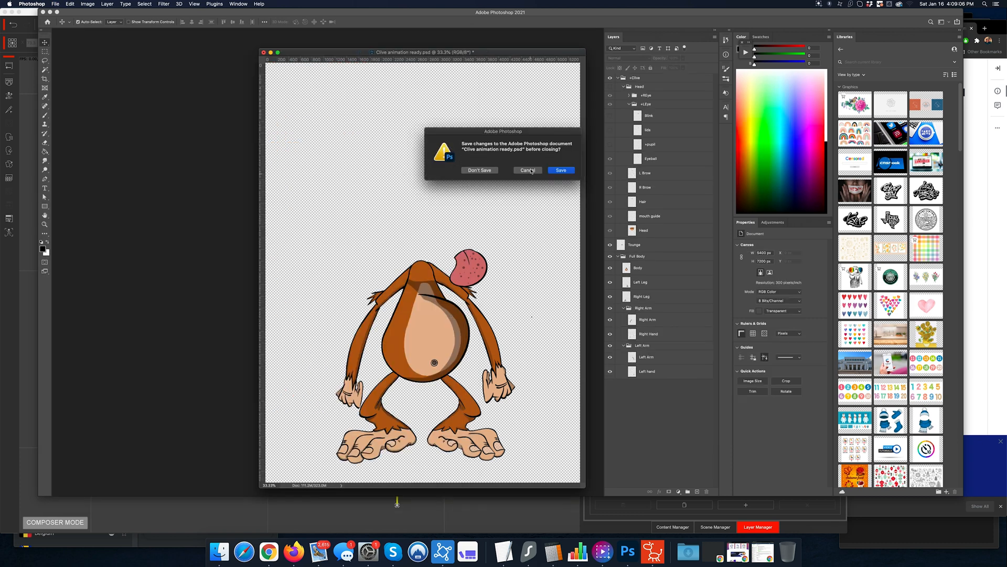
{"action": "left_click", "coordinate": [531, 170]}
Switch to Cartoon Animator 4, leave Composer mode and delete the old monkeyTemplate_F actor from the stage.
{"action": "left_click", "coordinate": [653, 551]}
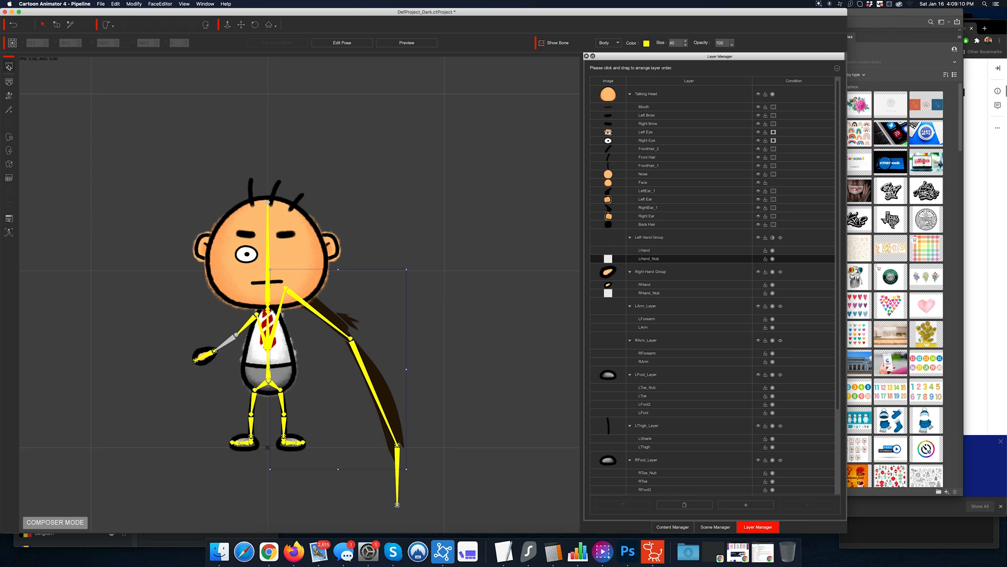
{"action": "left_click", "coordinate": [9, 67]}
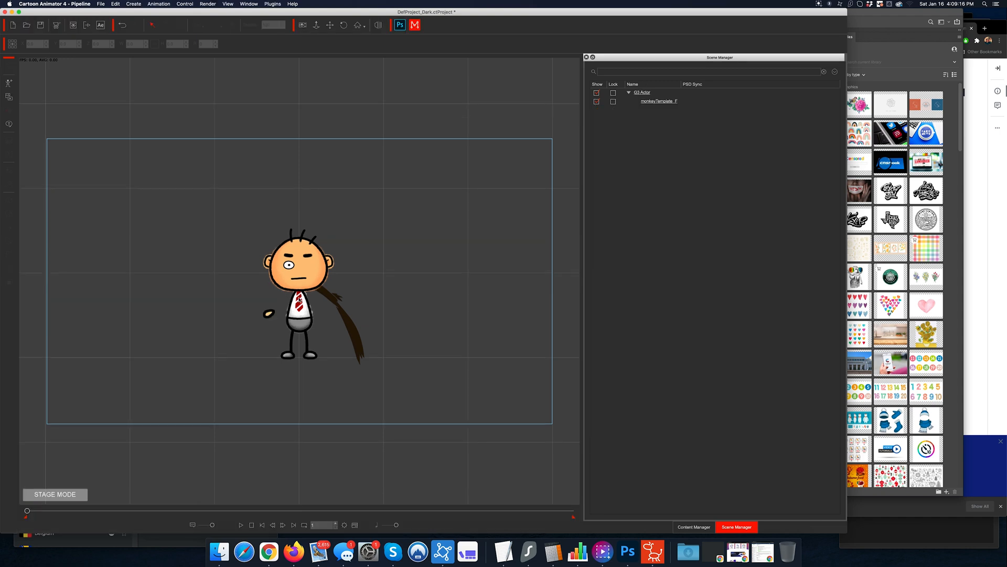
{"action": "left_click", "coordinate": [299, 300]}
{"action": "key", "text": "Delete"}
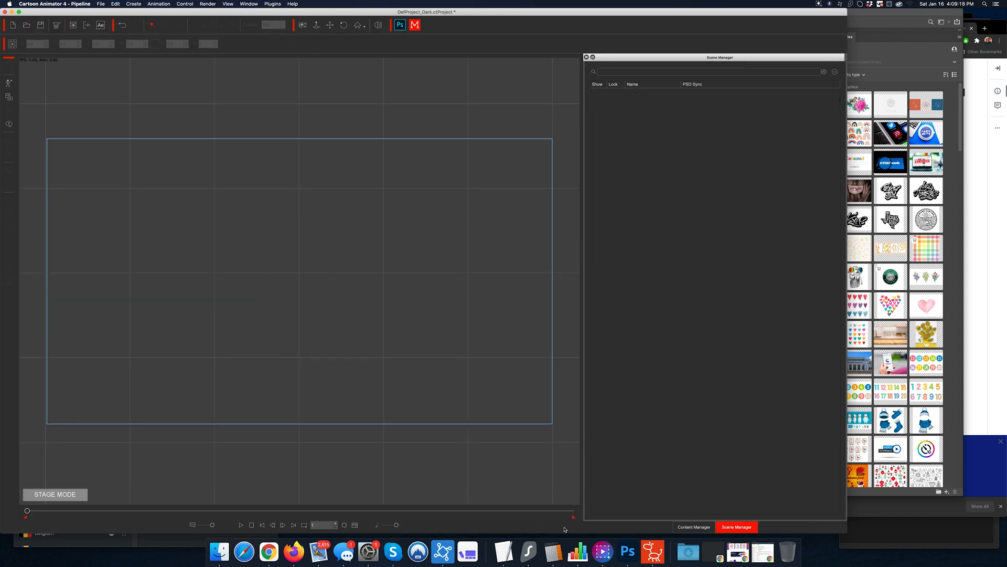
Import monkeyTemplate_F.psd from the downloads onto the stage and open the monkey character in Composer mode.
{"action": "left_click", "coordinate": [688, 552]}
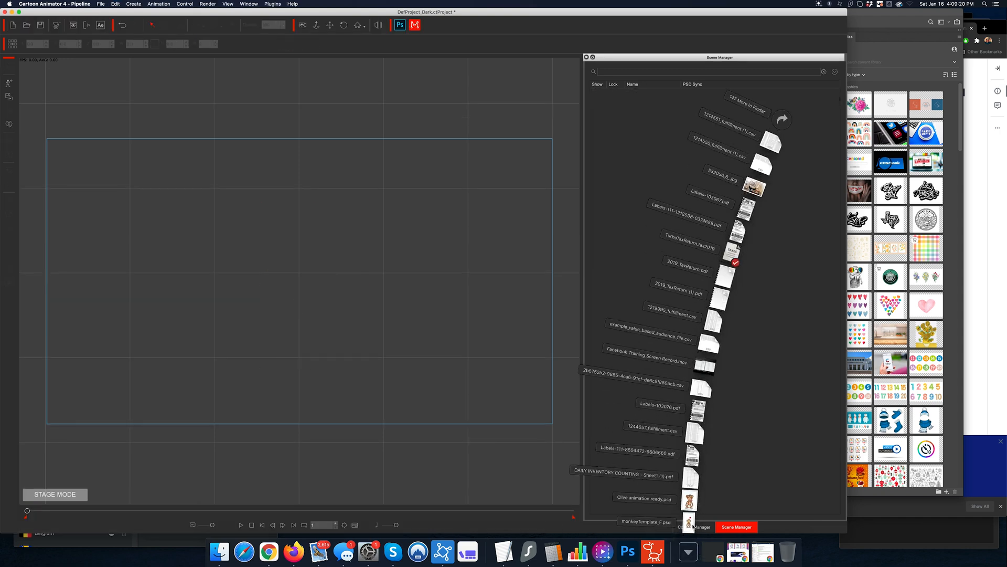
{"action": "left_click_drag", "start_coordinate": [689, 522], "coordinate": [347, 310]}
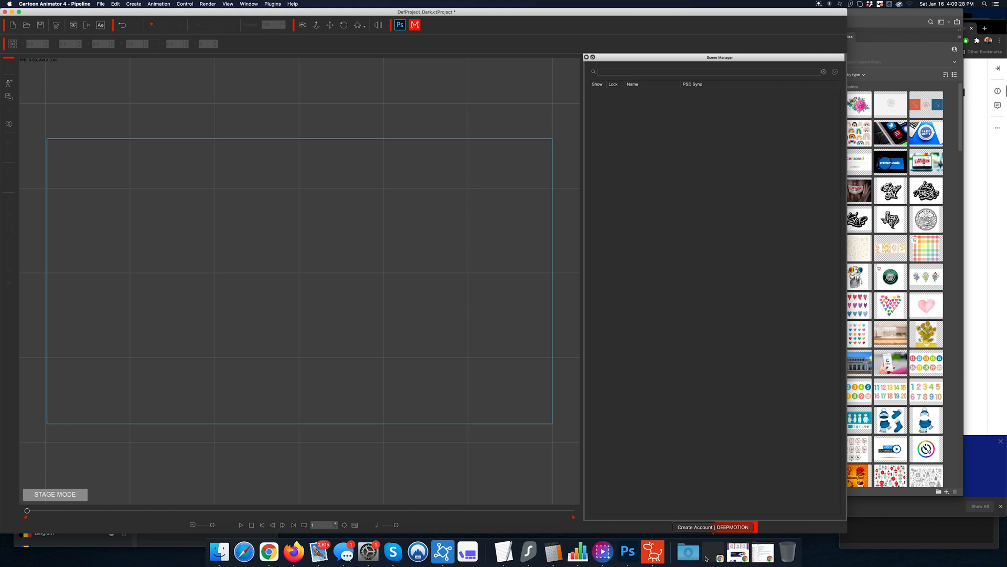
{"action": "left_click", "coordinate": [689, 551]}
{"action": "left_click_drag", "start_coordinate": [690, 521], "coordinate": [333, 310]}
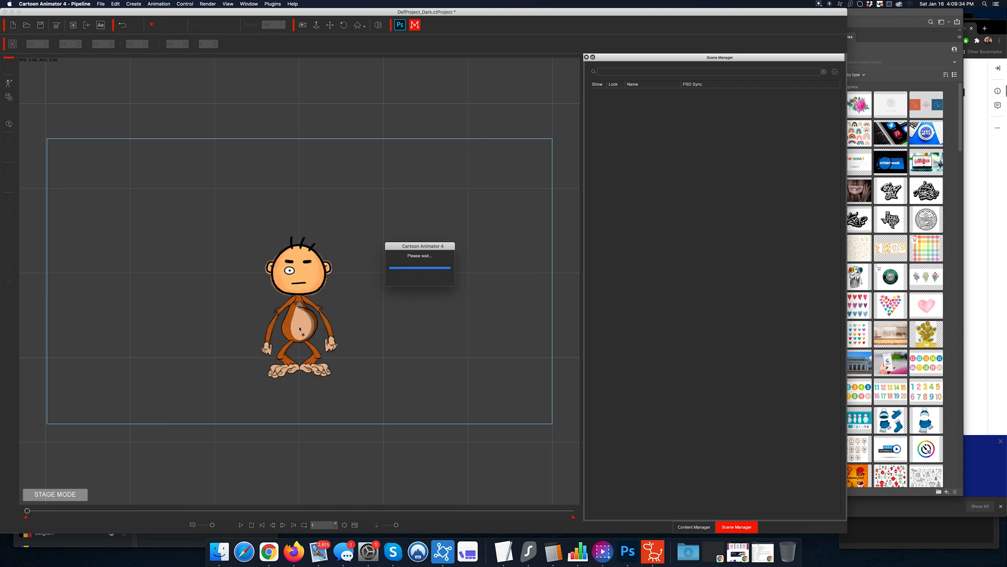
{"action": "double_click", "coordinate": [299, 329]}
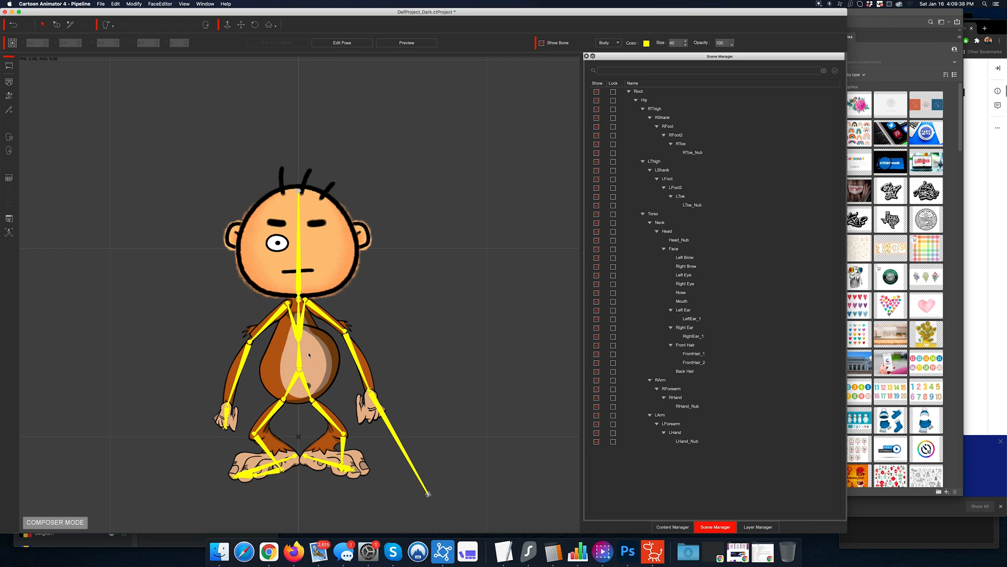
Preview the monkey's rig by rotating the right arm, torso and left lower leg bones, and leave the preview.
{"action": "left_click", "coordinate": [407, 42]}
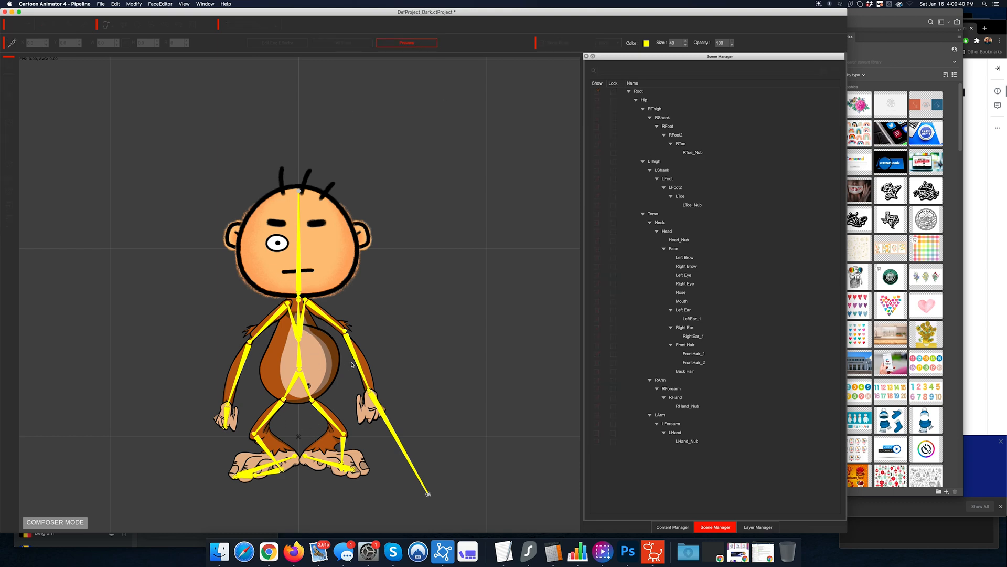
{"action": "left_click", "coordinate": [226, 417]}
{"action": "left_click_drag", "start_coordinate": [226, 412], "coordinate": [188, 403]}
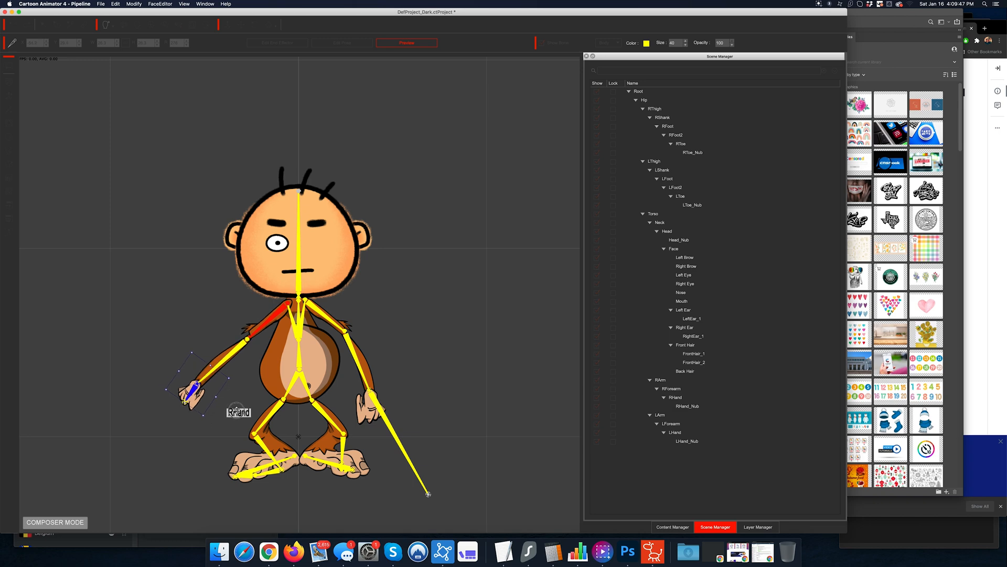
{"action": "left_click", "coordinate": [299, 338]}
{"action": "mouse_move", "coordinate": [308, 316]}
{"action": "left_mouse_down"}
{"action": "mouse_move", "coordinate": [303, 289]}
{"action": "mouse_move", "coordinate": [342, 362]}
{"action": "mouse_move", "coordinate": [325, 307]}
{"action": "left_mouse_up"}
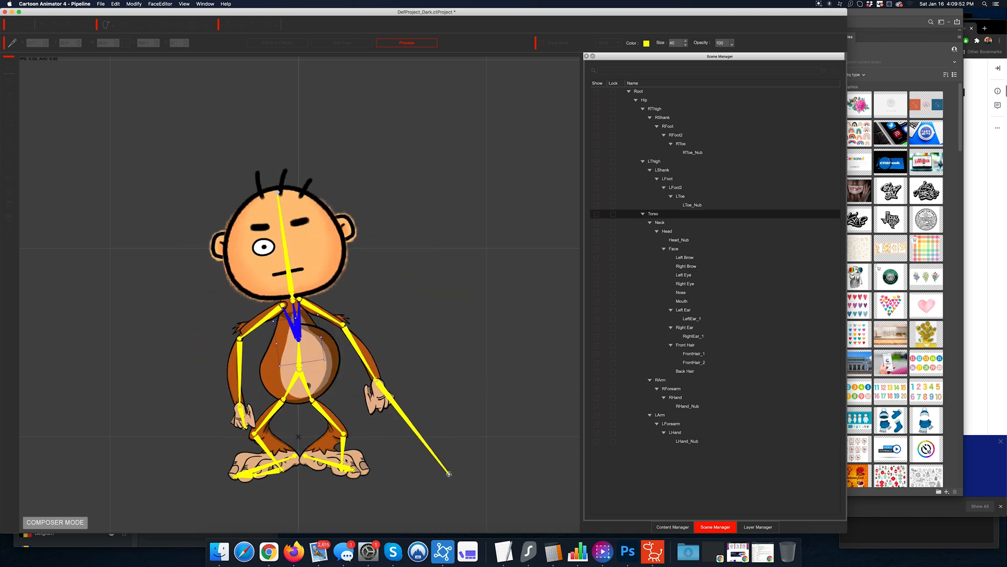
{"action": "left_click", "coordinate": [342, 460]}
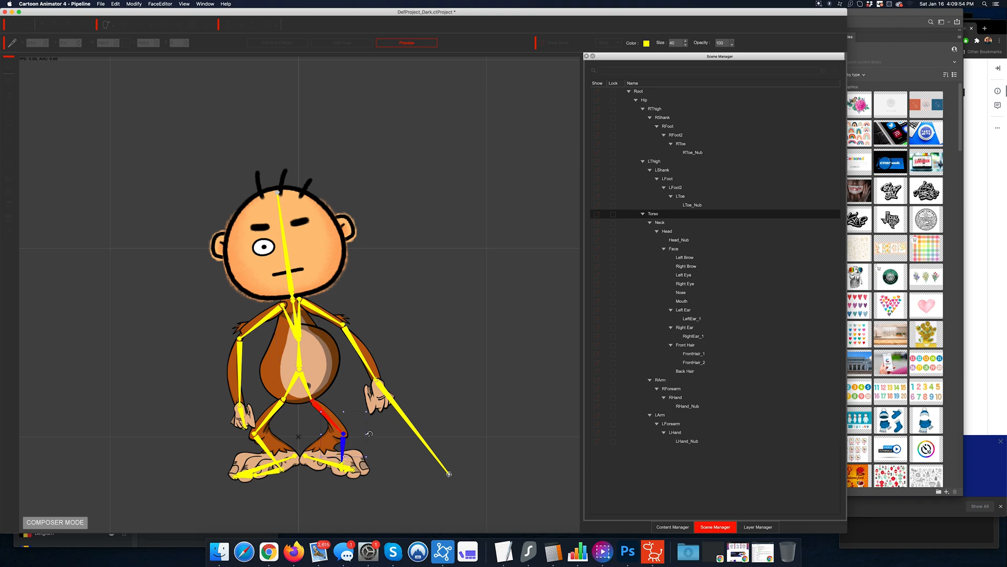
{"action": "mouse_move", "coordinate": [371, 433]}
{"action": "left_mouse_down"}
{"action": "mouse_move", "coordinate": [387, 388]}
{"action": "mouse_move", "coordinate": [375, 468]}
{"action": "mouse_move", "coordinate": [400, 422]}
{"action": "mouse_move", "coordinate": [357, 475]}
{"action": "mouse_move", "coordinate": [408, 446]}
{"action": "mouse_move", "coordinate": [348, 435]}
{"action": "mouse_move", "coordinate": [376, 383]}
{"action": "mouse_move", "coordinate": [363, 456]}
{"action": "mouse_move", "coordinate": [397, 412]}
{"action": "mouse_move", "coordinate": [338, 450]}
{"action": "mouse_move", "coordinate": [356, 439]}
{"action": "left_mouse_up"}
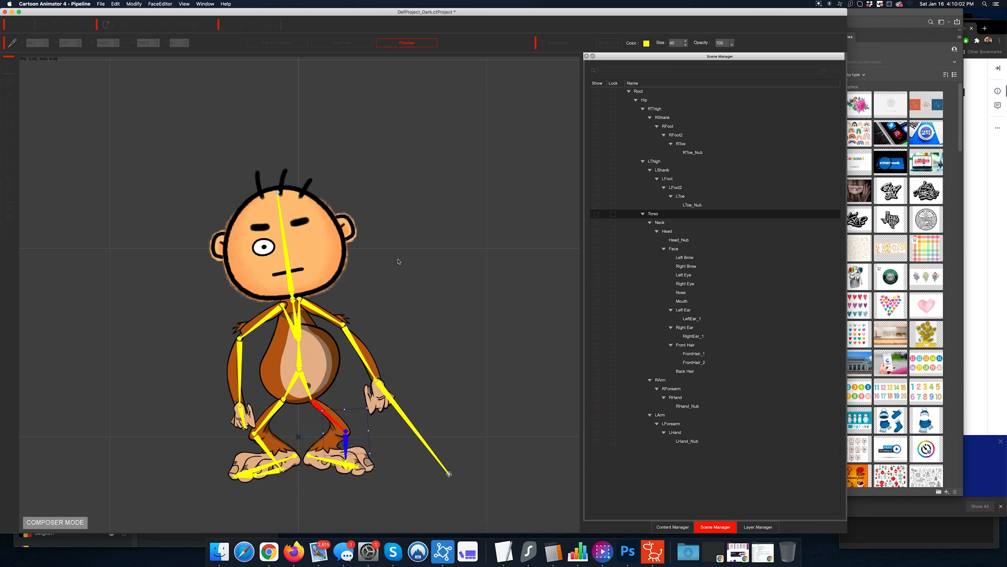
{"action": "left_click", "coordinate": [419, 44]}
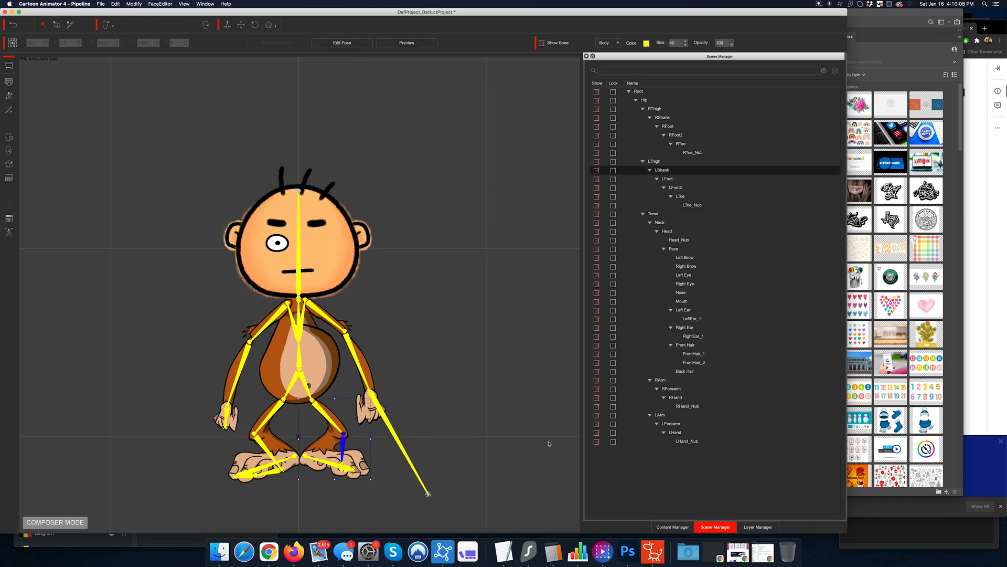
Collapse the layer list and reorder the body layers to Hip, RThigh, RArm, LArm and LThigh beneath the hand groups.
{"action": "left_click", "coordinate": [764, 527]}
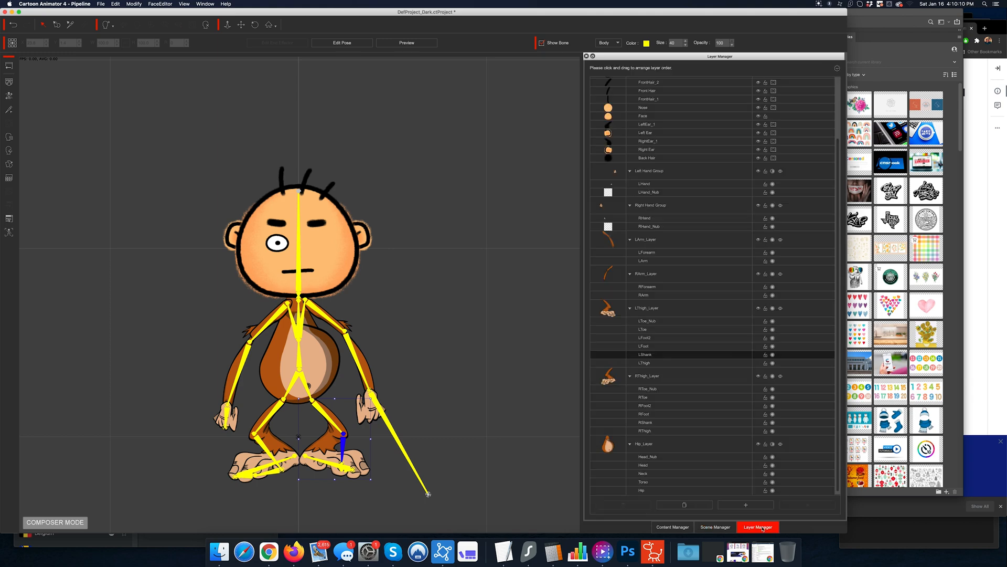
{"action": "left_click", "coordinate": [837, 69]}
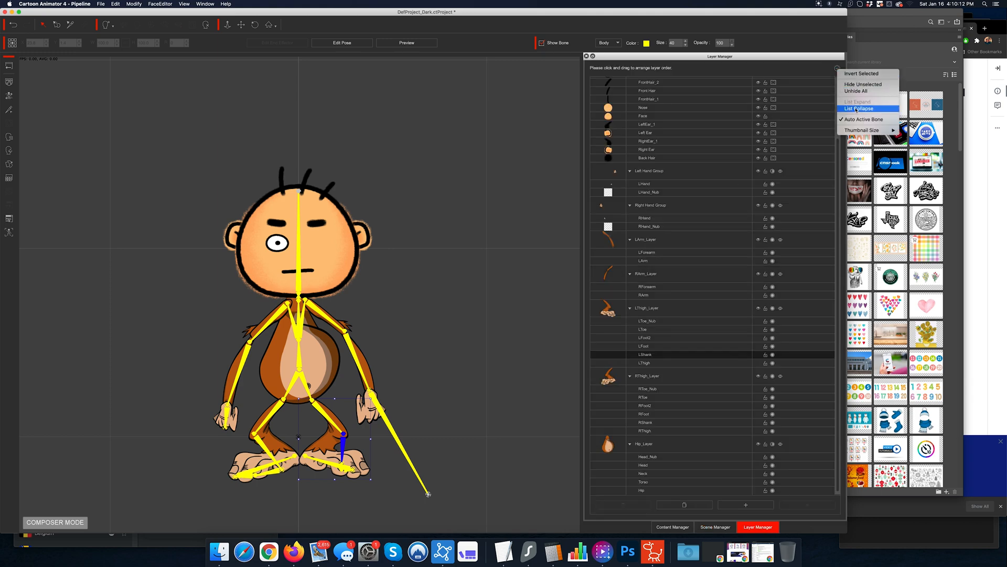
{"action": "left_click", "coordinate": [858, 109]}
{"action": "left_click_drag", "start_coordinate": [639, 183], "coordinate": [682, 191]}
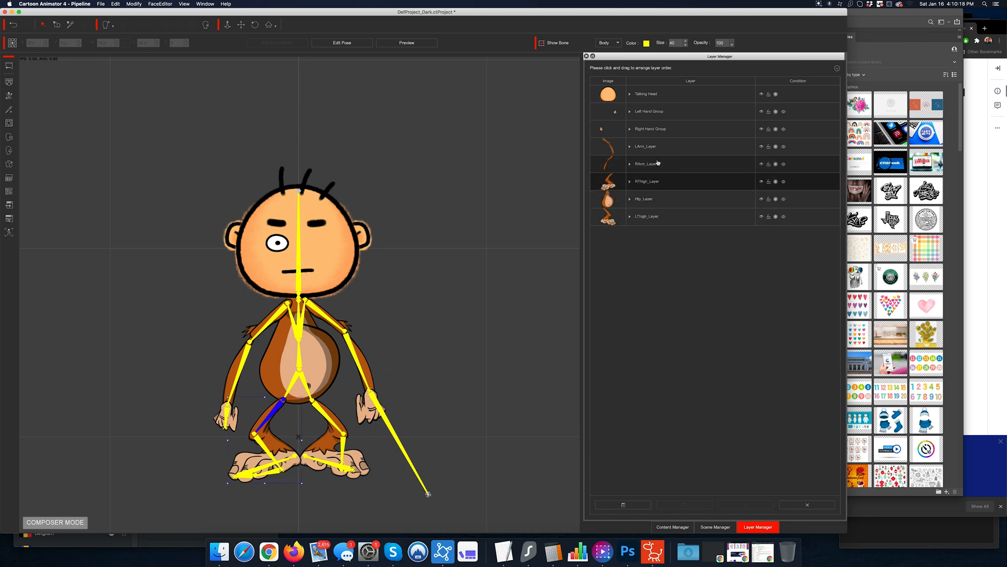
{"action": "left_click_drag", "start_coordinate": [647, 152], "coordinate": [642, 181]}
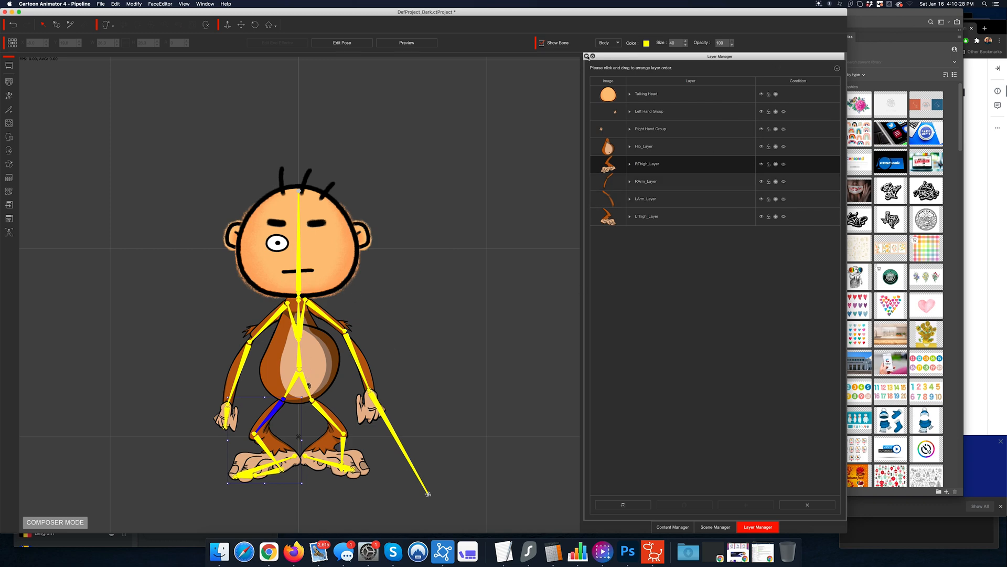
{"action": "left_click", "coordinate": [282, 298]}
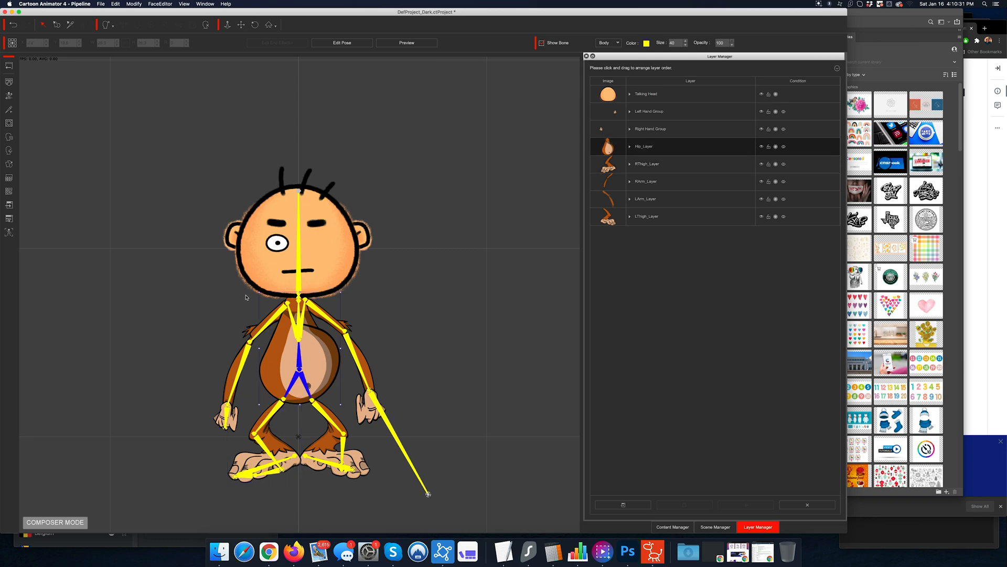
Return to Stage mode and delete the imported monkey character from the scene.
{"action": "left_click", "coordinate": [8, 65]}
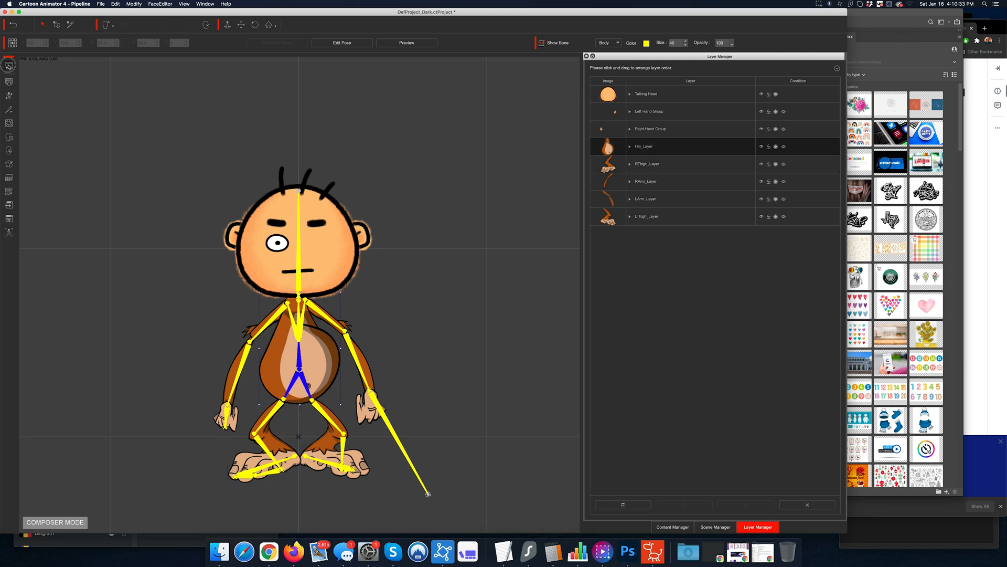
{"action": "left_click", "coordinate": [314, 337]}
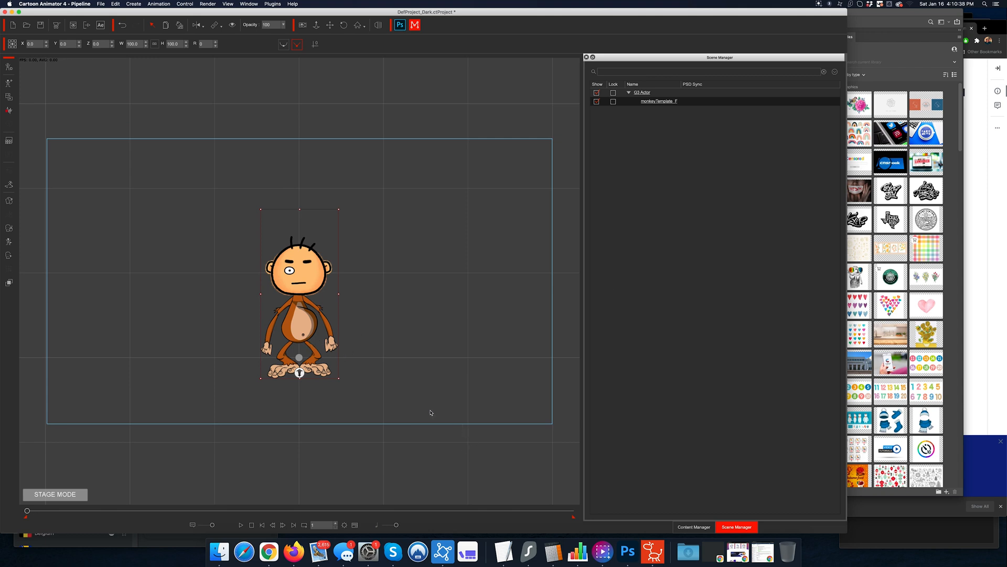
{"action": "key", "text": "Delete"}
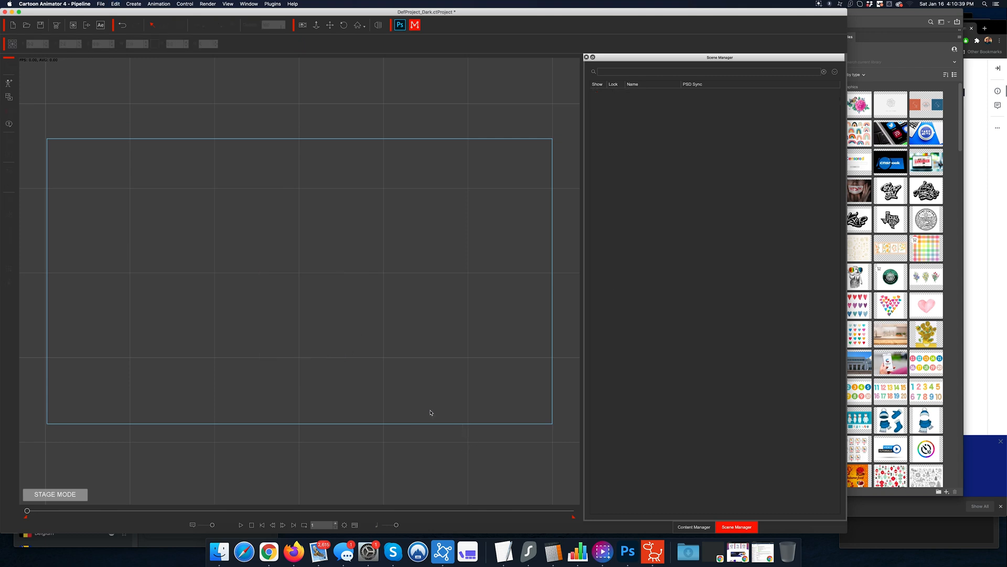
Place the Ted_F template from the 1_G3 360 Human character folder onto the stage.
{"action": "left_click", "coordinate": [694, 526]}
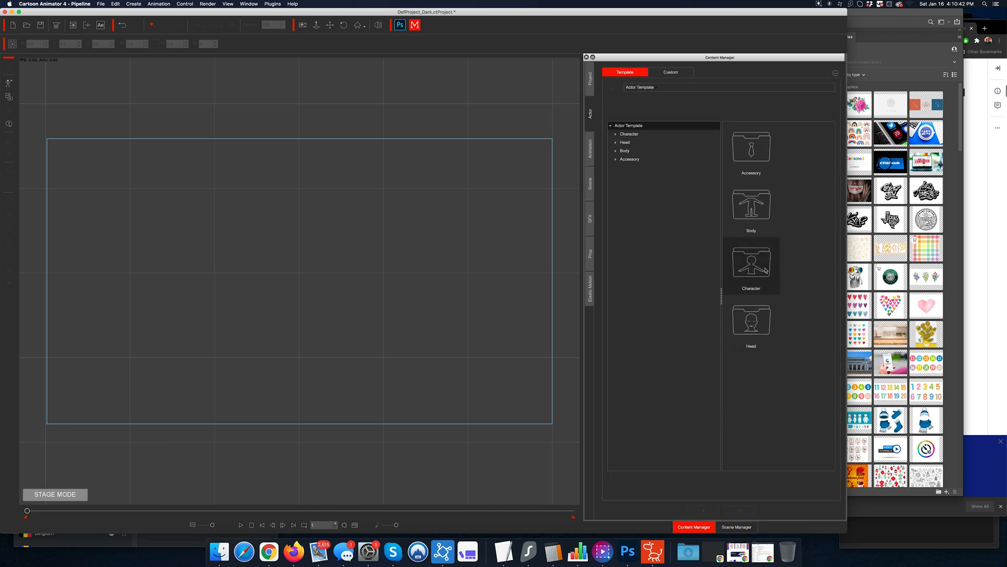
{"action": "double_click", "coordinate": [758, 268]}
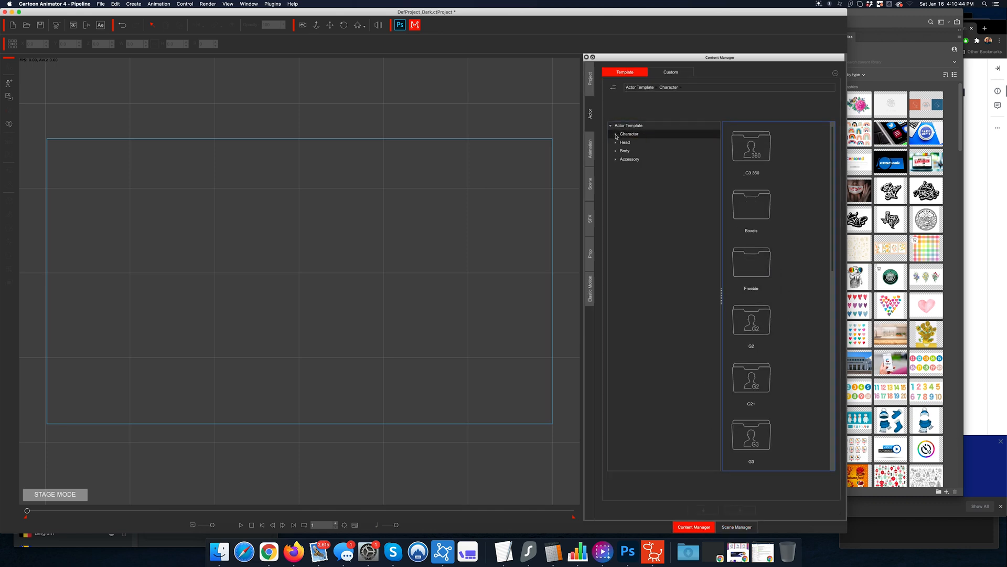
{"action": "left_click", "coordinate": [623, 142]}
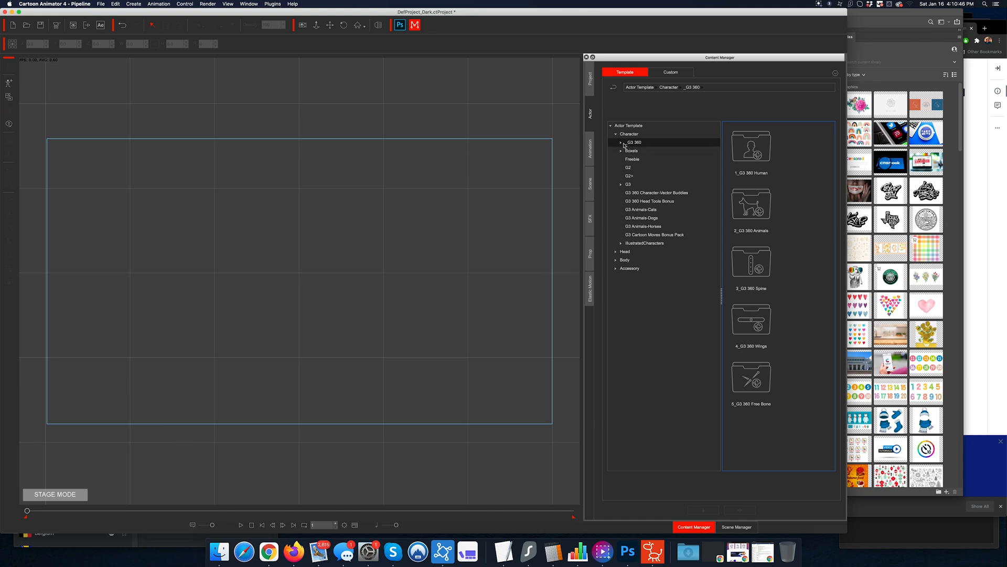
{"action": "left_click", "coordinate": [641, 153]}
{"action": "left_click_drag", "start_coordinate": [751, 322], "coordinate": [311, 302]}
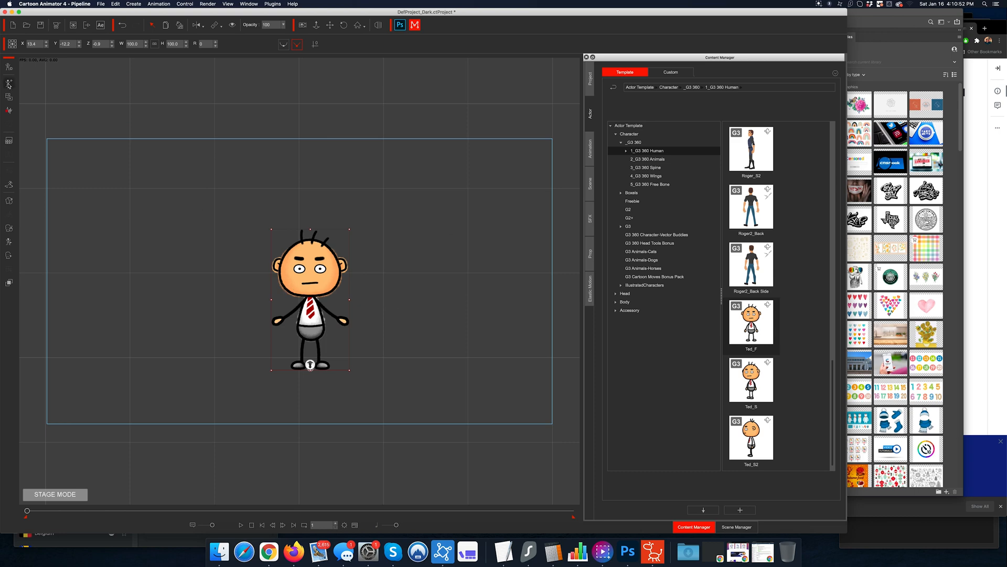
Open Ted_F in Composer mode and launch its PSD in Photoshop with head and body in one file.
{"action": "left_click", "coordinate": [7, 71]}
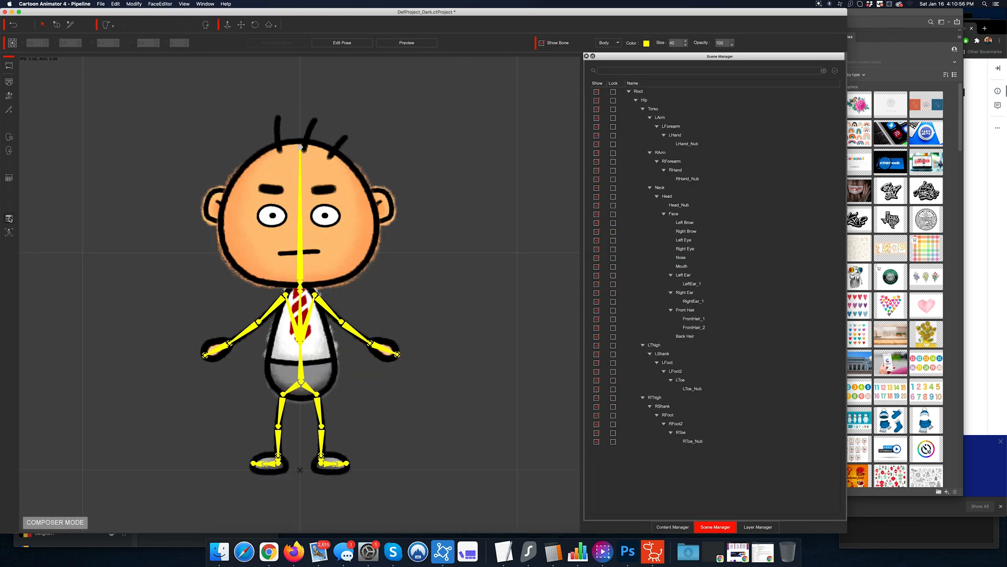
{"action": "left_click", "coordinate": [9, 218]}
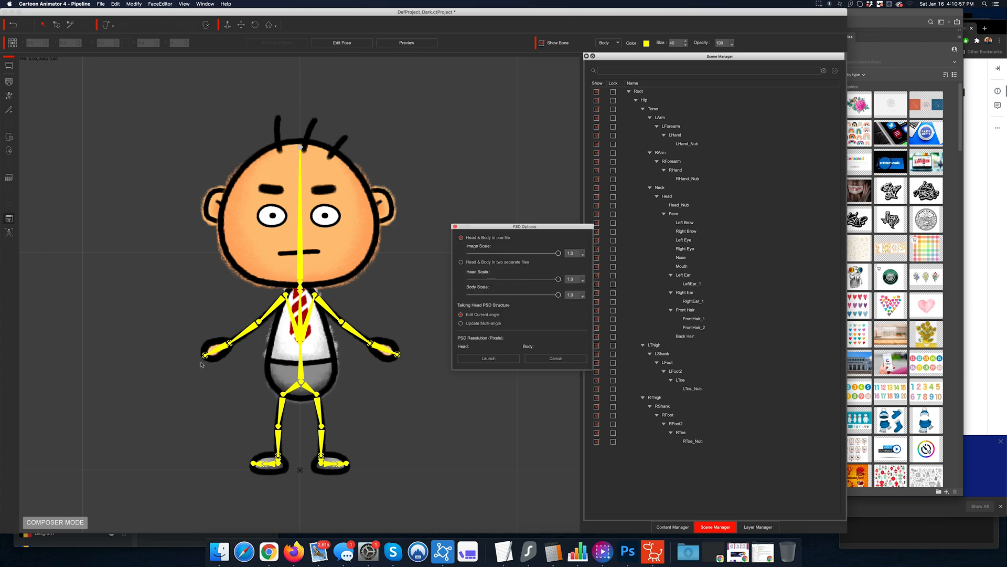
{"action": "left_click", "coordinate": [487, 357]}
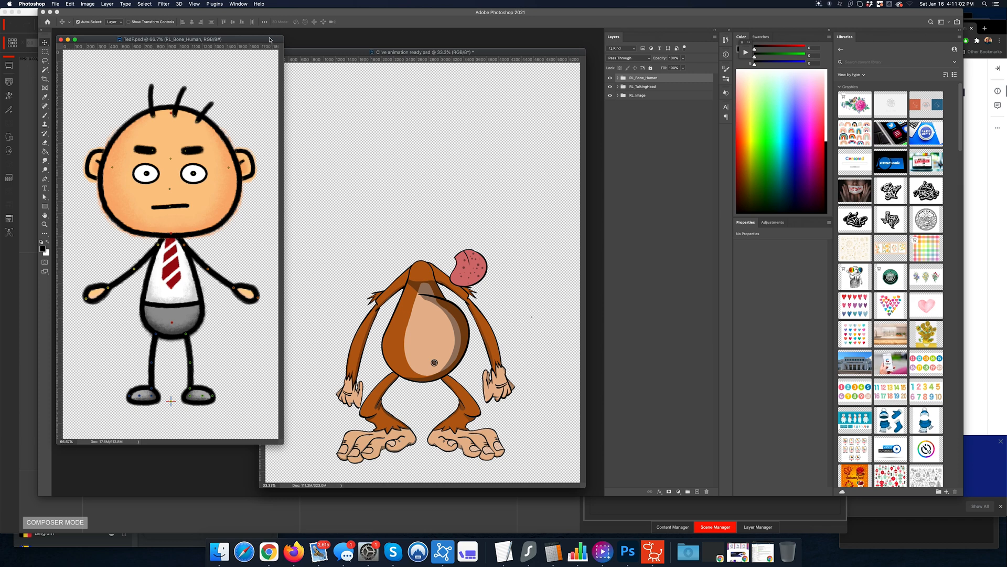
Arrange the Ted template and Clive animation ready.psd document windows side by side.
{"action": "left_click_drag", "start_coordinate": [270, 39], "coordinate": [294, 40]}
{"action": "left_click", "coordinate": [350, 52]}
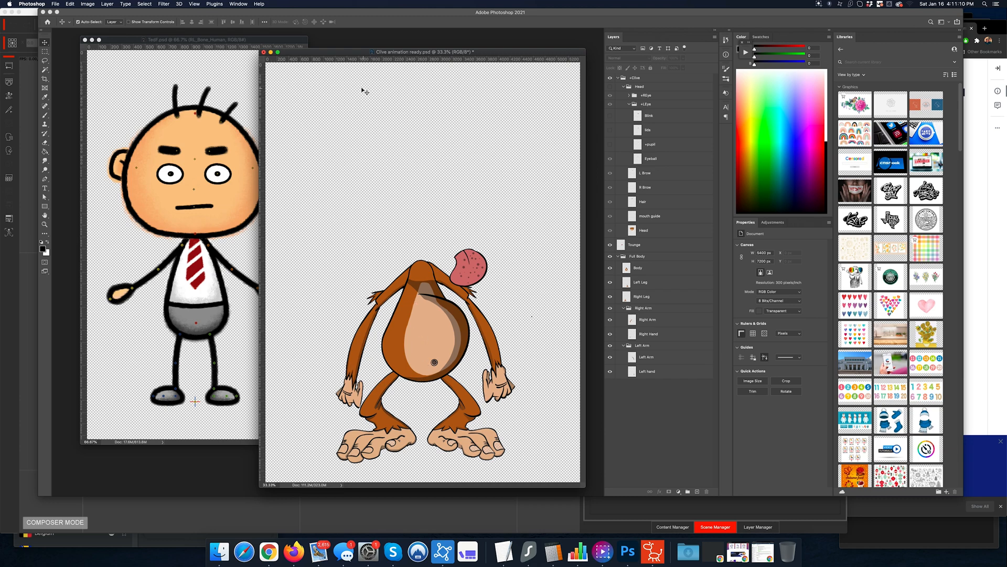
{"action": "left_click_drag", "start_coordinate": [328, 53], "coordinate": [381, 38]}
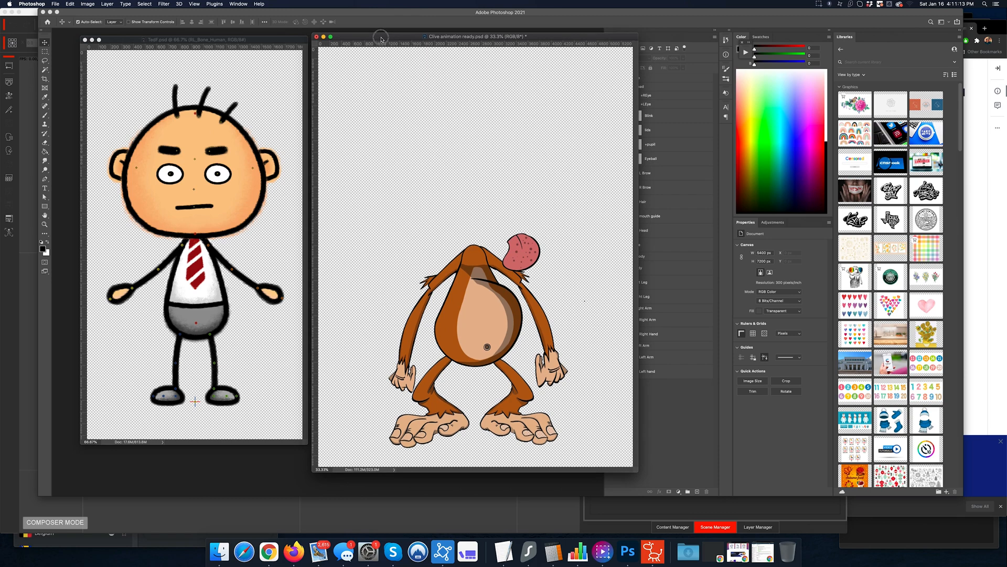
Check the pixel dimensions and resolution of Clive animation ready.psd without changing them, and return to Cartoon Animator 4.
{"action": "left_click", "coordinate": [90, 5]}
{"action": "left_click", "coordinate": [98, 58]}
{"action": "double_click", "coordinate": [604, 301]}
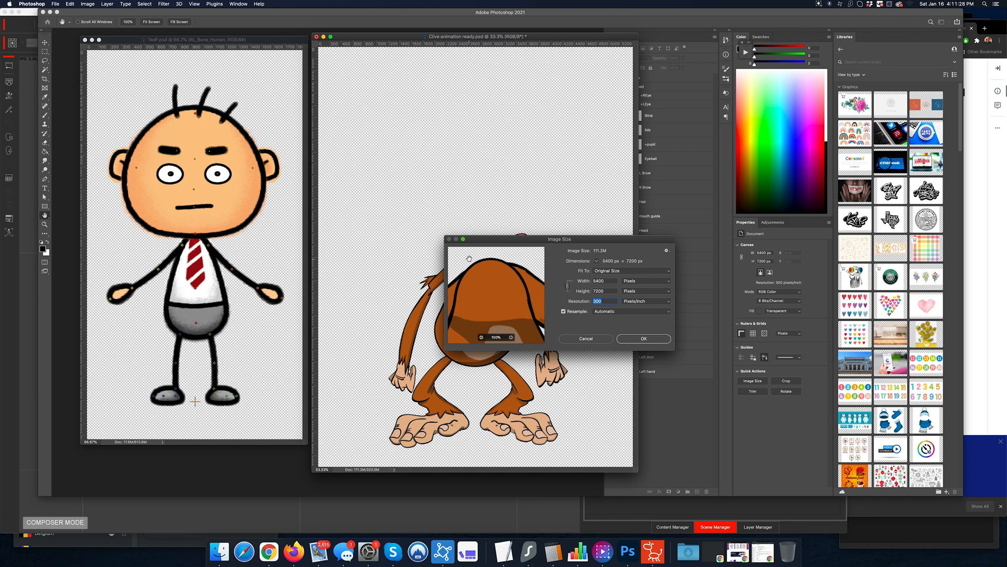
{"action": "left_click", "coordinate": [596, 339]}
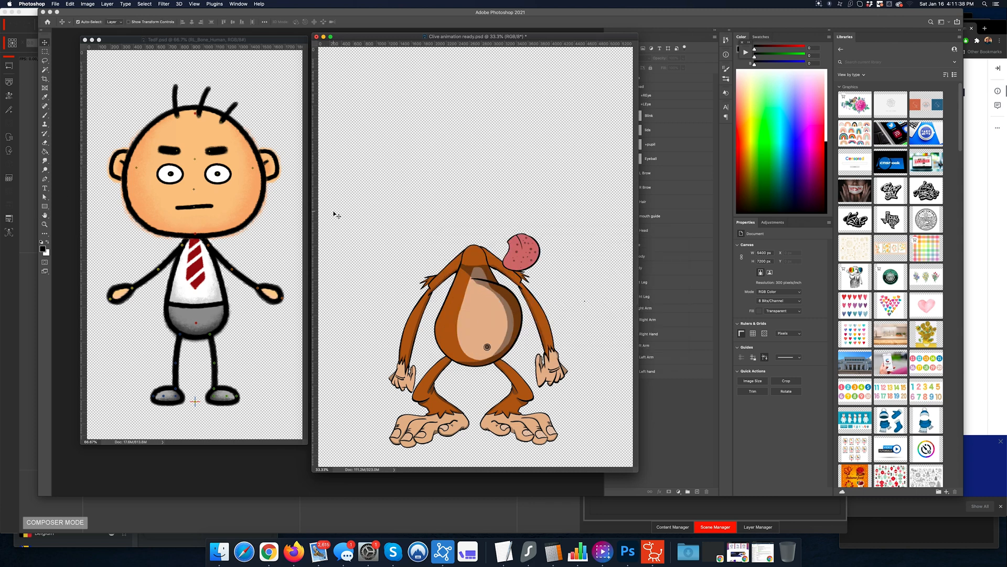
{"action": "left_click", "coordinate": [653, 551]}
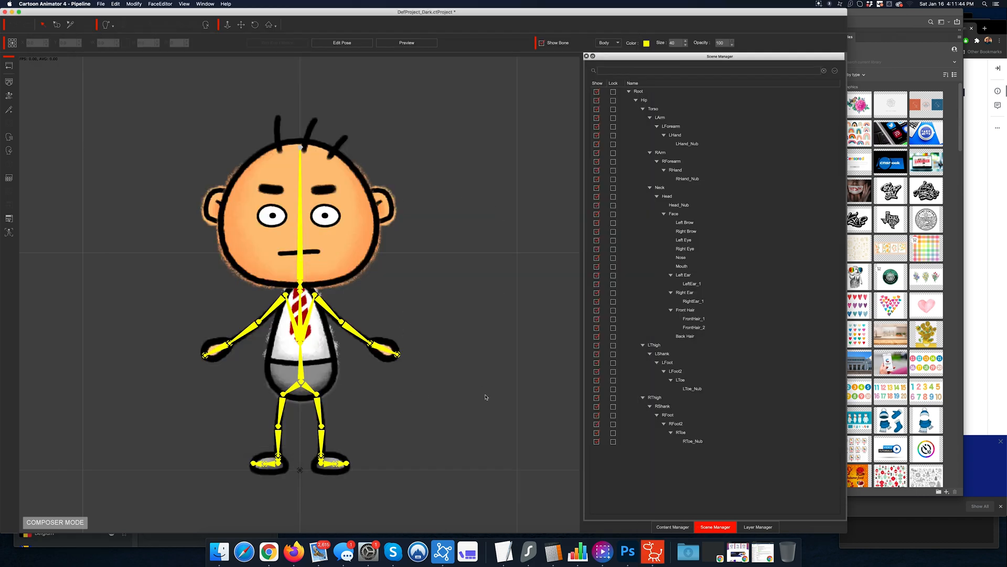
Switch to Photoshop, copy the Tounge layer from Clive animation ready.psd onto the template's face, and delete that copy.
{"action": "key", "text": "super+Tab"}
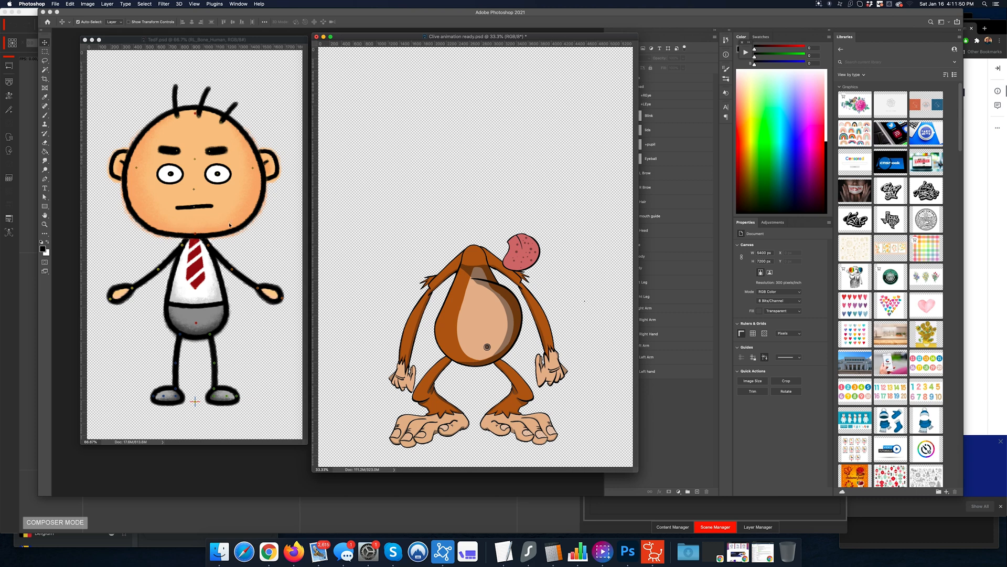
{"action": "left_click", "coordinate": [466, 303]}
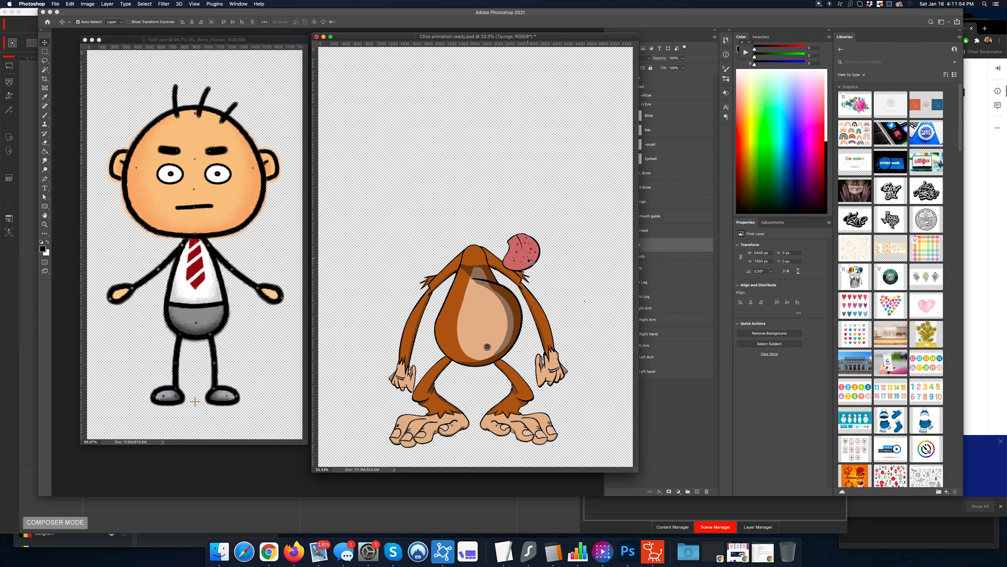
{"action": "left_click_drag", "start_coordinate": [525, 257], "coordinate": [209, 194]}
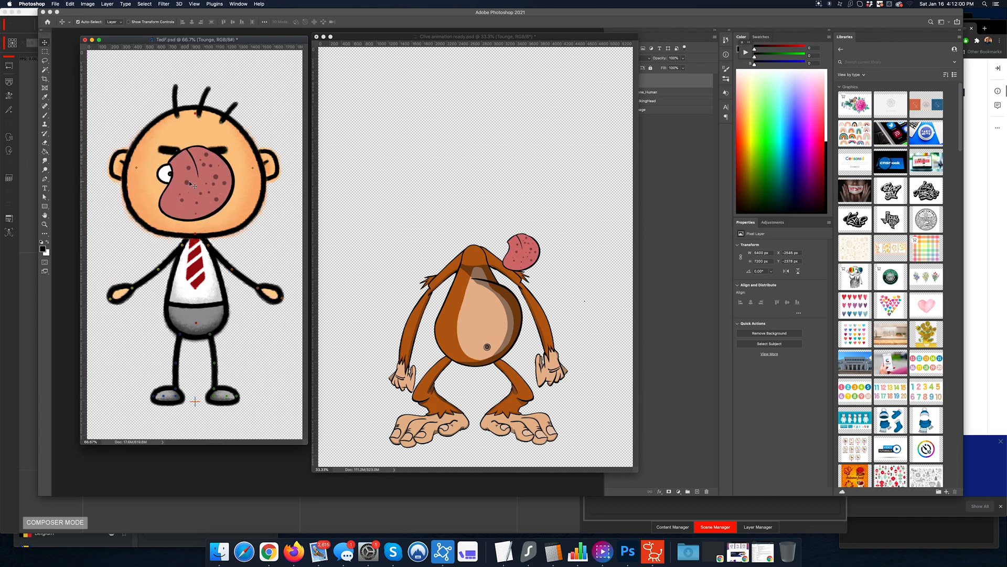
{"action": "key", "text": "BackSpace"}
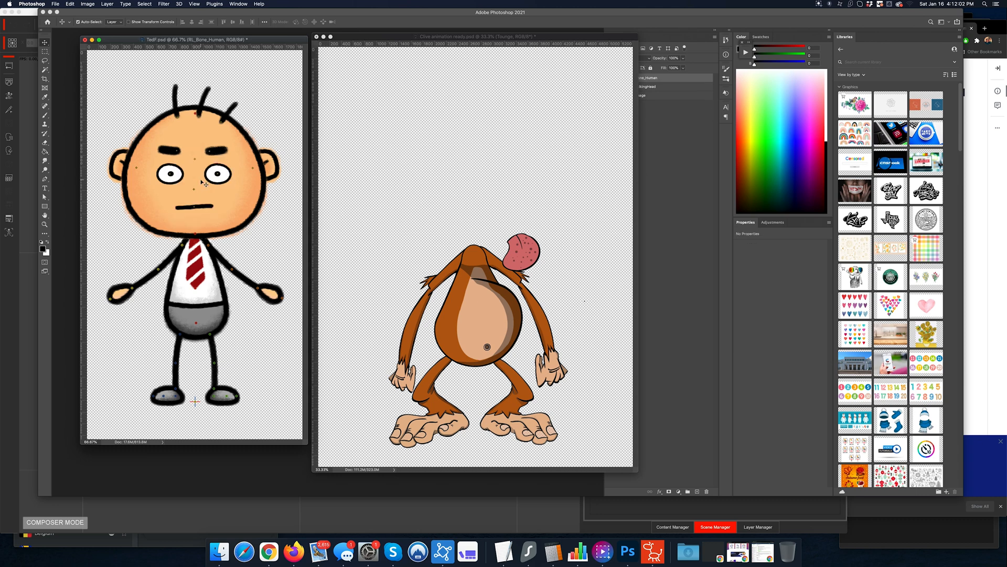
{"action": "left_click", "coordinate": [294, 273]}
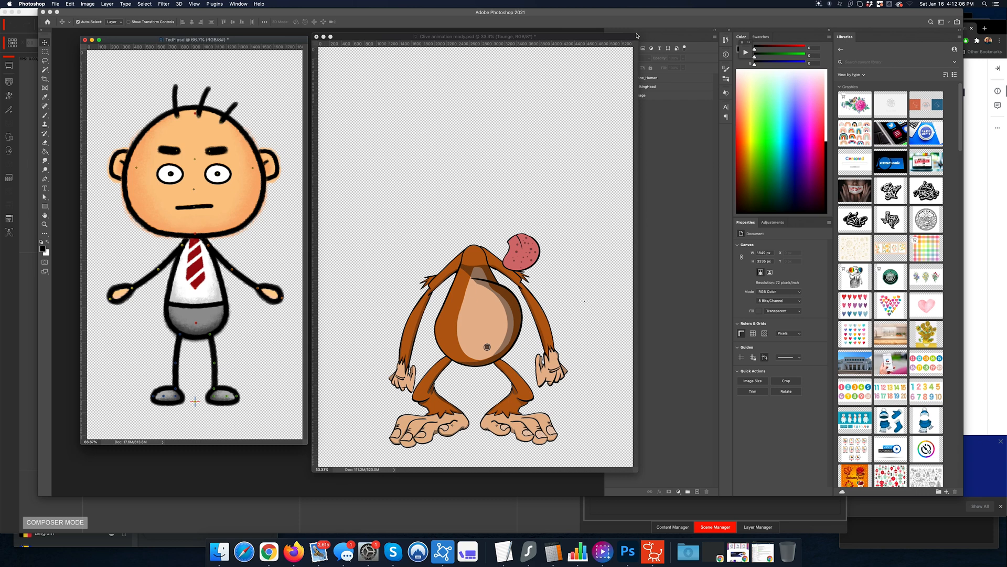
Narrow the Clive document window to uncover the layer list, collapse its +Clive and Full Body groups, and reactivate TedF.psd.
{"action": "left_click_drag", "start_coordinate": [637, 34], "coordinate": [597, 33]}
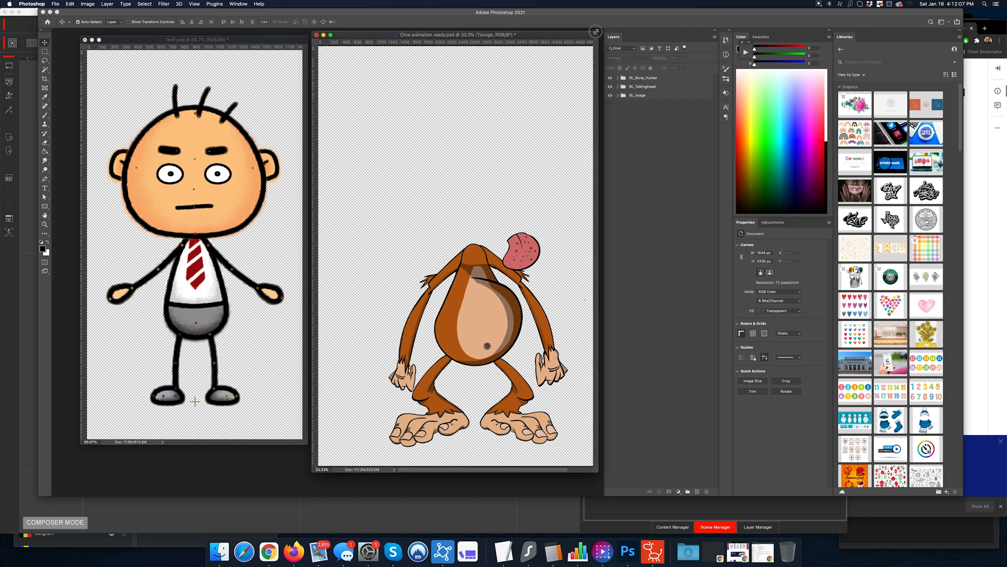
{"action": "left_click", "coordinate": [248, 40]}
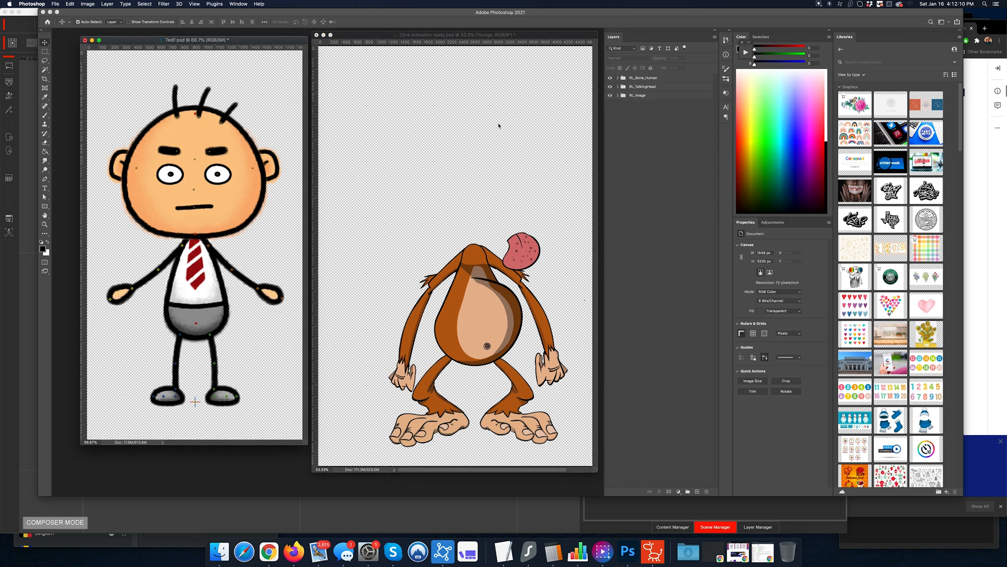
{"action": "left_click", "coordinate": [467, 95]}
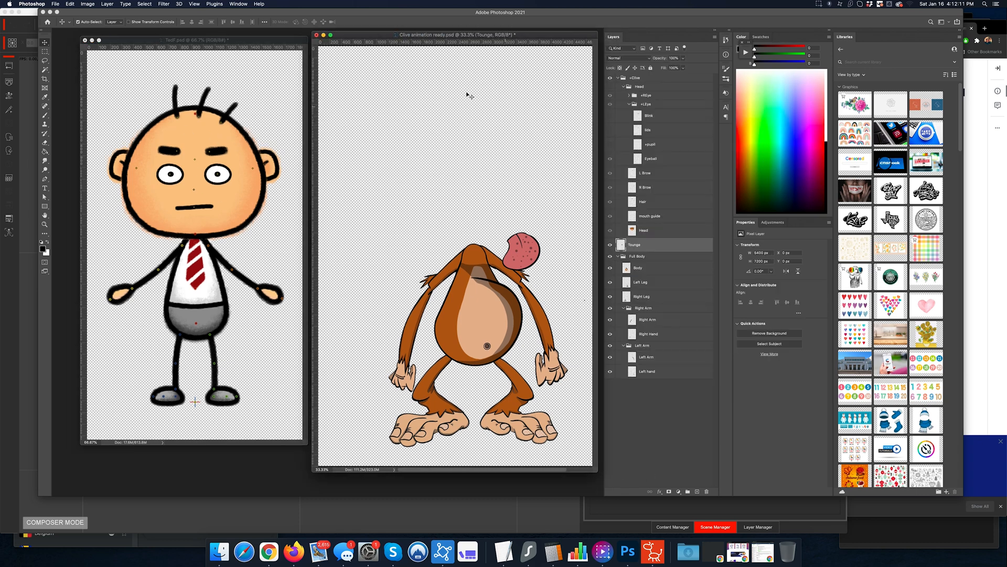
{"action": "left_click", "coordinate": [618, 78]}
{"action": "left_click", "coordinate": [621, 104]}
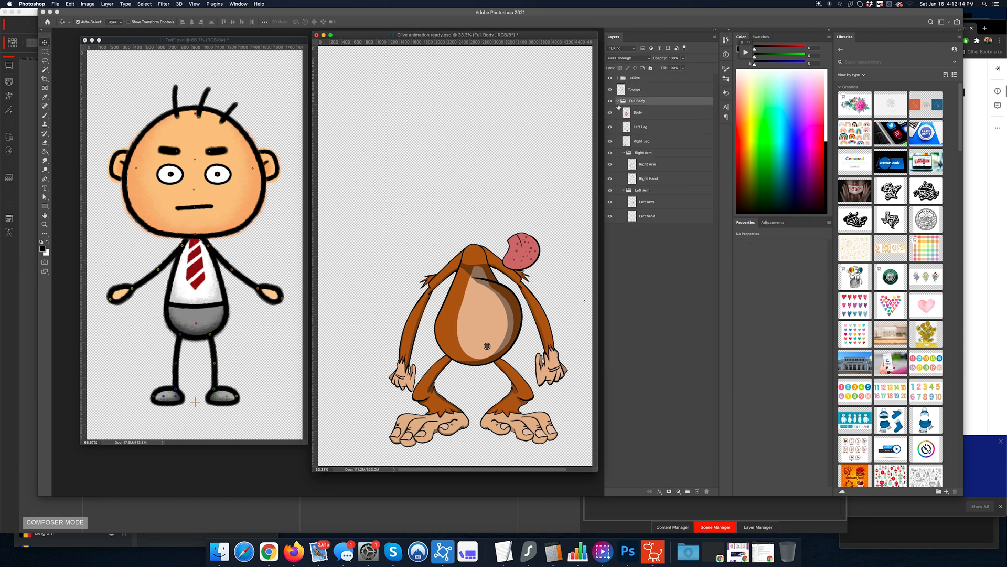
{"action": "left_click", "coordinate": [618, 101]}
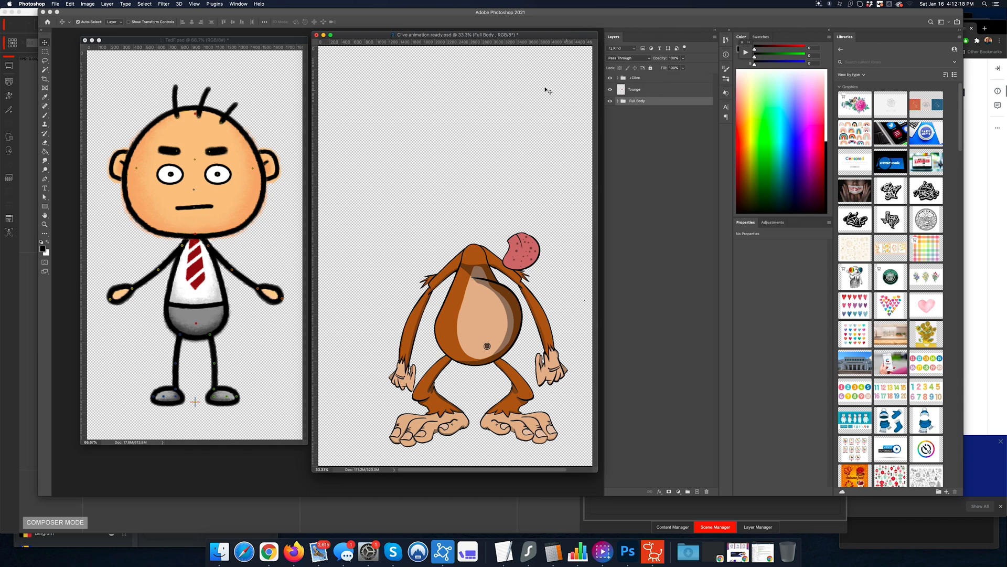
{"action": "left_click", "coordinate": [292, 70]}
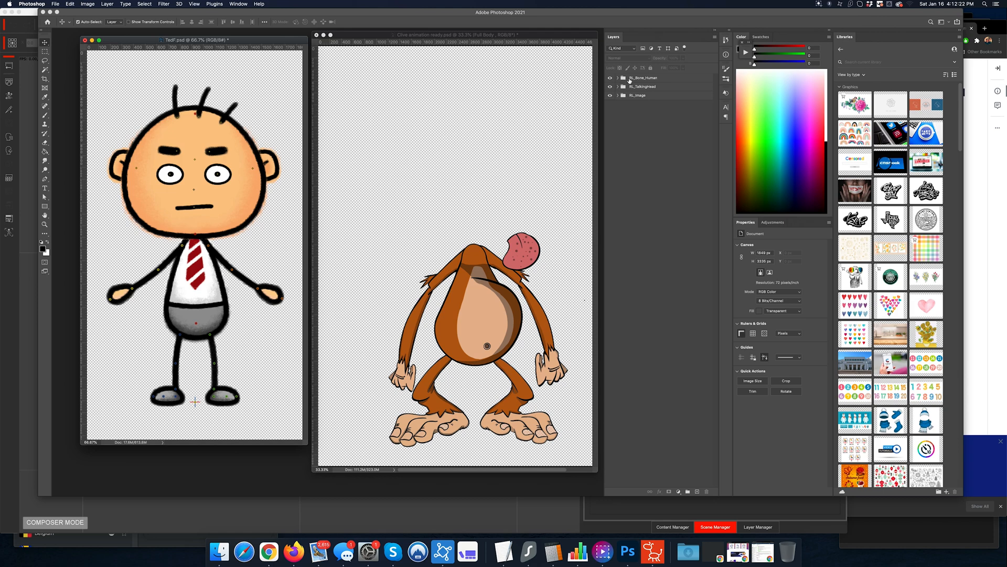
Exit Composer mode in Cartoon Animator 4 and select the Ted_F character on the stage, returning to Photoshop.
{"action": "left_click", "coordinate": [653, 552]}
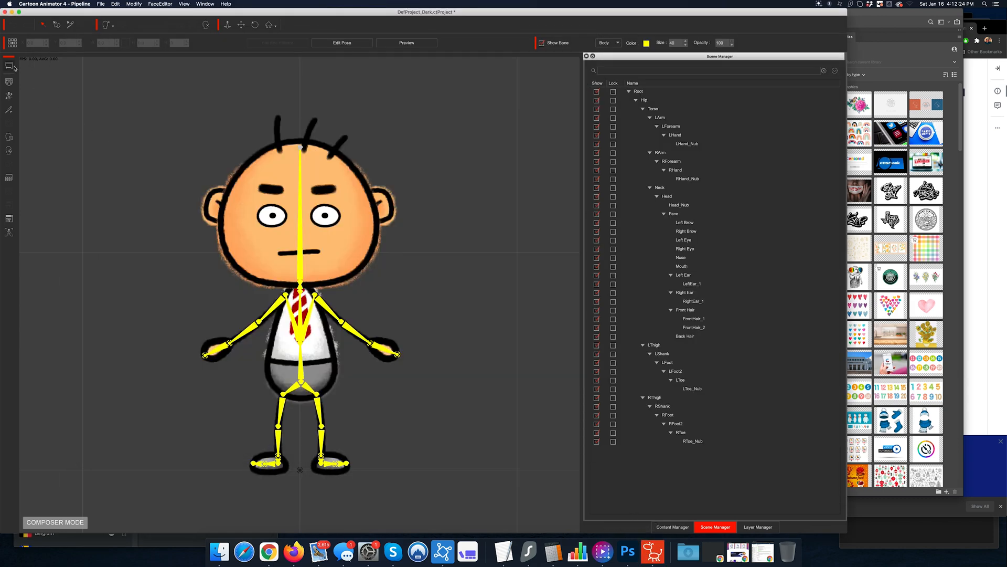
{"action": "left_click", "coordinate": [10, 68]}
{"action": "left_click", "coordinate": [461, 288]}
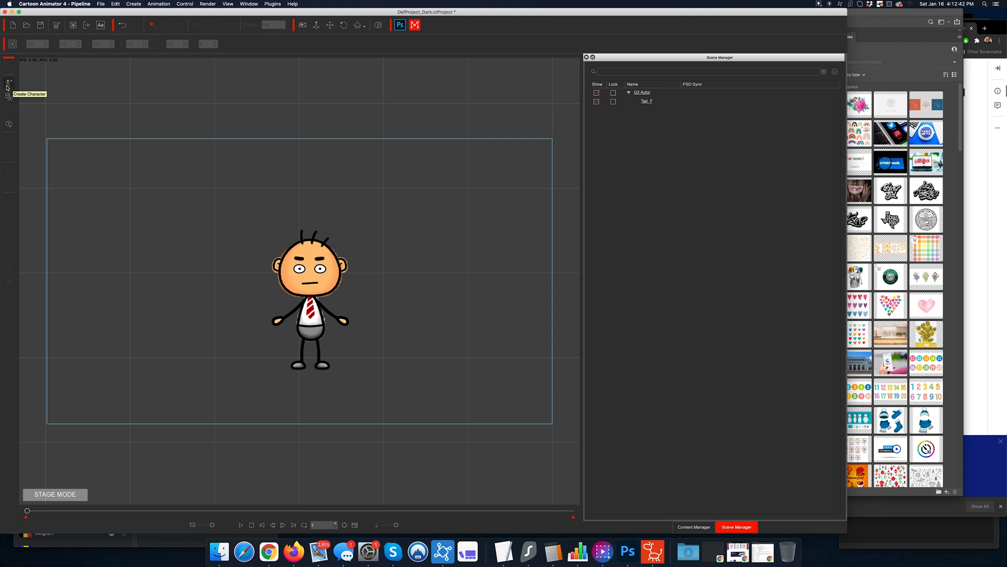
{"action": "left_click", "coordinate": [313, 318]}
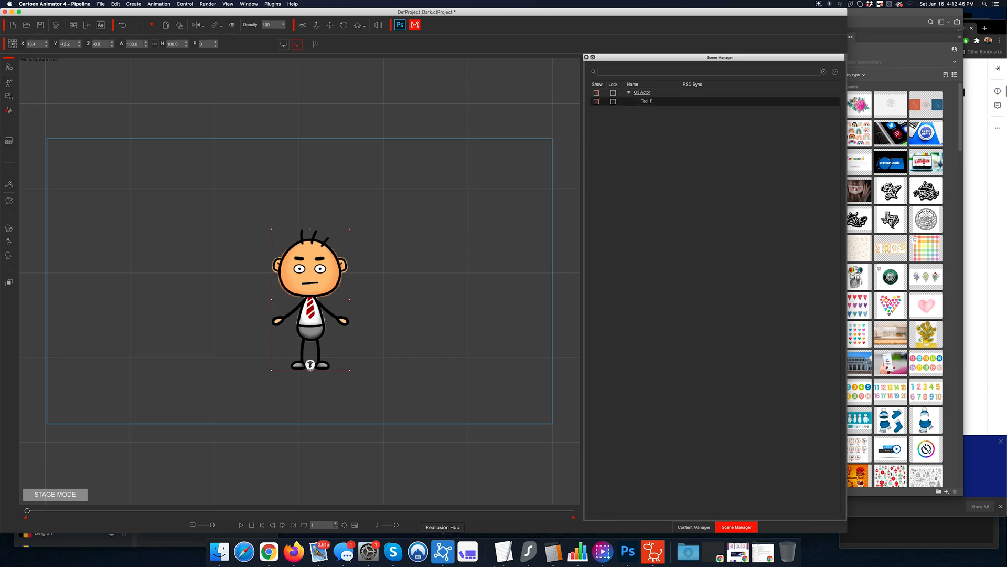
{"action": "left_click", "coordinate": [627, 551]}
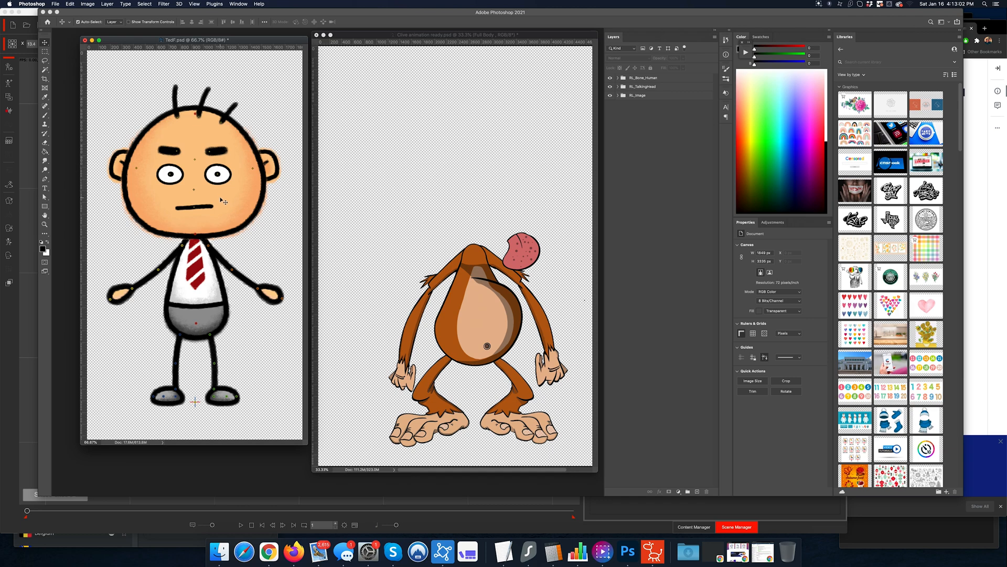
{"action": "left_click", "coordinate": [602, 549]}
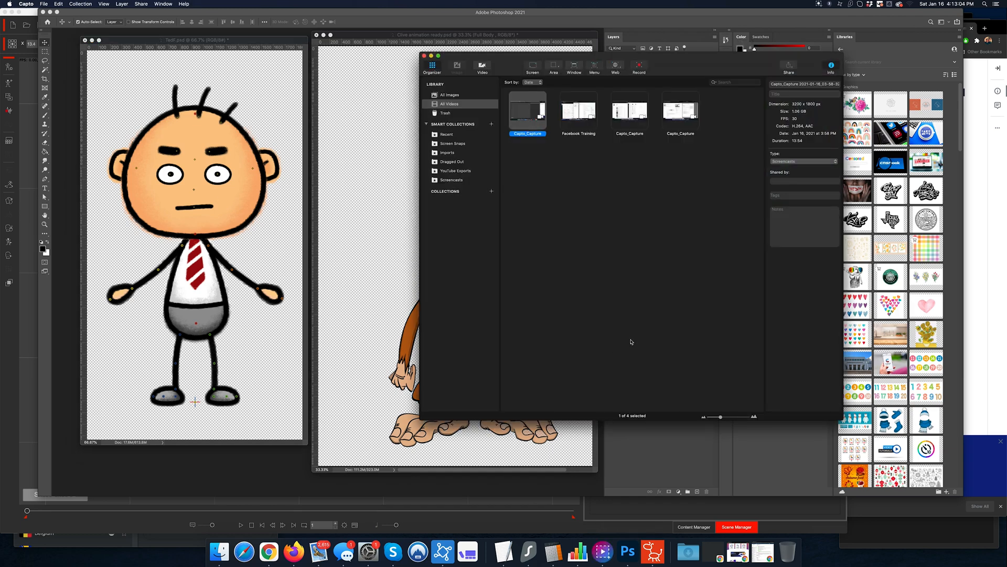
{"action": "left_click", "coordinate": [640, 69]}
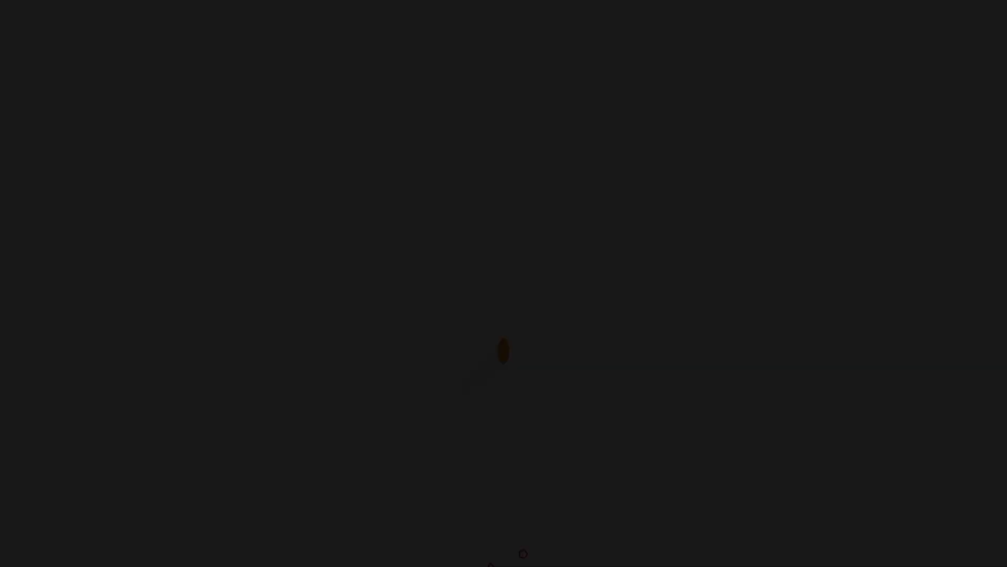